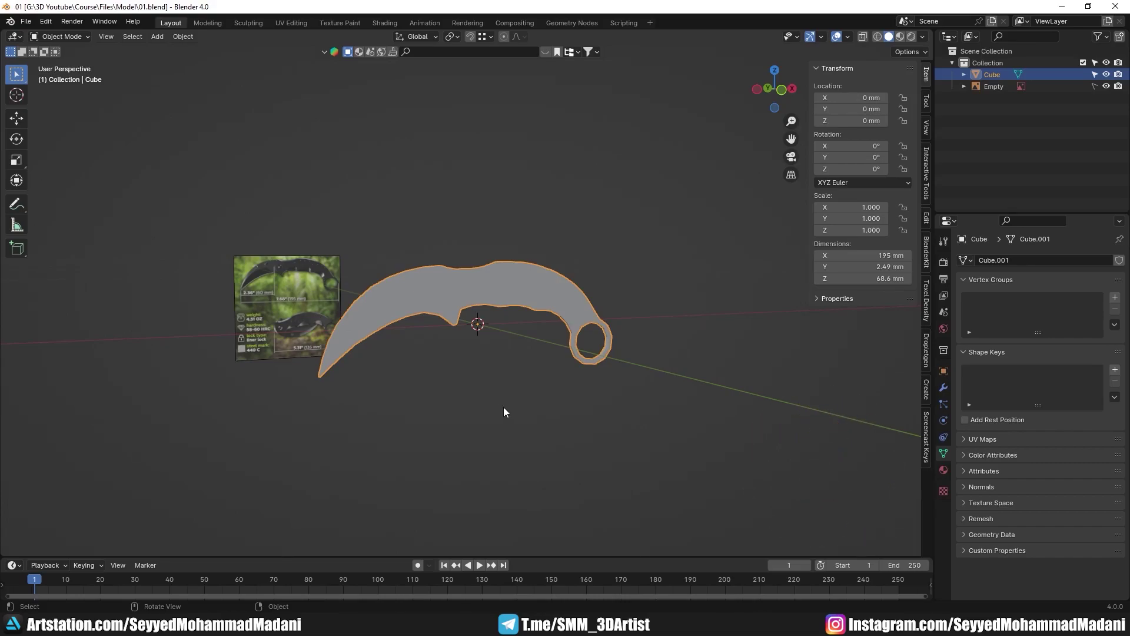
# - Compare the knife outline with the reference image in front view, examining the notches along the blade's spine
pyautogui.press('KP_1')
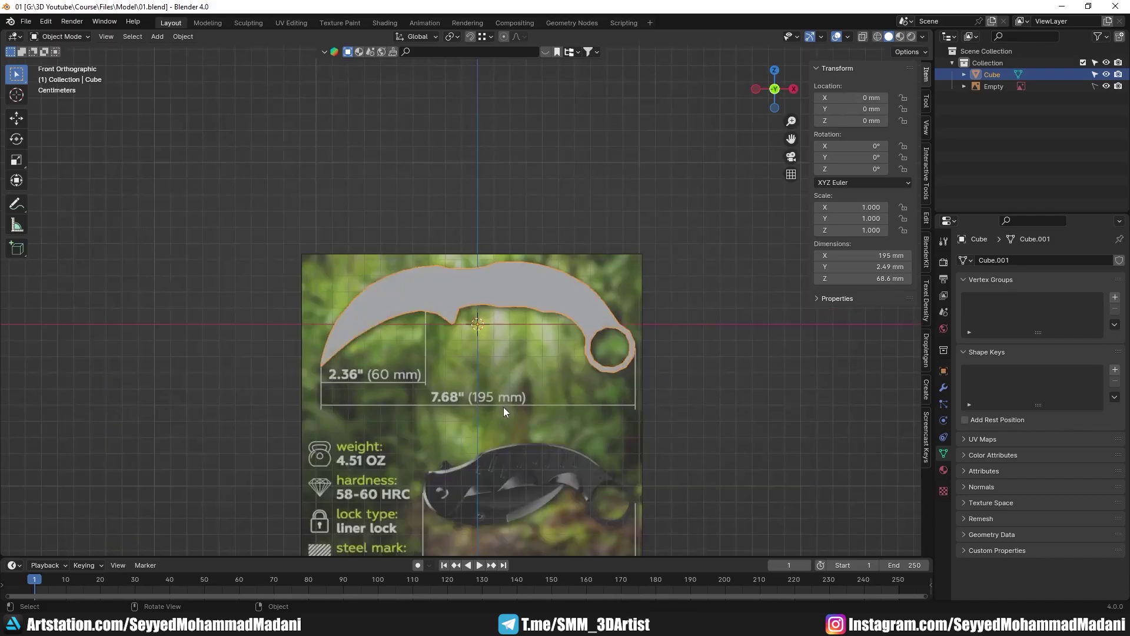
pyautogui.moveTo(461, 318); pyautogui.dragTo(485, 331, button='middle')
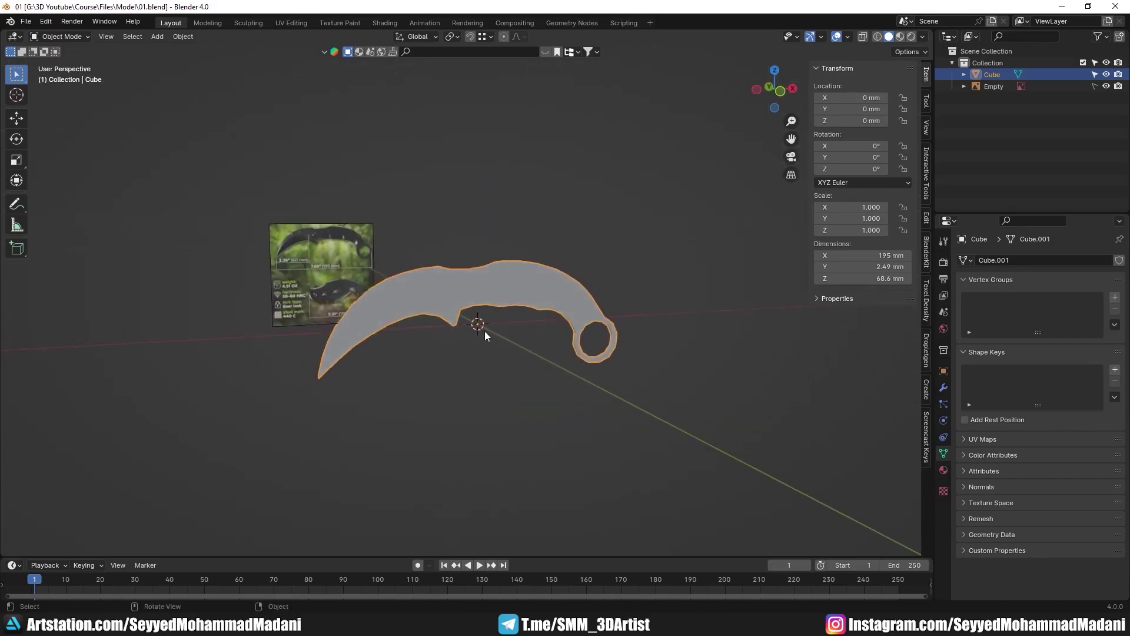
pyautogui.press('KP_1')
pyautogui.scroll(5, 485, 330)
pyautogui.scroll(3, 373, 272)
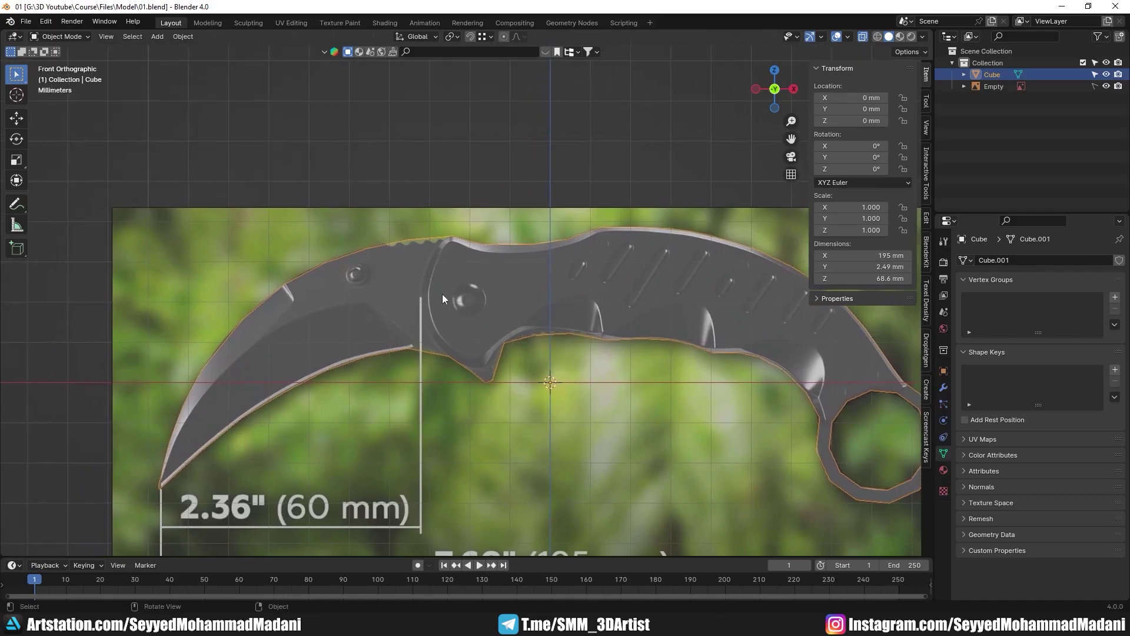
pyautogui.scroll(-10, 442, 337)
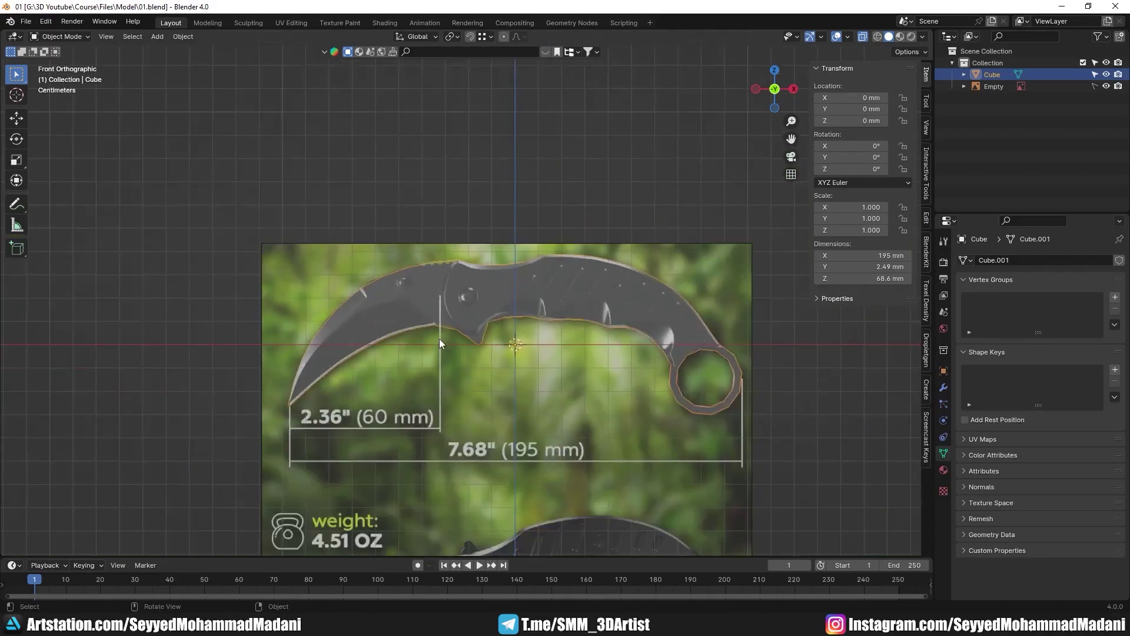
pyautogui.moveTo(447, 325); pyautogui.dragTo(467, 338, button='middle')
pyautogui.press('KP_1')
pyautogui.scroll(3, 467, 338)
pyautogui.scroll(5, 468, 338)
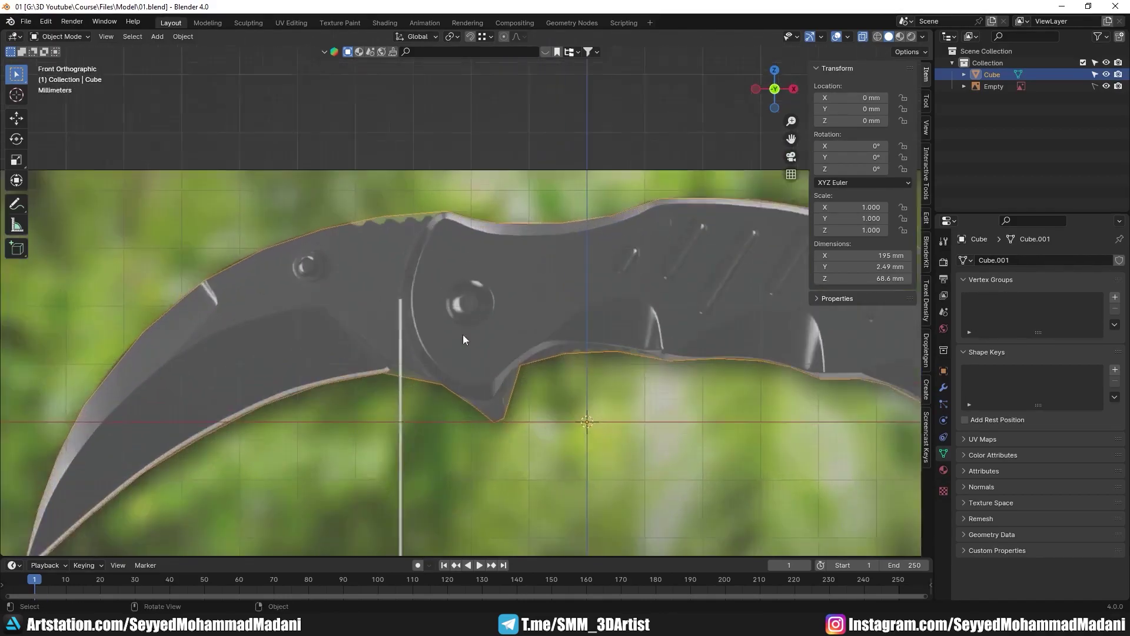
pyautogui.keyDown('shift'); pyautogui.moveTo(397, 202); pyautogui.dragTo(475, 313, button='middle'); pyautogui.keyUp('shift')
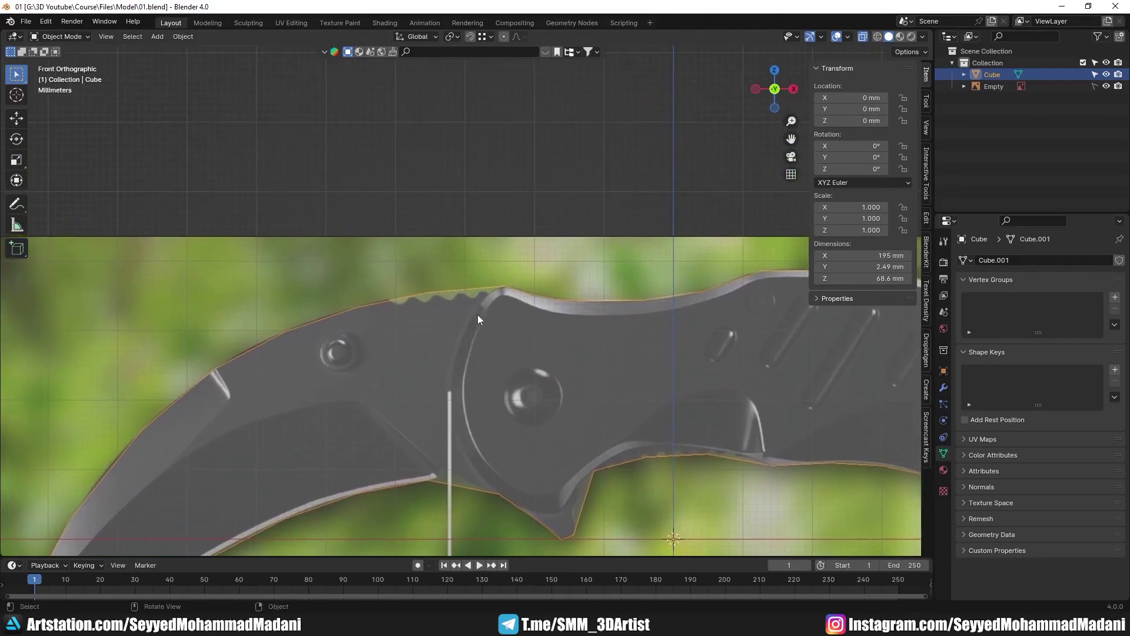
pyautogui.scroll(4, 474, 314)
# - Add a mesh plane and rotate it 90° about the X axis so it faces the front view
pyautogui.click(158, 36)
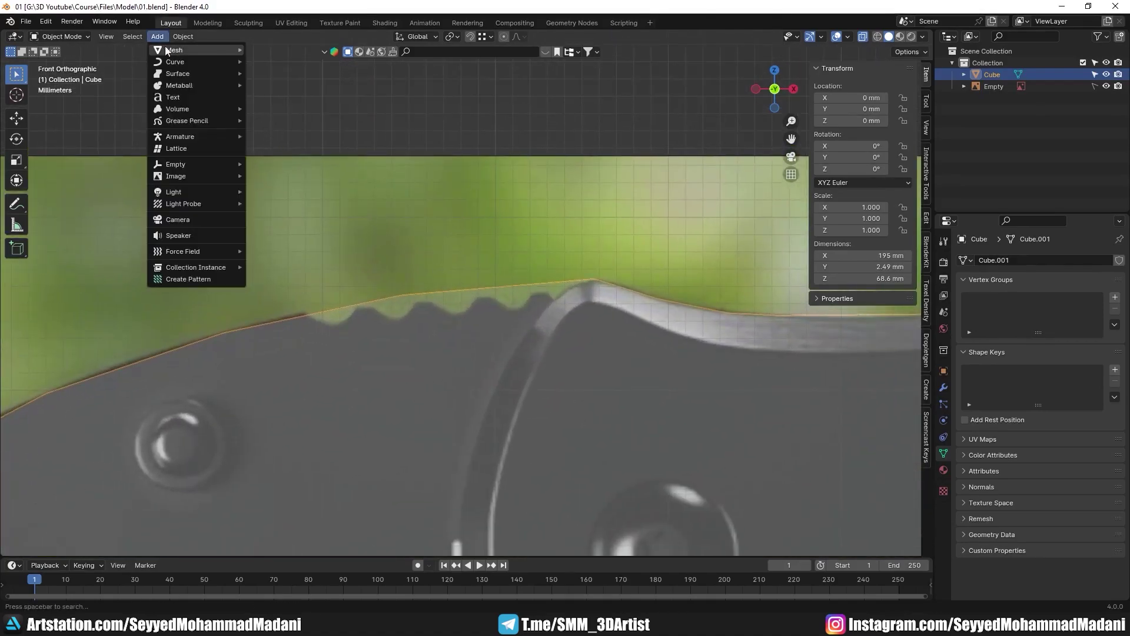
pyautogui.moveTo(177, 49)
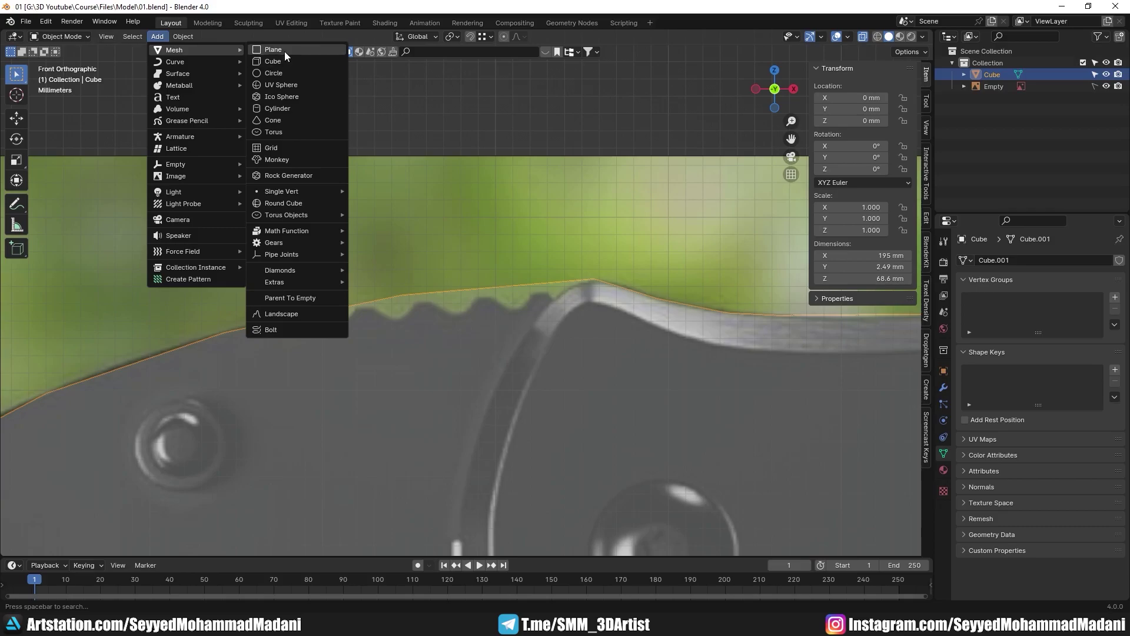
pyautogui.click(283, 50)
pyautogui.scroll(-6, 502, 232)
pyautogui.scroll(-4, 503, 262)
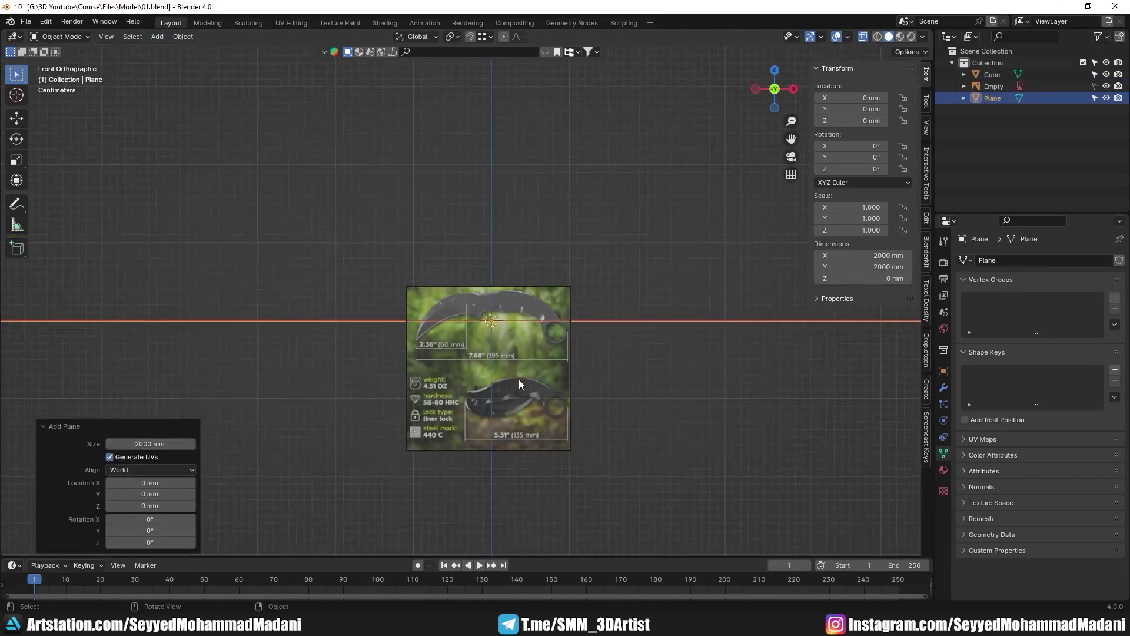
pyautogui.write('rx90')
pyautogui.press('Return')
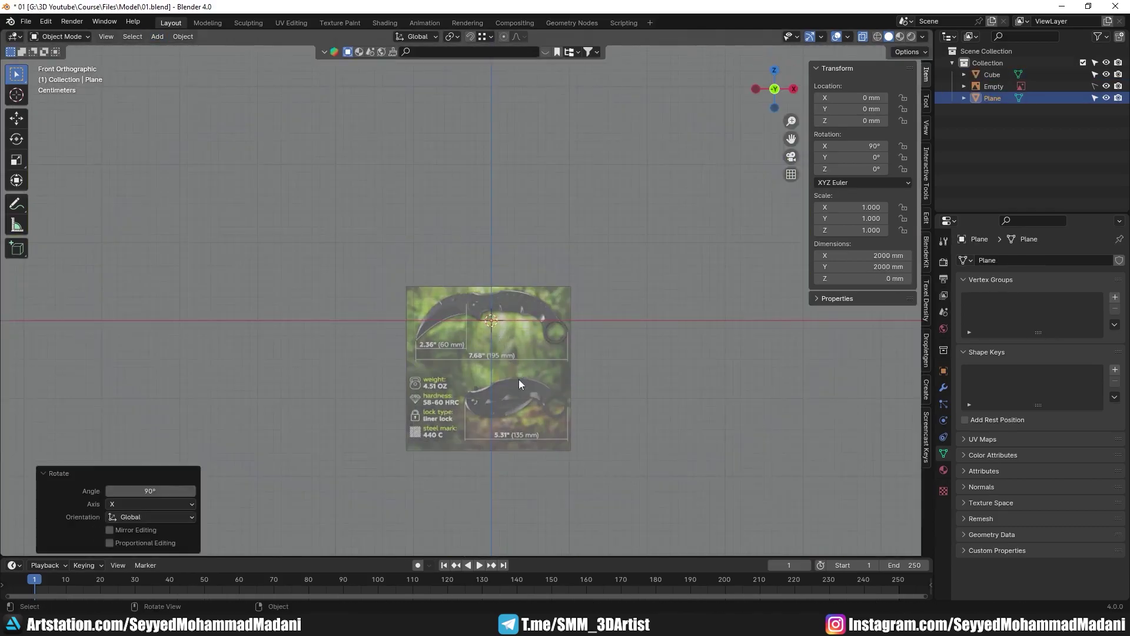
# - Shrink the plane to about 2.6 mm square and place it above the notches on the blade's spine
pyautogui.press('s')
pyautogui.click(493, 323)
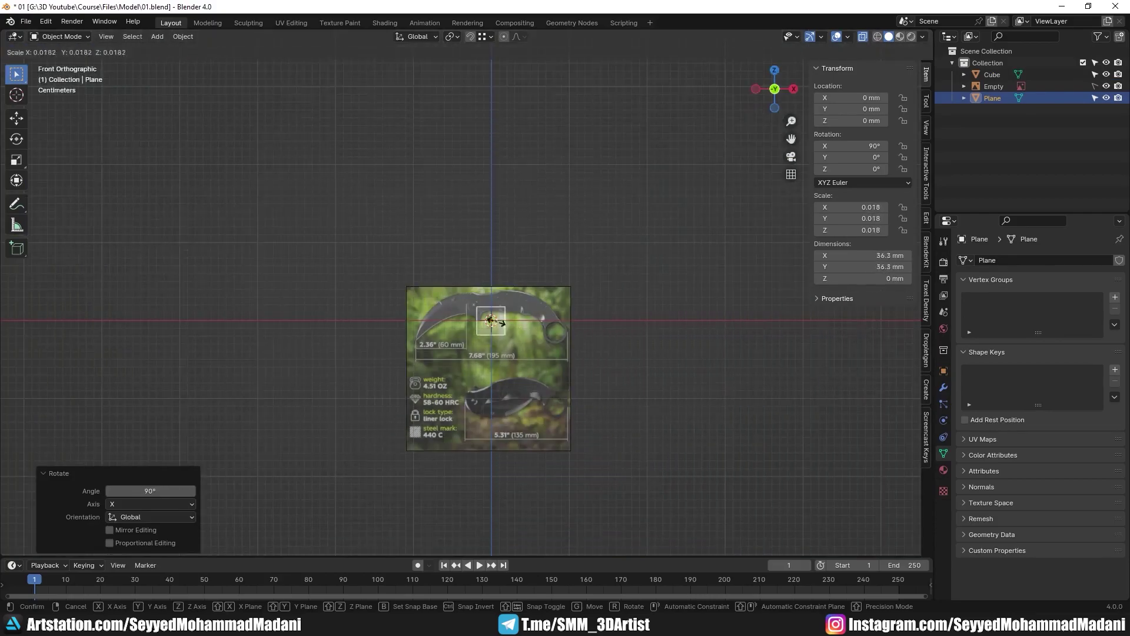
pyautogui.scroll(1, 532, 376)
pyautogui.scroll(10, 533, 375)
pyautogui.press('g')
pyautogui.click(421, 201)
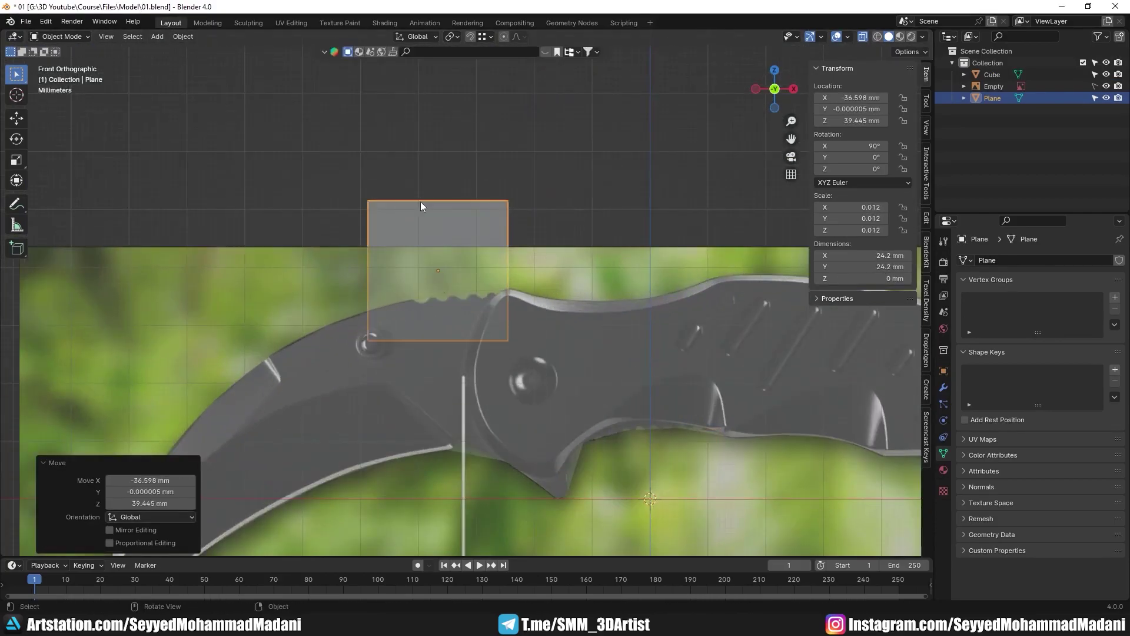
pyautogui.scroll(5, 486, 313)
pyautogui.scroll(2, 612, 365)
pyautogui.press('s')
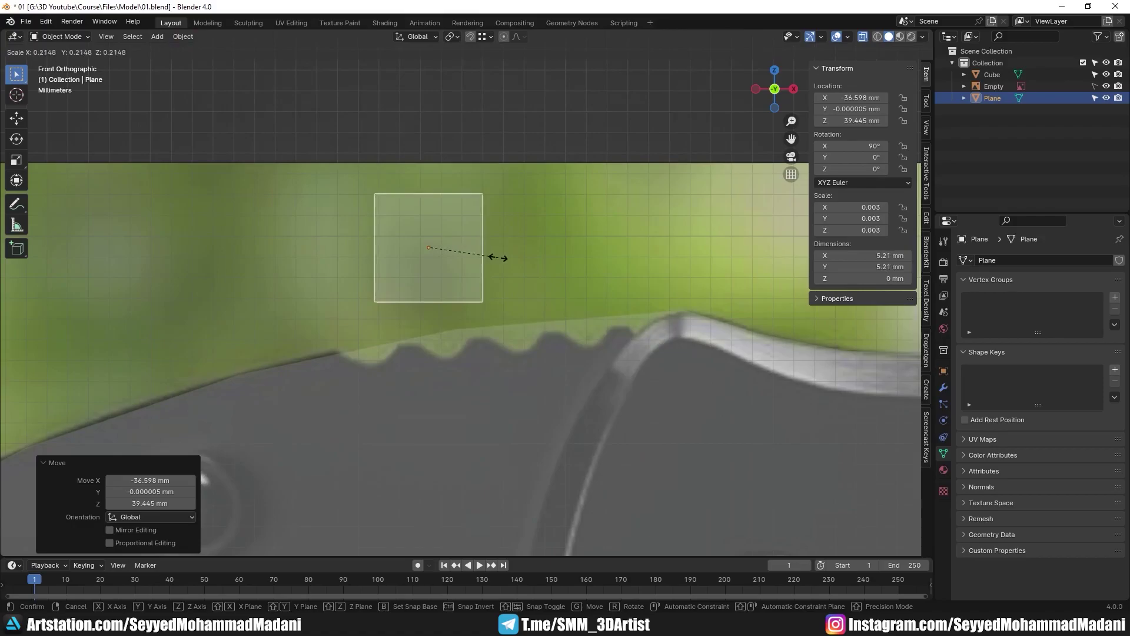
pyautogui.click(469, 247)
# - Position the plane over the second notch from the blade tip and tilt it about 5° to follow the spine
pyautogui.press('g')
pyautogui.click(480, 328)
pyautogui.press('r')
pyautogui.click(546, 342)
pyautogui.press('g')
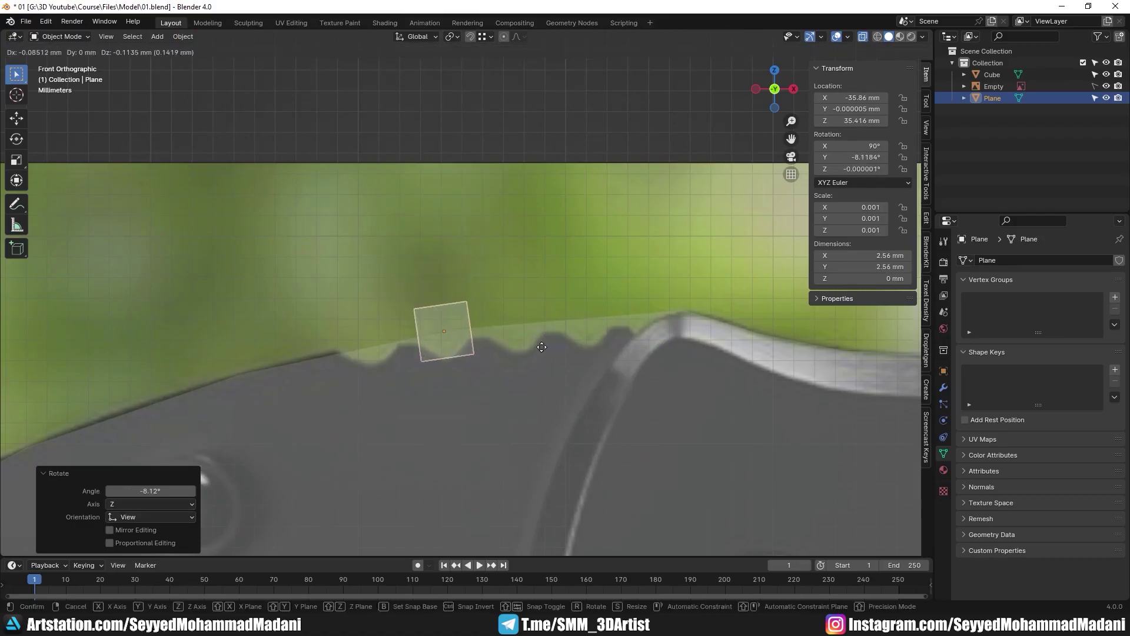
pyautogui.click(541, 348)
pyautogui.press('r')
pyautogui.click(542, 352)
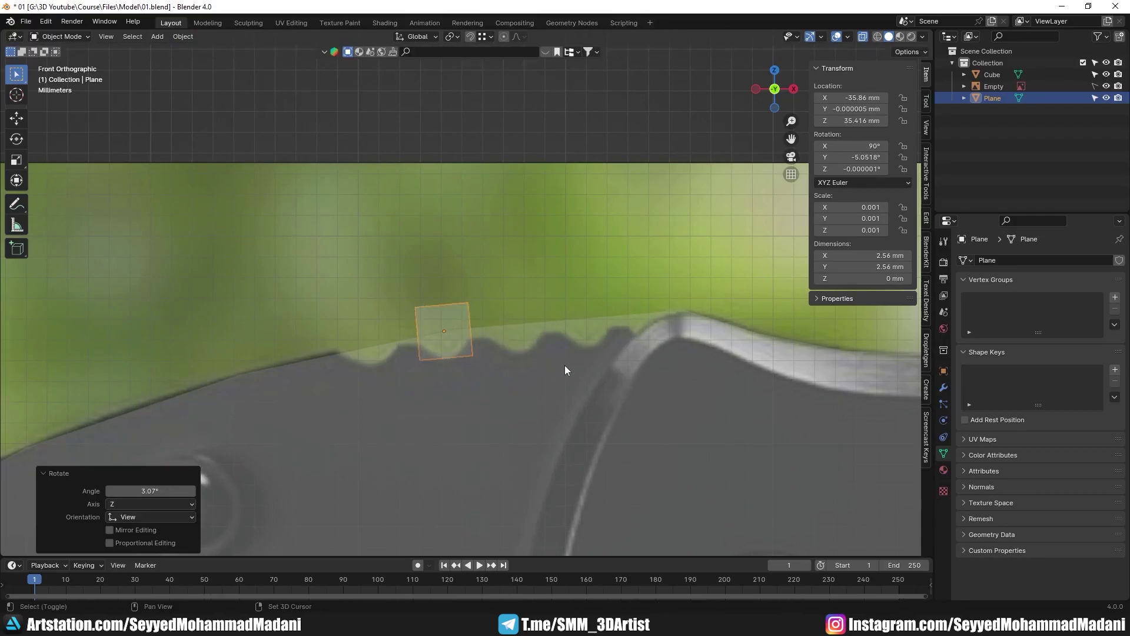
pyautogui.hotkey('shift', 'd')
pyautogui.rightClick(628, 361)
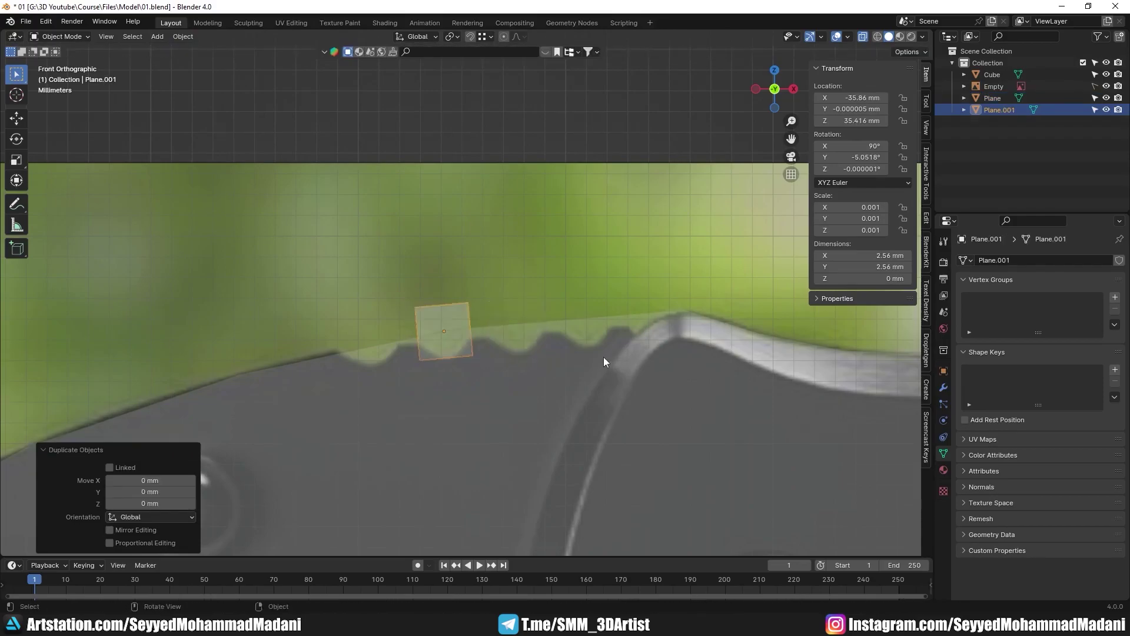
pyautogui.press('Escape')
pyautogui.press('x')
pyautogui.click(603, 355)
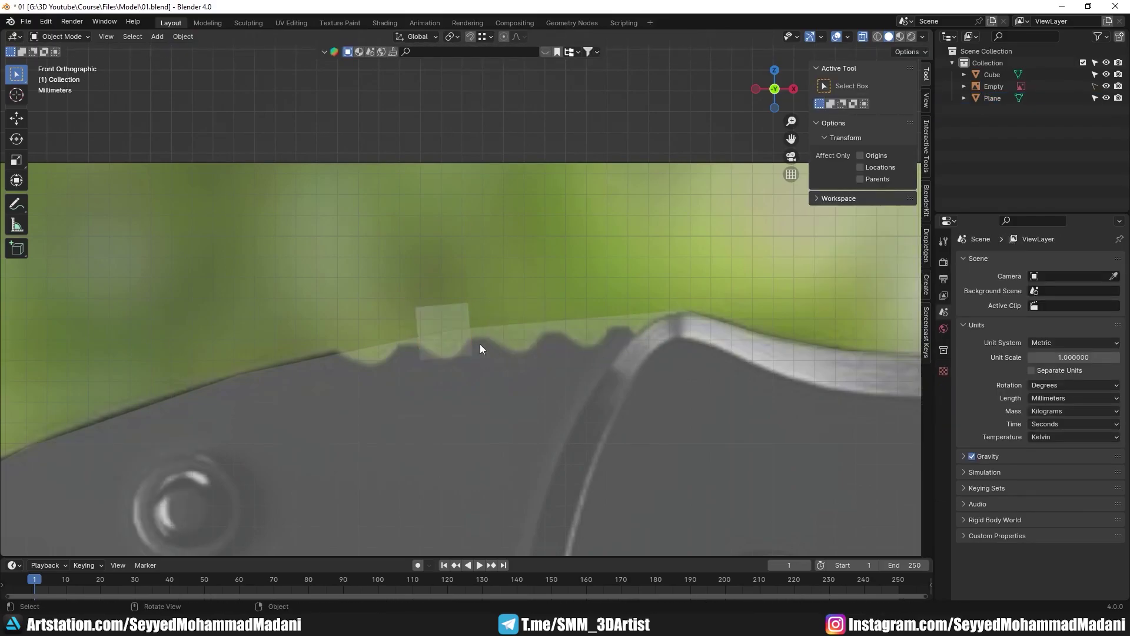
# - Duplicate the square face three times within the plane's mesh, placing one copy over each remaining notch
pyautogui.click(448, 309)
pyautogui.press('Tab')
pyautogui.hotkey('shift', 'd')
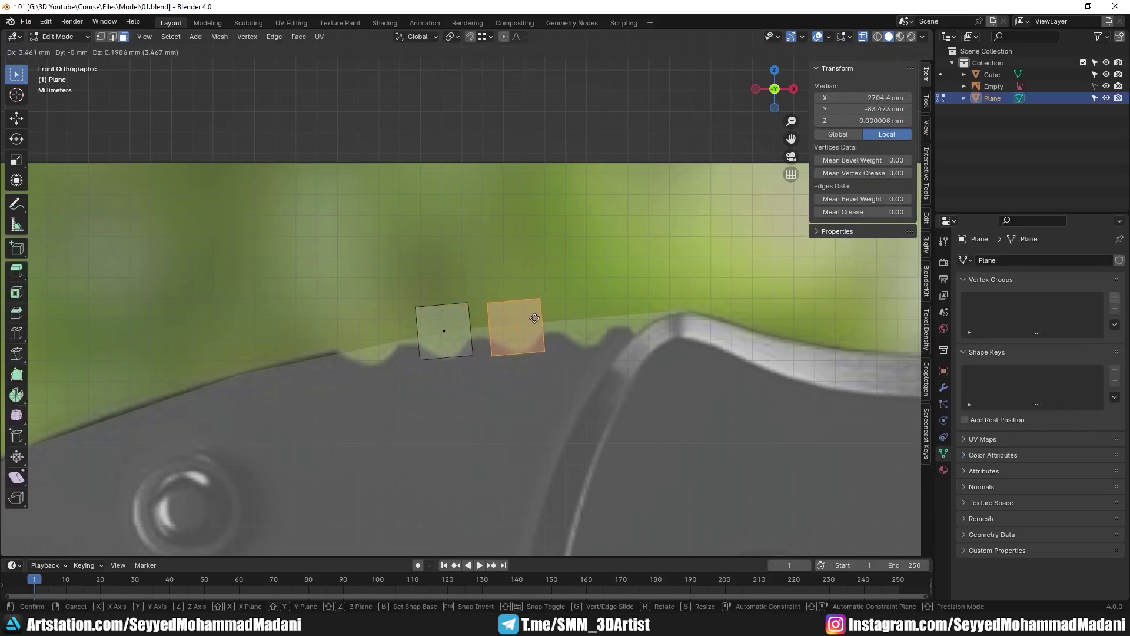
pyautogui.click(534, 318)
pyautogui.hotkey('shift', 'd')
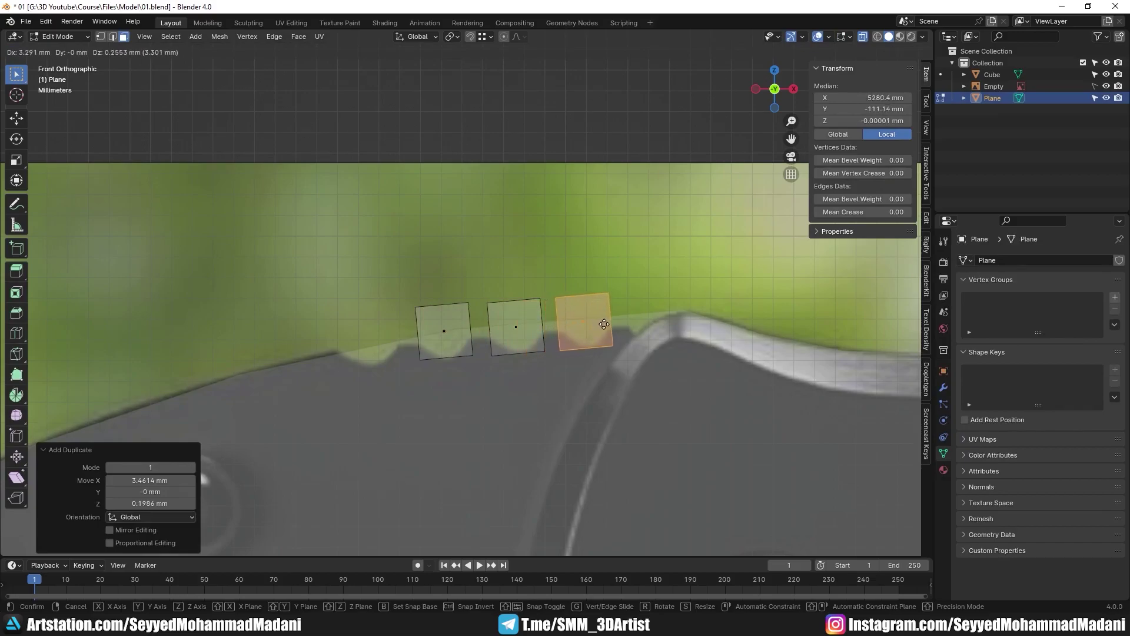
pyautogui.click(605, 324)
pyautogui.hotkey('shift', 'd')
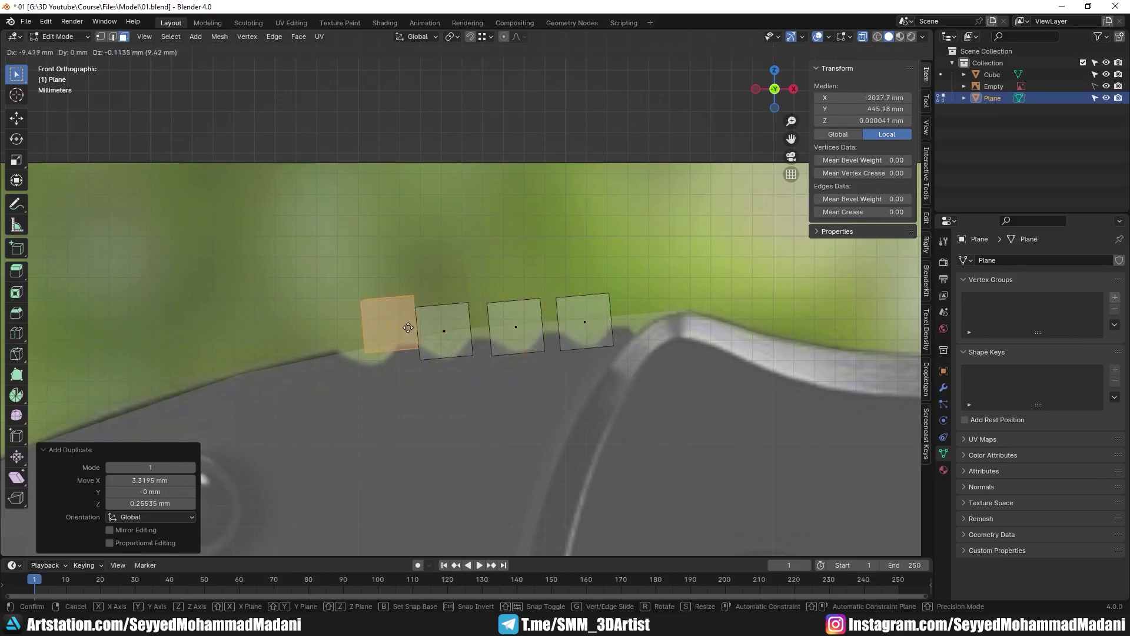
pyautogui.click(375, 372)
# - Set the pivot point to individual origins and narrow the lower edges of all four squares to match the notch bottoms
pyautogui.moveTo(304, 399); pyautogui.dragTo(650, 329)
pyautogui.click(455, 37)
pyautogui.click(483, 92)
pyautogui.press('s')
pyautogui.click(585, 347)
# - Slide the upper edges of the four faces down near the spine and widen them until neighbouring corners almost meet
pyautogui.moveTo(285, 260); pyautogui.dragTo(630, 324)
pyautogui.press('g')
pyautogui.press('g')
pyautogui.click(661, 328)
pyautogui.press('s')
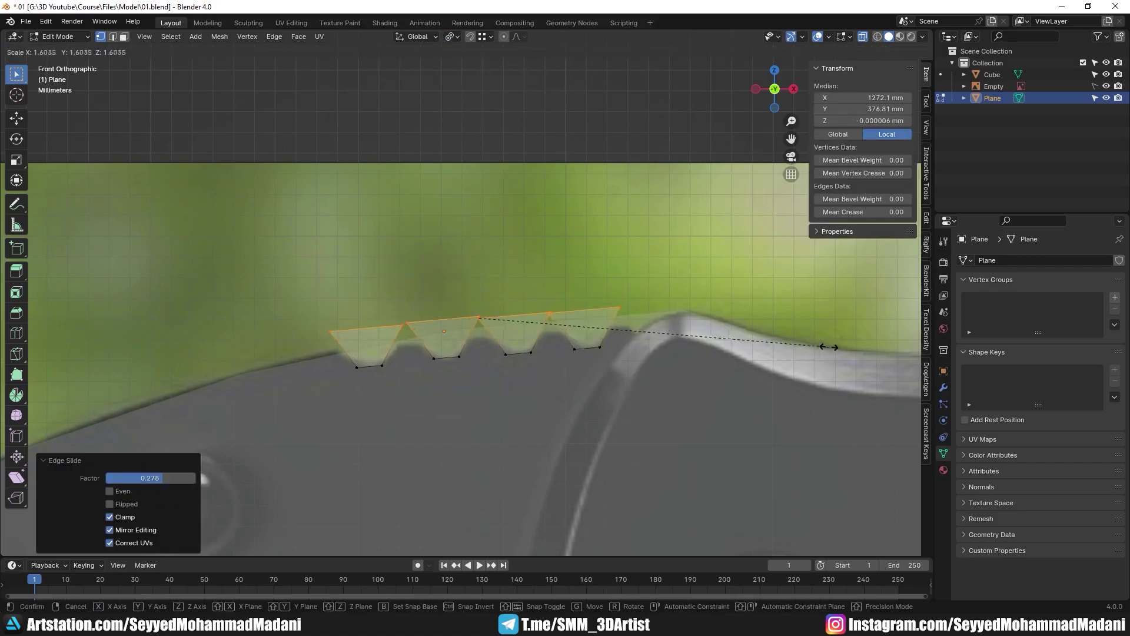
pyautogui.click(779, 386)
pyautogui.press('g')
pyautogui.press('g')
pyautogui.click(782, 392)
pyautogui.press('s')
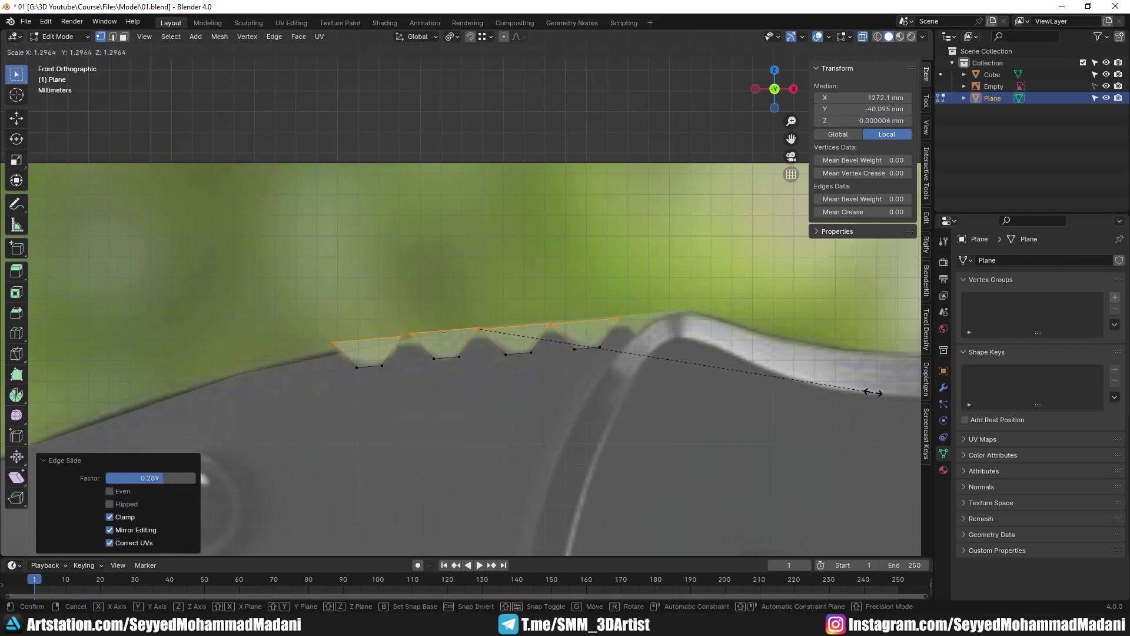
pyautogui.click(807, 387)
# - Isolate the plane object in local view and merge the adjacent upper corners of the two faces farthest from the blade tip at center
pyautogui.moveTo(808, 387); pyautogui.dragTo(558, 279, button='middle')
pyautogui.press('Tab')
pyautogui.press('/')
pyautogui.press('Tab')
pyautogui.hotkey('alt', 'a')
pyautogui.keyDown('alt'); pyautogui.click(560, 279); pyautogui.keyUp('alt')
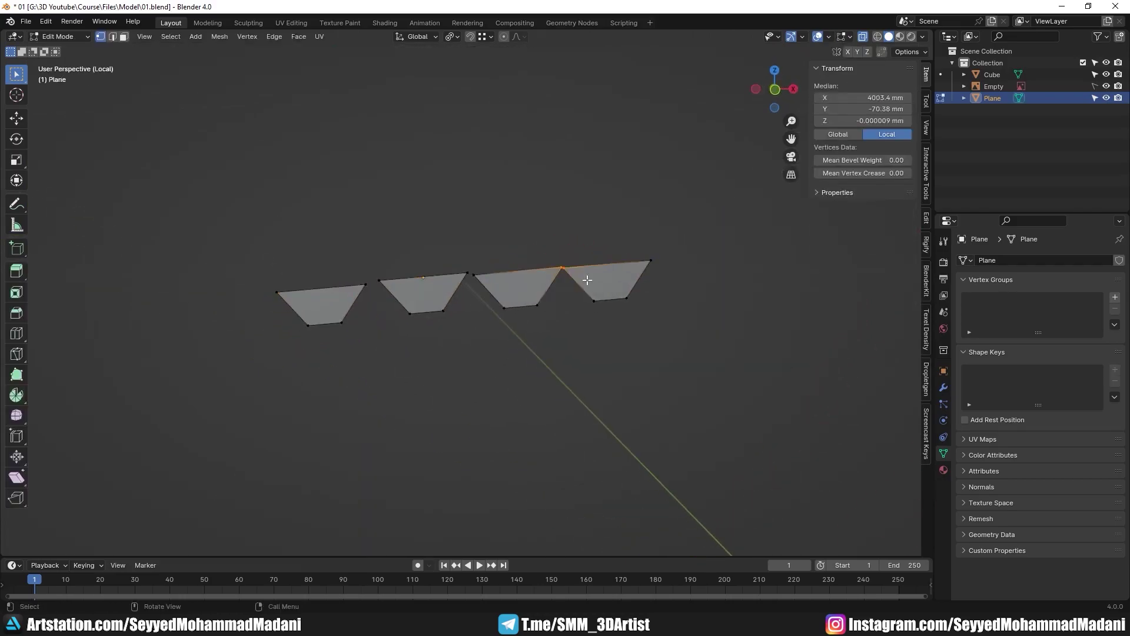
pyautogui.press('m')
pyautogui.click(587, 280)
# - Merge the other two pairs of adjacent upper corners at center and leave the isolated view
pyautogui.moveTo(446, 251); pyautogui.dragTo(496, 293)
pyautogui.press('m')
pyautogui.click(494, 292)
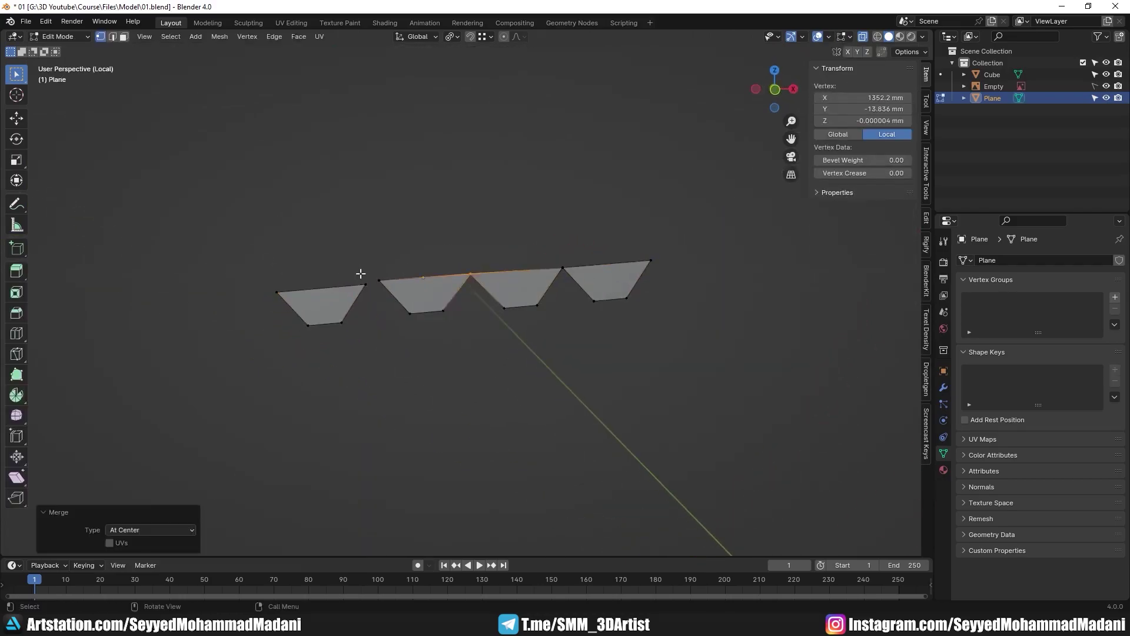
pyautogui.moveTo(341, 272); pyautogui.dragTo(401, 290)
pyautogui.press('m')
pyautogui.click(401, 291)
pyautogui.press('Tab')
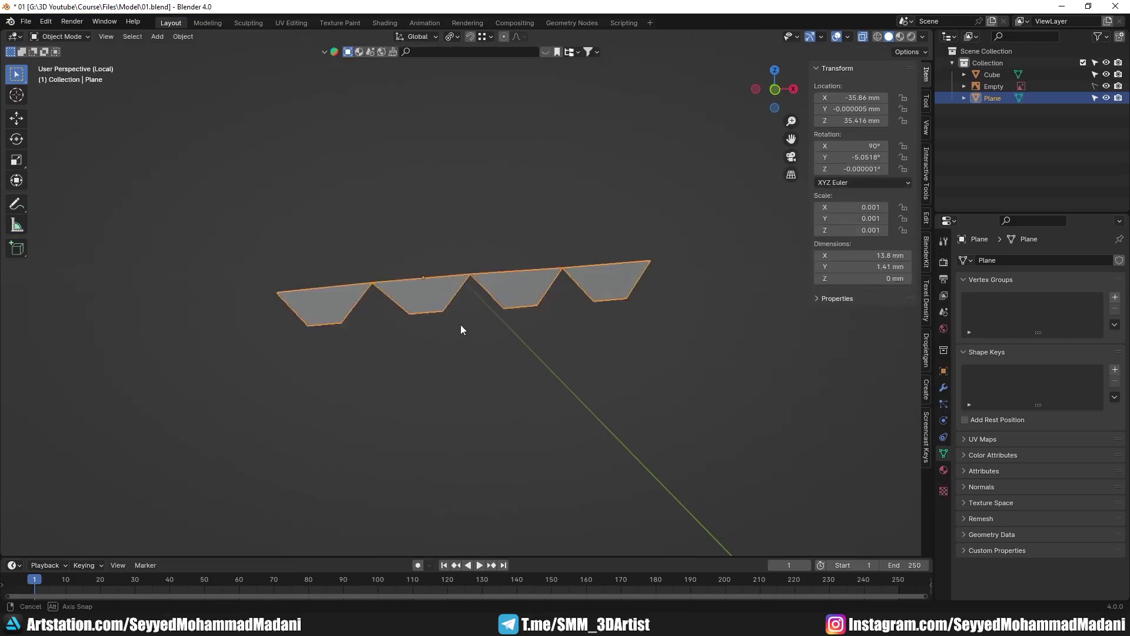
pyautogui.press('KP_Divide')
# - Rotate all four notch faces slightly in front view to fit the reference notches
pyautogui.press('KP_1')
pyautogui.press('Tab')
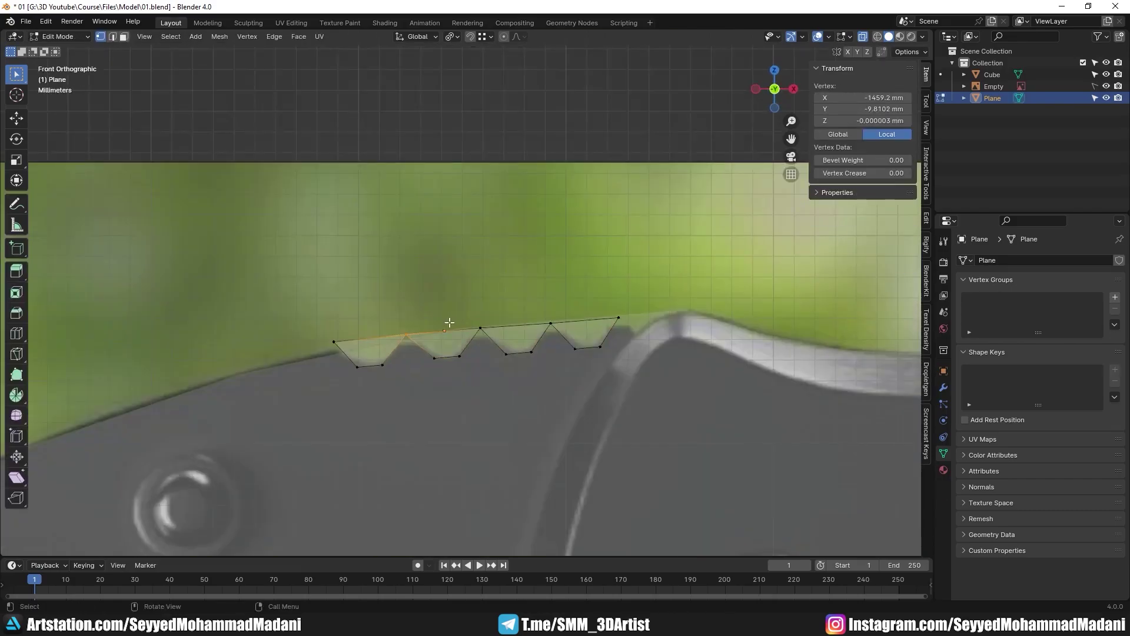
pyautogui.scroll(2, 457, 321)
pyautogui.keyDown('shift'); pyautogui.moveTo(636, 374); pyautogui.dragTo(619, 369, button='middle'); pyautogui.keyUp('shift')
pyautogui.press('a')
pyautogui.press('r')
pyautogui.click(691, 410)
pyautogui.scroll(-3, 691, 410)
pyautogui.hotkey('alt', 'a')
# - Isolate the notch faces again and extrude all of them about 7 mm into a solid strip
pyautogui.press('KP_Divide')
pyautogui.moveTo(471, 318); pyautogui.dragTo(503, 268, button='middle')
pyautogui.press('Tab')
pyautogui.scroll(-3, 529, 339)
pyautogui.press('Tab')
pyautogui.press('a')
pyautogui.press('e')
pyautogui.click(578, 332)
# - Turn off X-ray display and recalculate the normals of the whole extruded strip to point outside
pyautogui.hotkey('alt', 'z')
pyautogui.press('a')
pyautogui.scroll(2, 503, 267)
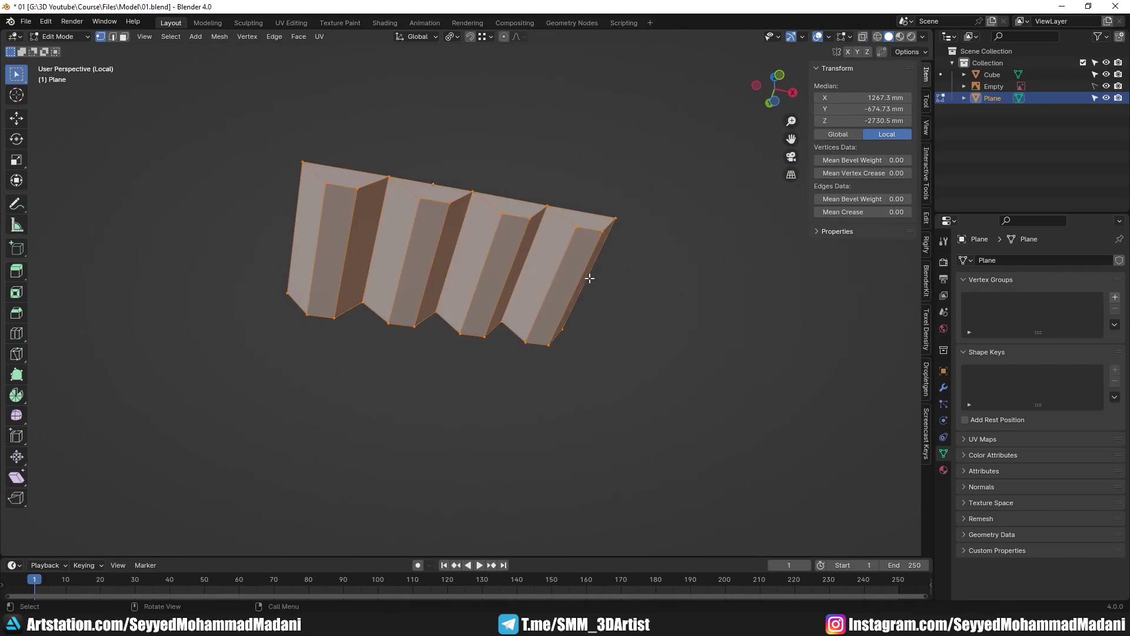
pyautogui.hotkey('shift', 'n')
pyautogui.hotkey('alt', 'a')
pyautogui.press('Tab')
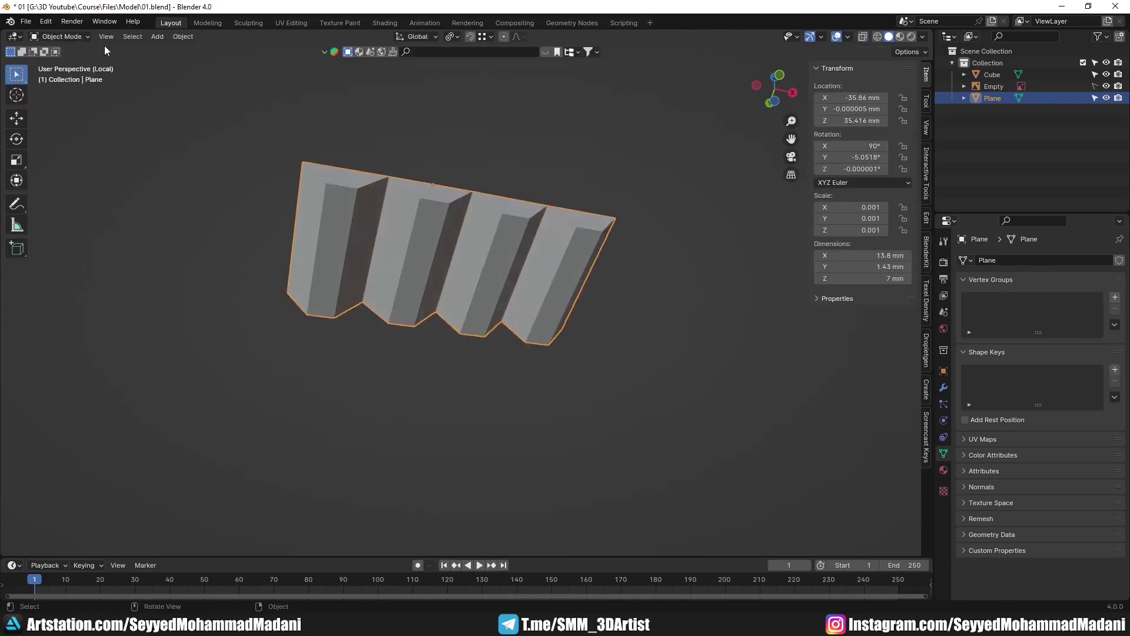
# - Export the notch strip as a Wavefront OBJ file
pyautogui.click(27, 19)
pyautogui.moveTo(70, 199)
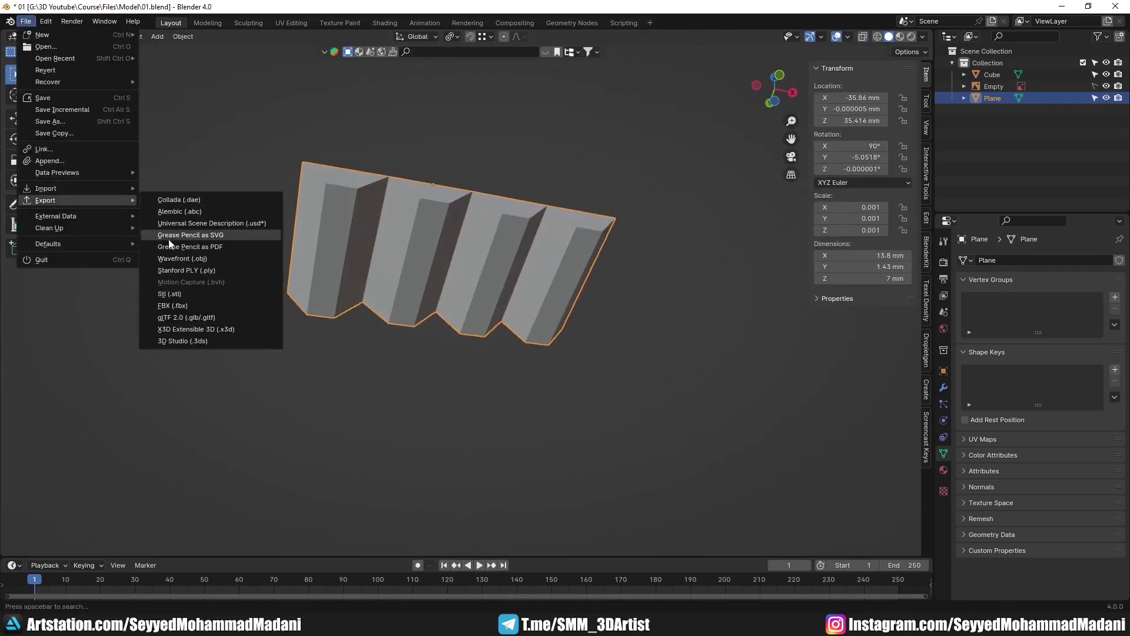
pyautogui.click(174, 260)
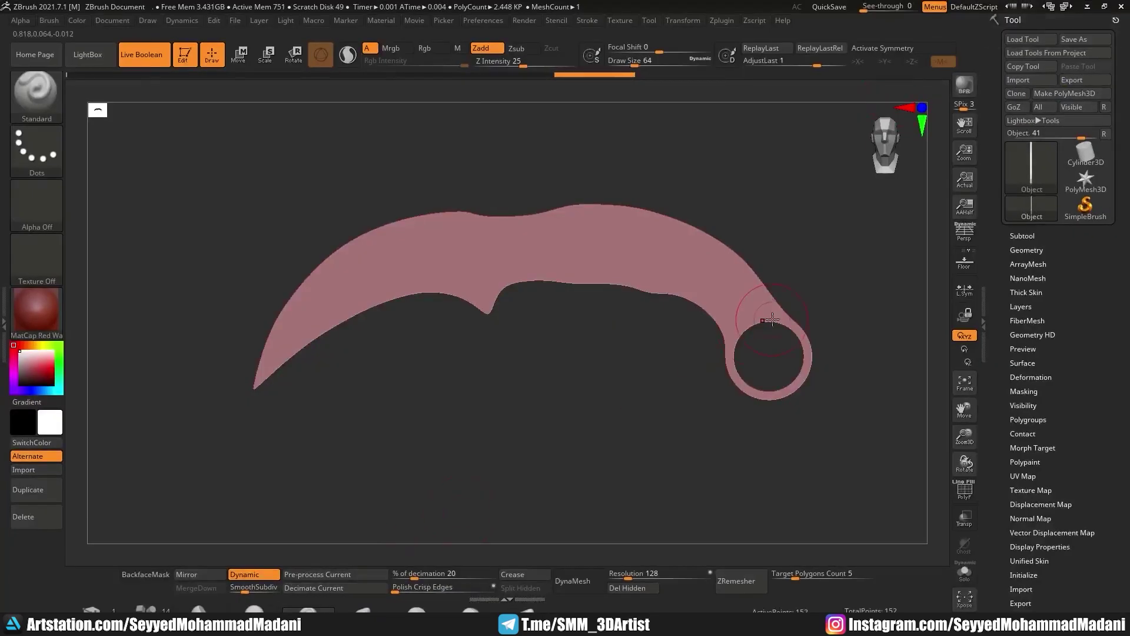
# - Switch to ZBrush, duplicate the knife subtool and import the exported notch strip into the duplicate
pyautogui.click(1021, 235)
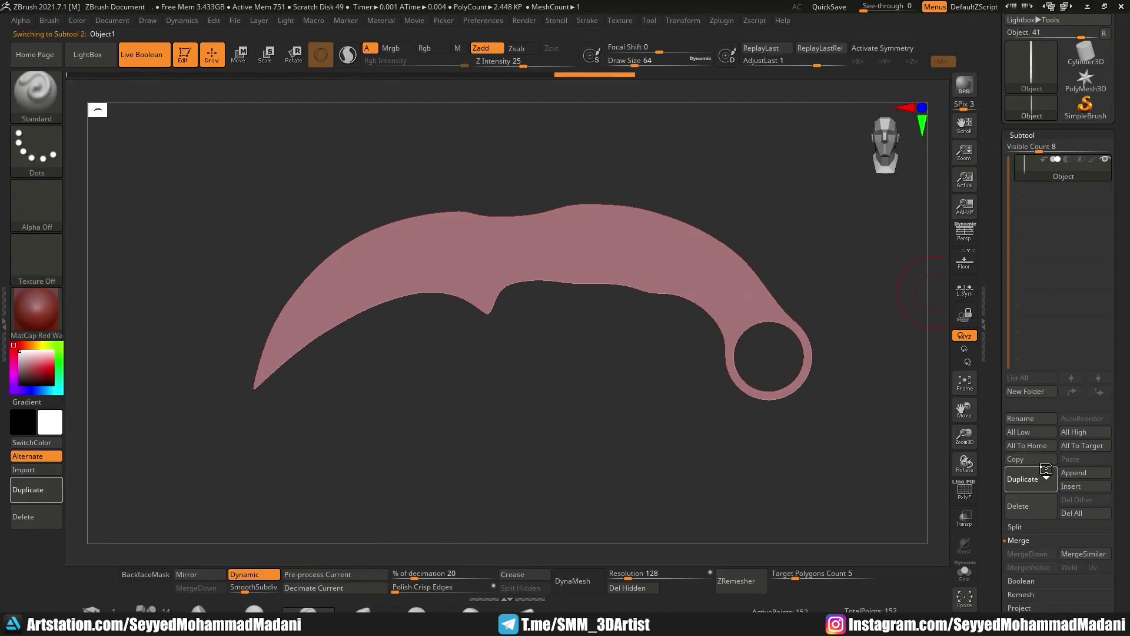
pyautogui.click(1046, 469)
pyautogui.click(1017, 80)
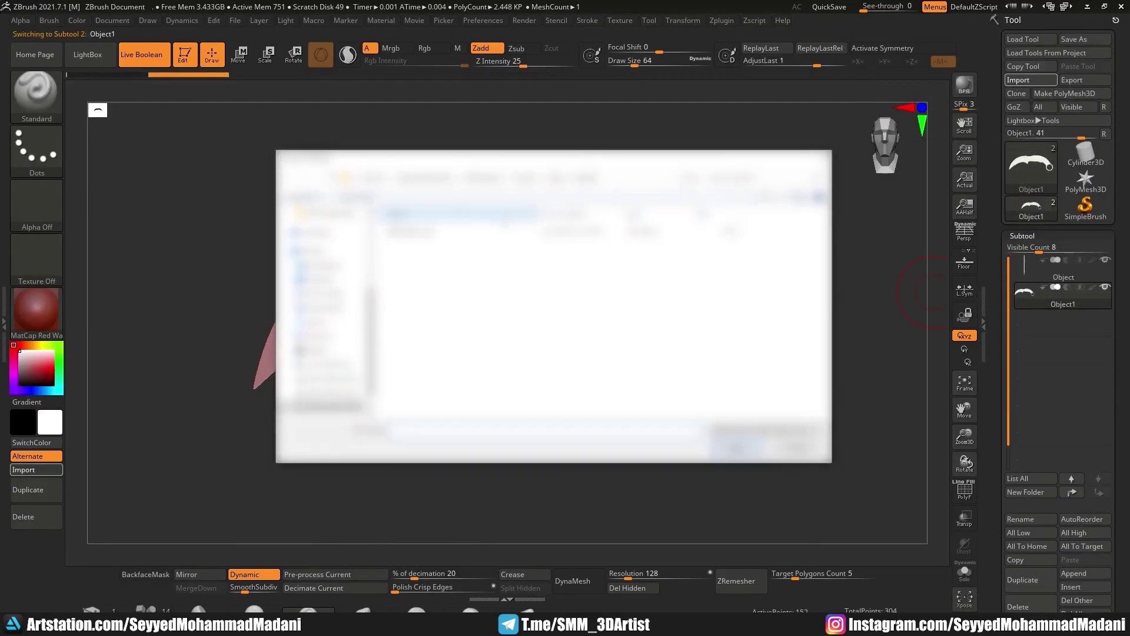
pyautogui.doubleClick(693, 243)
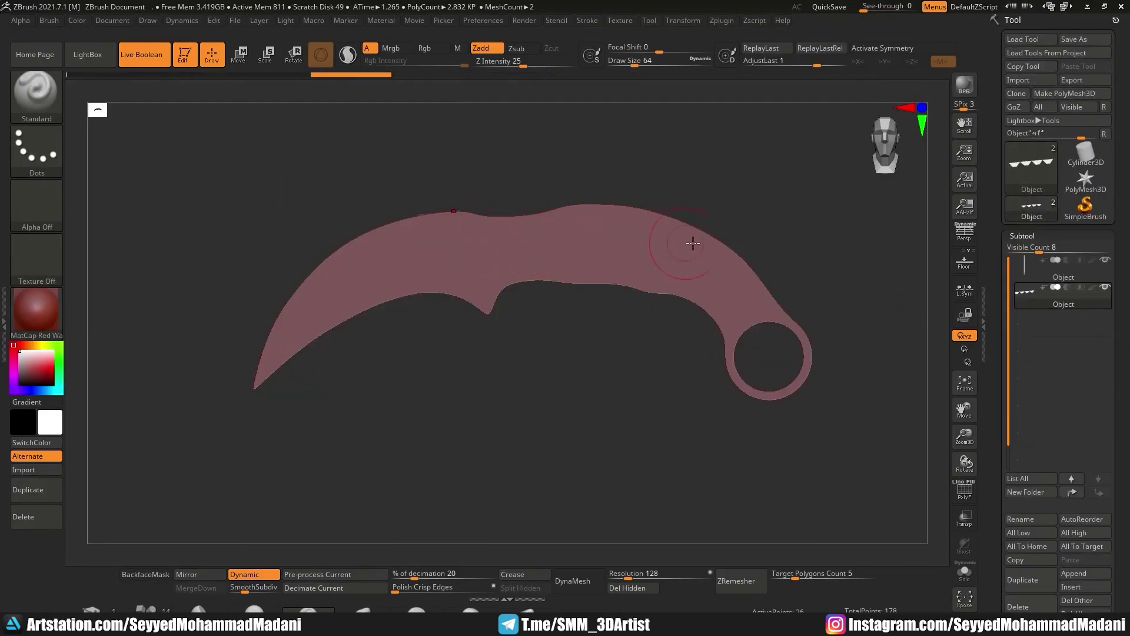
# - Show only the imported notch strip, frame it, and view its faceted shape without subdivision smoothing
pyautogui.click(965, 572)
pyautogui.press('f')
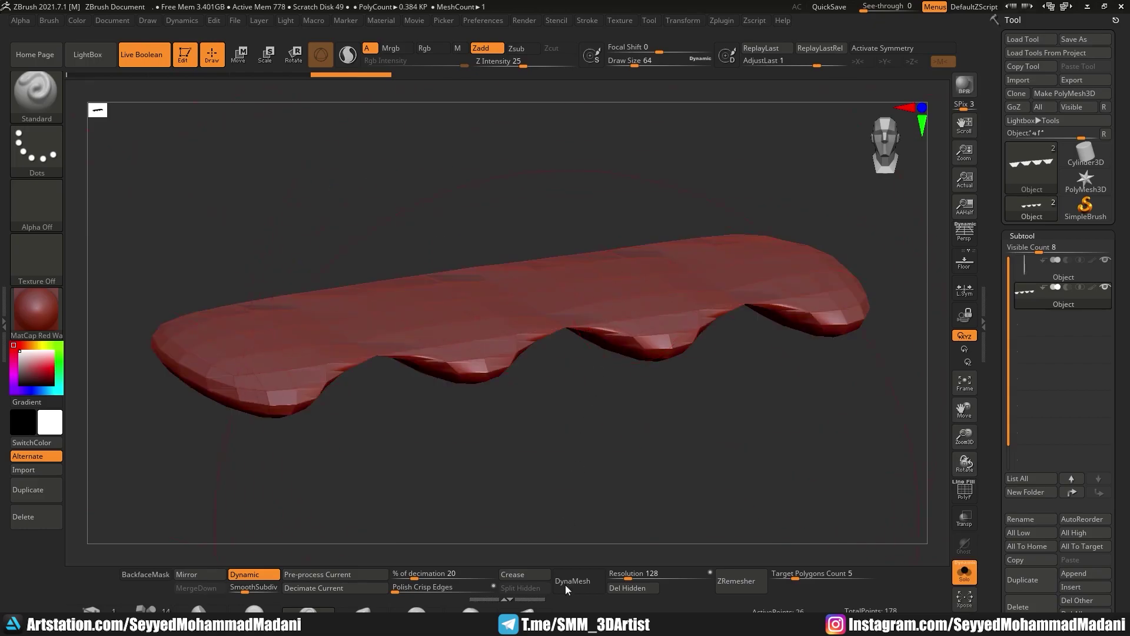
pyautogui.moveTo(530, 530); pyautogui.dragTo(548, 299)
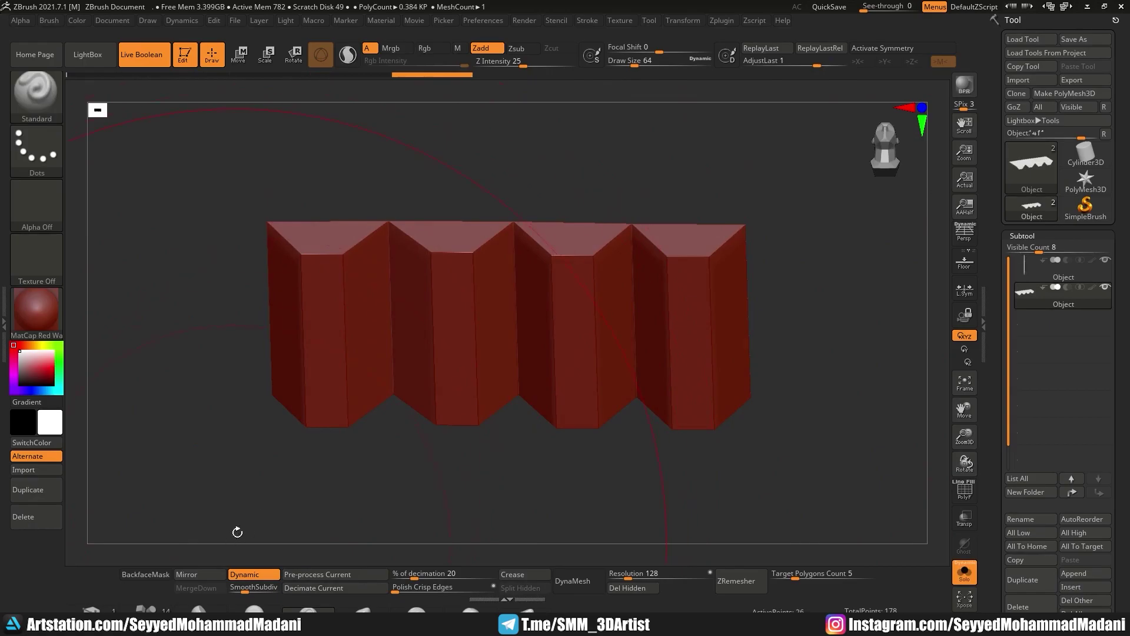
# - Isolate each end of the imported strip in turn, crease its edges, and bring the whole strip back into view
pyautogui.moveTo(337, 416); pyautogui.dragTo(397, 378)
pyautogui.keyDown('ctrl'); pyautogui.keyDown('shift'); pyautogui.moveTo(720, 457); pyautogui.dragTo(535, 155); pyautogui.keyUp('shift'); pyautogui.keyUp('ctrl')
pyautogui.click(524, 574)
pyautogui.keyDown('ctrl'); pyautogui.keyDown('shift'); pyautogui.click(471, 447); pyautogui.keyUp('shift'); pyautogui.keyUp('ctrl')
pyautogui.keyDown('ctrl'); pyautogui.keyDown('shift'); pyautogui.moveTo(339, 171); pyautogui.dragTo(456, 422); pyautogui.keyUp('shift'); pyautogui.keyUp('ctrl')
pyautogui.click(522, 575)
pyautogui.keyDown('ctrl'); pyautogui.keyDown('shift'); pyautogui.click(521, 556); pyautogui.keyUp('shift'); pyautogui.keyUp('ctrl')
pyautogui.moveTo(344, 376); pyautogui.dragTo(601, 341)
# - Switch to Blender and extrude the strip's four top faces upward in edit mode
pyautogui.click(1087, 5)
pyautogui.moveTo(609, 268); pyautogui.dragTo(517, 340, button='middle')
pyautogui.press('Tab')
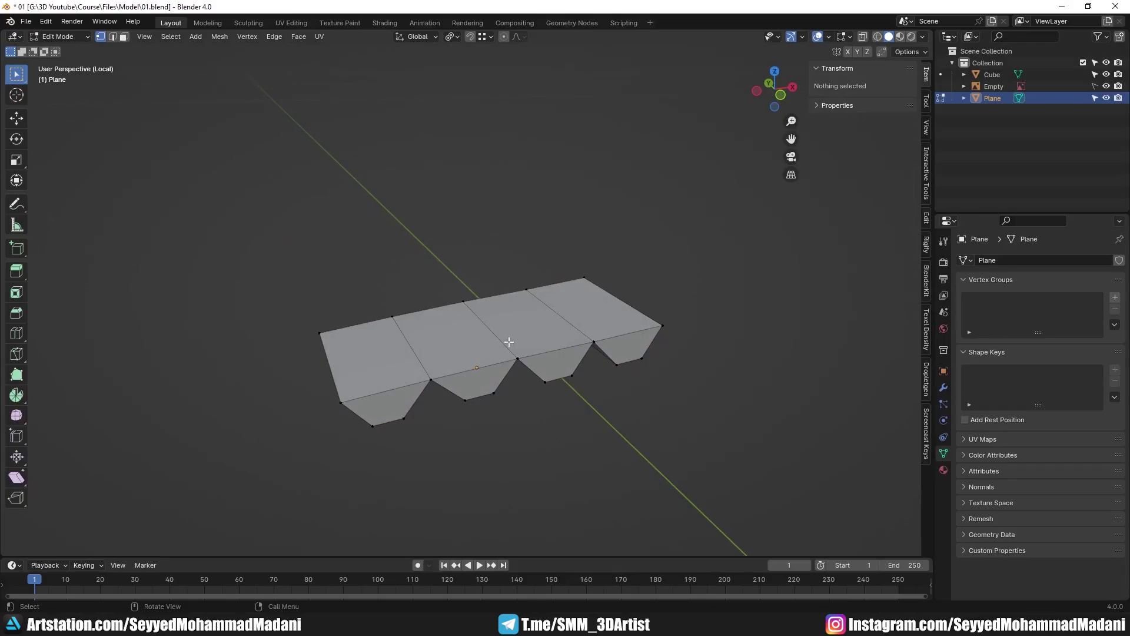
pyautogui.click(392, 343)
pyautogui.keyDown('shift'); pyautogui.click(425, 341); pyautogui.keyUp('shift')
pyautogui.keyDown('shift'); pyautogui.moveTo(429, 340); pyautogui.dragTo(454, 352); pyautogui.keyUp('shift')
pyautogui.keyDown('shift'); pyautogui.moveTo(540, 332); pyautogui.dragTo(543, 333); pyautogui.keyUp('shift')
pyautogui.keyDown('shift'); pyautogui.click(605, 325); pyautogui.keyUp('shift')
pyautogui.moveTo(726, 430); pyautogui.dragTo(700, 330, button='middle')
pyautogui.press('e')
pyautogui.click(712, 351)
pyautogui.hotkey('alt', 'a')
# - Bevel the three valley edges between the notches with a width of 155 mm and one segment, and leave edit mode
pyautogui.moveTo(524, 314); pyautogui.dragTo(497, 304, button='middle')
pyautogui.click(406, 311)
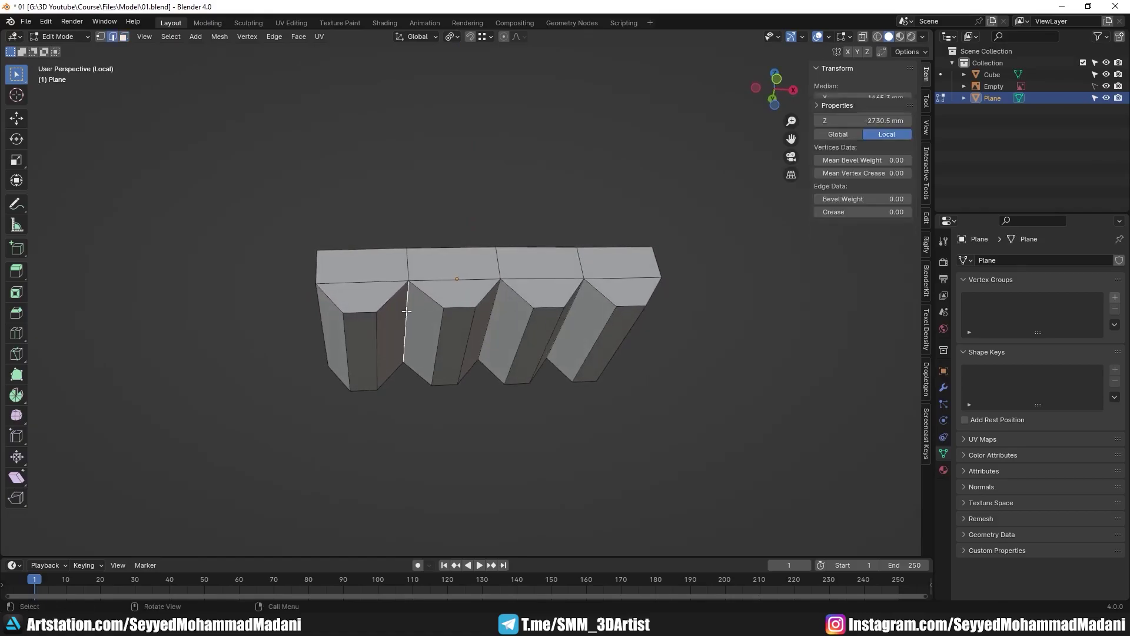
pyautogui.moveTo(719, 369); pyautogui.dragTo(711, 371, button='middle')
pyautogui.hotkey('ctrl', 'b')
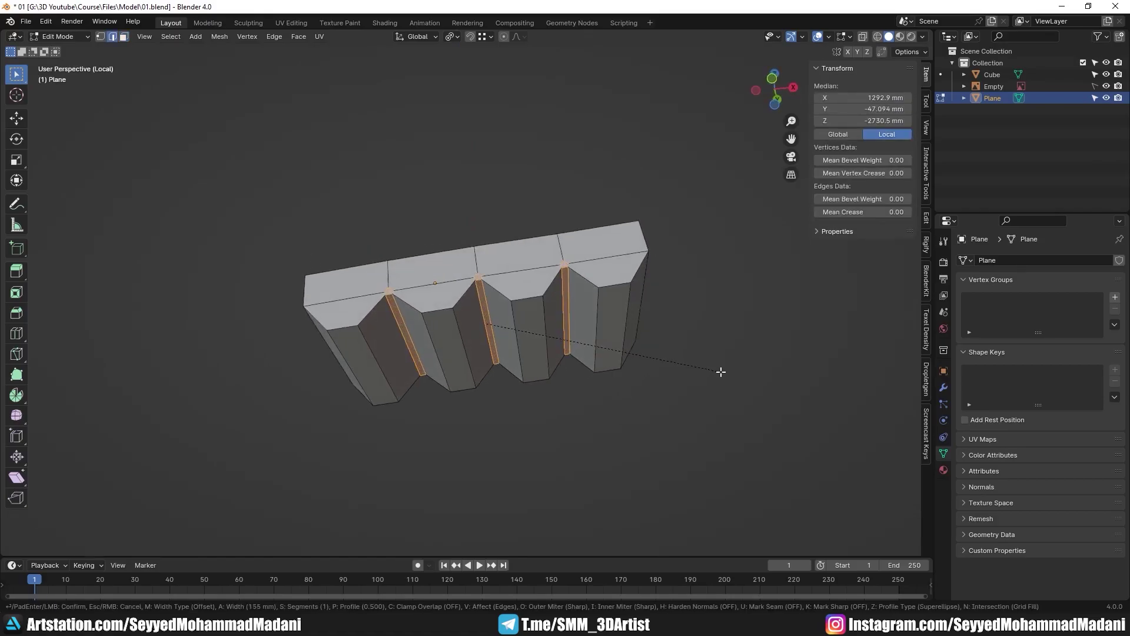
pyautogui.click(721, 371)
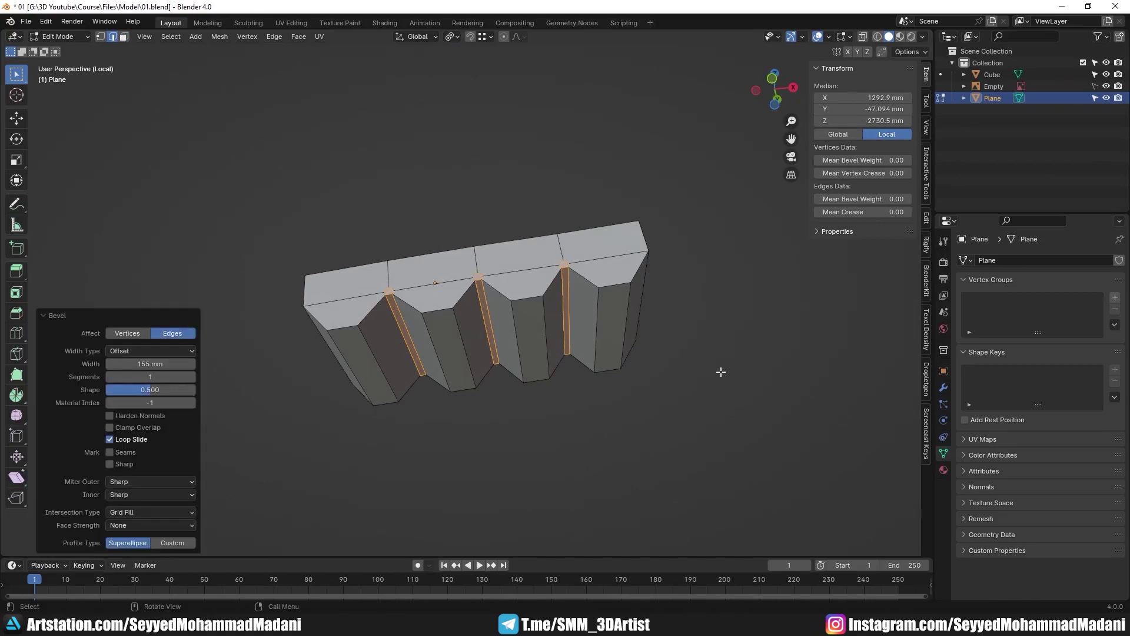
pyautogui.hotkey('alt', 'a')
pyautogui.press('Tab')
# - Export the beveled notch strip as a Wavefront OBJ file
pyautogui.moveTo(555, 321)
pyautogui.mouseDown(button='middle')
pyautogui.moveTo(521, 306)
pyautogui.moveTo(556, 312)
pyautogui.mouseUp(button='middle')
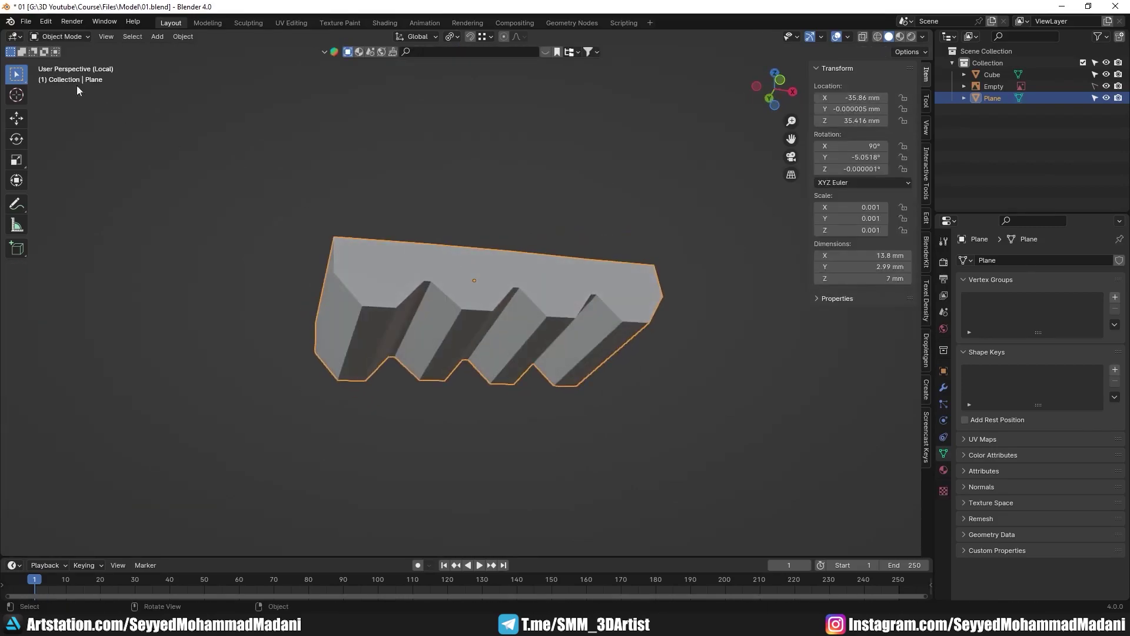
pyautogui.click(26, 22)
pyautogui.moveTo(52, 201)
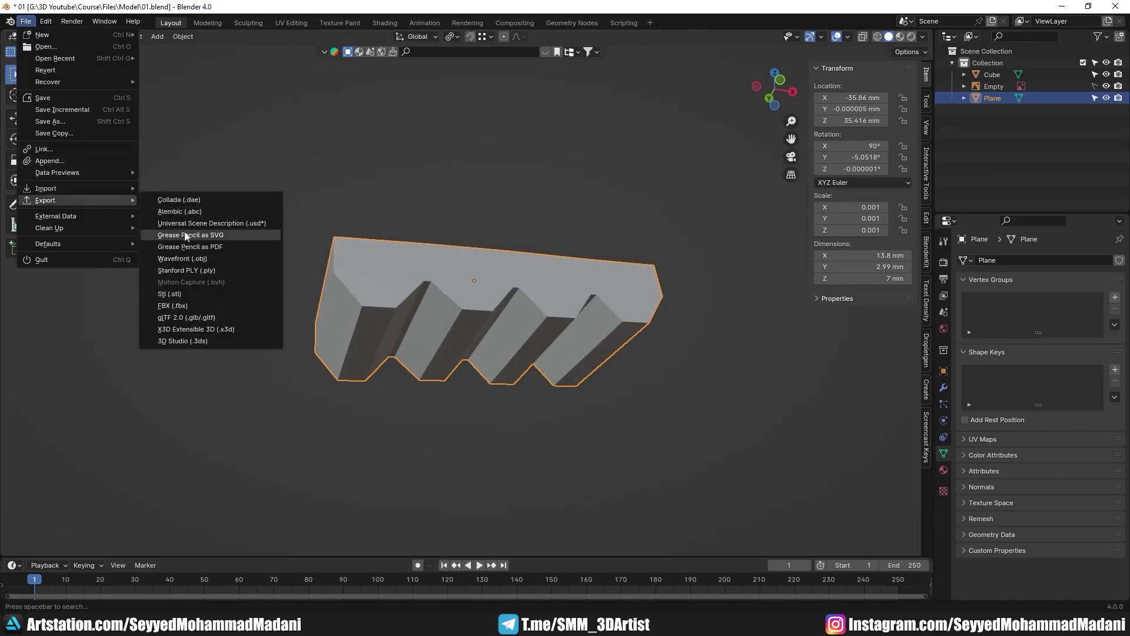
pyautogui.click(189, 253)
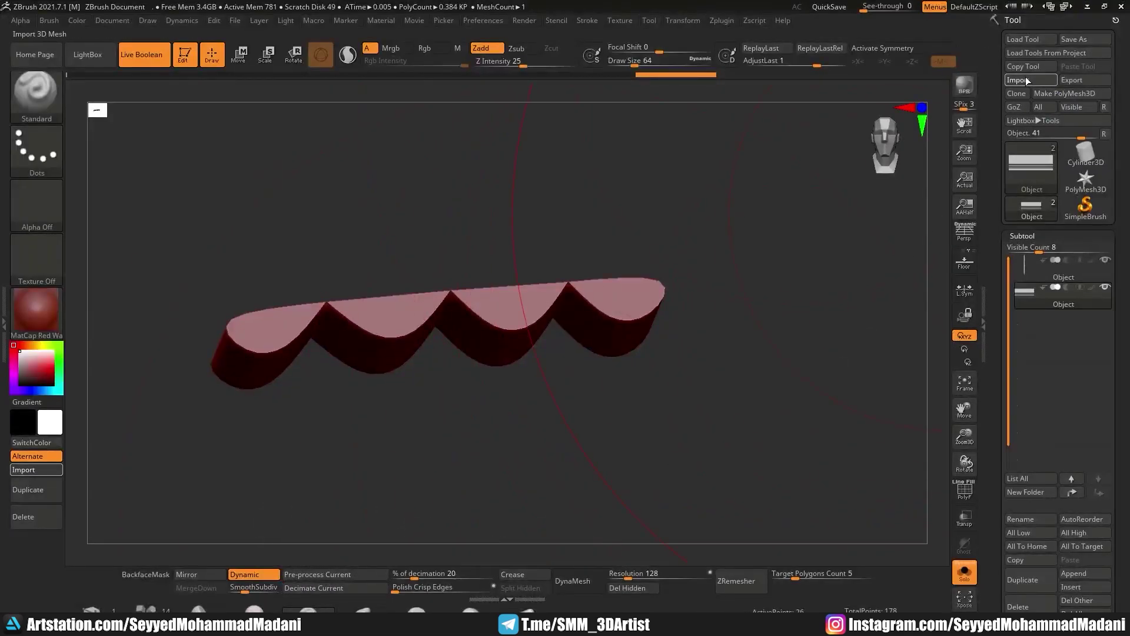
# - Import the updated strip into the strip subtool in ZBrush, splitting its polygons into symmetrical triangles only
pyautogui.click(1027, 81)
pyautogui.press('Return')
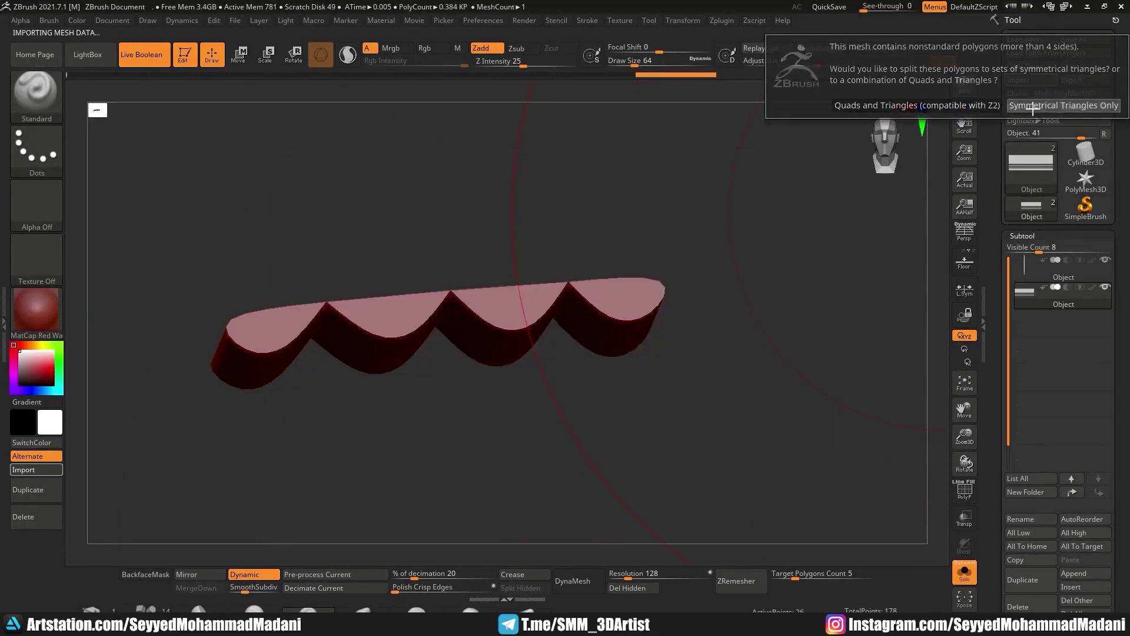
pyautogui.click(1032, 107)
# - Crease the front and back ends of the re-imported strip, isolating each end in turn
pyautogui.moveTo(824, 272); pyautogui.dragTo(706, 292)
pyautogui.keyDown('alt'); pyautogui.moveTo(790, 313); pyautogui.dragTo(754, 316); pyautogui.keyUp('alt')
pyautogui.keyDown('ctrl'); pyautogui.keyDown('shift'); pyautogui.moveTo(852, 429); pyautogui.dragTo(668, 124); pyautogui.keyUp('shift'); pyautogui.keyUp('ctrl')
pyautogui.click(509, 575)
pyautogui.keyDown('ctrl'); pyautogui.keyDown('shift'); pyautogui.click(423, 235); pyautogui.keyUp('shift'); pyautogui.keyUp('ctrl')
pyautogui.moveTo(424, 169)
pyautogui.keyDown('ctrl'); pyautogui.keyDown('shift'); pyautogui.mouseDown()
pyautogui.moveTo(484, 277)
pyautogui.moveTo(512, 371)
pyautogui.moveTo(637, 345)
pyautogui.mouseUp(); pyautogui.keyUp('shift'); pyautogui.keyUp('ctrl')
pyautogui.click(533, 572)
pyautogui.keyDown('ctrl'); pyautogui.keyDown('shift'); pyautogui.click(489, 377); pyautogui.keyUp('shift'); pyautogui.keyUp('ctrl')
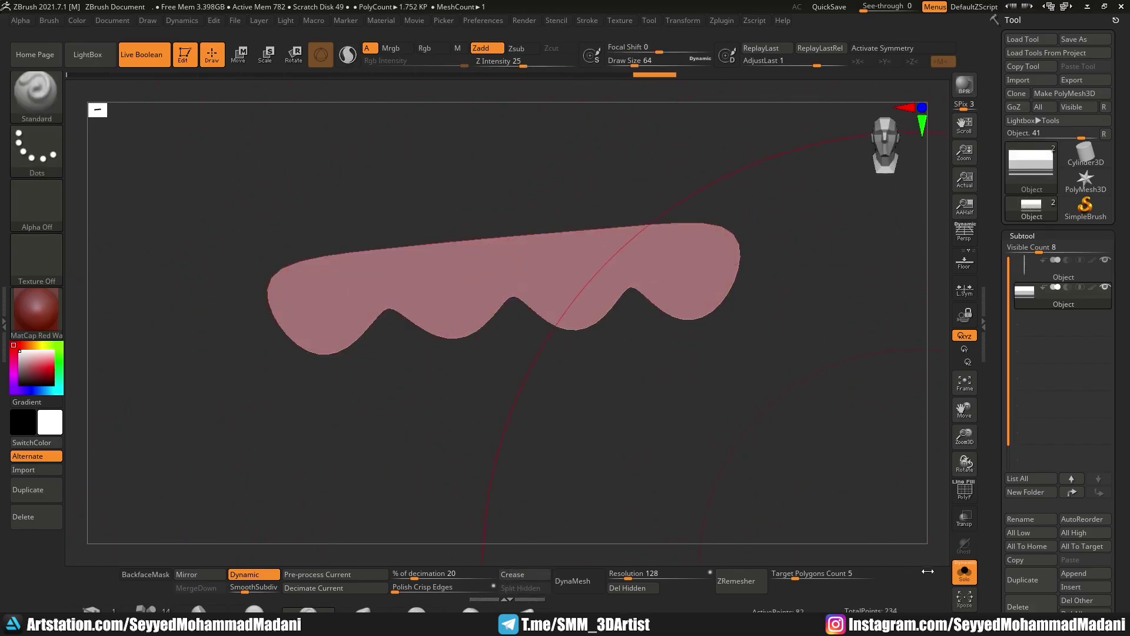
# - Show the polyframe and the whole knife, and move the strip through the blade's thickness with the gizmo
pyautogui.hotkey('shift', 'f')
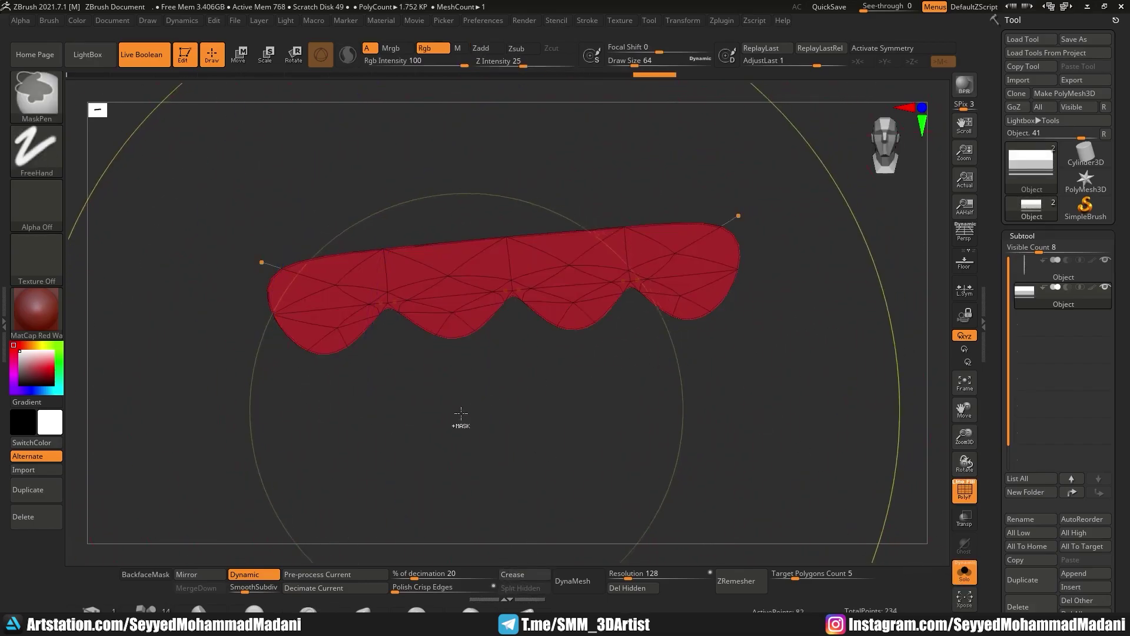
pyautogui.click(964, 571)
pyautogui.moveTo(675, 418); pyautogui.dragTo(671, 353)
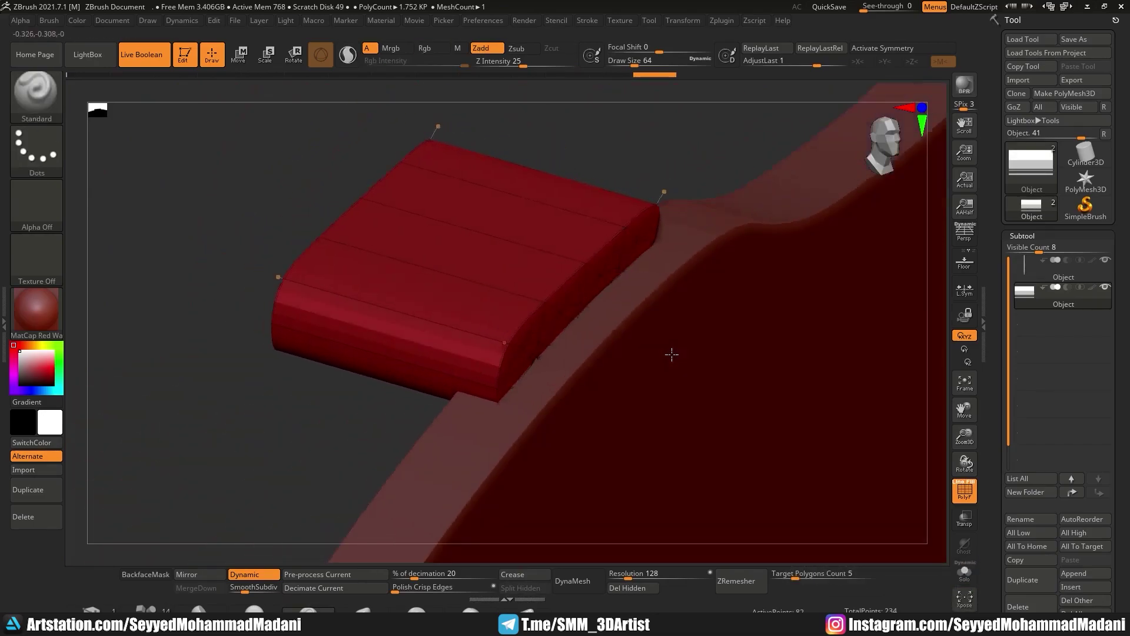
pyautogui.press('w')
pyautogui.click(475, 141)
pyautogui.keyDown('alt'); pyautogui.click(478, 184); pyautogui.keyUp('alt')
pyautogui.moveTo(530, 297); pyautogui.dragTo(642, 330)
# - Set the strip subtool to subtract from the blade, turn off the polyframe, and frame the cut notches
pyautogui.click(1066, 287)
pyautogui.moveTo(707, 330)
pyautogui.mouseDown(button='right')
pyautogui.moveTo(647, 306)
pyautogui.moveTo(532, 316)
pyautogui.mouseUp(button='right')
pyautogui.hotkey('shift', 'f')
pyautogui.press('q')
pyautogui.press('f')
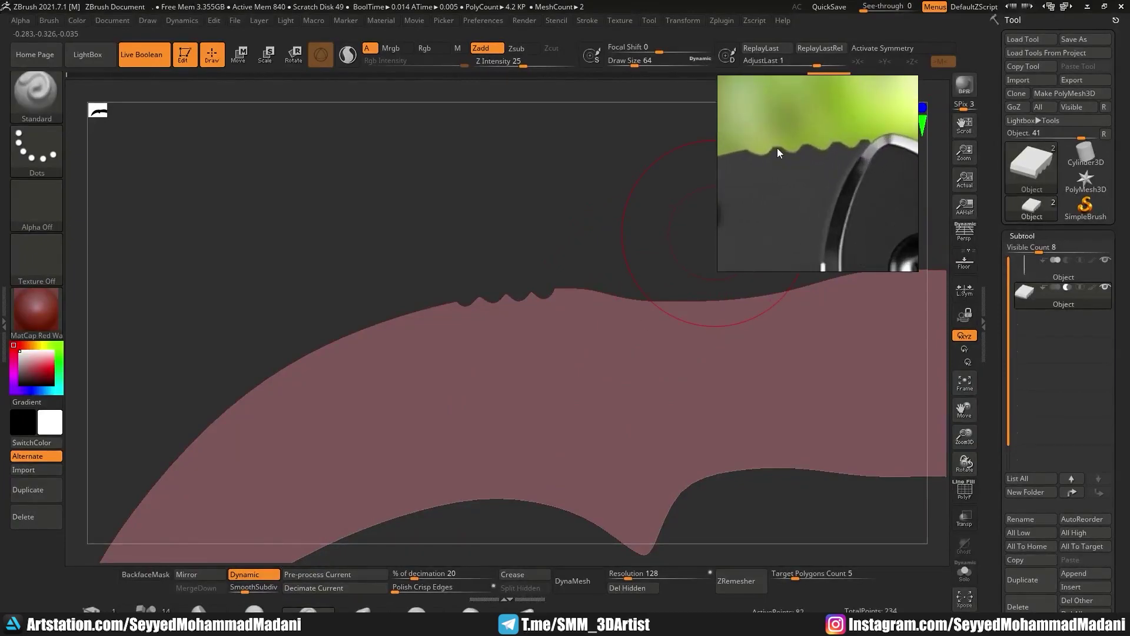
# - Switch to Blender, enter edit mode in the front view, and undo the earlier bevel of the valley edges
pyautogui.click(1088, 7)
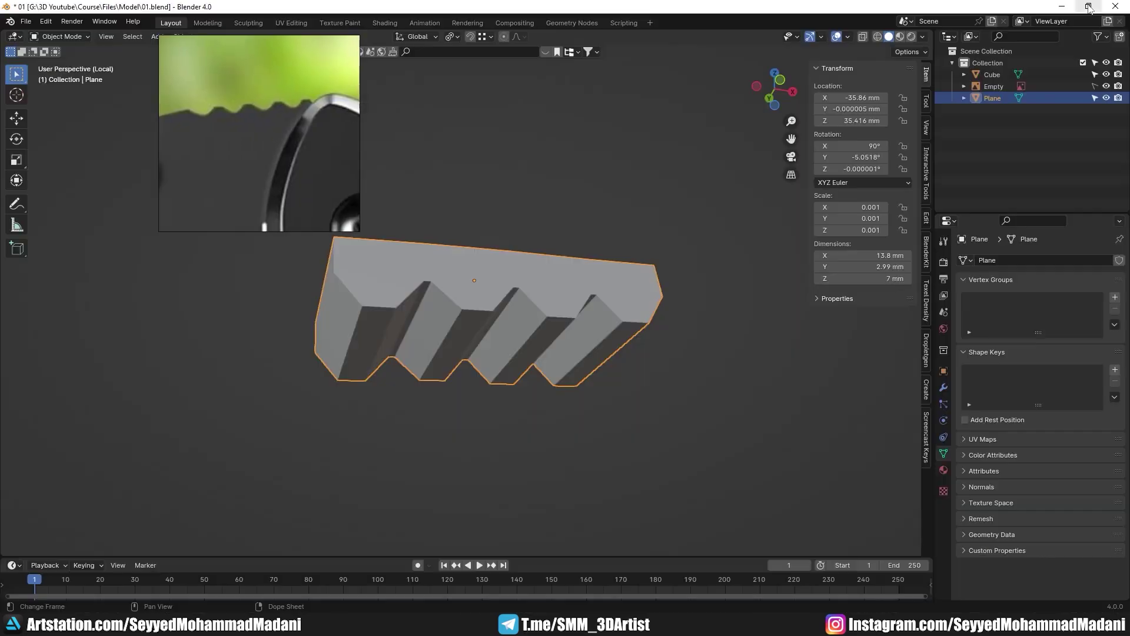
pyautogui.press('KP_1')
pyautogui.press('Tab')
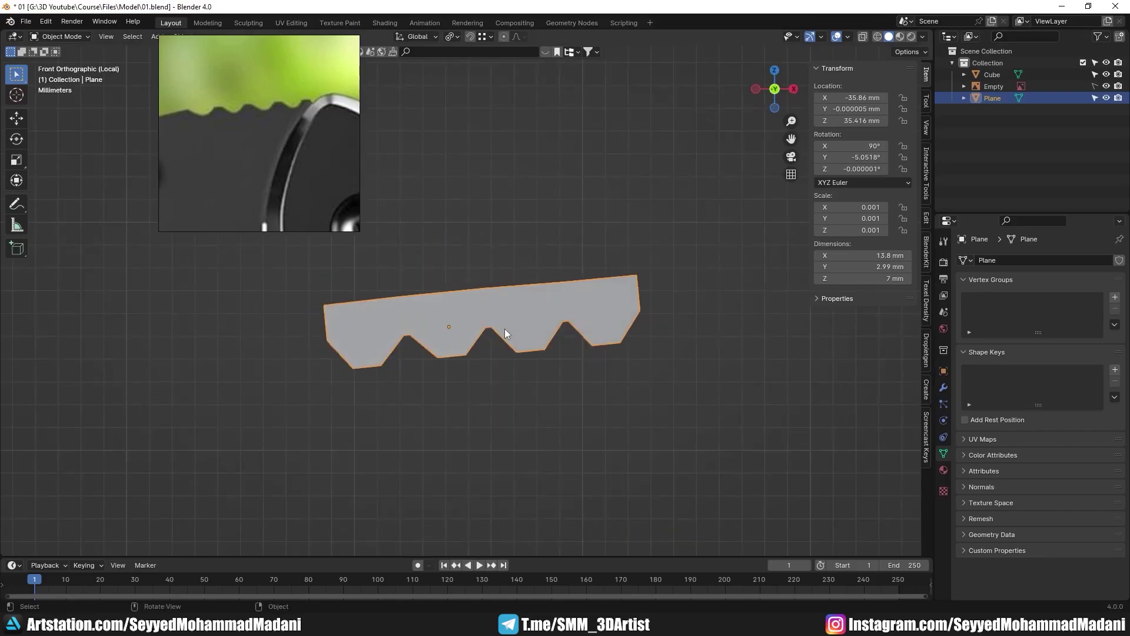
pyautogui.press('a')
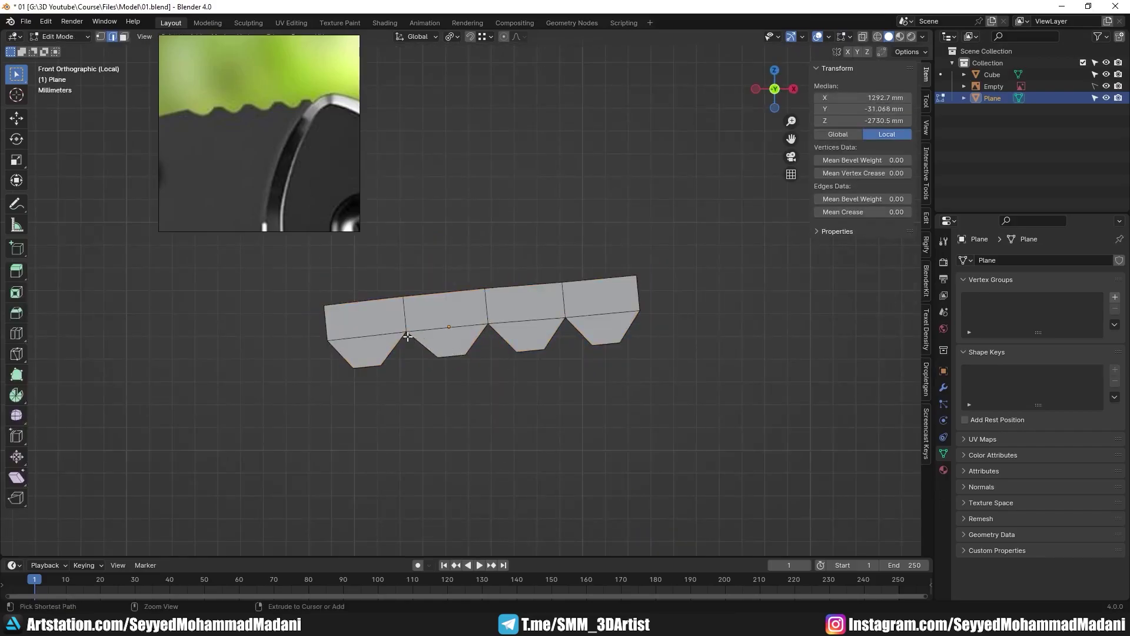
pyautogui.moveTo(451, 374); pyautogui.dragTo(451, 316, button='middle')
pyautogui.hotkey('alt', 'z')
pyautogui.hotkey('alt', 'z')
pyautogui.press('KP_1')
# - Bevel the three valley edges with a width of 468 mm and return to object mode
pyautogui.scroll(2, 500, 346)
pyautogui.keyDown('shift'); pyautogui.moveTo(502, 345); pyautogui.dragTo(510, 316, button='middle'); pyautogui.keyUp('shift')
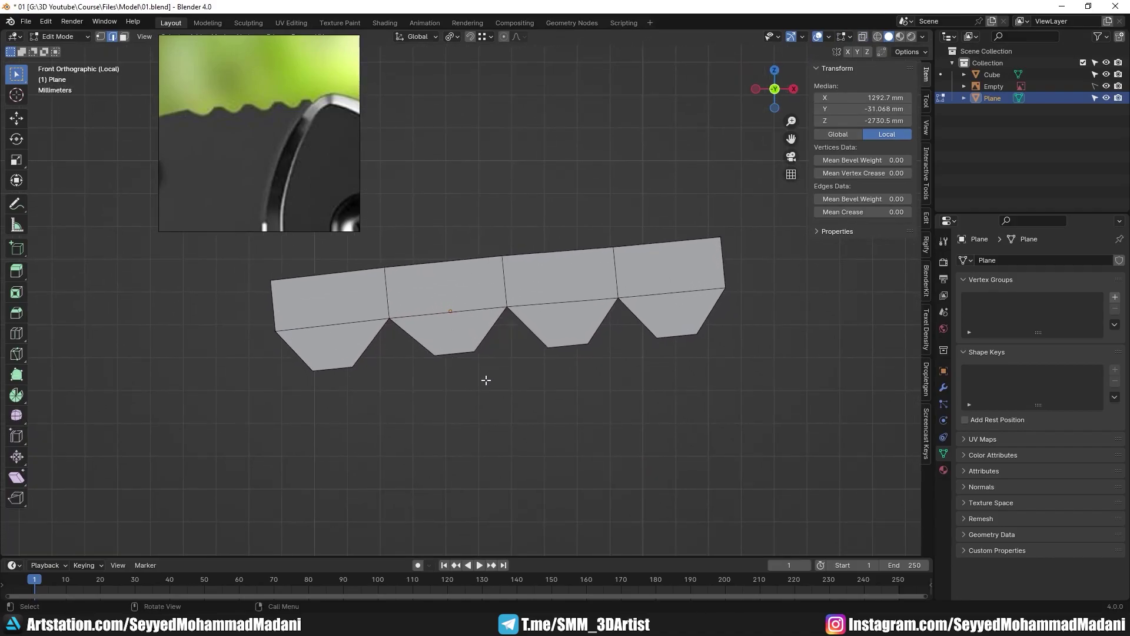
pyautogui.hotkey('ctrl', 'b')
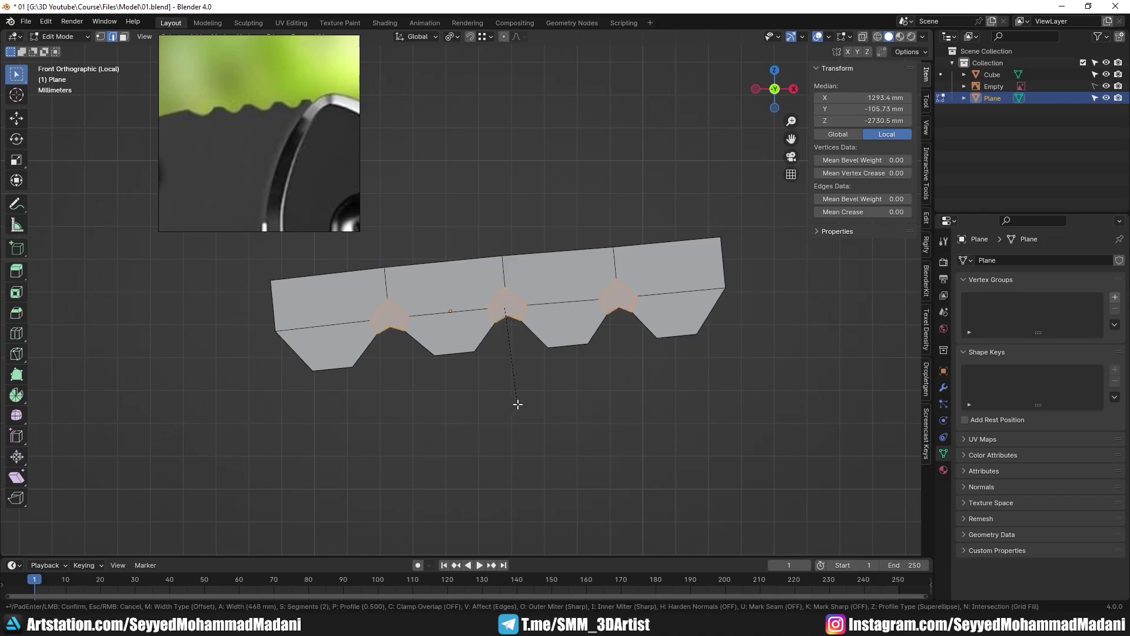
pyautogui.click(518, 404)
pyautogui.press('Tab')
pyautogui.moveTo(525, 399); pyautogui.dragTo(560, 355, button='middle')
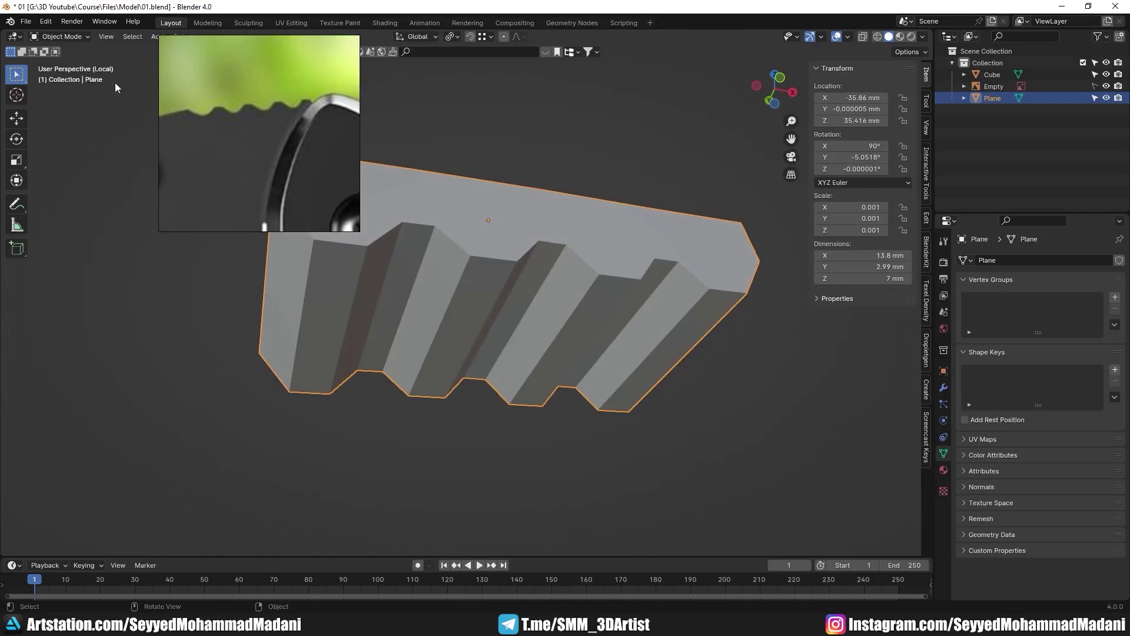
# - Export the strip with the wider valleys as a Wavefront OBJ file
pyautogui.click(19, 24)
pyautogui.moveTo(117, 203)
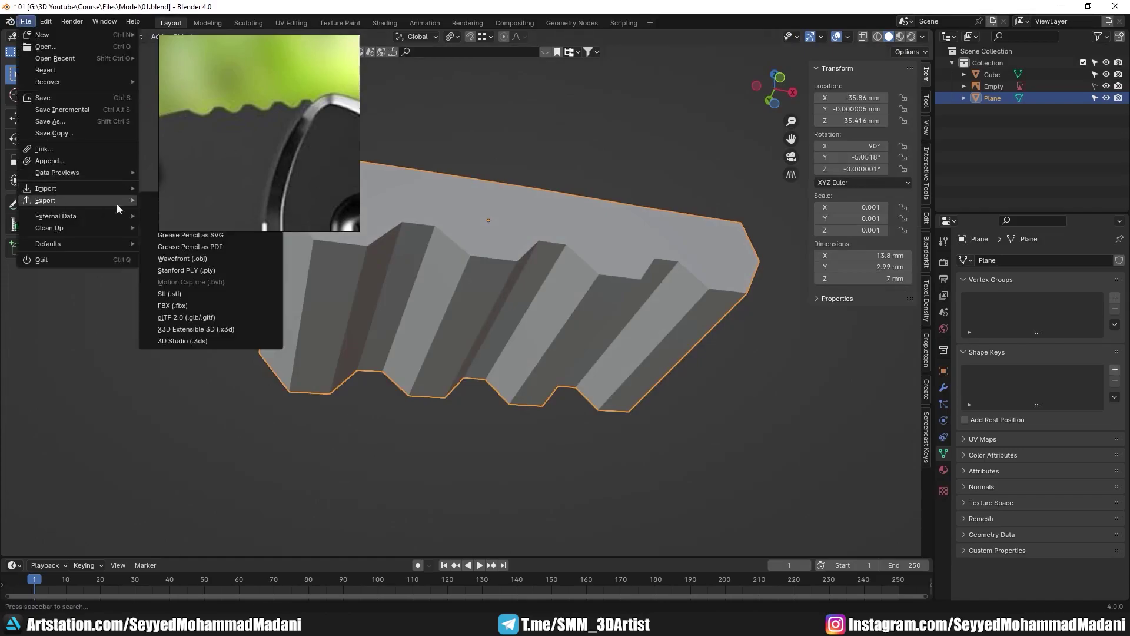
pyautogui.click(193, 264)
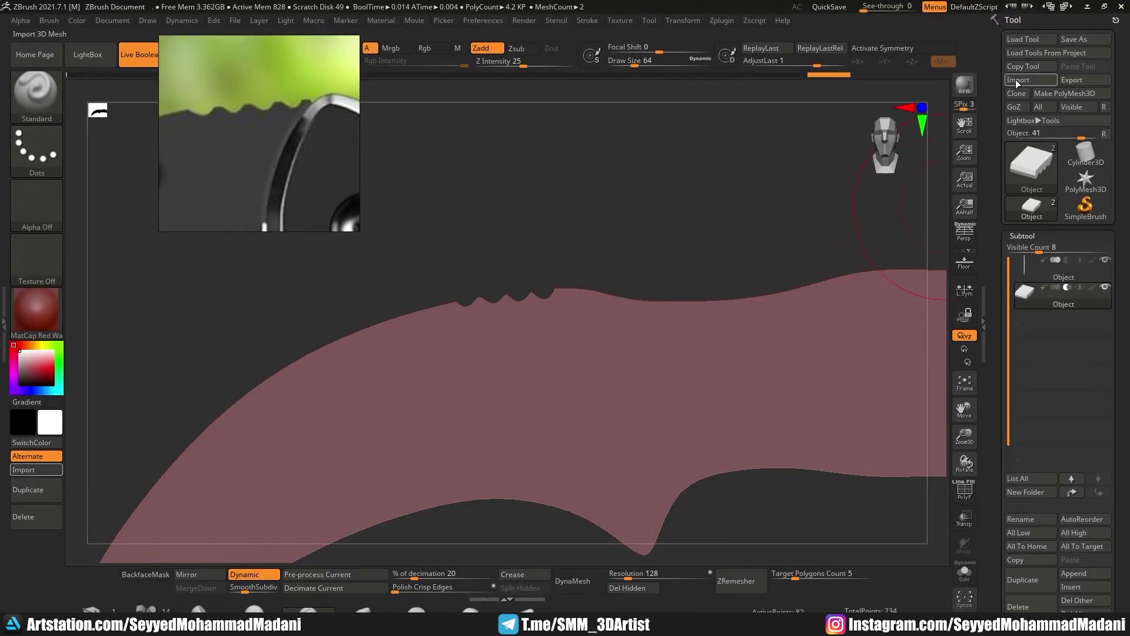
# - Import the new OBJ into the strip subtool in ZBrush, splitting its polygons into symmetrical triangles only
pyautogui.click(1018, 84)
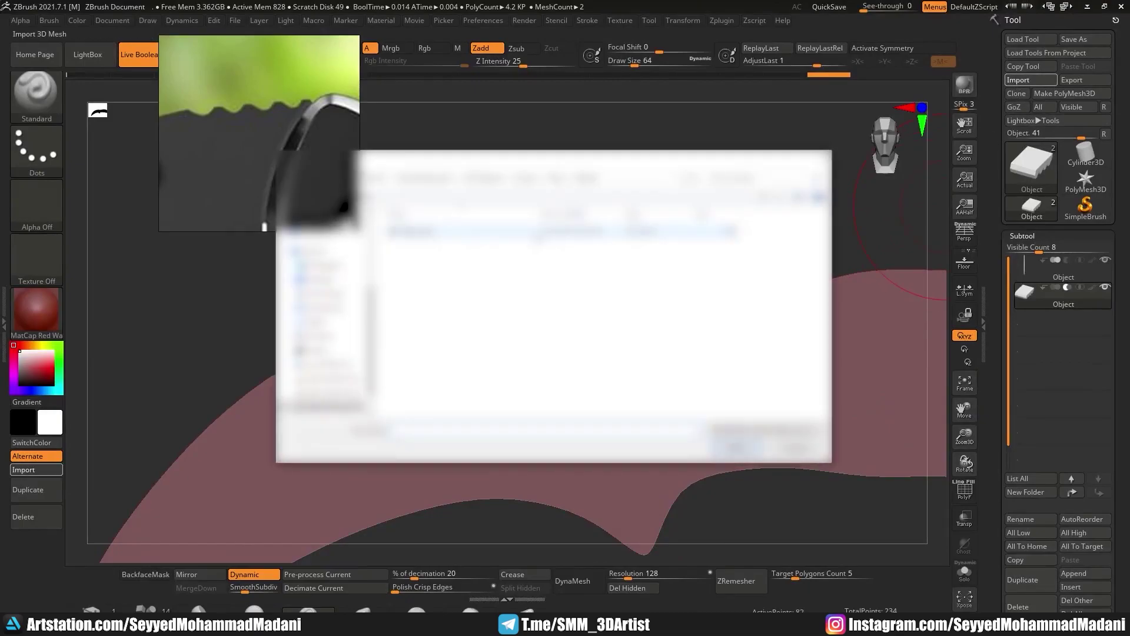
pyautogui.doubleClick(529, 234)
pyautogui.click(1024, 108)
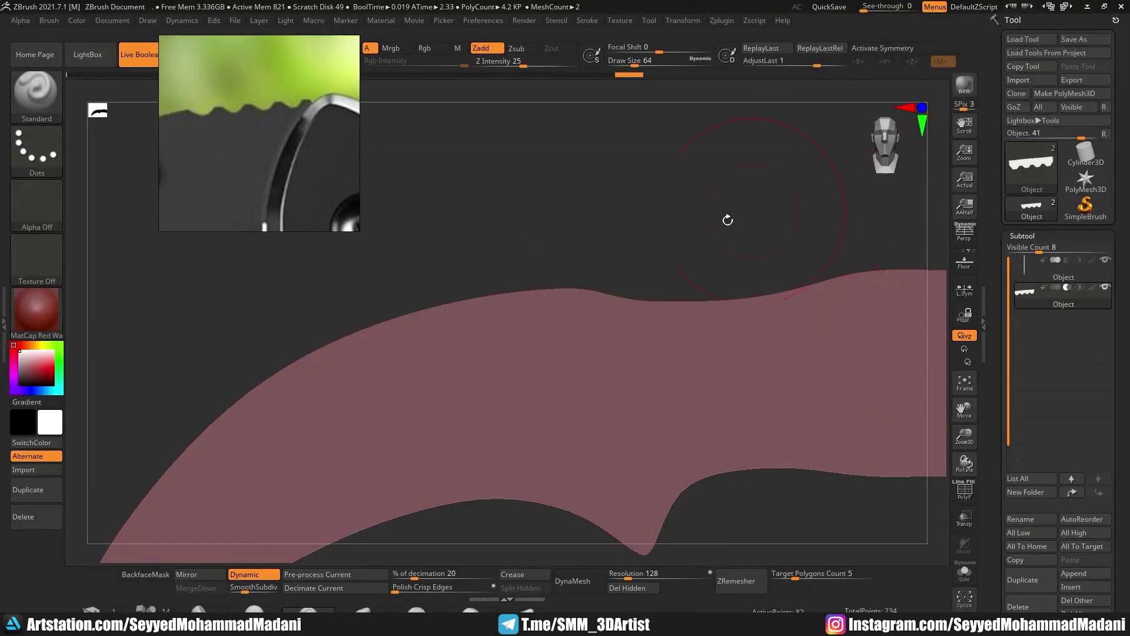
# - Show only the strip and crease its front and back ends, isolating each end in turn
pyautogui.click(964, 572)
pyautogui.moveTo(576, 361); pyautogui.dragTo(560, 407)
pyautogui.keyDown('alt'); pyautogui.moveTo(570, 199); pyautogui.dragTo(592, 400); pyautogui.keyUp('alt')
pyautogui.keyDown('ctrl'); pyautogui.keyDown('shift'); pyautogui.moveTo(729, 460); pyautogui.dragTo(558, 137); pyautogui.keyUp('shift'); pyautogui.keyUp('ctrl')
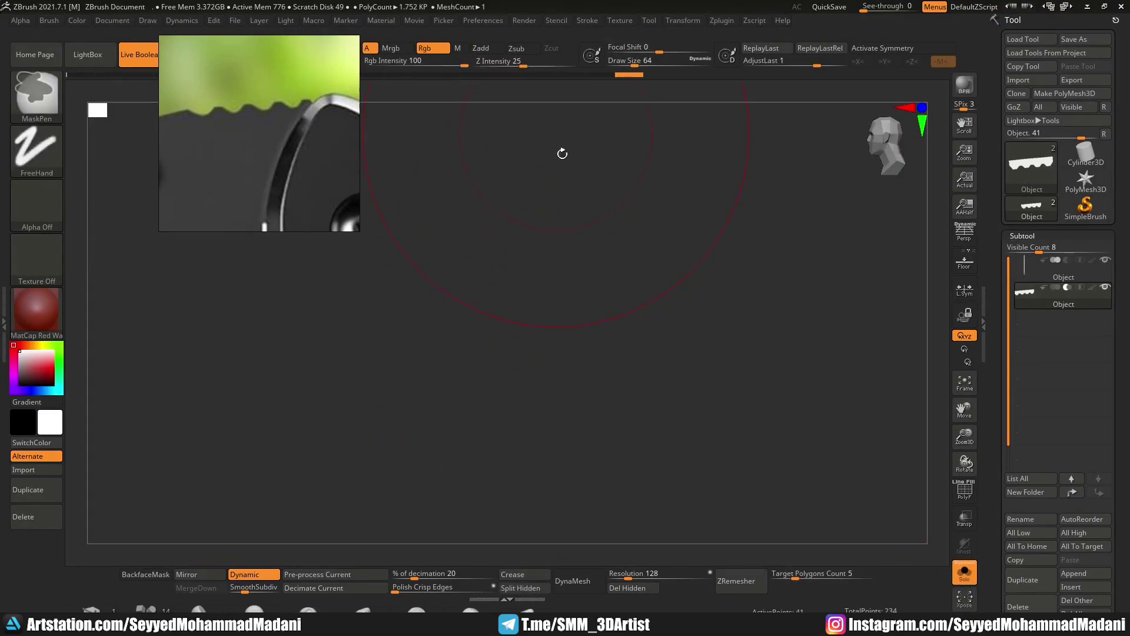
pyautogui.keyDown('ctrl'); pyautogui.keyDown('shift'); pyautogui.click(480, 315); pyautogui.keyUp('shift'); pyautogui.keyUp('ctrl')
pyautogui.moveTo(434, 215)
pyautogui.keyDown('ctrl'); pyautogui.keyDown('shift'); pyautogui.mouseDown()
pyautogui.moveTo(533, 415)
pyautogui.moveTo(602, 387)
pyautogui.mouseUp(); pyautogui.keyUp('shift'); pyautogui.keyUp('ctrl')
pyautogui.click(546, 576)
pyautogui.keyDown('ctrl'); pyautogui.keyDown('shift'); pyautogui.click(547, 386); pyautogui.keyUp('shift'); pyautogui.keyUp('ctrl')
pyautogui.keyDown('alt'); pyautogui.moveTo(390, 390); pyautogui.dragTo(840, 399); pyautogui.keyUp('alt')
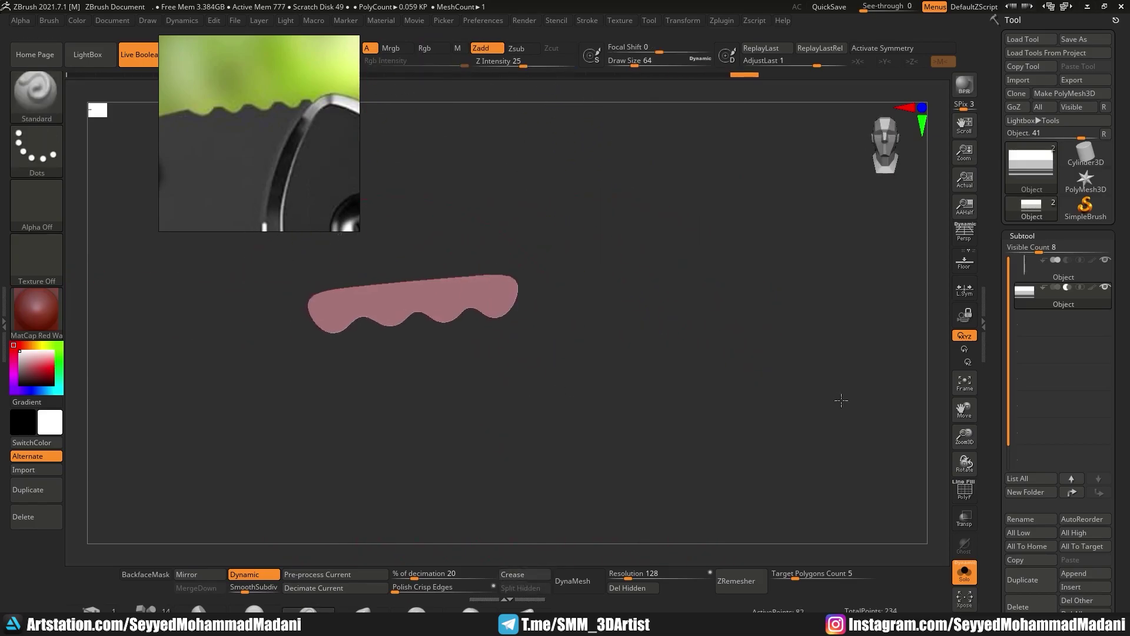
pyautogui.keyDown('alt'); pyautogui.moveTo(462, 404); pyautogui.dragTo(585, 427); pyautogui.keyUp('alt')
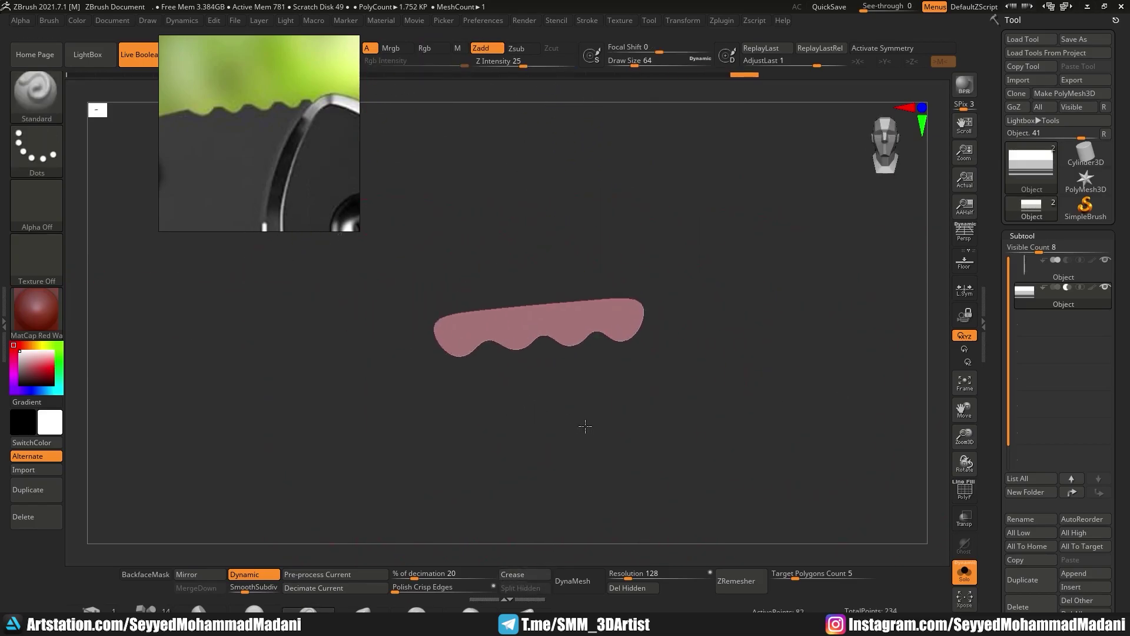
# - Show the whole knife, move the strip through the blade's thickness to cut the notches, and save the tool
pyautogui.click(972, 579)
pyautogui.moveTo(692, 419); pyautogui.dragTo(720, 435, button='right')
pyautogui.press('w')
pyautogui.moveTo(684, 363); pyautogui.dragTo(714, 371)
pyautogui.moveTo(722, 373)
pyautogui.keyDown('shift'); pyautogui.mouseDown(button='right')
pyautogui.moveTo(714, 411)
pyautogui.moveTo(504, 366)
pyautogui.moveTo(504, 314)
pyautogui.mouseUp(button='right'); pyautogui.keyUp('shift')
pyautogui.press('q')
pyautogui.click(1086, 39)
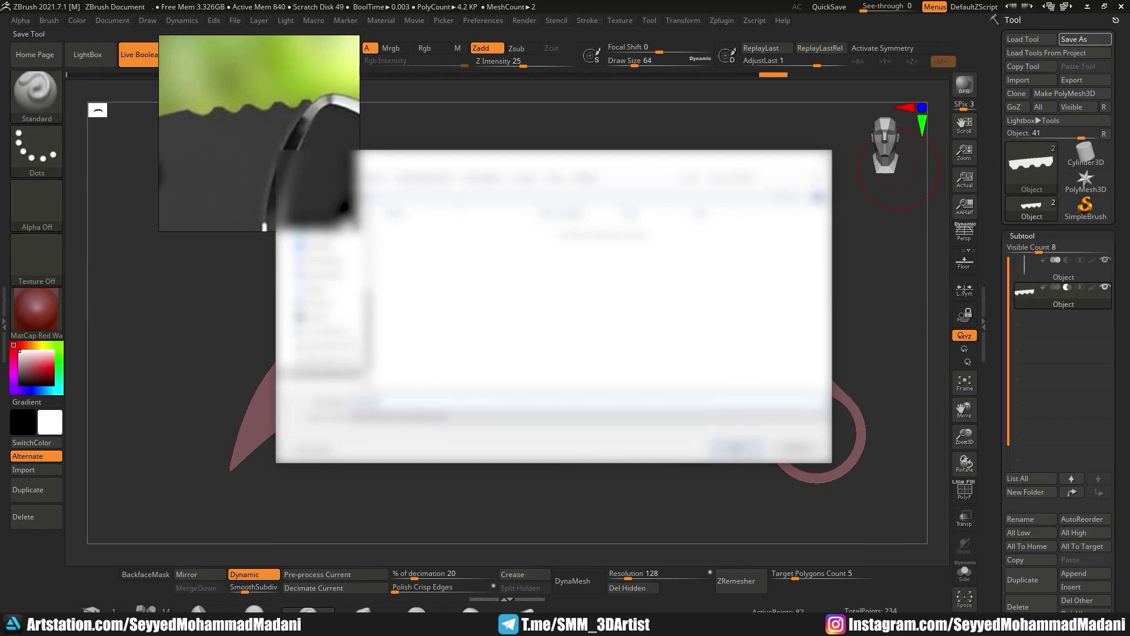
pyautogui.click(752, 448)
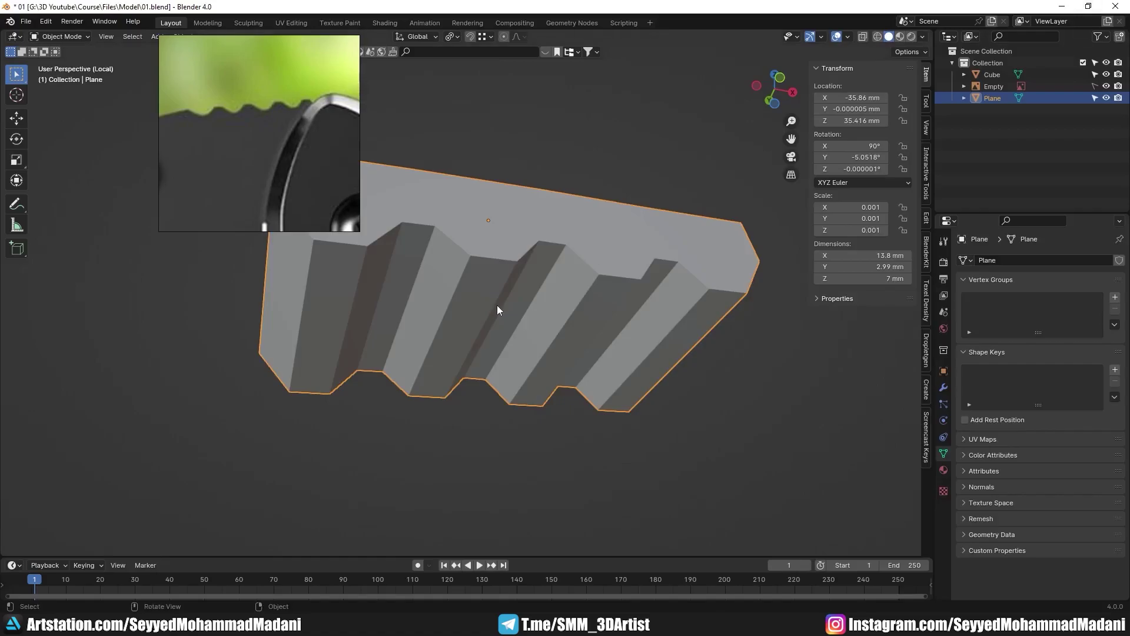
# - In Blender's front view with the reference visible, duplicate the notch strip to the handle's lower edge, about 32.3 mm in X and -22.5 mm in Z
pyautogui.scroll(-5, 497, 307)
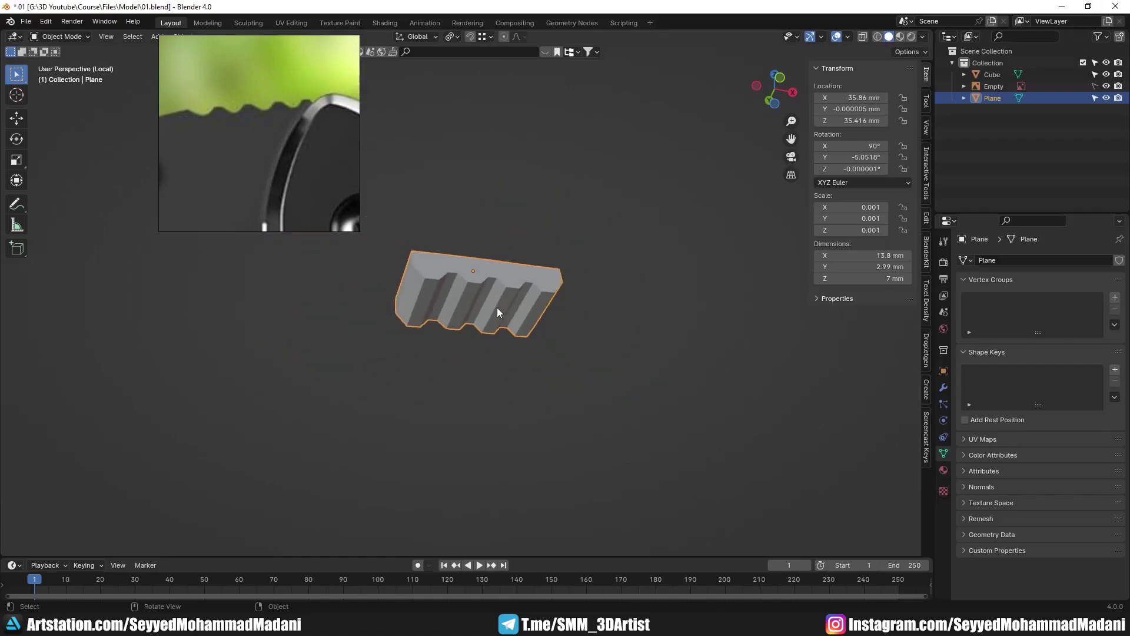
pyautogui.press('KP_1')
pyautogui.scroll(3, 497, 308)
pyautogui.scroll(-5, 497, 307)
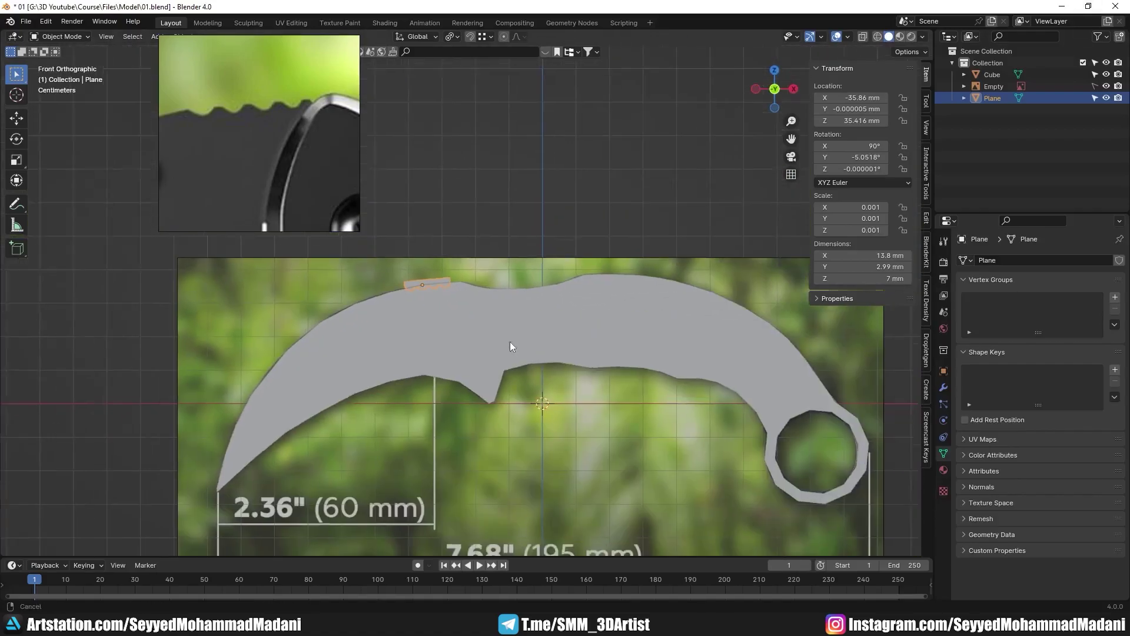
pyautogui.scroll(4, 528, 345)
pyautogui.keyDown('shift'); pyautogui.moveTo(493, 428); pyautogui.dragTo(525, 410, button='middle'); pyautogui.keyUp('shift')
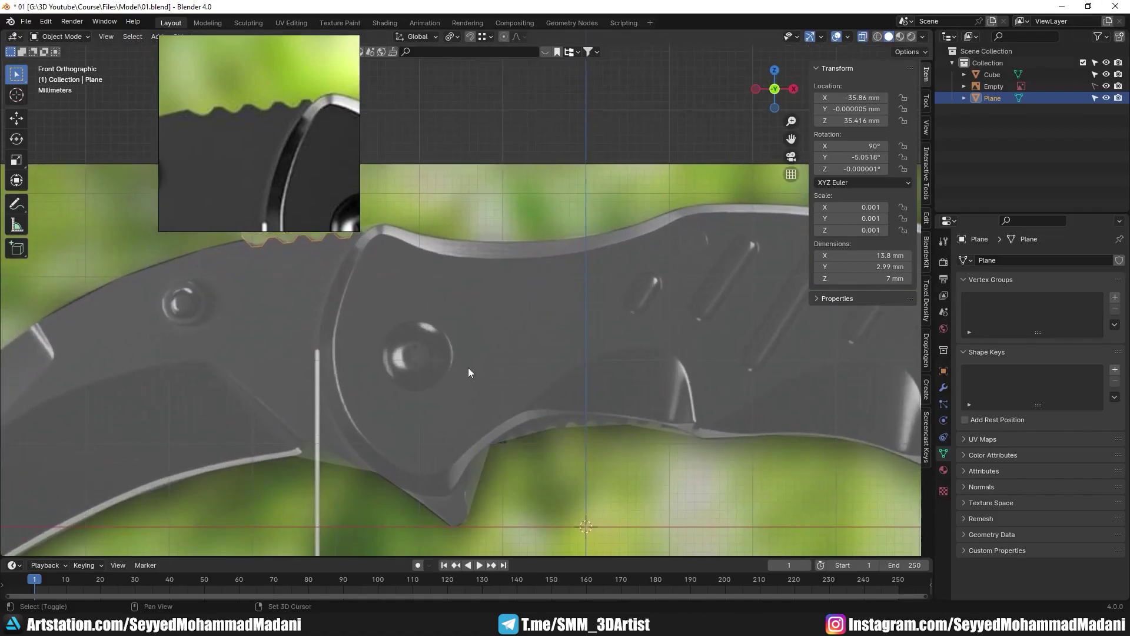
pyautogui.hotkey('shift', 'd')
pyautogui.click(737, 555)
# - Rotate the duplicated strip so its notches point up into the handle, and scale it down toward the reference notch size
pyautogui.keyDown('shift'); pyautogui.moveTo(613, 406); pyautogui.dragTo(548, 277, button='middle'); pyautogui.keyUp('shift')
pyautogui.scroll(1, 547, 277)
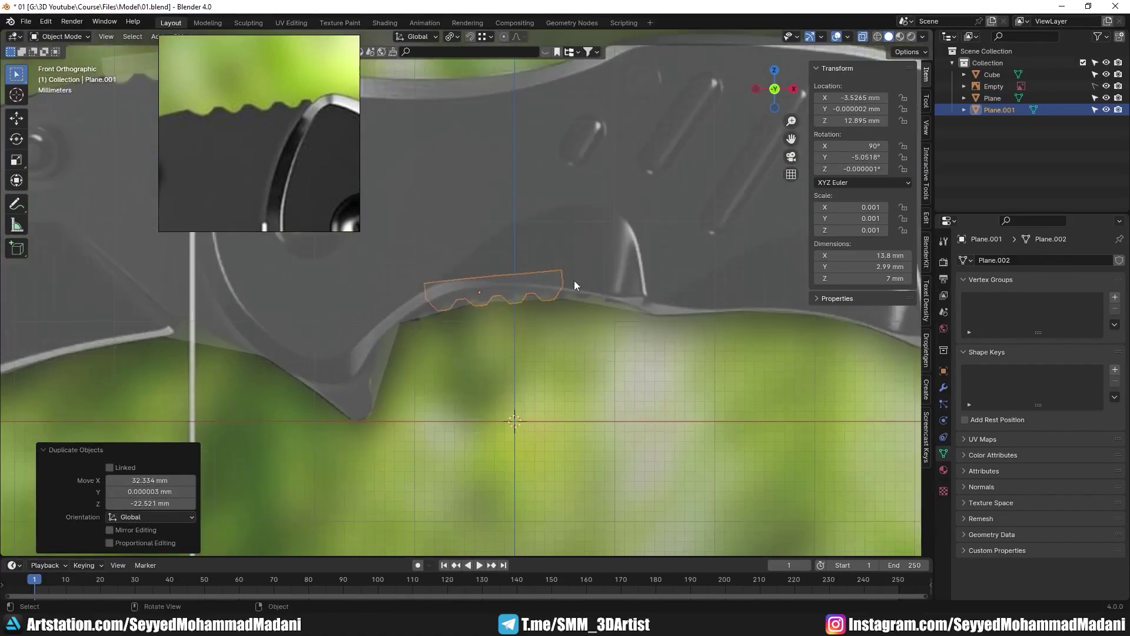
pyautogui.press('r')
pyautogui.click(415, 315)
pyautogui.scroll(4, 489, 289)
pyautogui.press('s')
pyautogui.click(570, 327)
pyautogui.hotkey('alt', 'z')
pyautogui.hotkey('alt', 'z')
pyautogui.press('Tab')
pyautogui.press('Tab')
pyautogui.scroll(2, 530, 352)
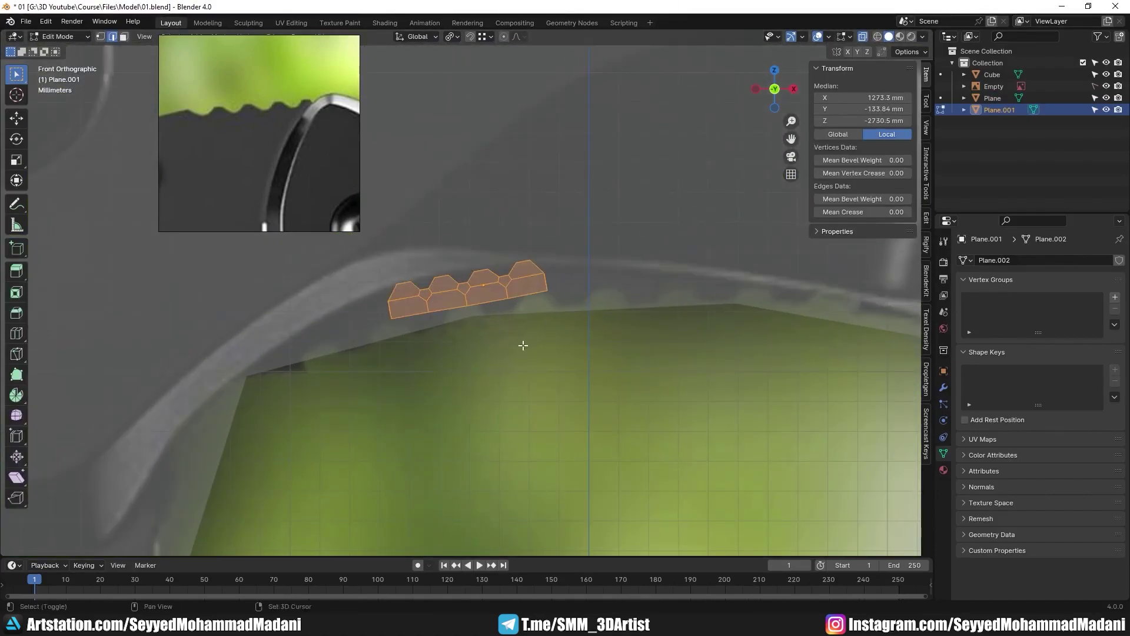
# - Hide the knife body object and reselect the duplicated notch strip
pyautogui.click(648, 254)
pyautogui.press('h')
pyautogui.click(493, 272)
# - In edit mode, scale and move the whole strip onto the handle's reference notches and rotate it 2.75°
pyautogui.press('Tab')
pyautogui.scroll(-2, 493, 272)
pyautogui.press('s')
pyautogui.click(624, 324)
pyautogui.press('g')
pyautogui.click(664, 348)
pyautogui.press('r')
pyautogui.click(646, 337)
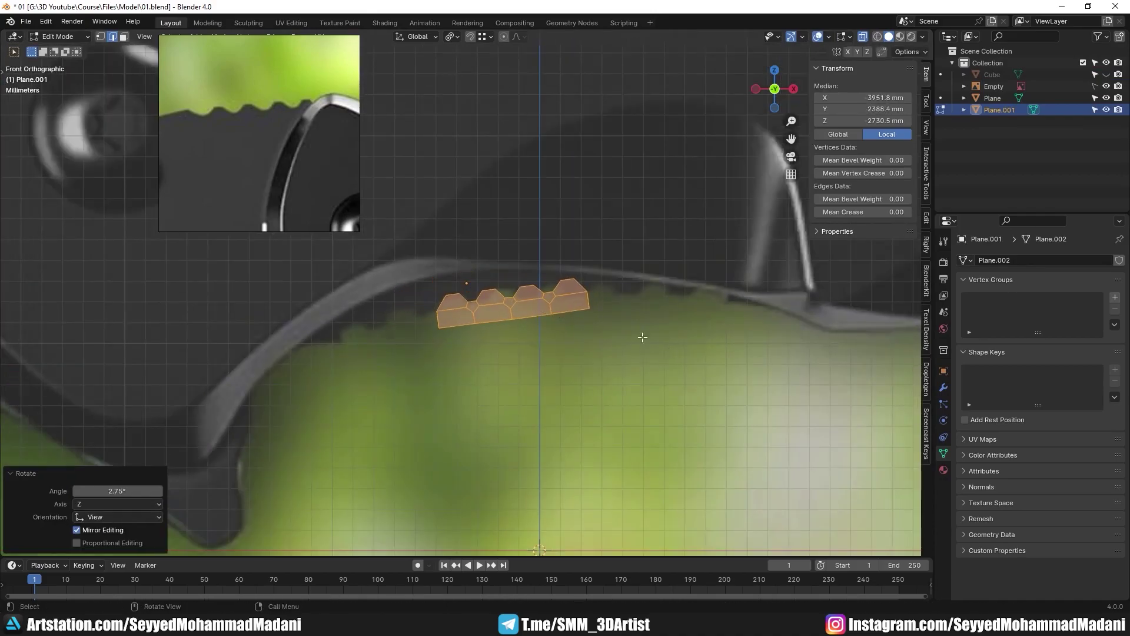
# - Deselect the strip, hide the toolbar, and switch the viewport to wireframe shading
pyautogui.hotkey('alt', 'a')
pyautogui.press('t')
pyautogui.scroll(2, 466, 297)
pyautogui.press('z')
pyautogui.click(481, 353)
pyautogui.keyDown('shift'); pyautogui.moveTo(639, 352); pyautogui.dragTo(616, 353, button='middle'); pyautogui.keyUp('shift')
# - Rotate the last three notches of the strip by 7.62° and move them onto the handle's reference notches
pyautogui.moveTo(669, 379); pyautogui.dragTo(452, 245)
pyautogui.press('g')
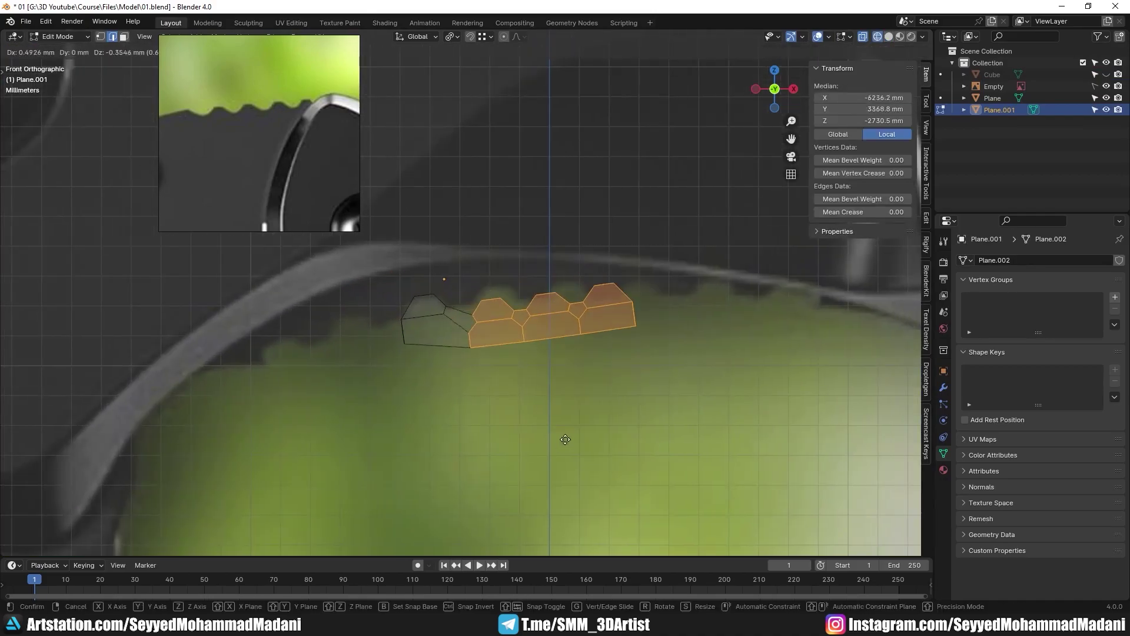
pyautogui.click(567, 456)
pyautogui.hotkey('ctrl', 'z')
pyautogui.press('r')
pyautogui.click(602, 454)
pyautogui.press('g')
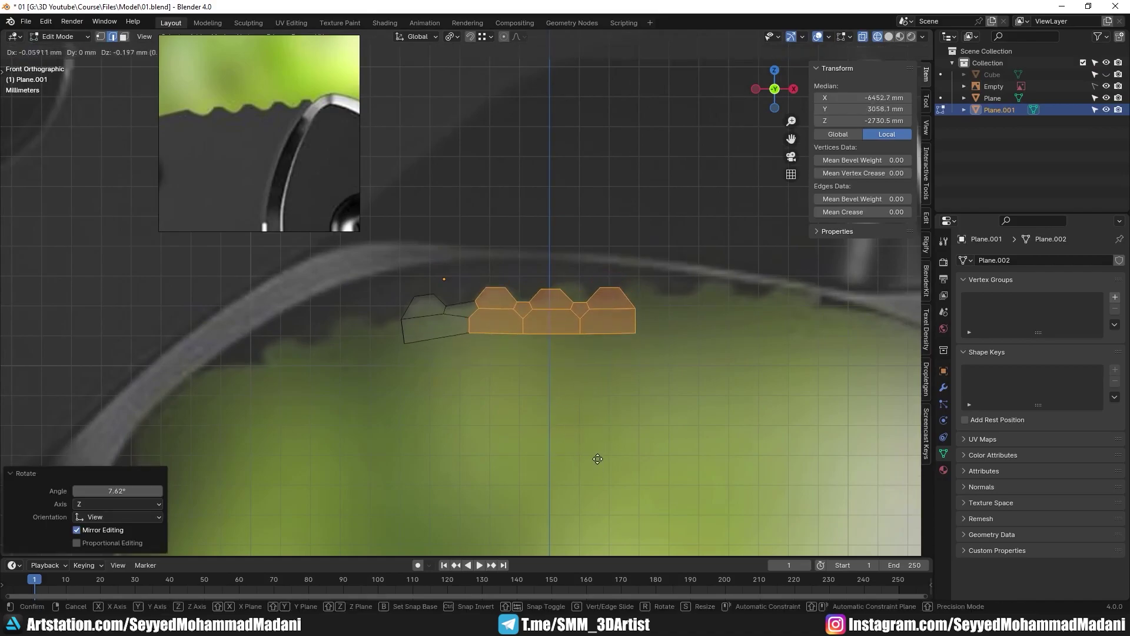
pyautogui.click(598, 459)
# - Refine the rotation of the same three notches and shift them along Z to follow the reference edge
pyautogui.press('r')
pyautogui.click(643, 451)
pyautogui.press('g')
pyautogui.press('z')
pyautogui.click(646, 432)
pyautogui.keyDown('shift'); pyautogui.moveTo(647, 432); pyautogui.dragTo(599, 432, button='middle'); pyautogui.keyUp('shift')
# - Select the last two notches, then rotate and move them to follow the handle's curved reference edge
pyautogui.moveTo(646, 436); pyautogui.dragTo(479, 228)
pyautogui.keyDown('shift'); pyautogui.moveTo(695, 386); pyautogui.dragTo(636, 404, button='middle'); pyautogui.keyUp('shift')
pyautogui.press('r')
pyautogui.click(669, 417)
pyautogui.press('g')
pyautogui.click(682, 428)
# - Select the last notch, rotate it to match the reference, and finish positioning it with a -0.11822 mm shift in X
pyautogui.moveTo(654, 419); pyautogui.dragTo(495, 238)
pyautogui.keyDown('shift'); pyautogui.moveTo(633, 353); pyautogui.dragTo(605, 353, button='middle'); pyautogui.keyUp('shift')
pyautogui.press('g')
pyautogui.press('x')
pyautogui.click(631, 358)
pyautogui.press('r')
pyautogui.click(631, 381)
pyautogui.press('g')
pyautogui.press('x')
pyautogui.click(628, 380)
# - Duplicate the strip's right-end notch twice, placing the copies on the next two reference notches
pyautogui.moveTo(694, 421); pyautogui.dragTo(265, 263)
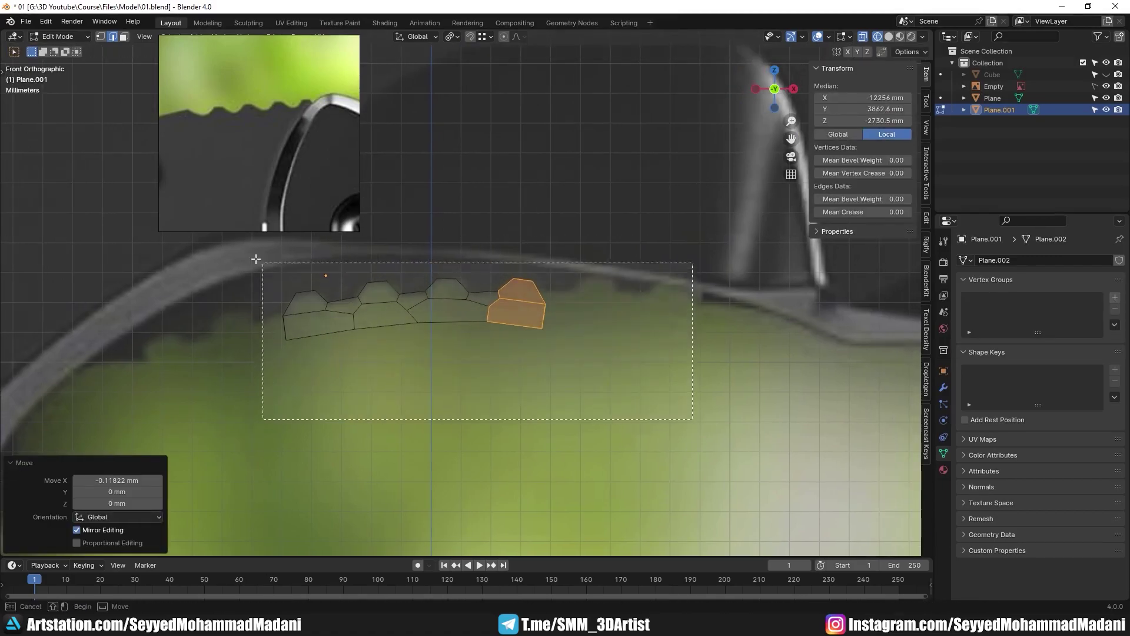
pyautogui.keyDown('shift'); pyautogui.moveTo(545, 361); pyautogui.dragTo(467, 361, button='middle'); pyautogui.keyUp('shift')
pyautogui.click(467, 361)
pyautogui.moveTo(528, 395); pyautogui.dragTo(382, 247)
pyautogui.press('g')
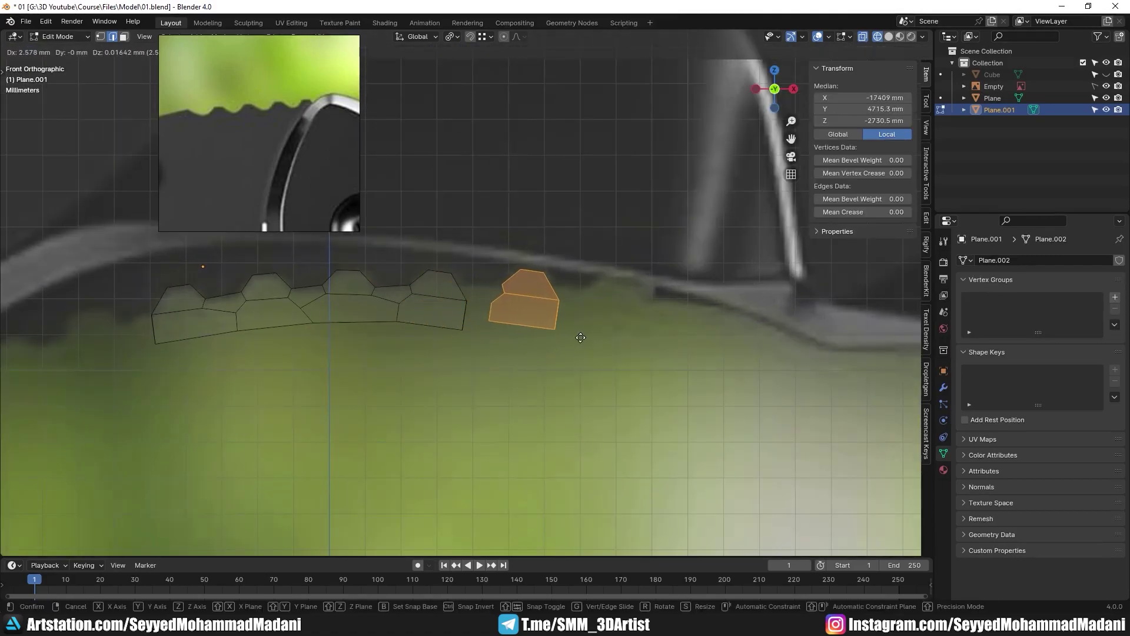
pyautogui.click(580, 338)
pyautogui.hotkey('shift', 'd')
pyautogui.click(673, 347)
# - Duplicate the strip's left-end notch twice onto the remaining reference notches, rotating the copies to follow the curve
pyautogui.scroll(-1, 647, 344)
pyautogui.keyDown('shift'); pyautogui.moveTo(267, 356); pyautogui.dragTo(432, 348, button='middle'); pyautogui.keyUp('shift')
pyautogui.moveTo(432, 348); pyautogui.dragTo(362, 262)
pyautogui.scroll(1, 444, 352)
pyautogui.keyDown('shift'); pyautogui.moveTo(444, 352); pyautogui.dragTo(549, 353, button='middle'); pyautogui.keyUp('shift')
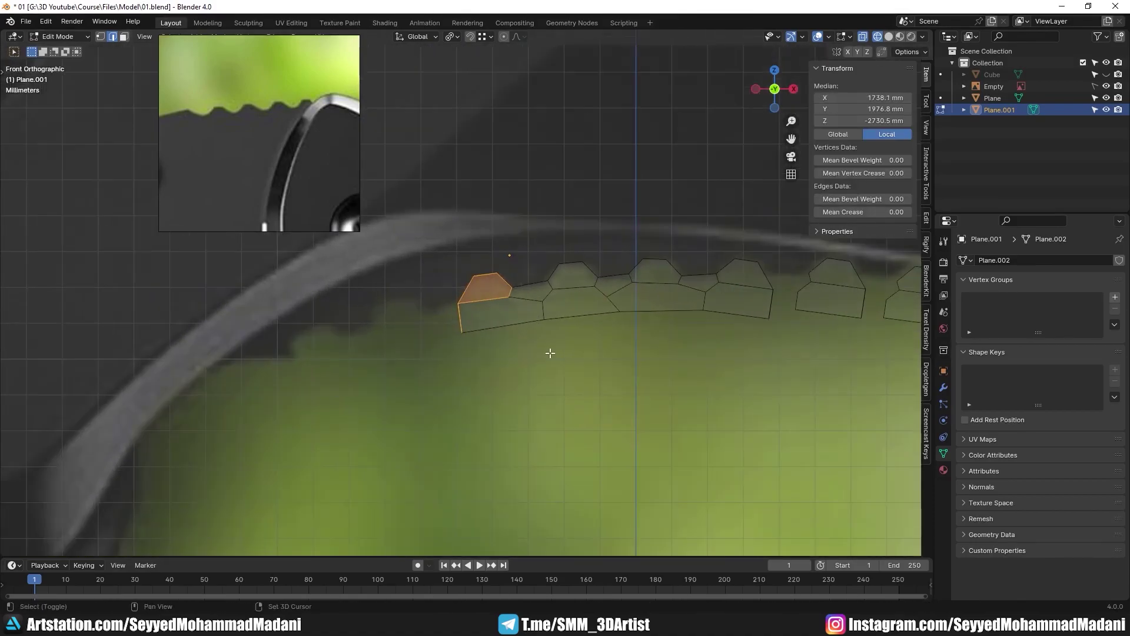
pyautogui.keyDown('shift'); pyautogui.moveTo(496, 253); pyautogui.dragTo(495, 253); pyautogui.keyUp('shift')
pyautogui.press('g')
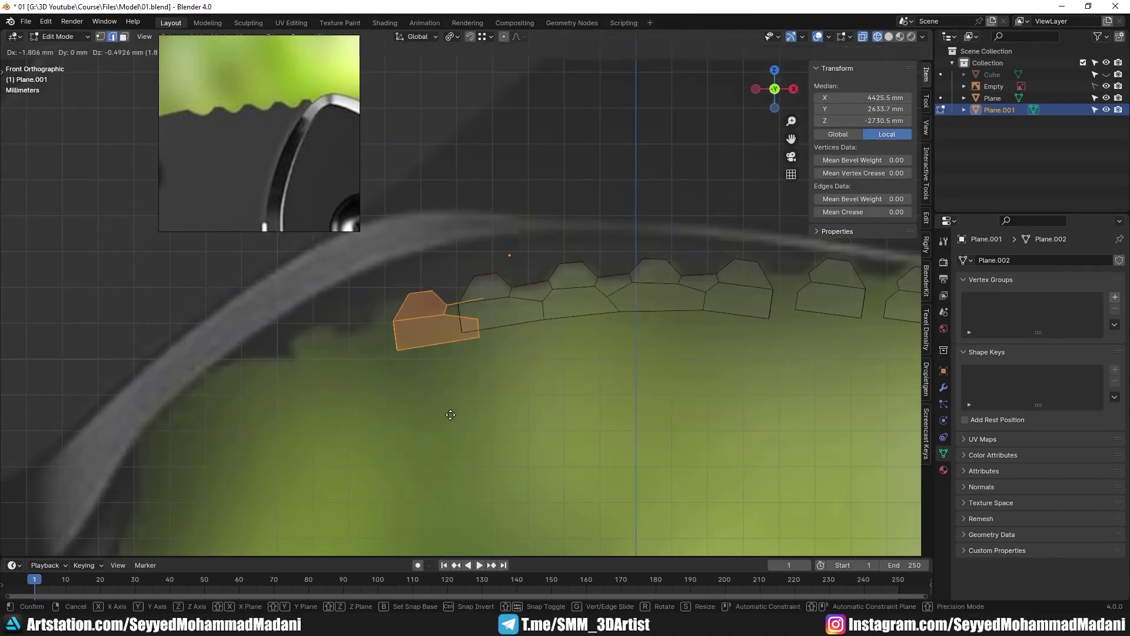
pyautogui.click(423, 421)
pyautogui.press('r')
pyautogui.click(460, 421)
pyautogui.hotkey('shift', 'd')
pyautogui.click(383, 443)
# - Isolate the notch strip in local view, clear the mesh selection, and show it in solid shading without X-ray
pyautogui.moveTo(465, 335); pyautogui.dragTo(477, 311, button='middle')
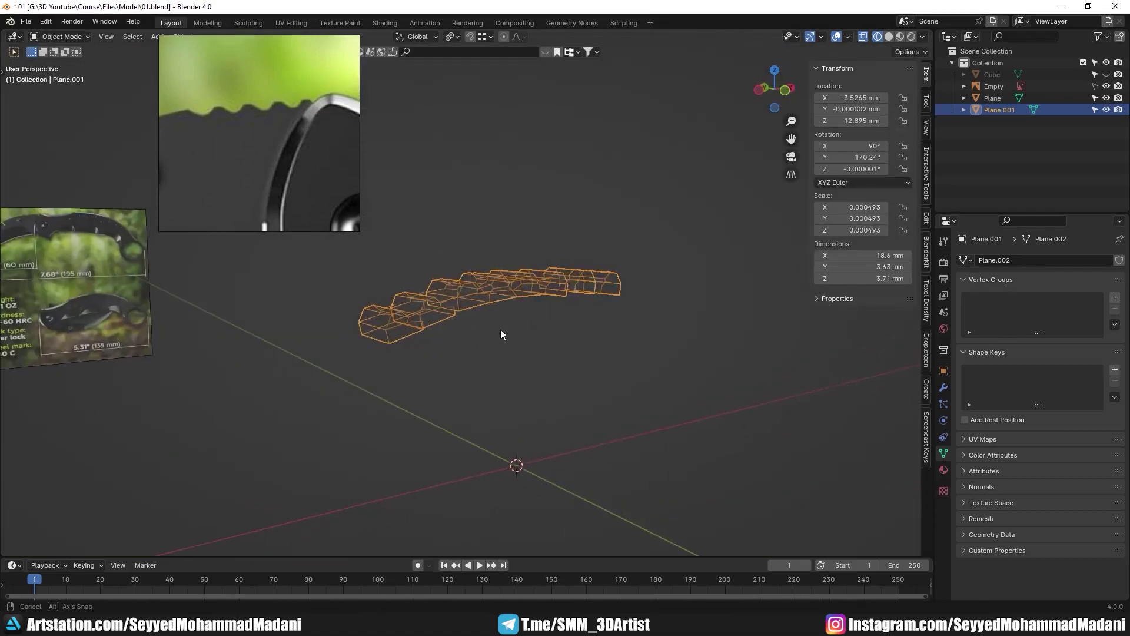
pyautogui.press('Tab')
pyautogui.press('KP_Divide')
pyautogui.hotkey('alt', 'a')
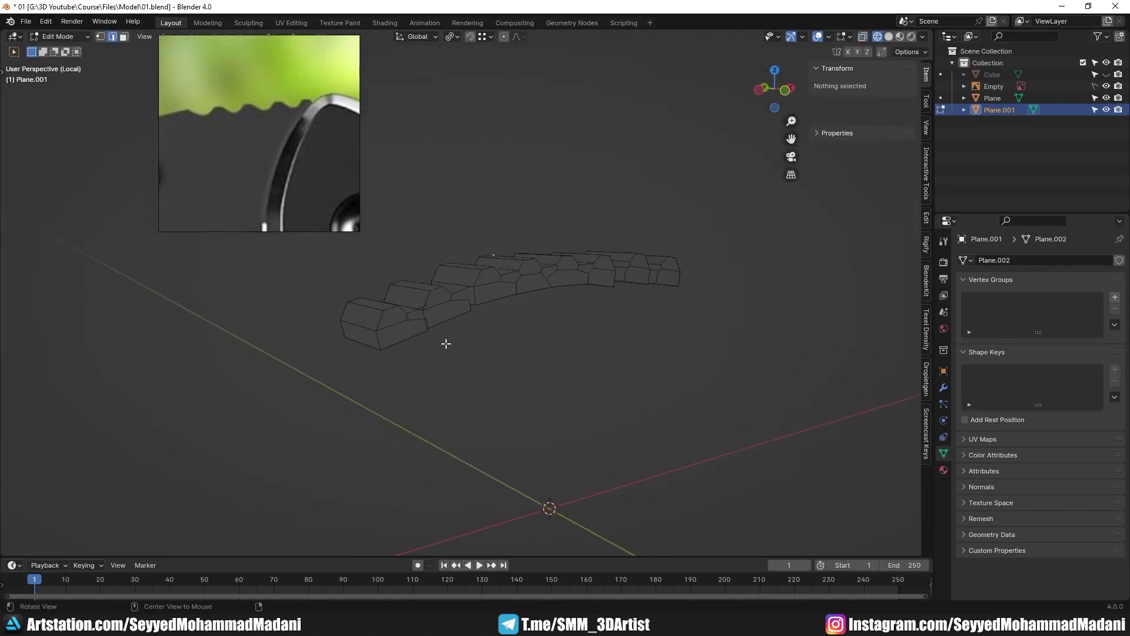
pyautogui.moveTo(397, 365)
pyautogui.mouseDown(button='middle')
pyautogui.moveTo(485, 368)
pyautogui.moveTo(418, 358)
pyautogui.moveTo(437, 368)
pyautogui.mouseUp(button='middle')
pyautogui.hotkey('alt', 'z')
pyautogui.press('z')
pyautogui.click(532, 358)
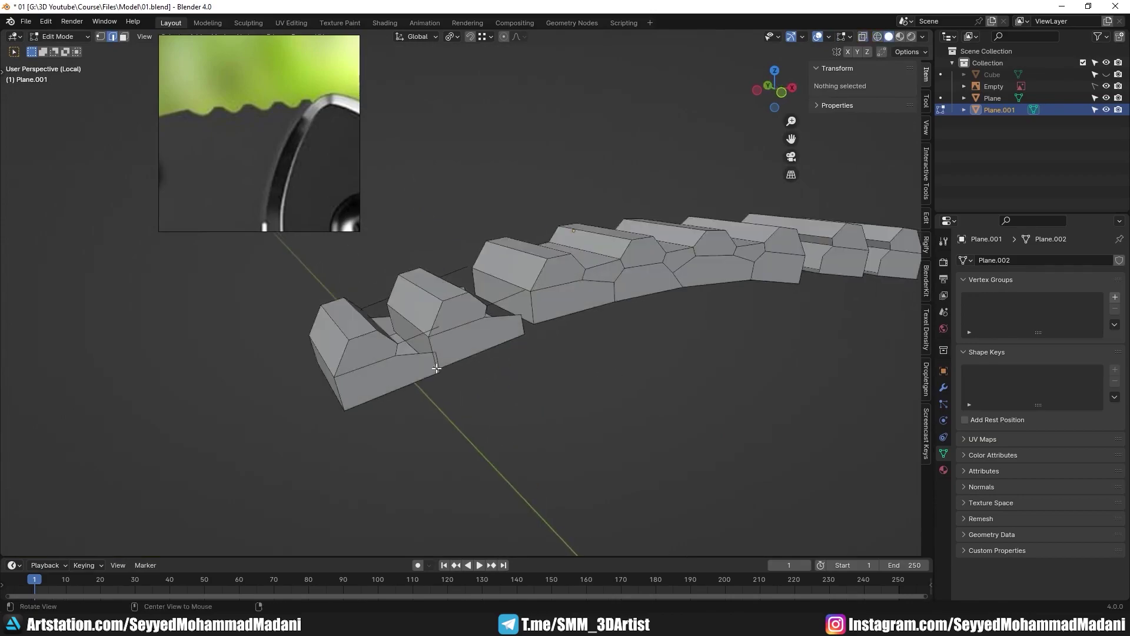
# - Set the viewport's clip start to 1 mm so the small strip can be inspected up close
pyautogui.scroll(4, 474, 361)
pyautogui.scroll(1, 525, 352)
pyautogui.press('n')
pyautogui.press('n')
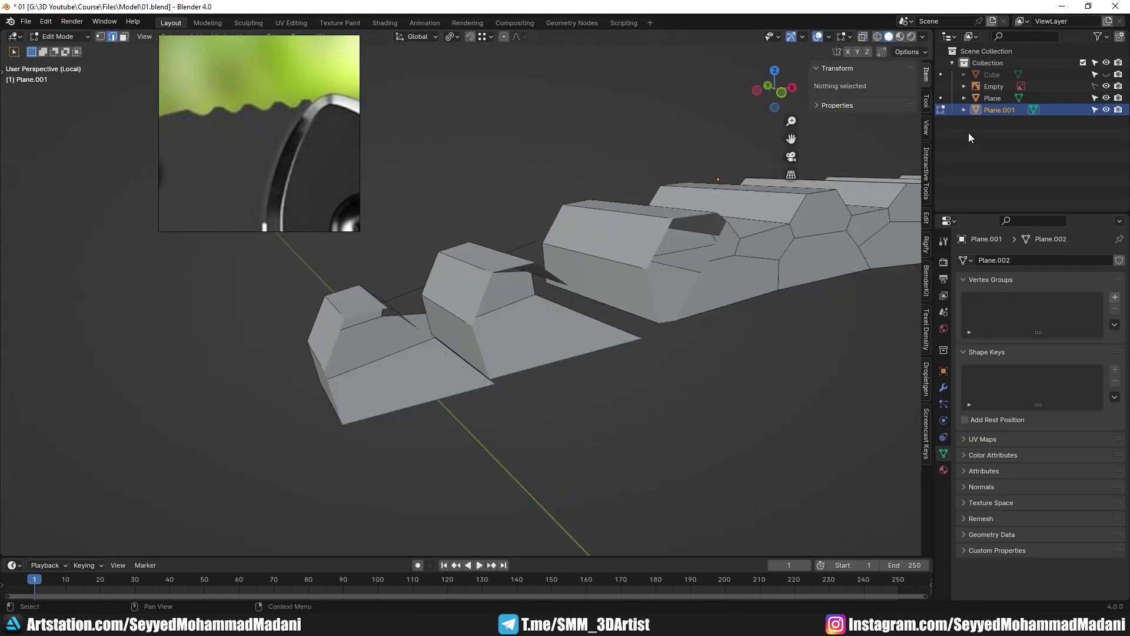
pyautogui.click(927, 126)
pyautogui.moveTo(894, 99); pyautogui.dragTo(865, 100)
# - In vertex mode, select the strip's extruded depth from the top view and delete it to leave a flat profile
pyautogui.moveTo(537, 374); pyautogui.dragTo(505, 357, button='middle')
pyautogui.press('1')
pyautogui.press('KP_7')
pyautogui.moveTo(759, 246); pyautogui.dragTo(408, 299)
pyautogui.press('x')
pyautogui.click(411, 300)
# - Merge the overlapping bottom corner vertices where the first and second notch sections meet
pyautogui.moveTo(410, 300); pyautogui.dragTo(512, 328, button='middle')
pyautogui.scroll(4, 514, 328)
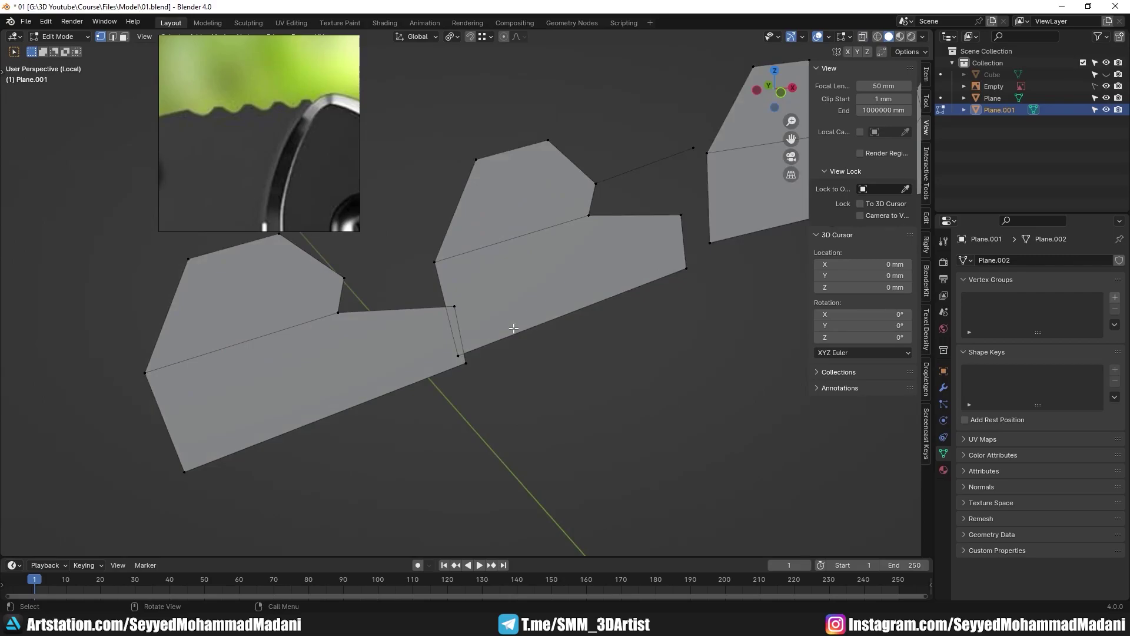
pyautogui.scroll(-2, 514, 327)
pyautogui.moveTo(504, 358); pyautogui.dragTo(444, 323)
pyautogui.press('m')
pyautogui.click(470, 340)
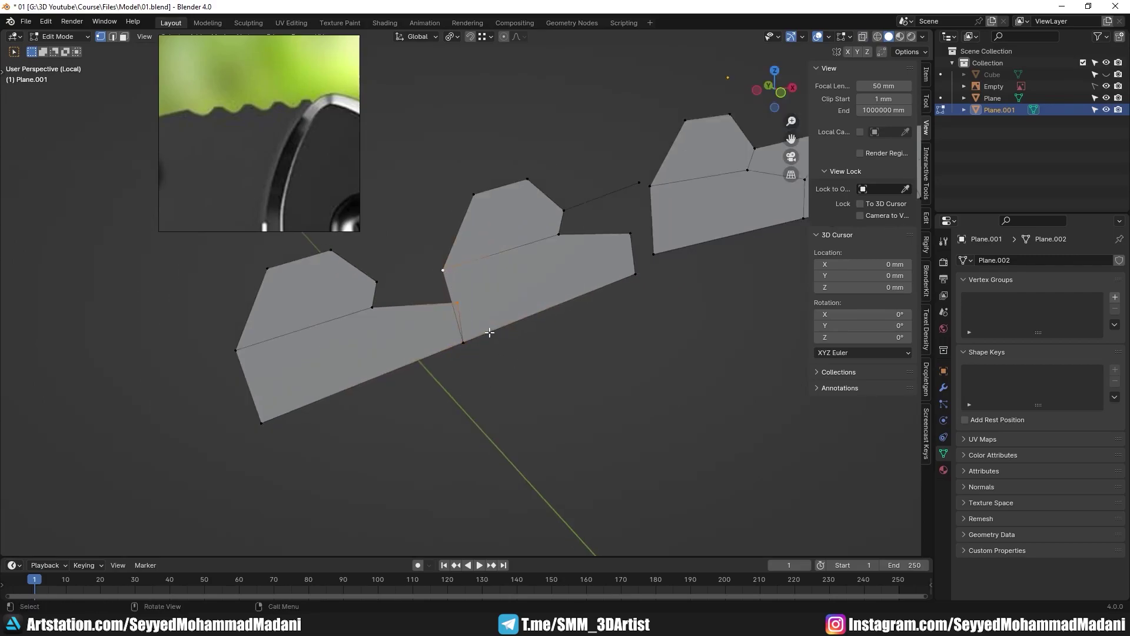
# - Fill the gap between the first two notches and slide the leftover vertex onto the upper corner with factor 1.000
pyautogui.moveTo(364, 271); pyautogui.dragTo(474, 325)
pyautogui.press('f')
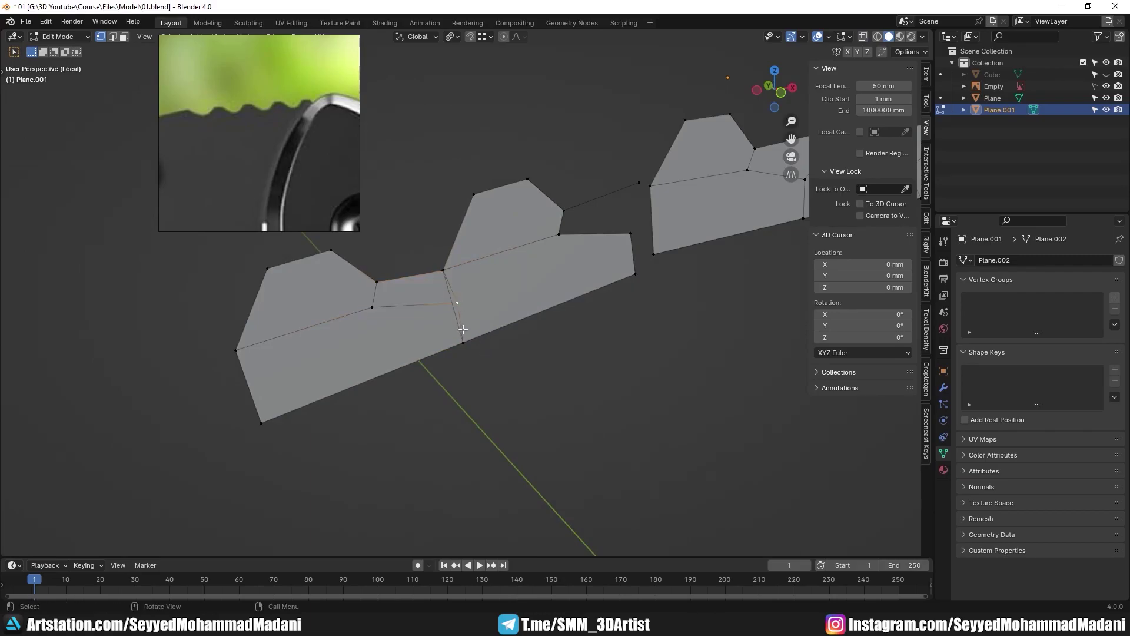
pyautogui.click(458, 303)
pyautogui.press('g')
pyautogui.press('g')
pyautogui.click(449, 254)
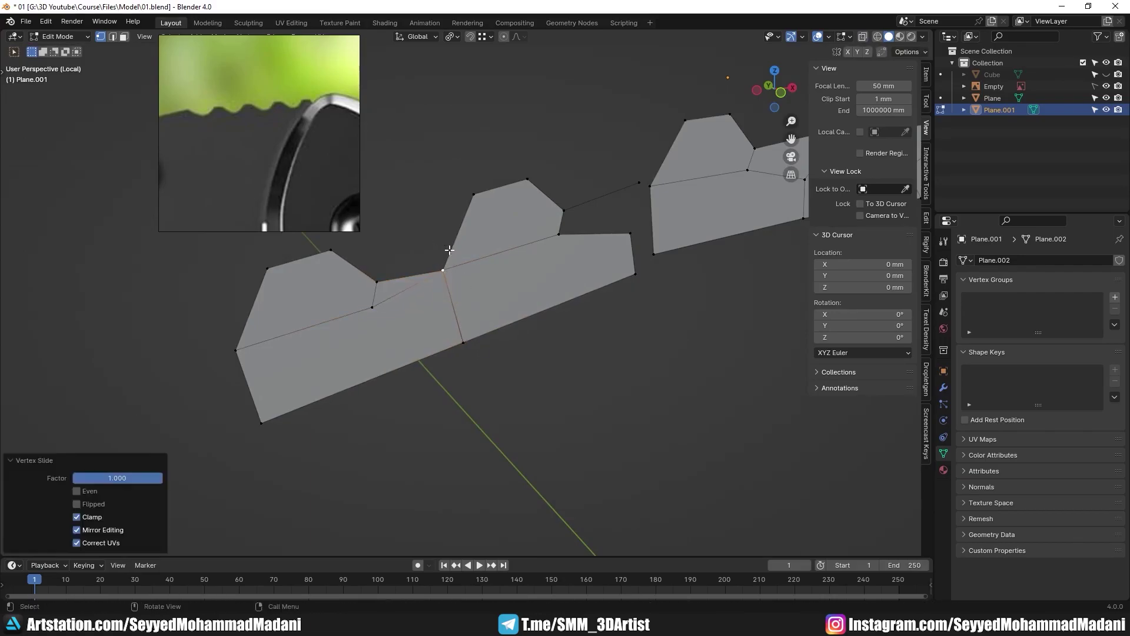
# - Merge the bottom corner vertices between the second and third notch sections
pyautogui.scroll(-5, 473, 288)
pyautogui.hotkey('alt', 'a')
pyautogui.scroll(4, 491, 311)
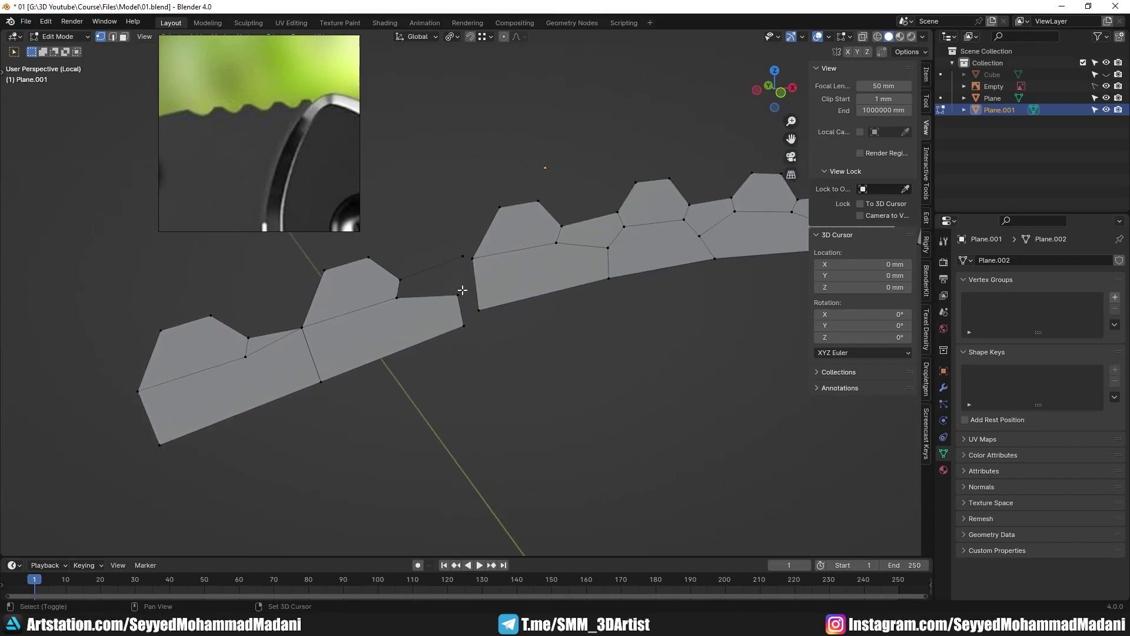
pyautogui.keyDown('shift'); pyautogui.click(480, 311); pyautogui.keyUp('shift')
pyautogui.press('m')
pyautogui.click(501, 333)
pyautogui.keyDown('shift'); pyautogui.moveTo(496, 289); pyautogui.dragTo(494, 341, button='middle'); pyautogui.keyUp('shift')
# - Merge the upper corner vertices between the second and third notches and fill the open gap with a face
pyautogui.hotkey('alt', 'a')
pyautogui.press('m')
pyautogui.click(474, 367)
pyautogui.click(457, 349)
pyautogui.keyDown('shift'); pyautogui.click(474, 313); pyautogui.keyUp('shift')
pyautogui.press('m')
pyautogui.click(482, 324)
pyautogui.hotkey('alt', 'a')
pyautogui.keyDown('shift'); pyautogui.click(469, 315); pyautogui.keyUp('shift')
pyautogui.press('f')
# - Fill the gaps between the last three notch sections at the strip's right end with faces
pyautogui.scroll(-4, 501, 319)
pyautogui.keyDown('shift'); pyautogui.moveTo(569, 316); pyautogui.dragTo(288, 347, button='middle'); pyautogui.keyUp('shift')
pyautogui.scroll(5, 447, 340)
pyautogui.moveTo(493, 295); pyautogui.dragTo(543, 373)
pyautogui.moveTo(345, 307); pyautogui.dragTo(412, 373)
pyautogui.press('f')
pyautogui.moveTo(351, 281); pyautogui.dragTo(434, 324)
pyautogui.press('f')
pyautogui.hotkey('alt', 'a')
# - In front view, dissolve the inner vertices of the last two notches
pyautogui.scroll(-4, 431, 325)
pyautogui.press('KP_1')
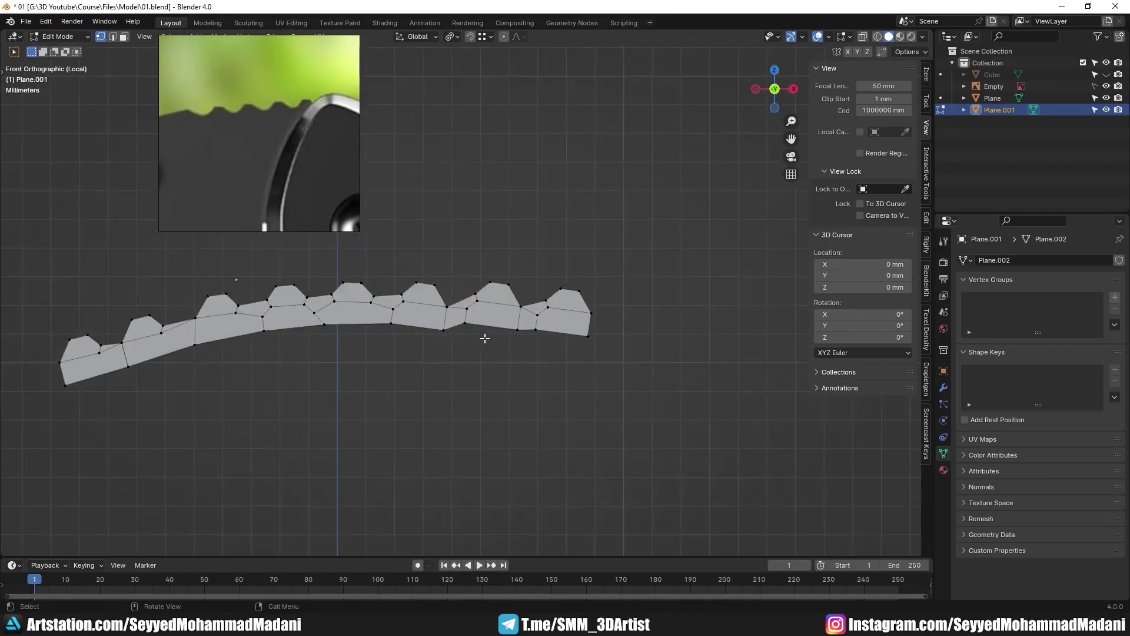
pyautogui.scroll(4, 485, 337)
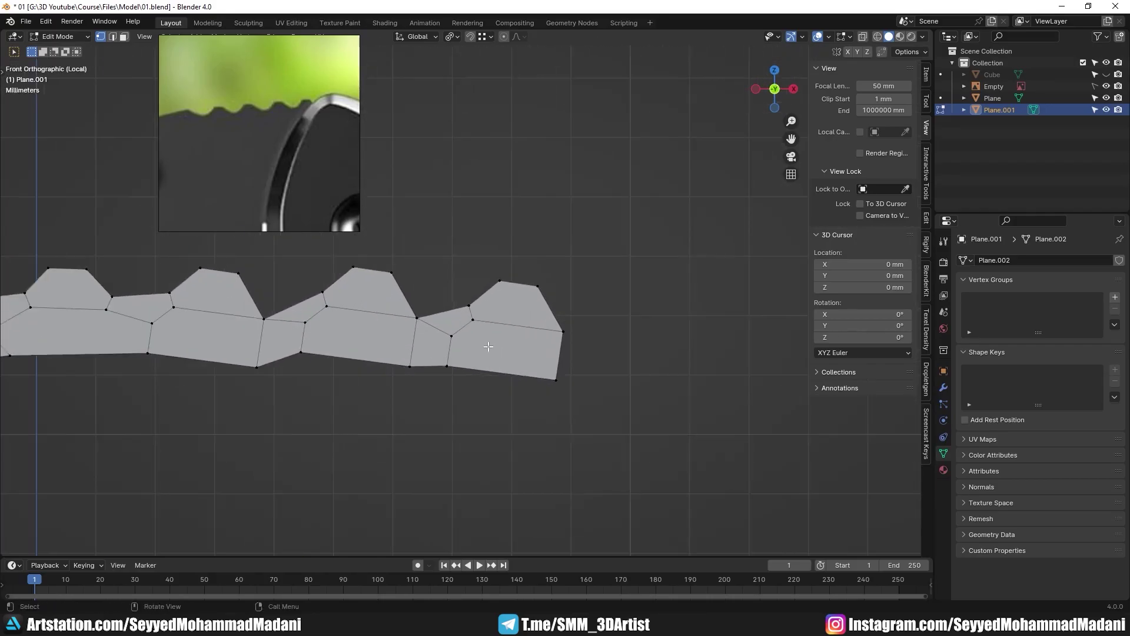
pyautogui.hotkey('ctrl', 'x')
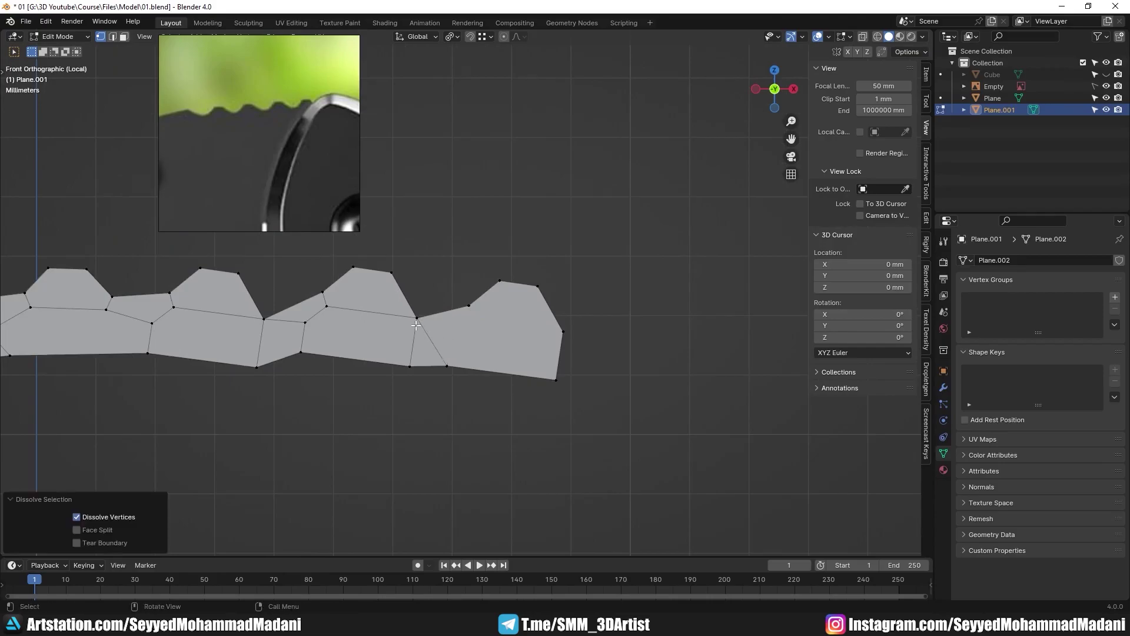
pyautogui.keyDown('shift'); pyautogui.moveTo(325, 322); pyautogui.dragTo(448, 356, button='middle'); pyautogui.keyUp('shift')
pyautogui.click(412, 310)
pyautogui.hotkey('ctrl', 'x')
pyautogui.click(389, 327)
pyautogui.hotkey('ctrl', 'x')
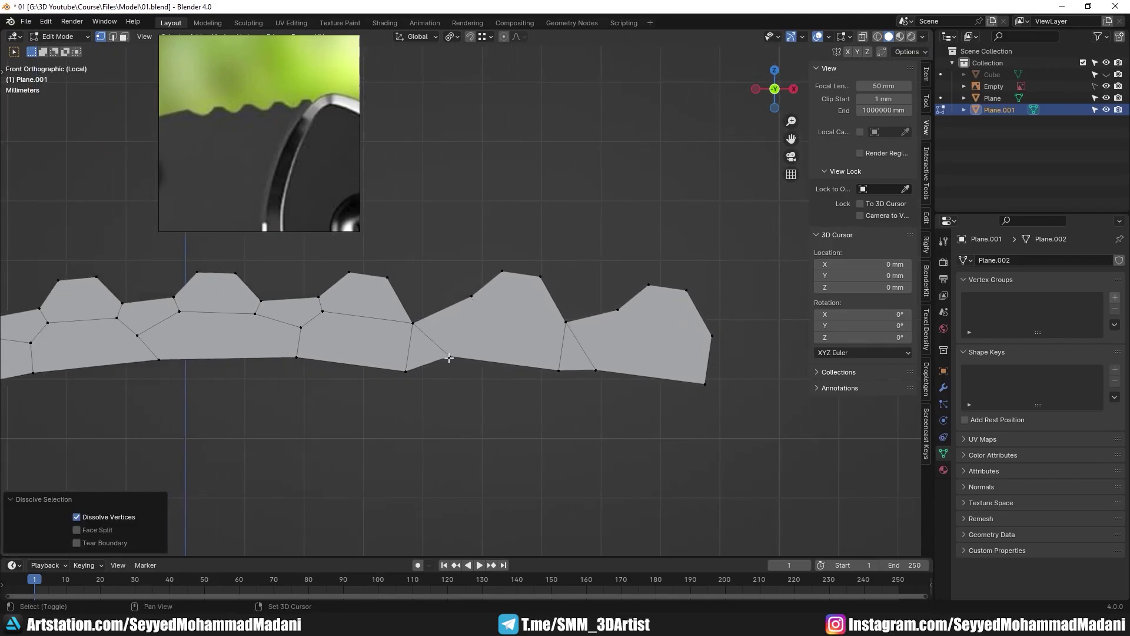
# - Slide the bottom-edge vertex between the sixth and seventh notches to straighten the strip's lower outline
pyautogui.click(407, 369)
pyautogui.press('g')
pyautogui.press('g')
pyautogui.click(440, 396)
# - Dissolve the remaining inner vertices of the middle and left notches, working toward the strip's left end
pyautogui.keyDown('shift'); pyautogui.moveTo(329, 347); pyautogui.dragTo(407, 357, button='middle'); pyautogui.keyUp('shift')
pyautogui.click(401, 320)
pyautogui.hotkey('ctrl', 'x')
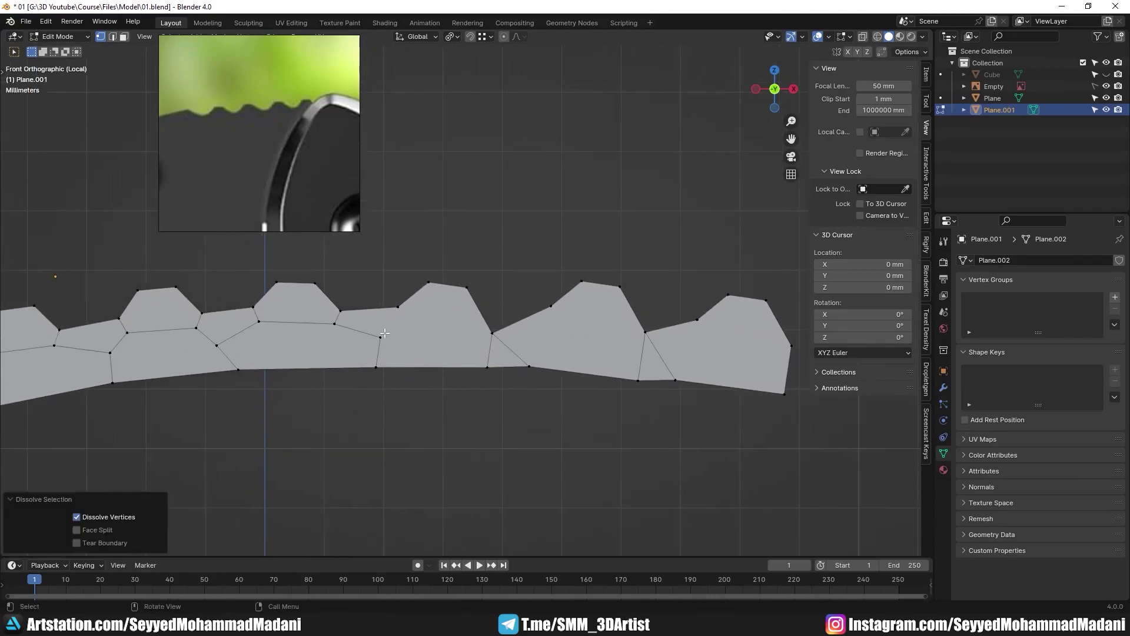
pyautogui.click(379, 336)
pyautogui.hotkey('ctrl', 'x')
pyautogui.click(366, 343)
pyautogui.hotkey('ctrl', 'x')
pyautogui.keyDown('shift'); pyautogui.moveTo(308, 338); pyautogui.dragTo(391, 338, button='middle'); pyautogui.keyUp('shift')
pyautogui.keyDown('shift'); pyautogui.moveTo(299, 360); pyautogui.dragTo(406, 338, button='middle'); pyautogui.keyUp('shift')
pyautogui.click(410, 322)
pyautogui.hotkey('ctrl', 'x')
pyautogui.click(256, 363)
pyautogui.keyDown('shift'); pyautogui.moveTo(169, 397); pyautogui.dragTo(279, 372, button='middle'); pyautogui.keyUp('shift')
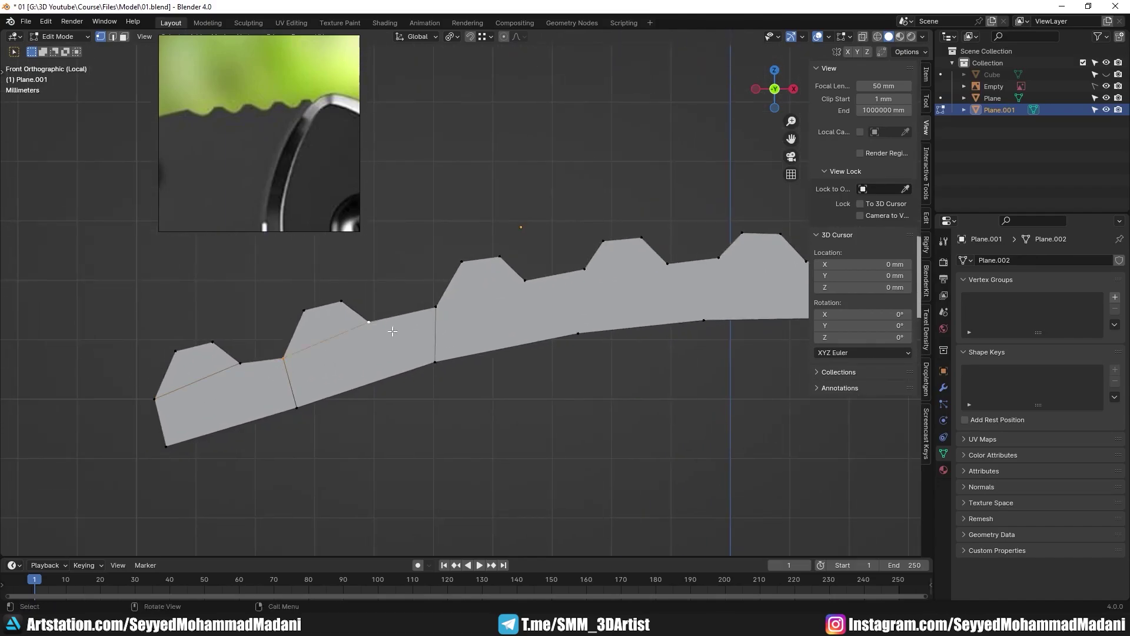
# - Connect the base vertices of the notches from the third through the seventh with straight edges
pyautogui.keyDown('shift'); pyautogui.moveTo(392, 331); pyautogui.dragTo(259, 359, button='middle'); pyautogui.keyUp('shift')
pyautogui.moveTo(293, 310); pyautogui.dragTo(411, 352)
pyautogui.press('j')
pyautogui.keyDown('shift'); pyautogui.moveTo(411, 351); pyautogui.dragTo(272, 376, button='middle'); pyautogui.keyUp('shift')
pyautogui.moveTo(309, 308); pyautogui.dragTo(420, 339)
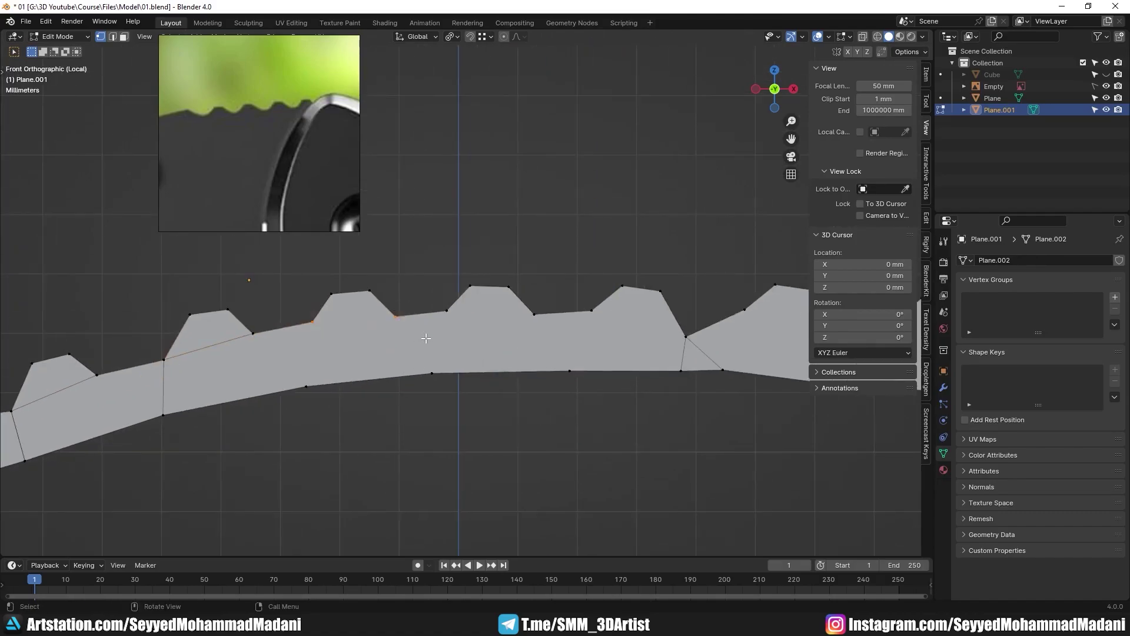
pyautogui.moveTo(581, 299); pyautogui.dragTo(695, 339)
pyautogui.press('j')
pyautogui.keyDown('shift'); pyautogui.moveTo(695, 338); pyautogui.dragTo(493, 336, button='middle'); pyautogui.keyUp('shift')
pyautogui.moveTo(526, 299); pyautogui.dragTo(646, 341)
pyautogui.press('j')
pyautogui.hotkey('alt', 'a')
# - Connect the base vertices of the last notch with an edge and leave local view
pyautogui.scroll(-2, 612, 335)
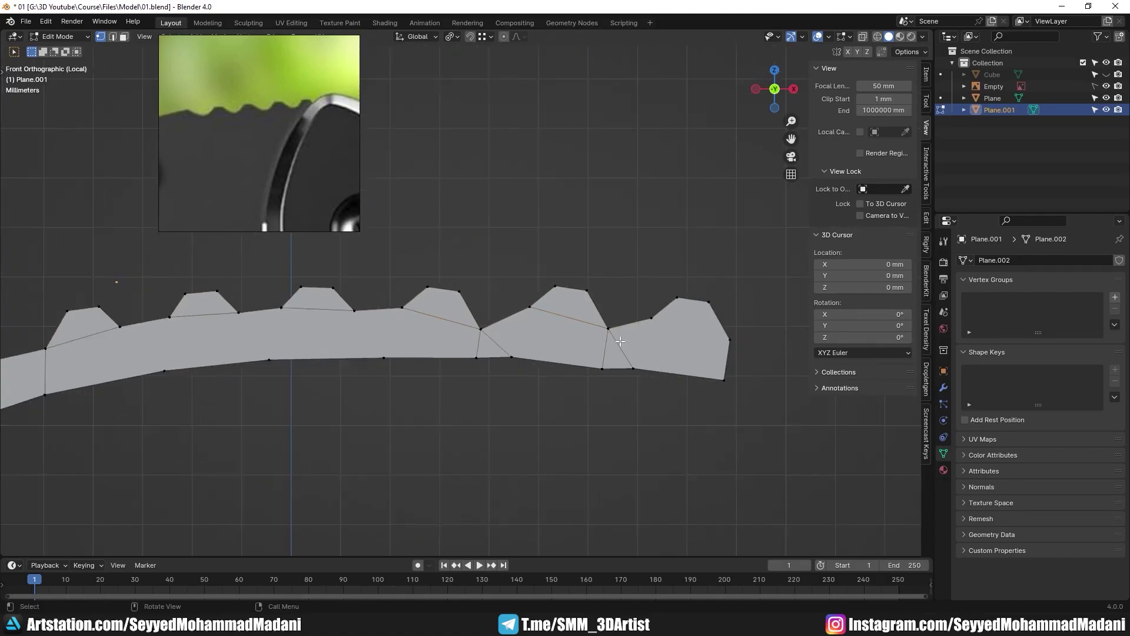
pyautogui.scroll(1, 644, 337)
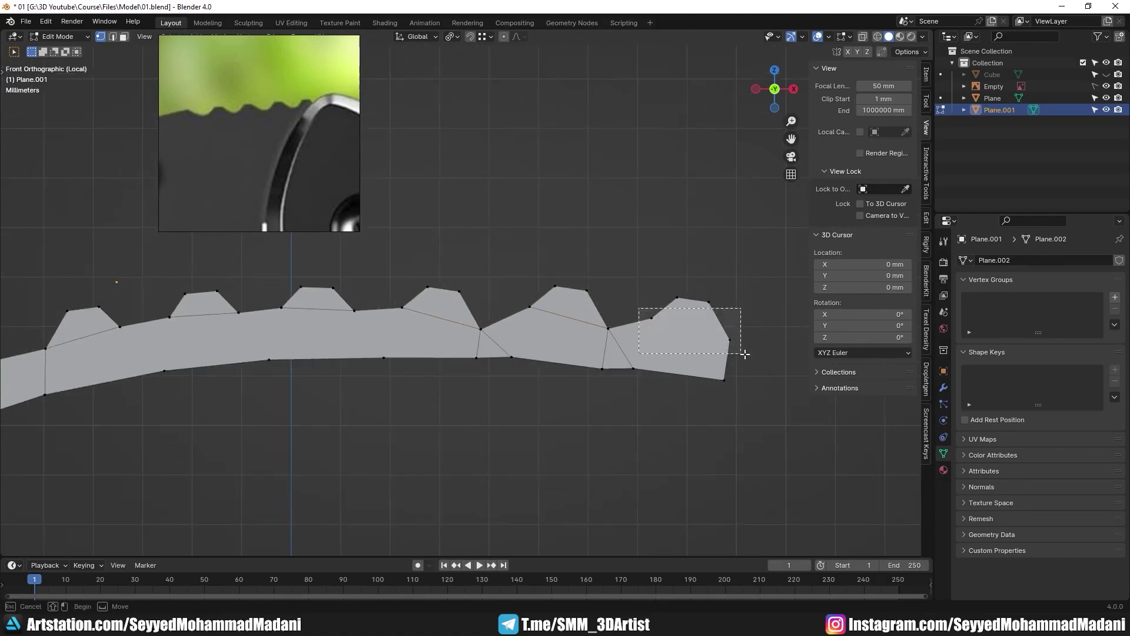
pyautogui.scroll(-1, 747, 354)
pyautogui.press('KP_Divide')
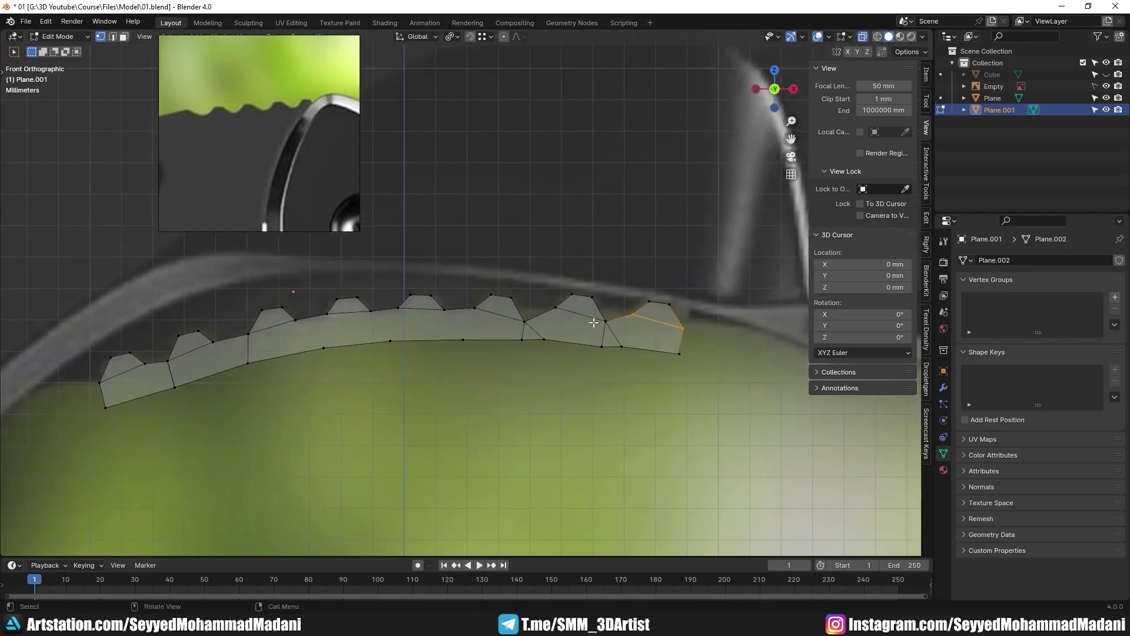
# - Select the whole strip mesh and merge its vertices by distance at 0.1 mm
pyautogui.keyDown('shift'); pyautogui.moveTo(321, 315); pyautogui.dragTo(474, 289, button='middle'); pyautogui.keyUp('shift')
pyautogui.scroll(1, 264, 363)
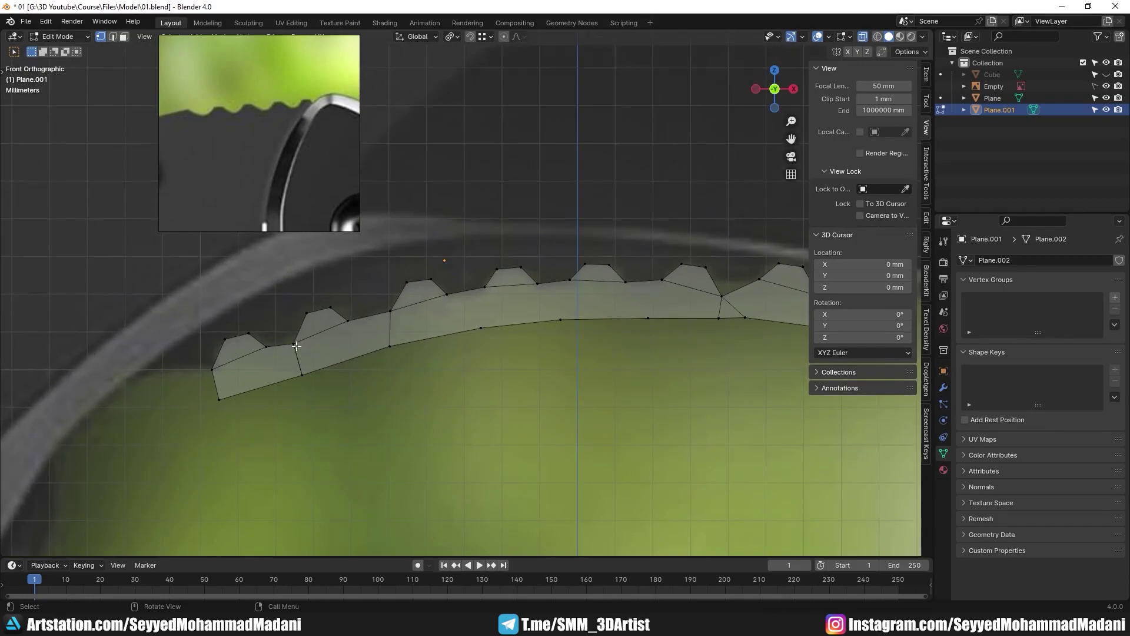
pyautogui.press('a')
pyautogui.press('m')
pyautogui.click(392, 397)
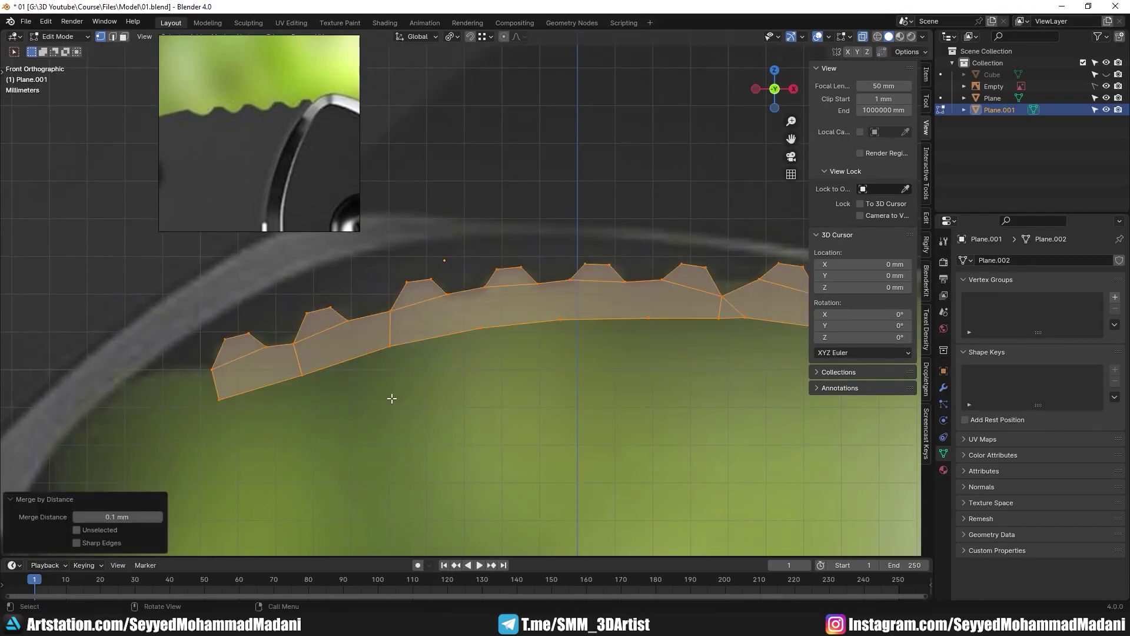
# - Nudge the second notch's outer base vertex and top vertex from the strip's left end to match the reference outline
pyautogui.hotkey('alt', 'a')
pyautogui.press('g')
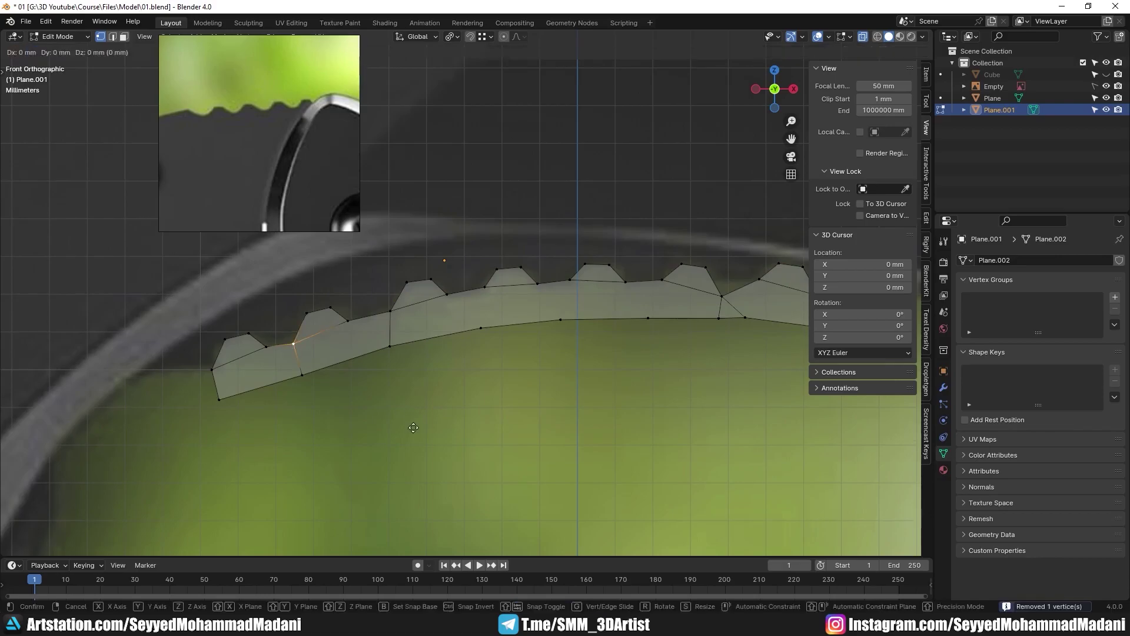
pyautogui.click(407, 392)
pyautogui.hotkey('alt', 'a')
pyautogui.press('g')
pyautogui.click(400, 390)
pyautogui.click(331, 307)
pyautogui.press('g')
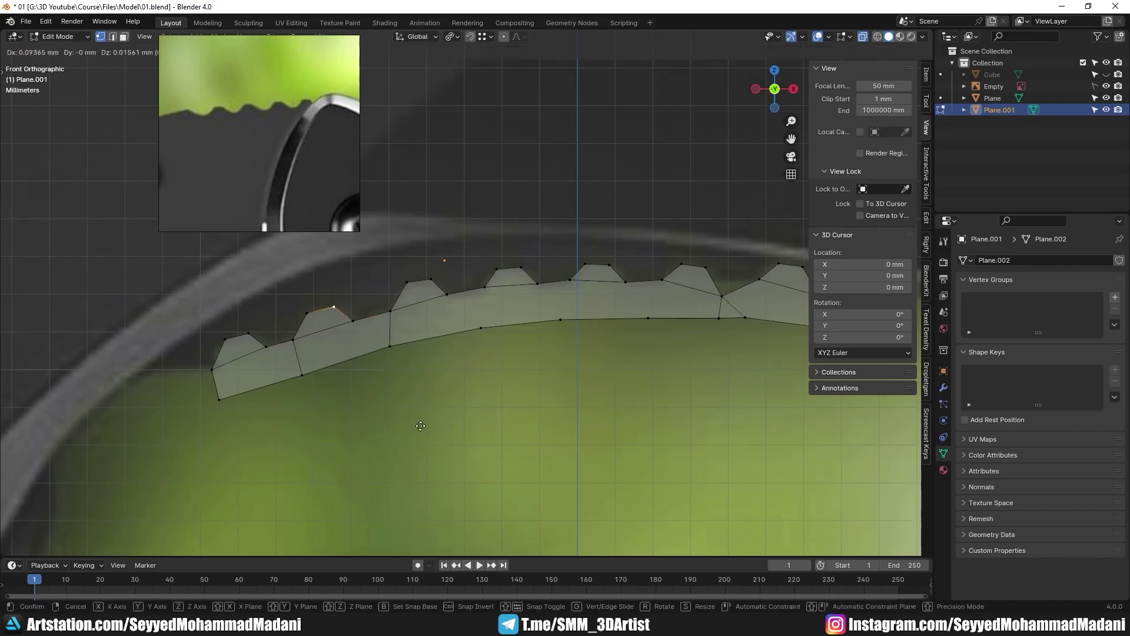
pyautogui.click(406, 391)
# - Reposition the left base vertices of the third and fourth notches to follow the reference curve
pyautogui.click(390, 311)
pyautogui.press('g')
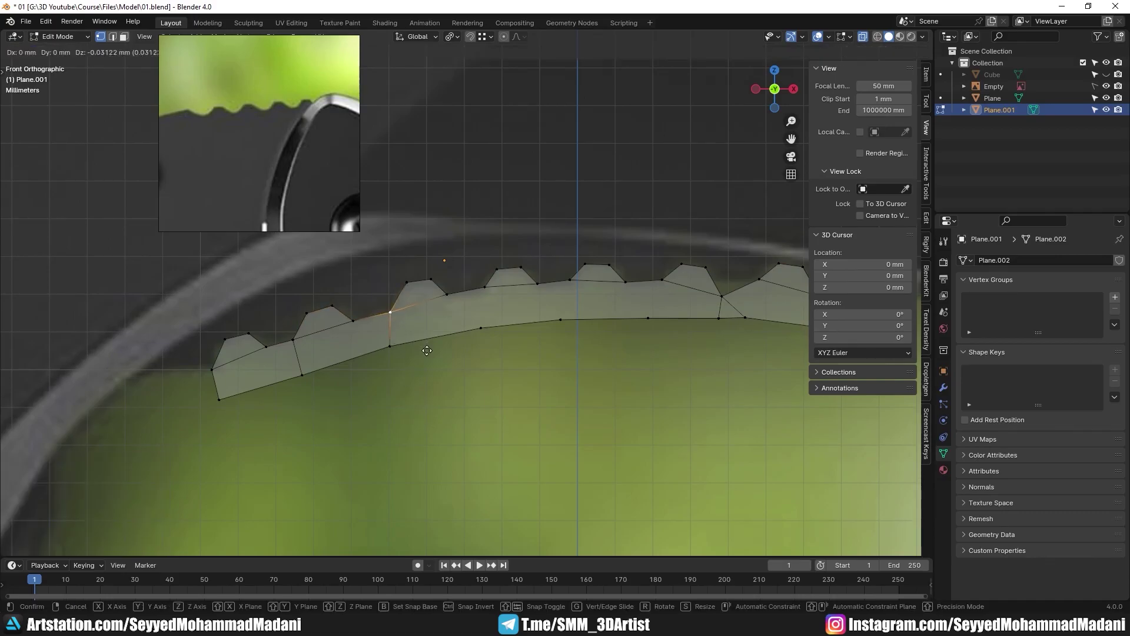
pyautogui.click(423, 347)
pyautogui.keyDown('shift'); pyautogui.moveTo(483, 288); pyautogui.dragTo(418, 316, button='middle'); pyautogui.keyUp('shift')
pyautogui.click(421, 314)
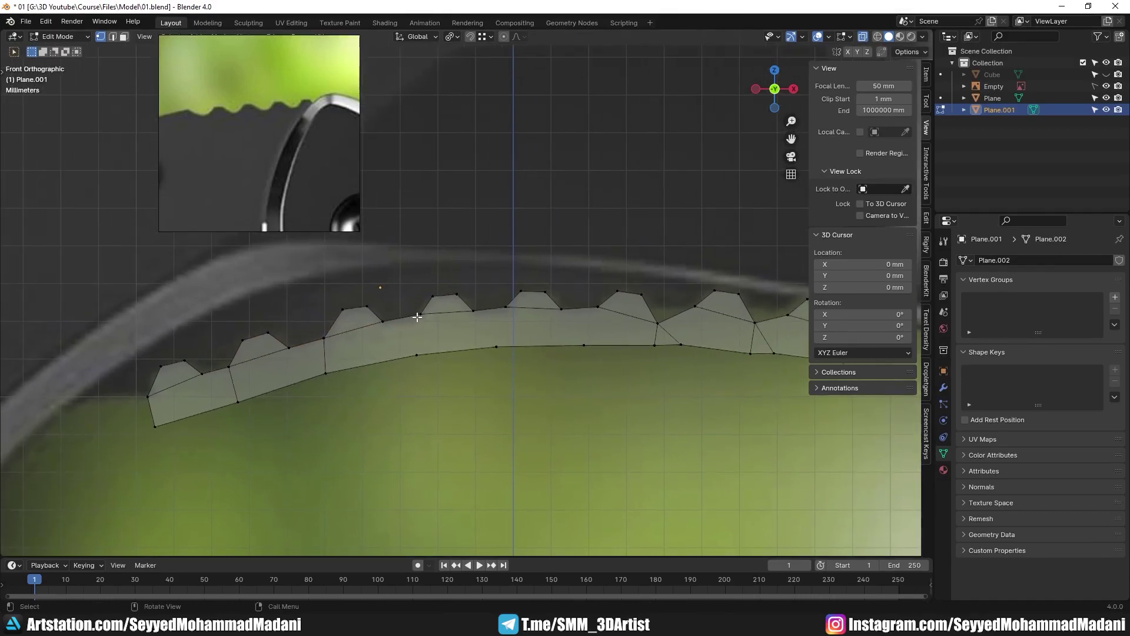
pyautogui.press('g')
pyautogui.click(464, 419)
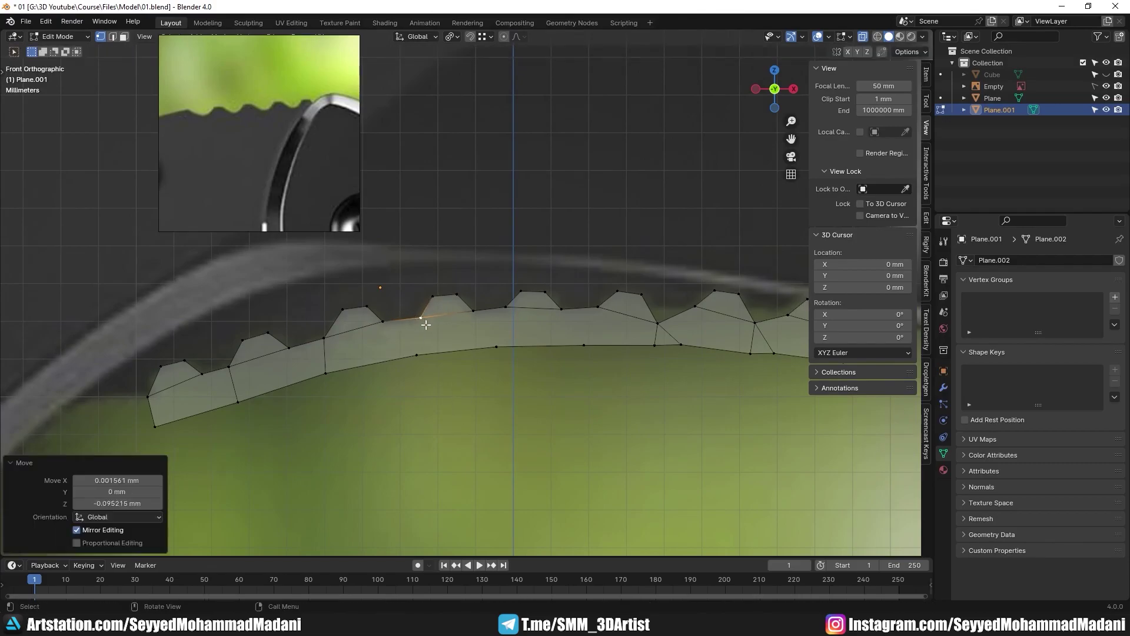
# - Lower the left base vertex of the fifth notch slightly along the reference curve
pyautogui.press('Tab')
pyautogui.press('g')
pyautogui.rightClick(484, 446)
pyautogui.press('Tab')
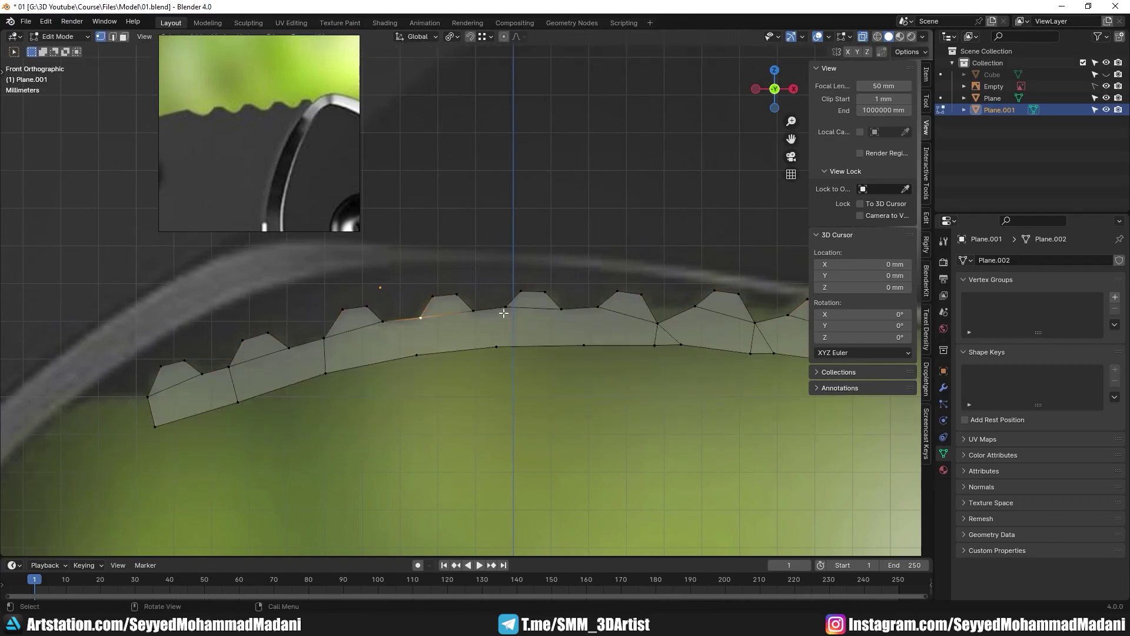
pyautogui.keyDown('shift'); pyautogui.moveTo(501, 362); pyautogui.dragTo(488, 309, button='middle'); pyautogui.keyUp('shift')
pyautogui.press('g')
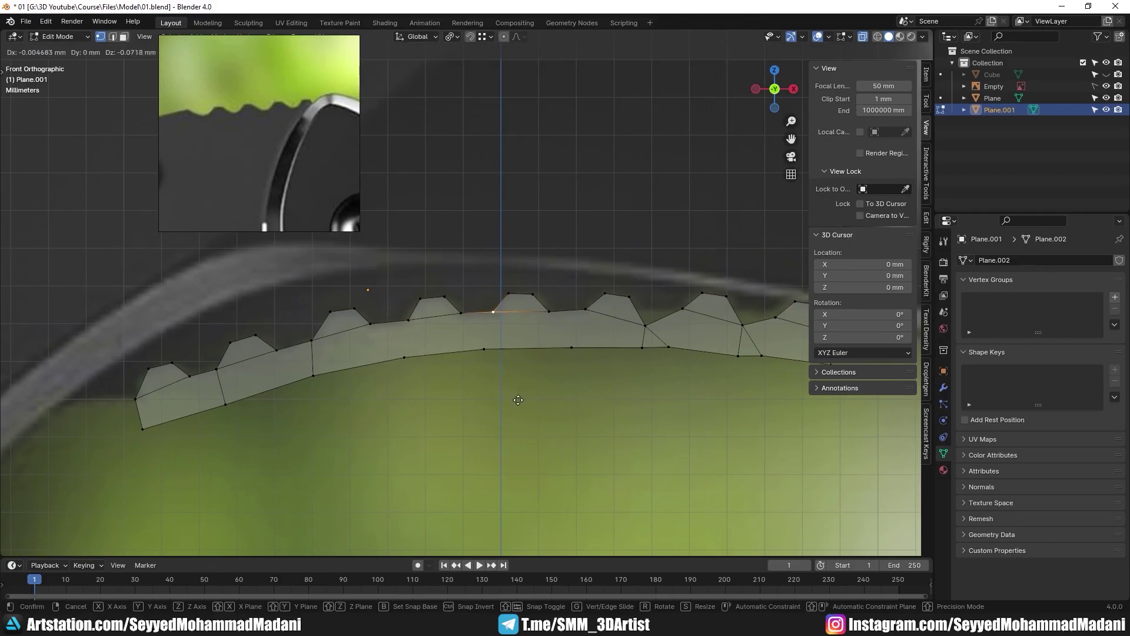
pyautogui.click(518, 400)
# - Adjust the last notch's right base vertex and its two top vertices to fit the reference
pyautogui.scroll(-3, 521, 378)
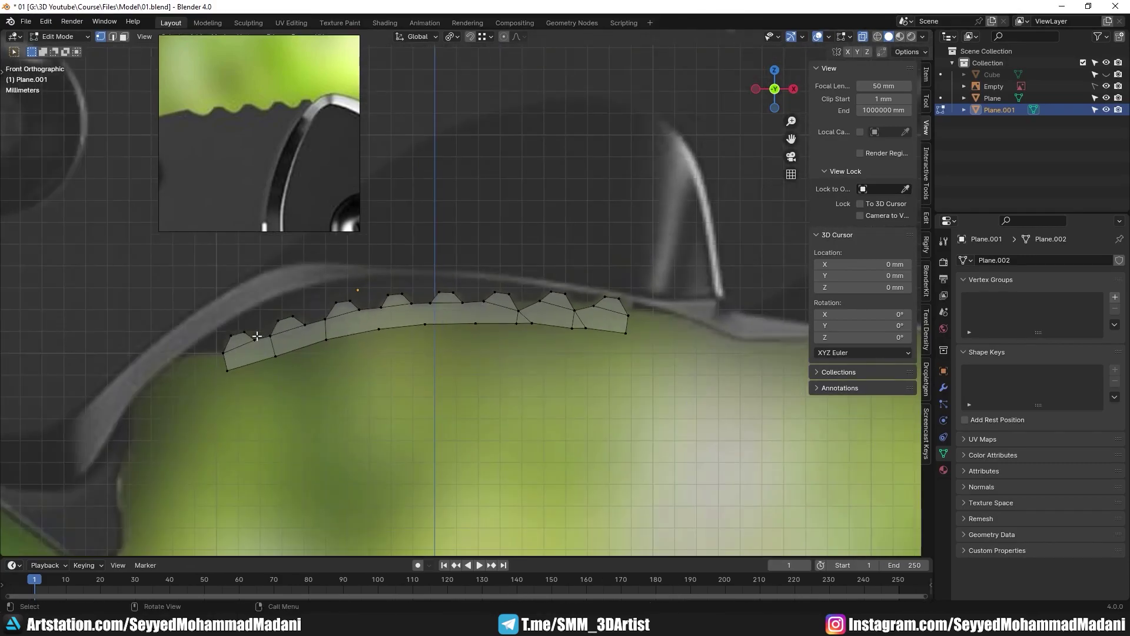
pyautogui.scroll(-5, 247, 371)
pyautogui.scroll(8, 473, 333)
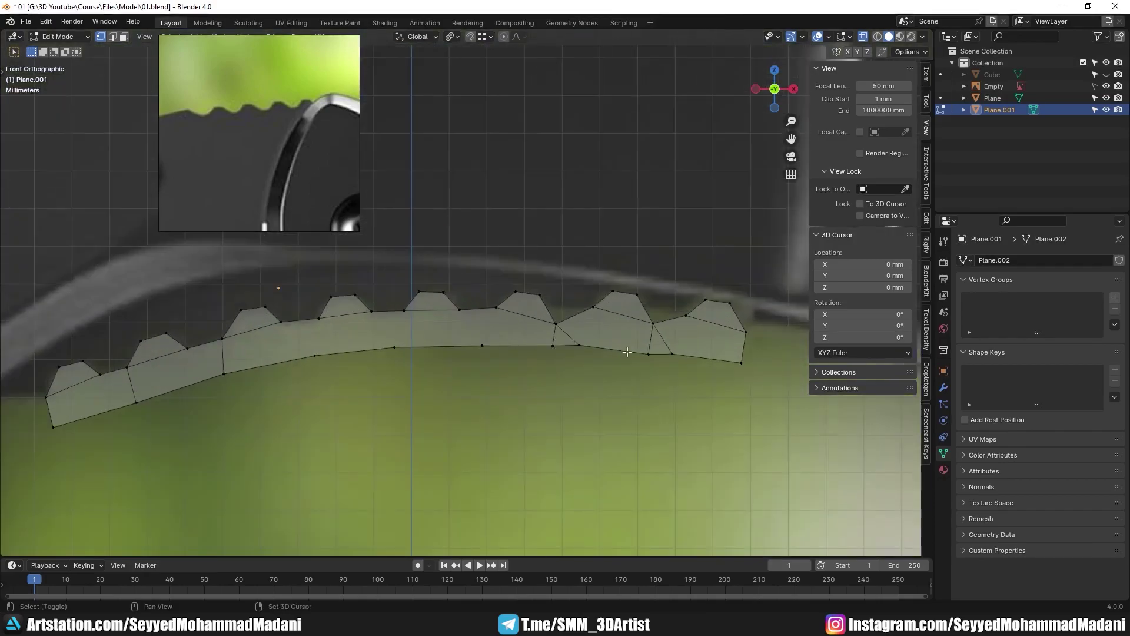
pyautogui.keyDown('shift'); pyautogui.moveTo(666, 347); pyautogui.dragTo(605, 356, button='middle'); pyautogui.keyUp('shift')
pyautogui.scroll(2, 606, 355)
pyautogui.keyDown('shift'); pyautogui.moveTo(685, 373); pyautogui.dragTo(590, 357, button='middle'); pyautogui.keyUp('shift')
pyautogui.press('g')
pyautogui.click(635, 388)
pyautogui.click(670, 343)
pyautogui.press('g')
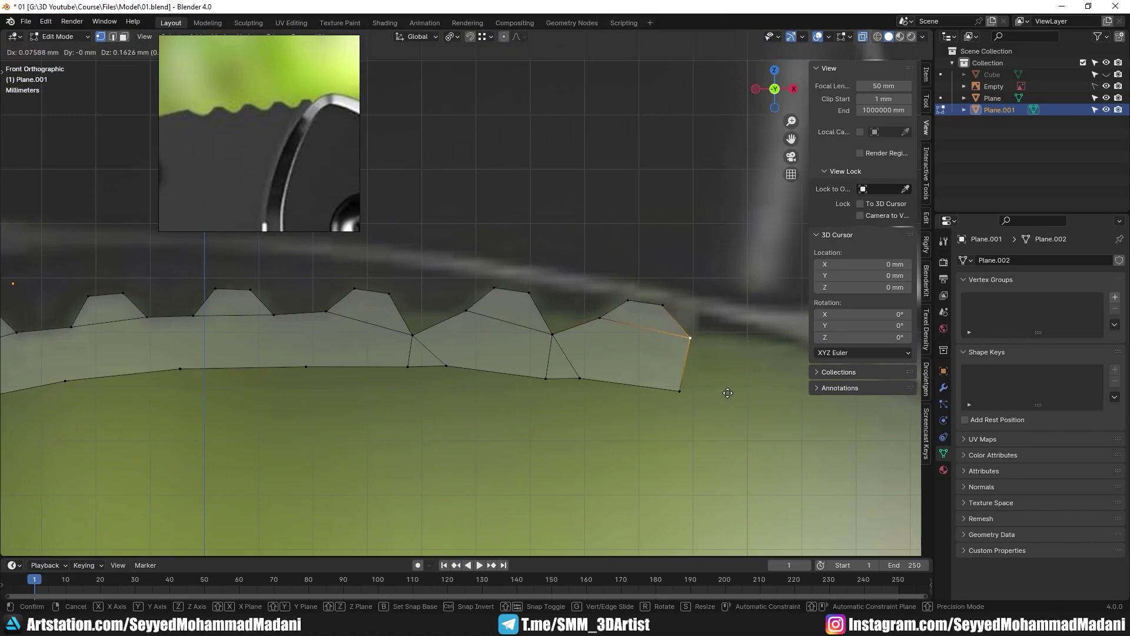
pyautogui.click(727, 395)
pyautogui.moveTo(597, 264); pyautogui.dragTo(678, 316)
pyautogui.press('g')
pyautogui.click(680, 310)
# - Reposition the lower and upper vertices where the seventh and last notches meet
pyautogui.click(557, 363)
pyautogui.press('g')
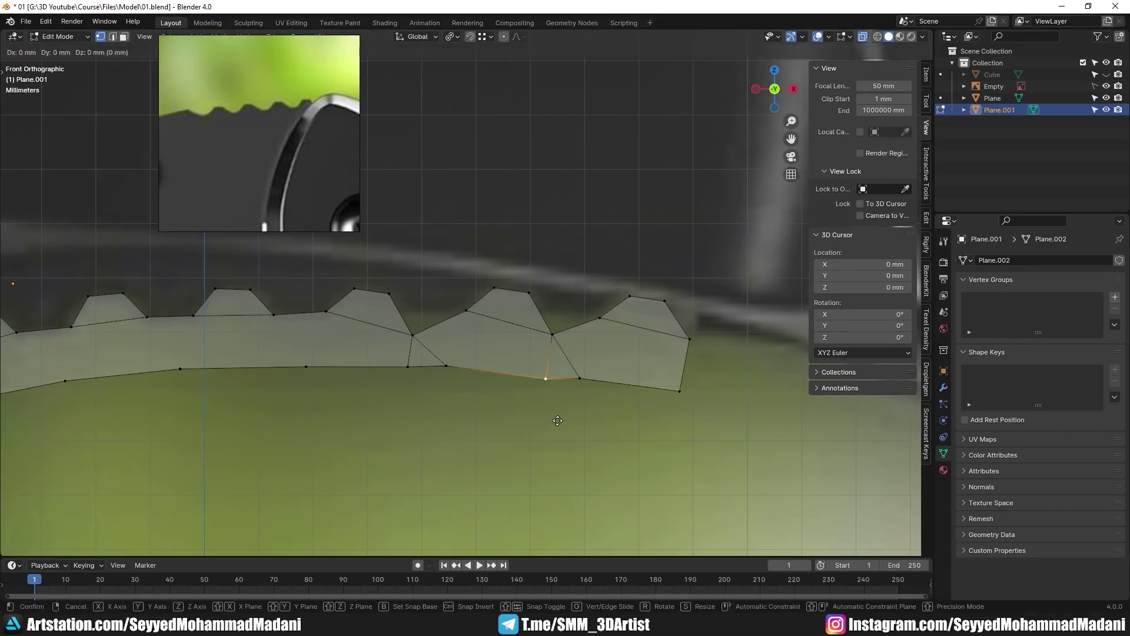
pyautogui.click(558, 400)
pyautogui.click(557, 333)
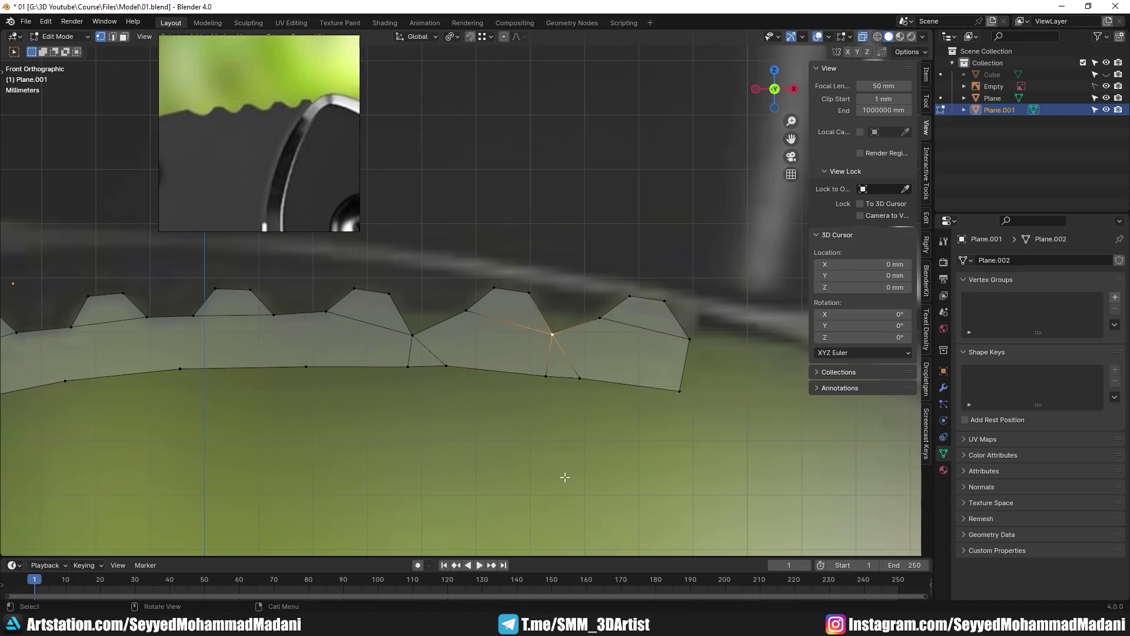
pyautogui.press('g')
pyautogui.click(565, 457)
pyautogui.press('g')
pyautogui.click(564, 461)
# - Adjust the vertex shared by the sixth and seventh notches and the seventh notch's left base vertex
pyautogui.click(447, 414)
pyautogui.keyDown('shift'); pyautogui.moveTo(424, 407); pyautogui.dragTo(498, 407, button='middle'); pyautogui.keyUp('shift')
pyautogui.click(492, 337)
pyautogui.press('g')
pyautogui.click(530, 454)
pyautogui.click(540, 314)
pyautogui.press('g')
pyautogui.click(540, 318)
# - Isolate the strip in local view and triangulate all of its faces with the Beauty method
pyautogui.hotkey('alt', 'a')
pyautogui.scroll(-3, 415, 323)
pyautogui.keyDown('shift'); pyautogui.moveTo(415, 323); pyautogui.dragTo(491, 335, button='middle'); pyautogui.keyUp('shift')
pyautogui.press('KP_Divide')
pyautogui.press('a')
pyautogui.hotkey('ctrl', 't')
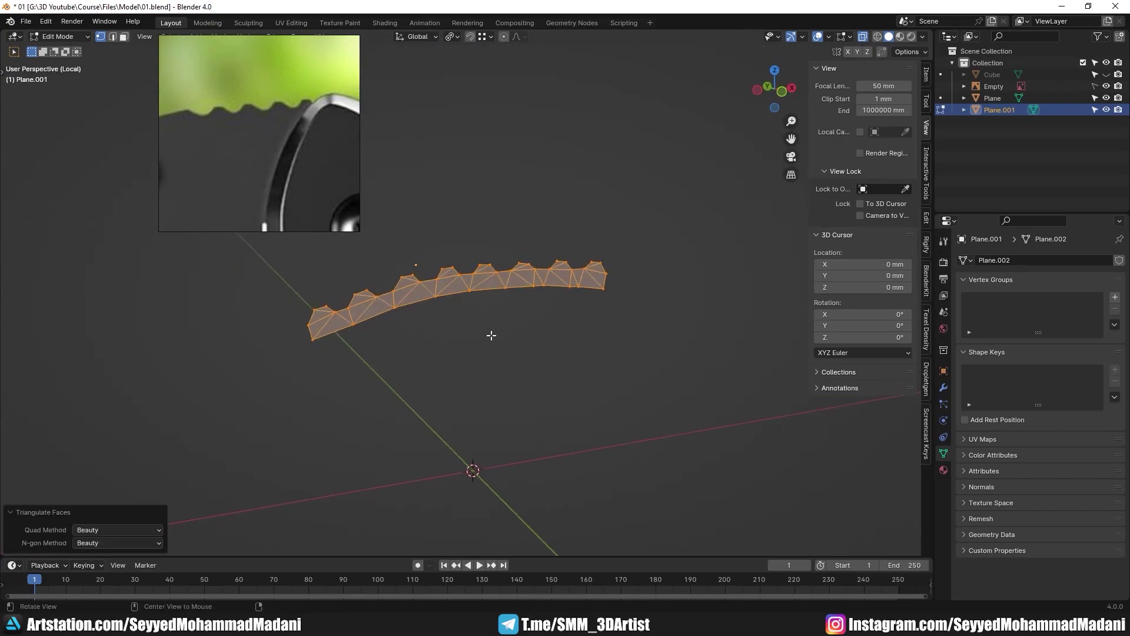
pyautogui.hotkey('alt', 'a')
pyautogui.scroll(3, 491, 336)
pyautogui.moveTo(530, 257); pyautogui.dragTo(384, 319, button='middle')
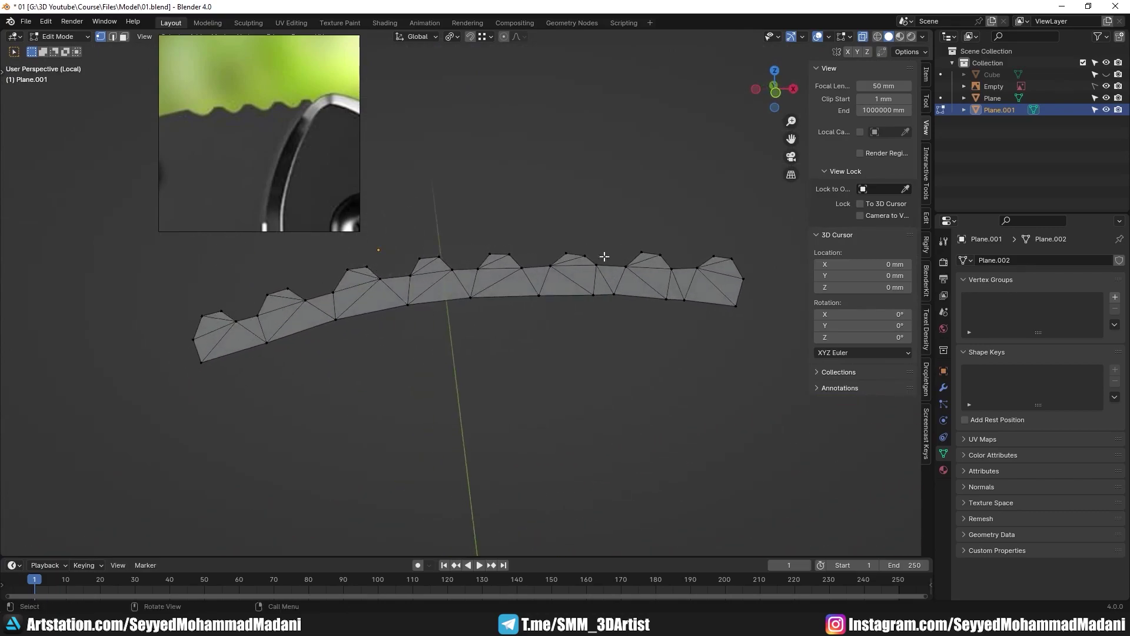
# - Extrude all of the strip's faces along their normals into a wide solid cutter and leave Edit Mode
pyautogui.scroll(-3, 623, 335)
pyautogui.moveTo(484, 297); pyautogui.dragTo(589, 350, button='middle')
pyautogui.press('a')
pyautogui.press('e')
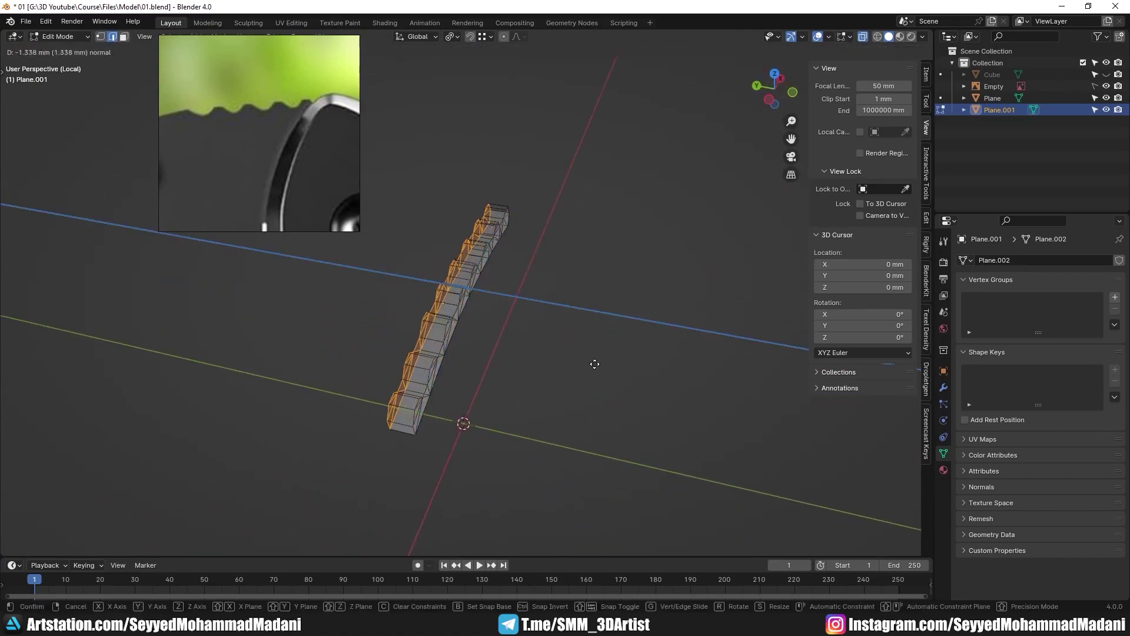
pyautogui.click(484, 341)
pyautogui.press('a')
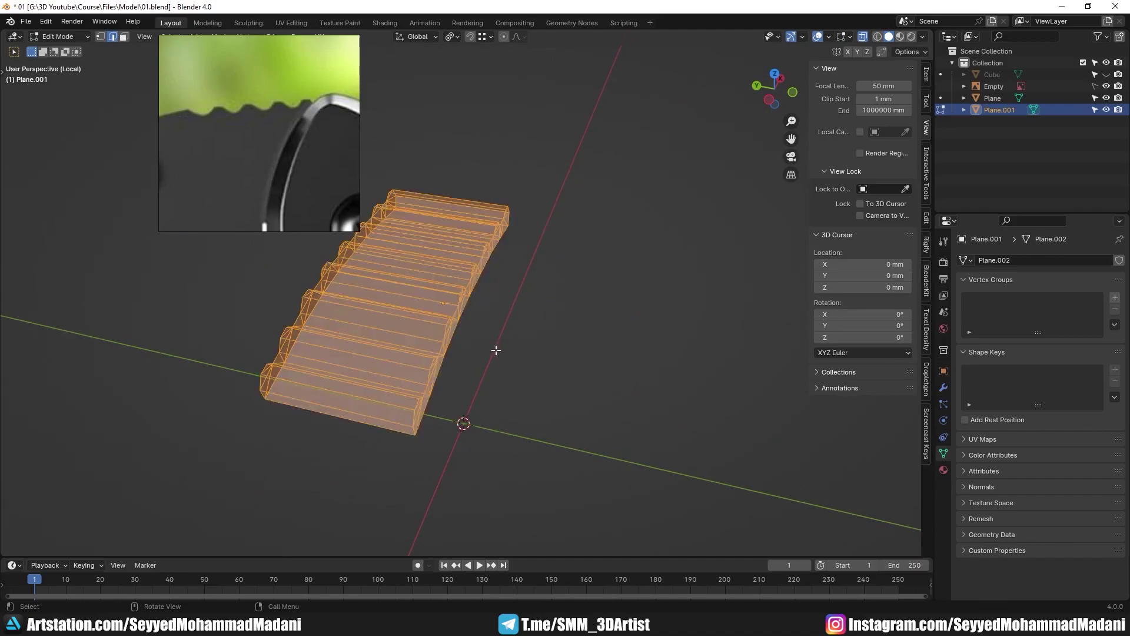
pyautogui.press('Tab')
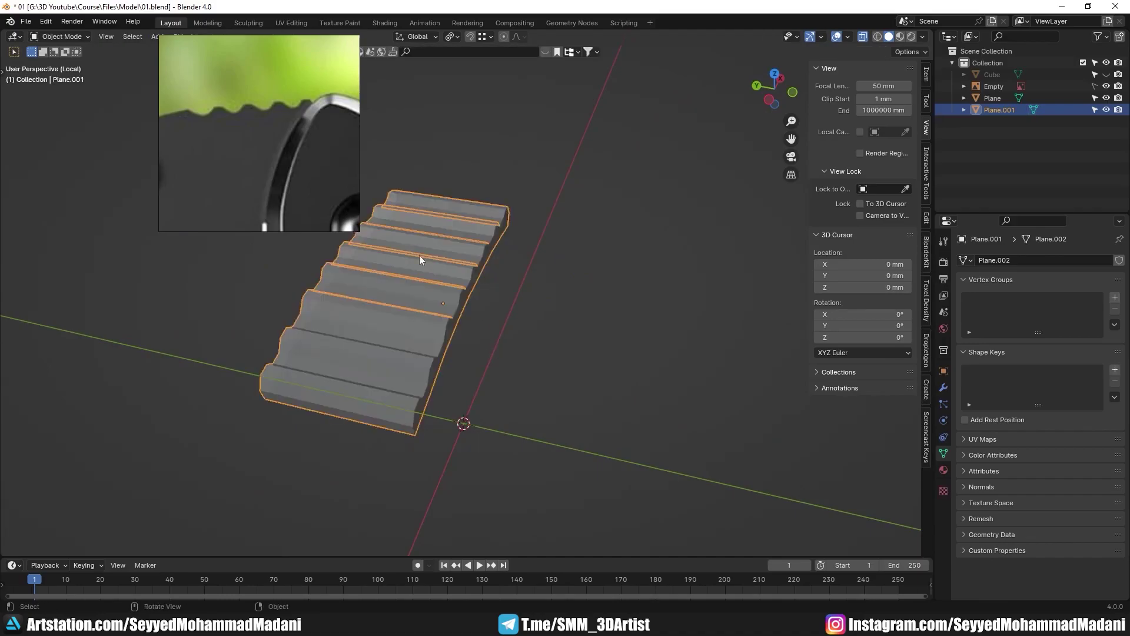
# - Export the cutter as a Wavefront OBJ and import it into a duplicate of the notch cutter subtool in ZBrush
pyautogui.click(24, 21)
pyautogui.moveTo(47, 200)
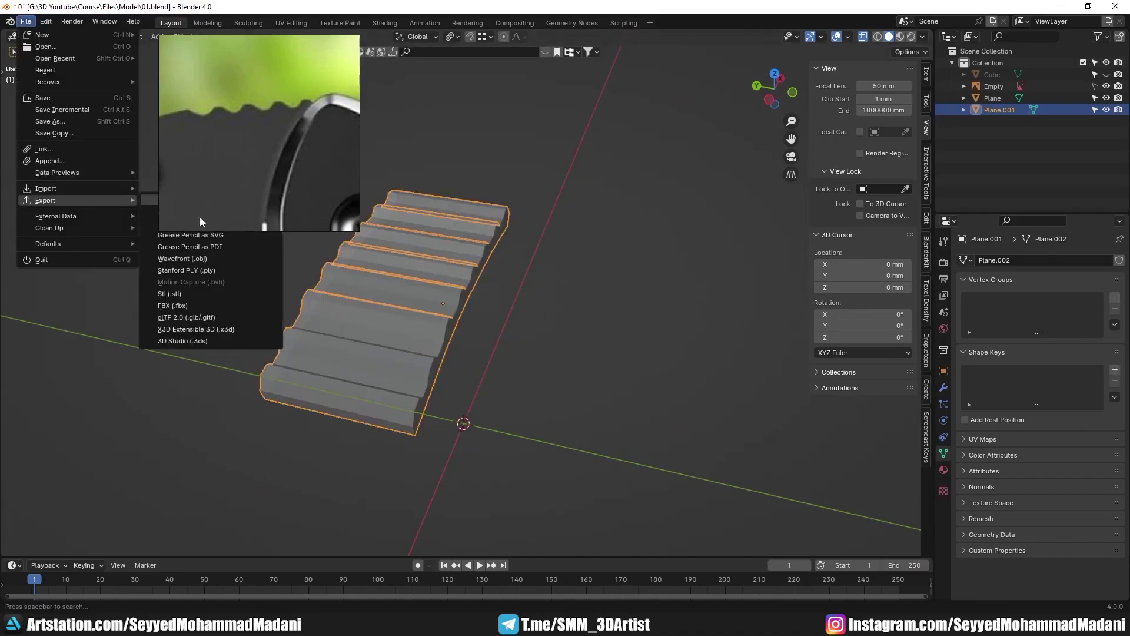
pyautogui.click(181, 259)
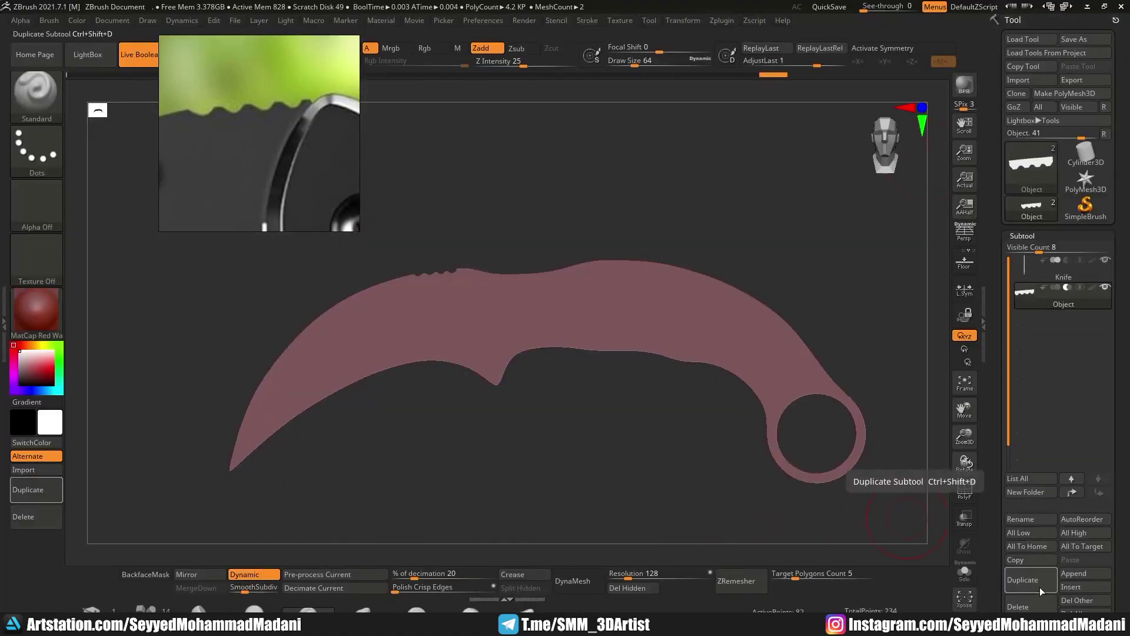
pyautogui.click(1036, 583)
pyautogui.click(1017, 79)
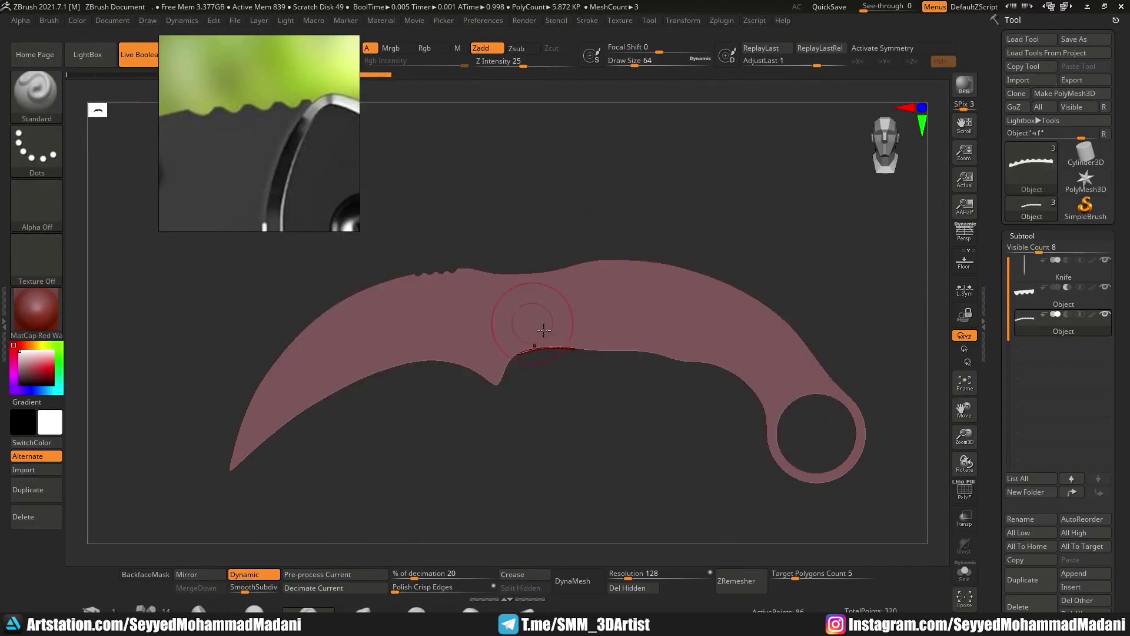
# - Solo the imported cutter, crease the border of one isolated flat side, and show the whole cutter mesh again
pyautogui.click(964, 571)
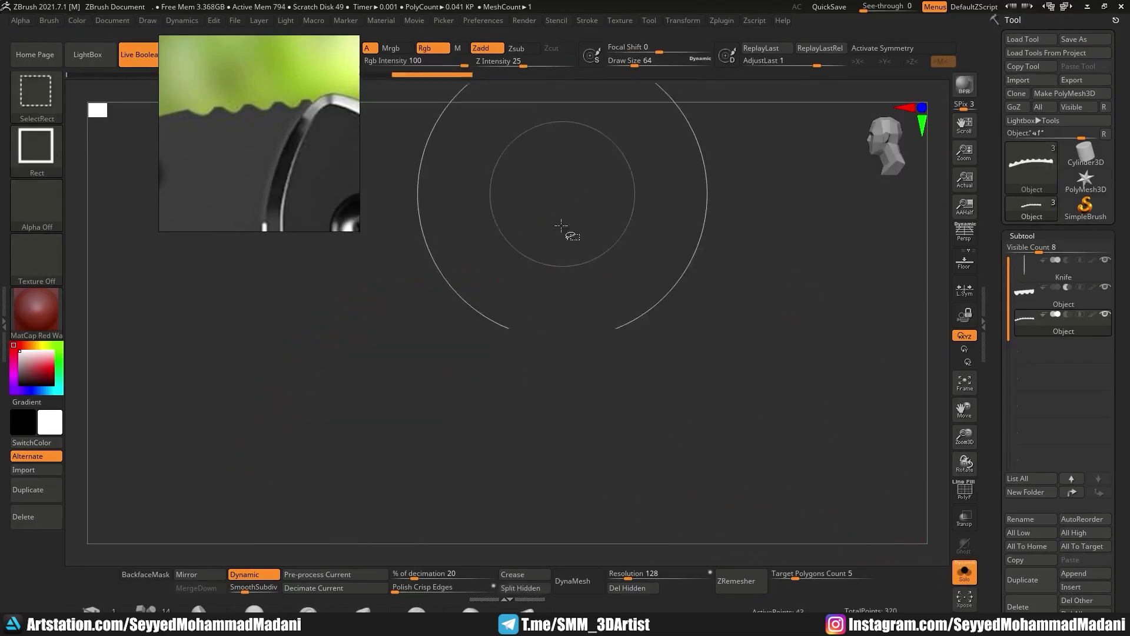
pyautogui.keyDown('ctrl'); pyautogui.keyDown('shift'); pyautogui.moveTo(436, 226); pyautogui.dragTo(522, 384); pyautogui.keyUp('shift'); pyautogui.keyUp('ctrl')
pyautogui.click(527, 574)
pyautogui.keyDown('ctrl'); pyautogui.keyDown('shift'); pyautogui.click(465, 408); pyautogui.keyUp('shift'); pyautogui.keyUp('ctrl')
pyautogui.moveTo(465, 407); pyautogui.dragTo(535, 415)
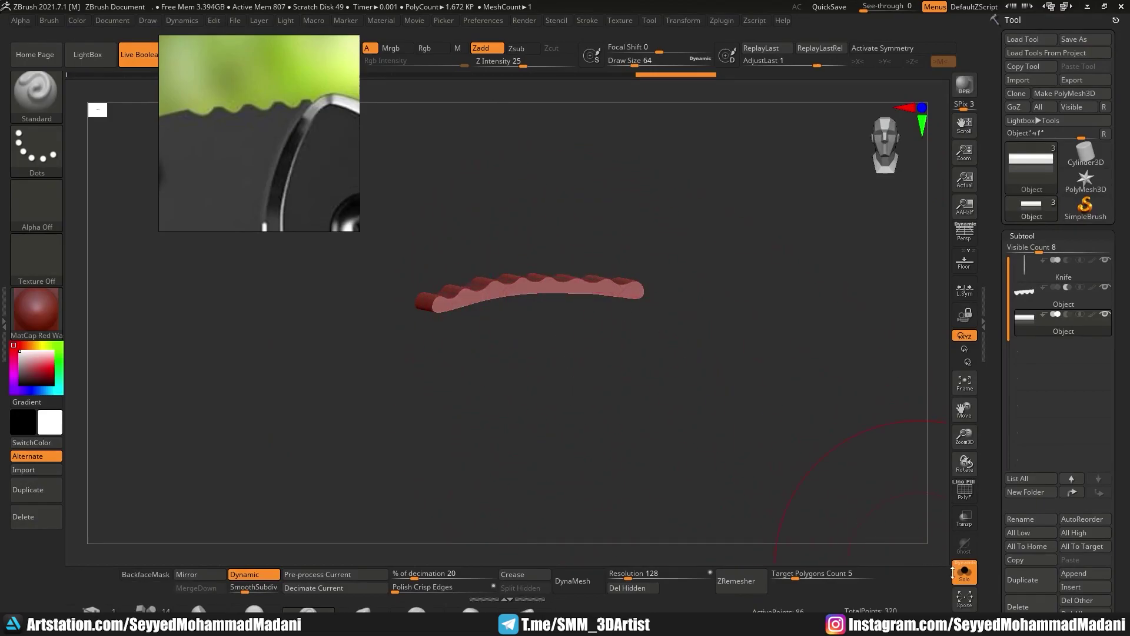
# - Show the whole knife again and adjust the new notch cutter at the handle's lower edge with the transform gizmo
pyautogui.click(963, 572)
pyautogui.moveTo(542, 453); pyautogui.dragTo(551, 296)
pyautogui.press('w')
pyautogui.click(478, 227)
pyautogui.click(477, 238)
pyautogui.moveTo(612, 330); pyautogui.dragTo(625, 422)
pyautogui.press('q')
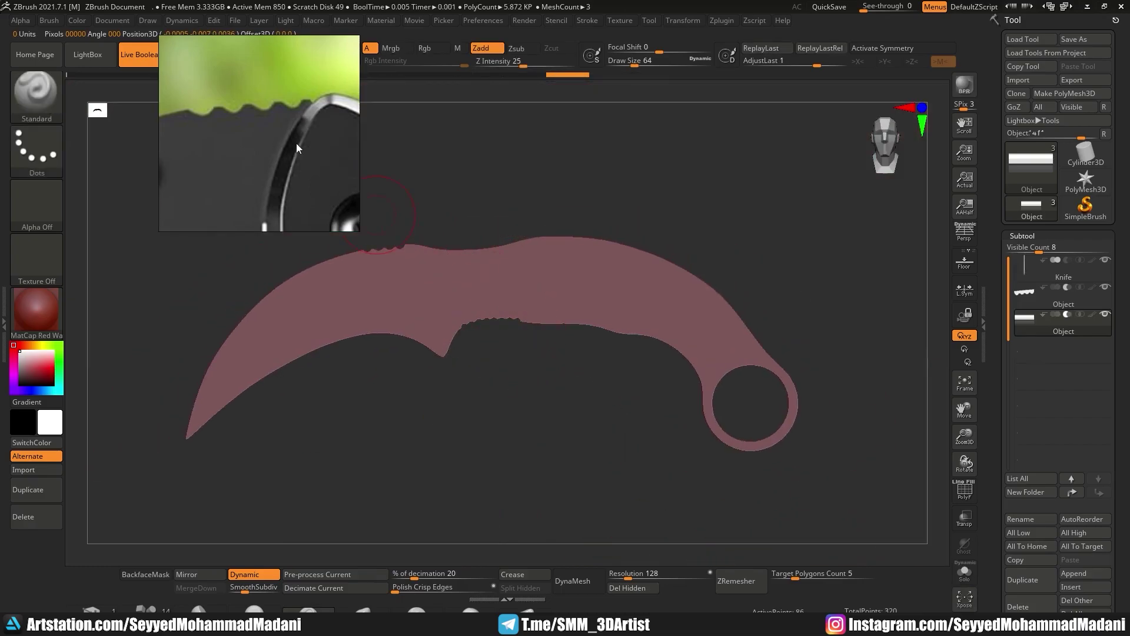
# - Compare the notches cut into the handle's lower edge with the karambit reference photo
pyautogui.scroll(-6, 306, 160)
pyautogui.scroll(5, 282, 174)
pyautogui.moveTo(242, 140)
pyautogui.mouseDown(button='middle')
pyautogui.moveTo(311, 179)
pyautogui.moveTo(267, 179)
pyautogui.mouseUp(button='middle')
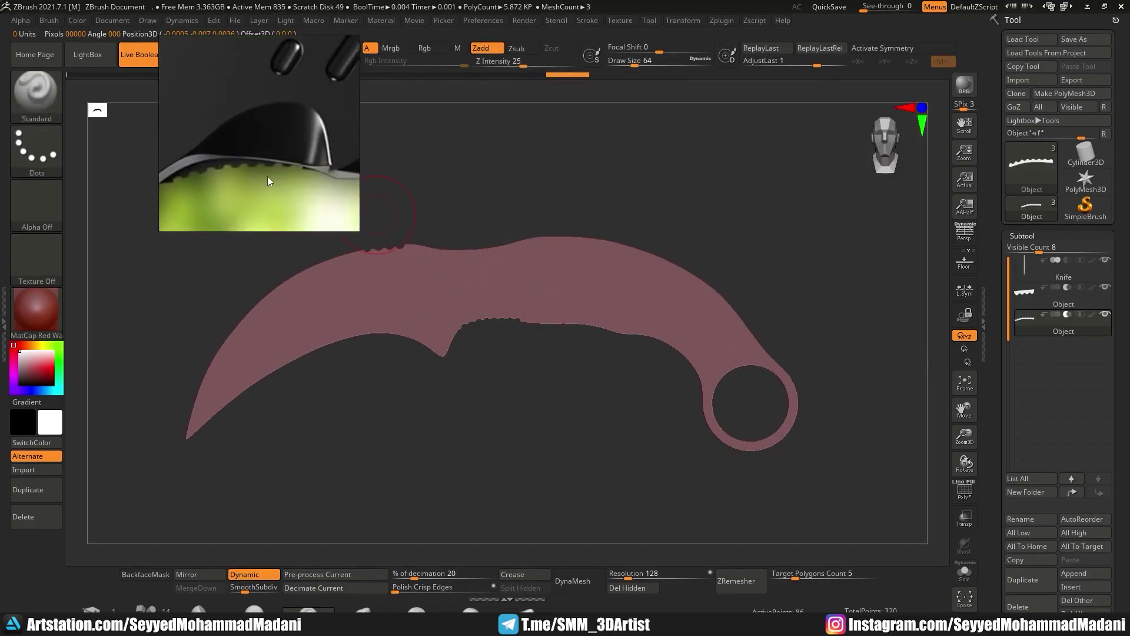
pyautogui.scroll(4, 267, 179)
pyautogui.moveTo(534, 319)
pyautogui.mouseDown()
pyautogui.moveTo(543, 335)
pyautogui.moveTo(525, 314)
pyautogui.mouseUp()
pyautogui.moveTo(525, 314)
pyautogui.keyDown('ctrl'); pyautogui.mouseDown(button='right')
pyautogui.moveTo(547, 381)
pyautogui.moveTo(584, 384)
pyautogui.moveTo(598, 336)
pyautogui.mouseUp(button='right'); pyautogui.keyUp('ctrl')
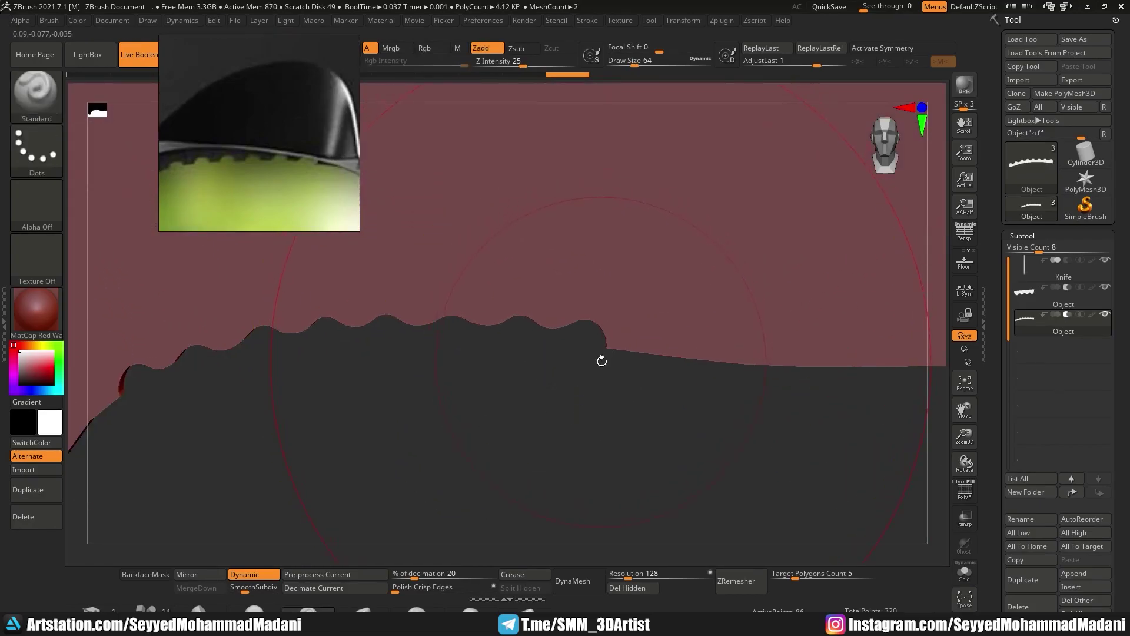
pyautogui.moveTo(297, 170); pyautogui.dragTo(232, 168, button='middle')
pyautogui.scroll(3, 256, 156)
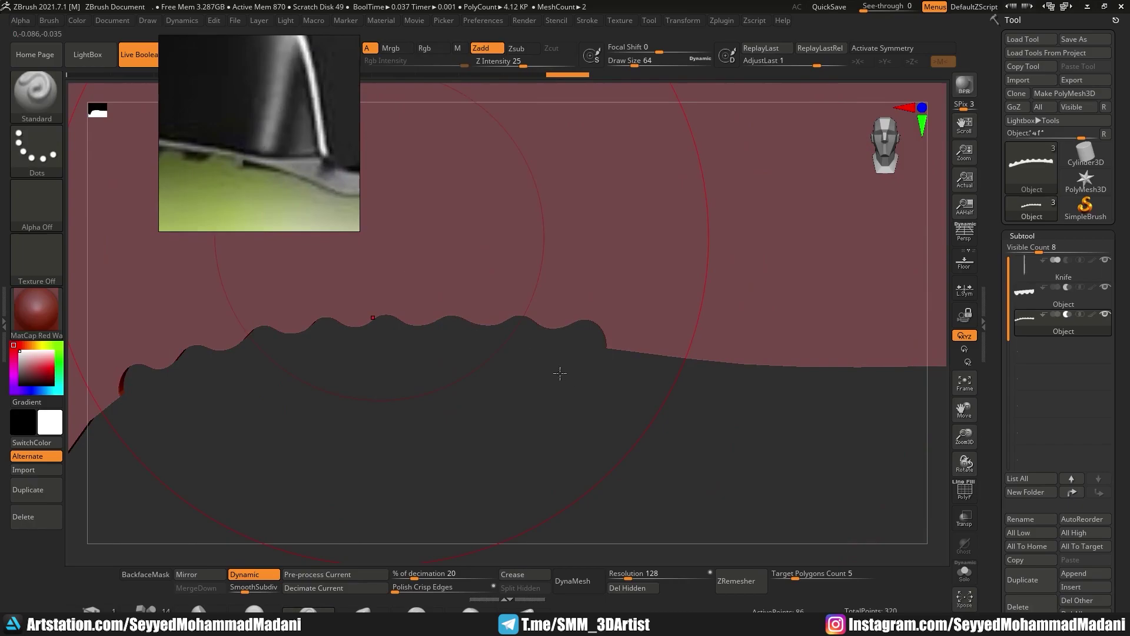
pyautogui.moveTo(486, 399)
pyautogui.mouseDown(button='right')
pyautogui.moveTo(449, 414)
pyautogui.moveTo(434, 396)
pyautogui.moveTo(444, 411)
pyautogui.moveTo(414, 354)
pyautogui.moveTo(535, 378)
pyautogui.moveTo(710, 322)
pyautogui.mouseUp(button='right')
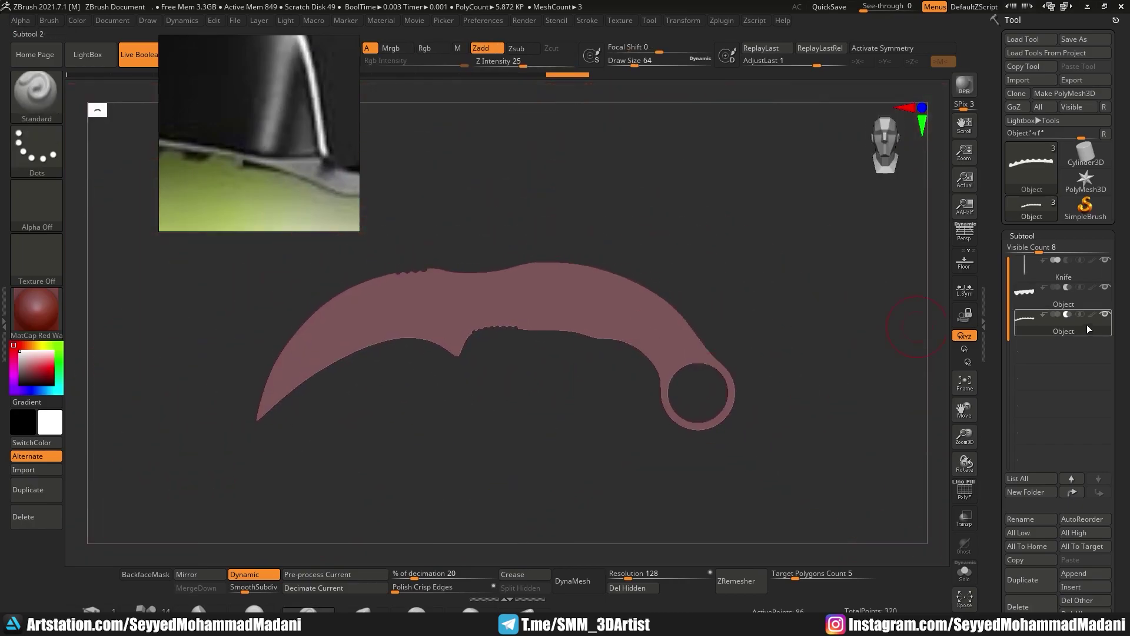
# - Turn on polypaint display for the knife and the notch cutter subtools
pyautogui.click(1093, 285)
pyautogui.click(1092, 259)
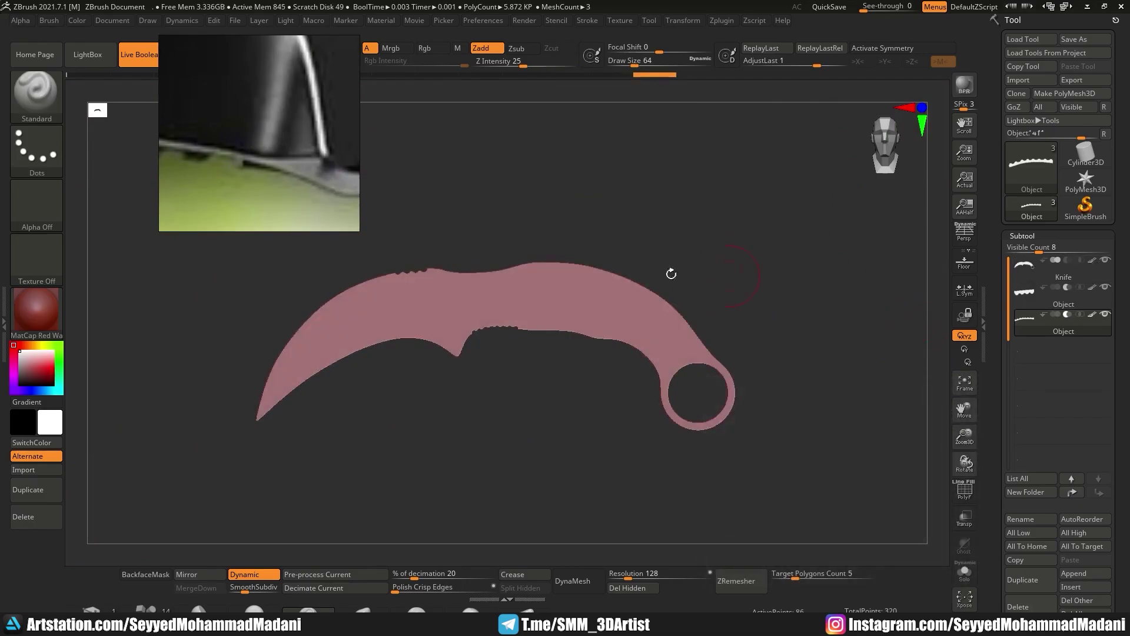
pyautogui.keyDown('alt'); pyautogui.moveTo(625, 267); pyautogui.dragTo(618, 286, button='right'); pyautogui.keyUp('alt')
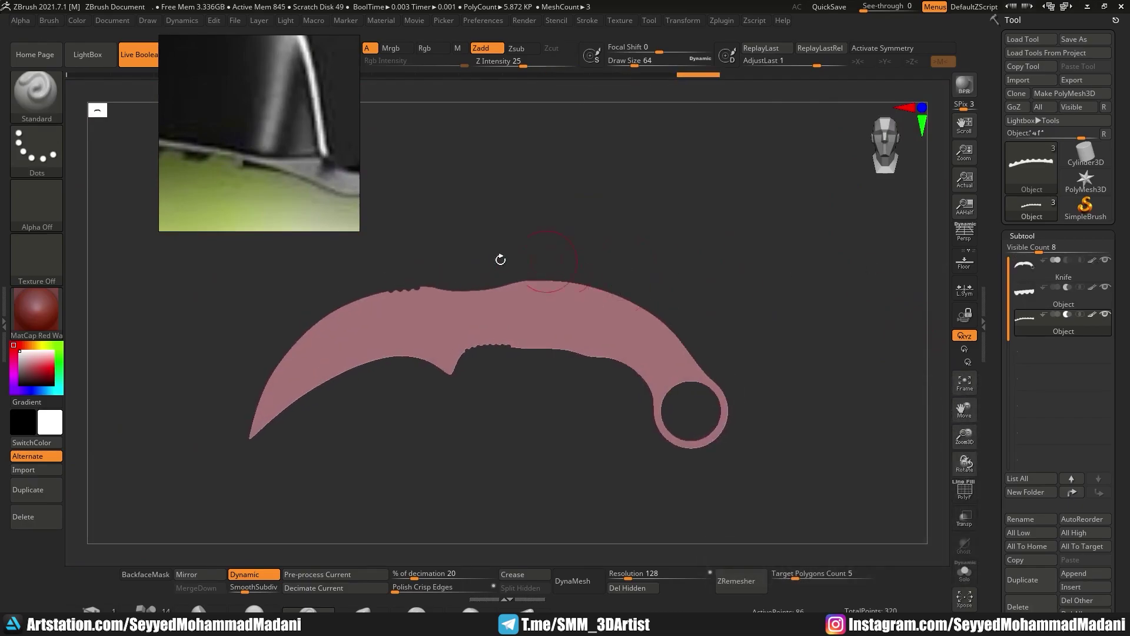
# - Save the ZBrush tool over the existing file
pyautogui.click(1085, 39)
pyautogui.press('Return')
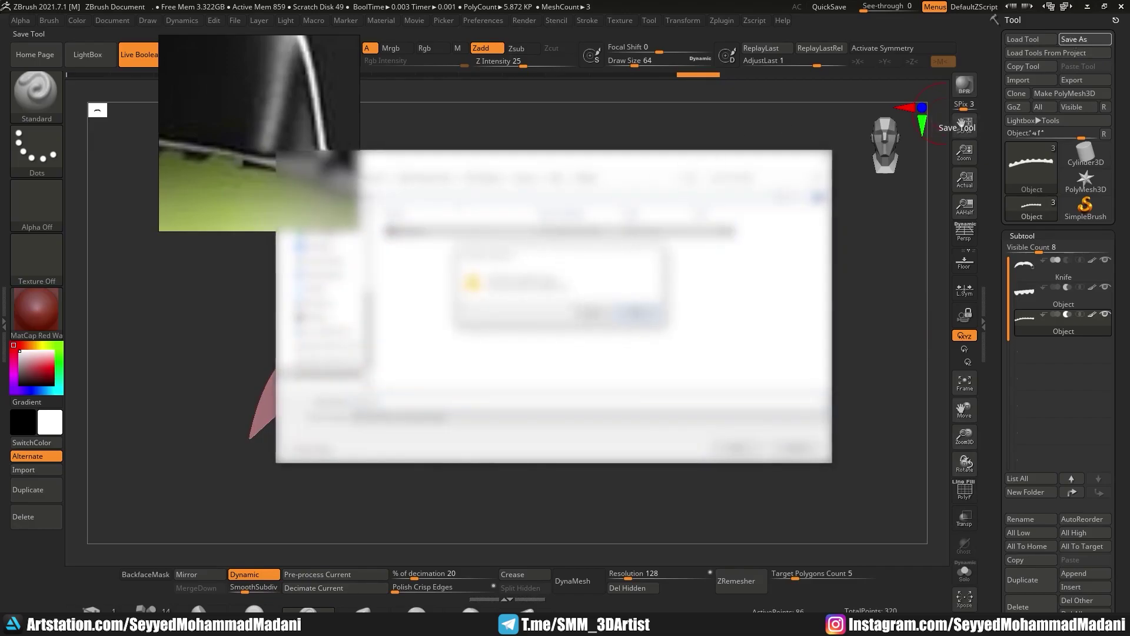
pyautogui.press('Return')
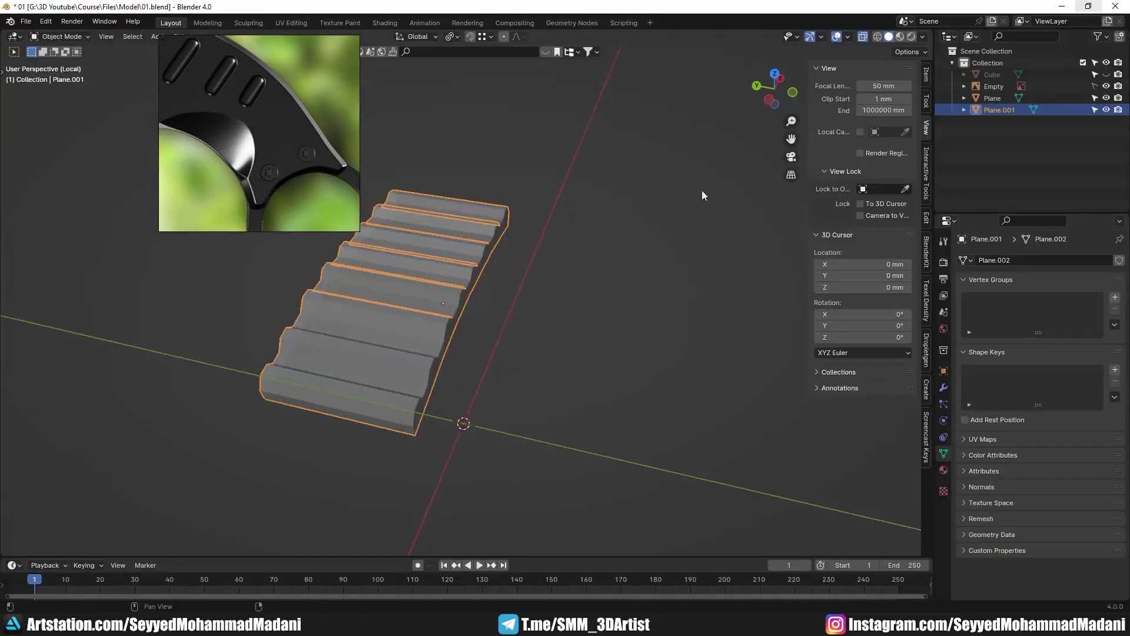
# - Switch to Blender, return to the full scene in front view, and unhide the knife body
pyautogui.scroll(-3, 527, 260)
pyautogui.press('KP_1')
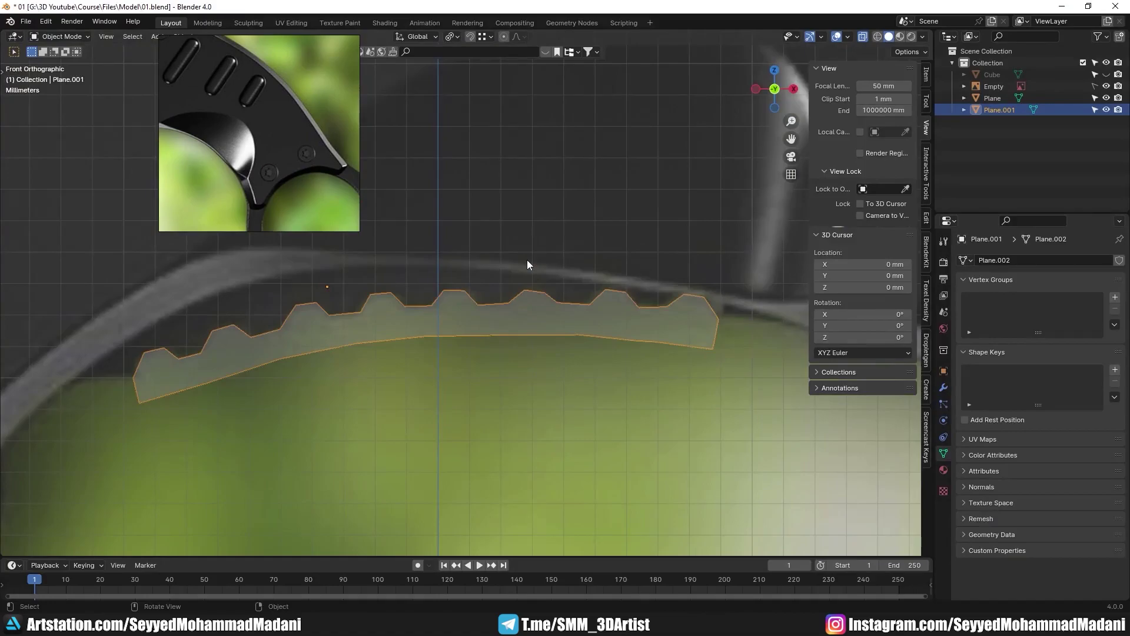
pyautogui.scroll(-5, 528, 259)
pyautogui.hotkey('alt', 'h')
pyautogui.click(617, 384)
pyautogui.keyDown('shift'); pyautogui.moveTo(645, 388); pyautogui.dragTo(573, 383, button='middle'); pyautogui.keyUp('shift')
pyautogui.scroll(2, 666, 387)
pyautogui.keyDown('shift'); pyautogui.moveTo(689, 355); pyautogui.dragTo(630, 353, button='middle'); pyautogui.keyUp('shift')
# - Duplicate the knife body's handle section, including the guard and finger ring, in place, separate the copy as its own object, and select it
pyautogui.click(637, 341)
pyautogui.press('Tab')
pyautogui.keyDown('shift'); pyautogui.moveTo(702, 385); pyautogui.dragTo(630, 373, button='middle'); pyautogui.keyUp('shift')
pyautogui.hotkey('alt', 'z')
pyautogui.hotkey('alt', 'z')
pyautogui.moveTo(794, 546); pyautogui.dragTo(459, 155)
pyautogui.keyDown('shift'); pyautogui.moveTo(478, 237); pyautogui.dragTo(580, 357, button='middle'); pyautogui.keyUp('shift')
pyautogui.keyDown('shift'); pyautogui.moveTo(610, 500); pyautogui.dragTo(418, 165); pyautogui.keyUp('shift')
pyautogui.keyDown('shift'); pyautogui.moveTo(476, 459); pyautogui.dragTo(571, 460, button='middle'); pyautogui.keyUp('shift')
pyautogui.keyDown('shift'); pyautogui.moveTo(653, 475); pyautogui.dragTo(236, 187); pyautogui.keyUp('shift')
pyautogui.moveTo(377, 329); pyautogui.dragTo(454, 356, button='middle')
pyautogui.hotkey('shift', 'd')
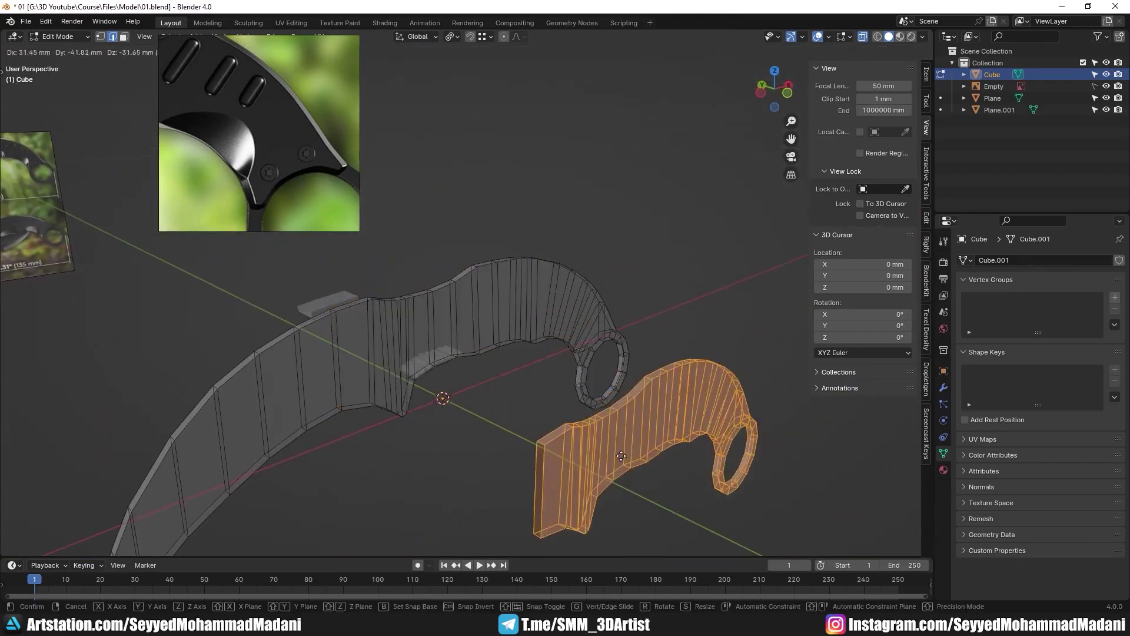
pyautogui.rightClick(644, 371)
pyautogui.press('p')
pyautogui.click(644, 372)
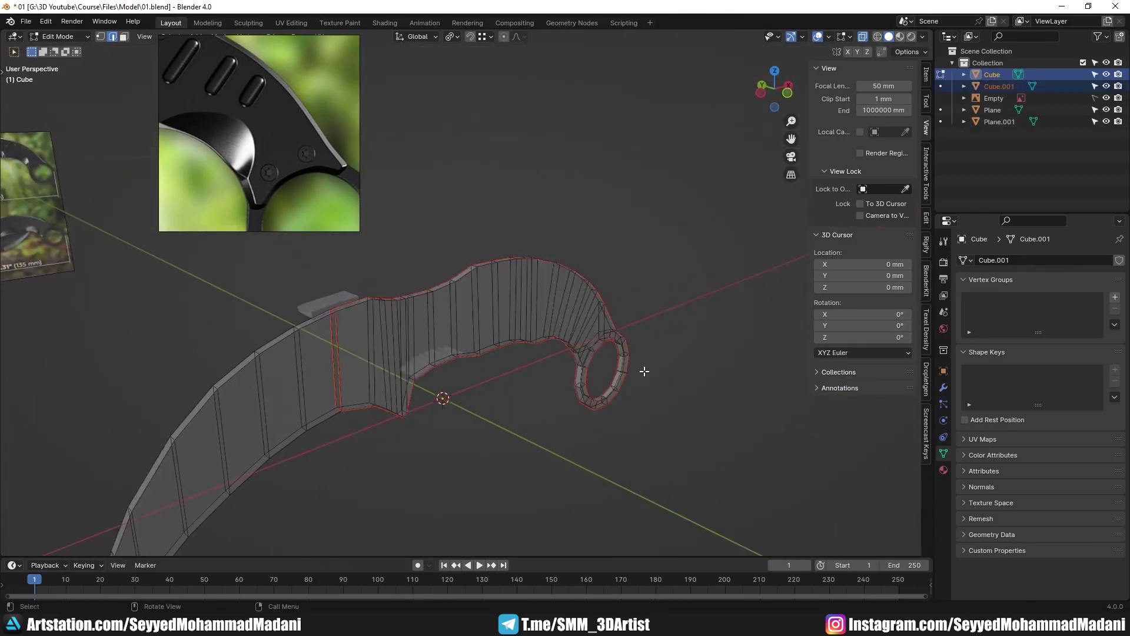
pyautogui.press('Tab')
pyautogui.click(571, 302)
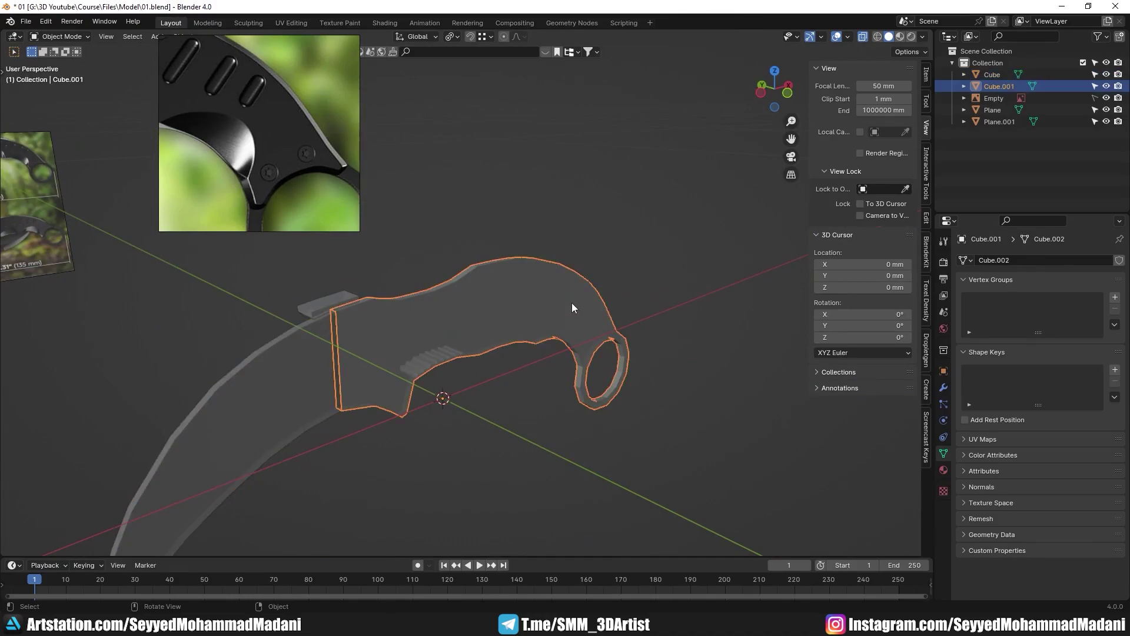
pyautogui.press('KP_Divide')
pyautogui.moveTo(518, 350)
pyautogui.mouseDown(button='middle')
pyautogui.moveTo(486, 336)
pyautogui.moveTo(507, 341)
pyautogui.mouseUp(button='middle')
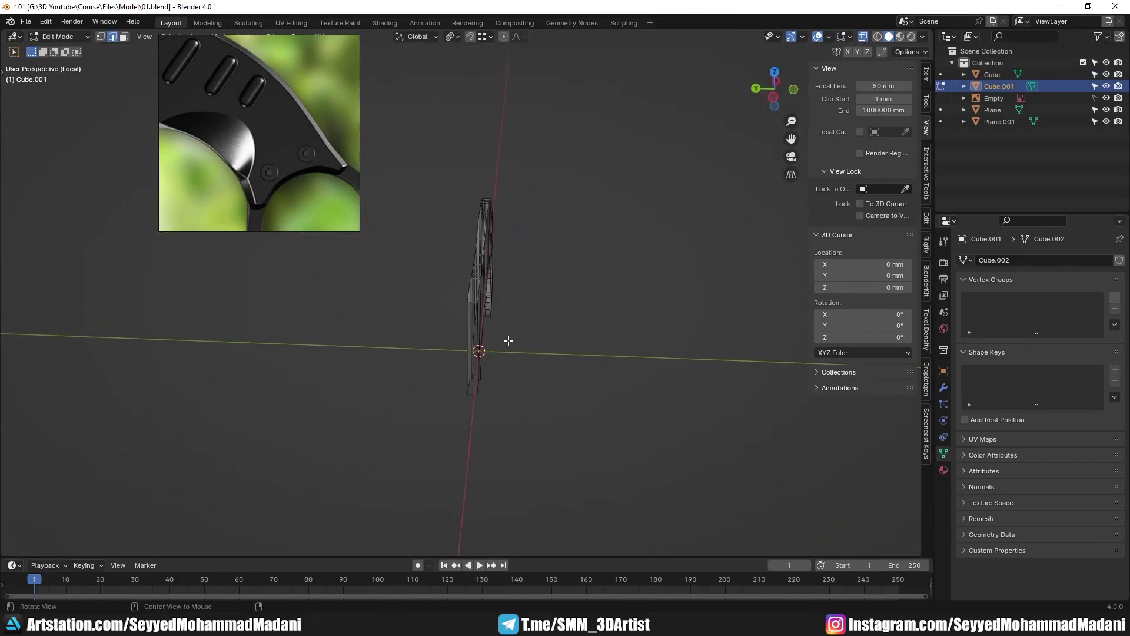
pyautogui.press('Tab')
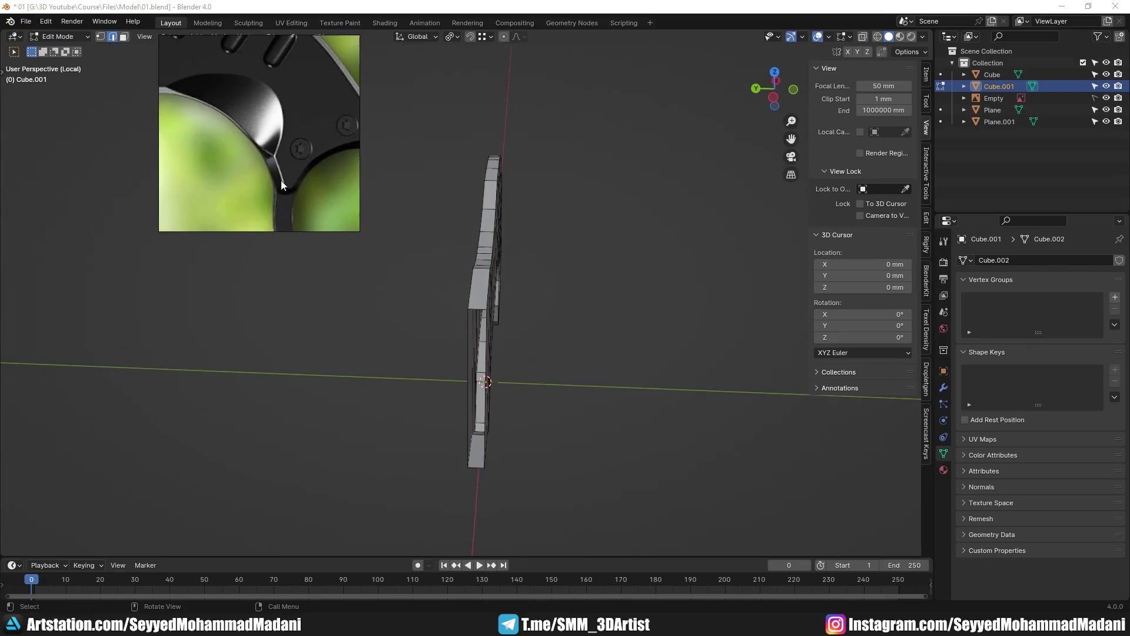
pyautogui.moveTo(500, 326); pyautogui.dragTo(477, 314, button='middle')
pyautogui.hotkey('ctrl', 'r')
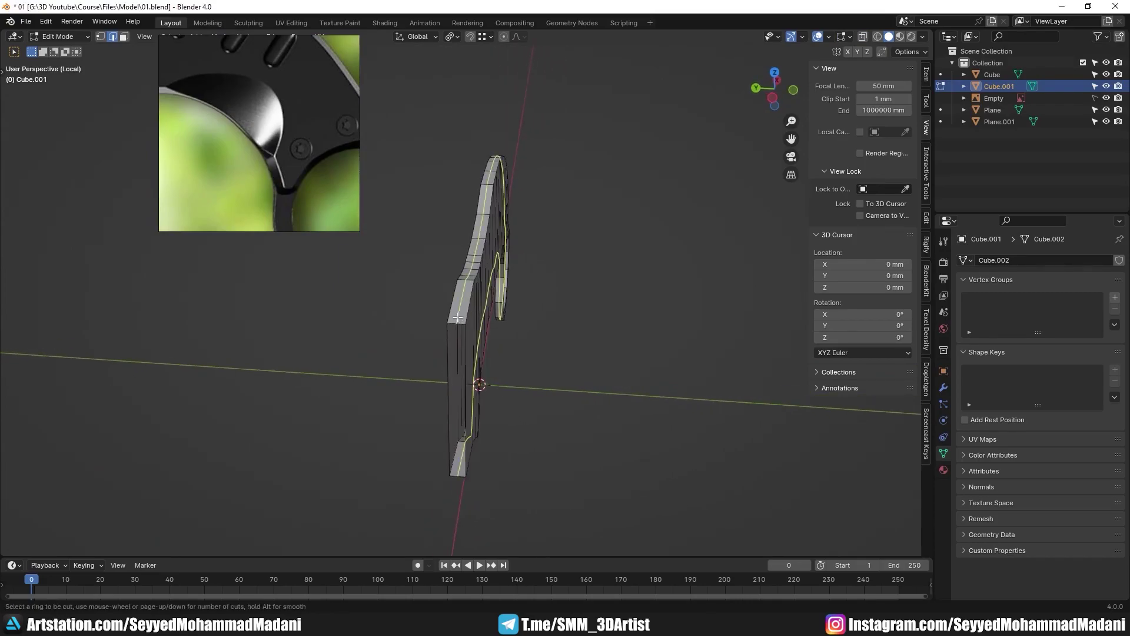
pyautogui.rightClick(492, 293)
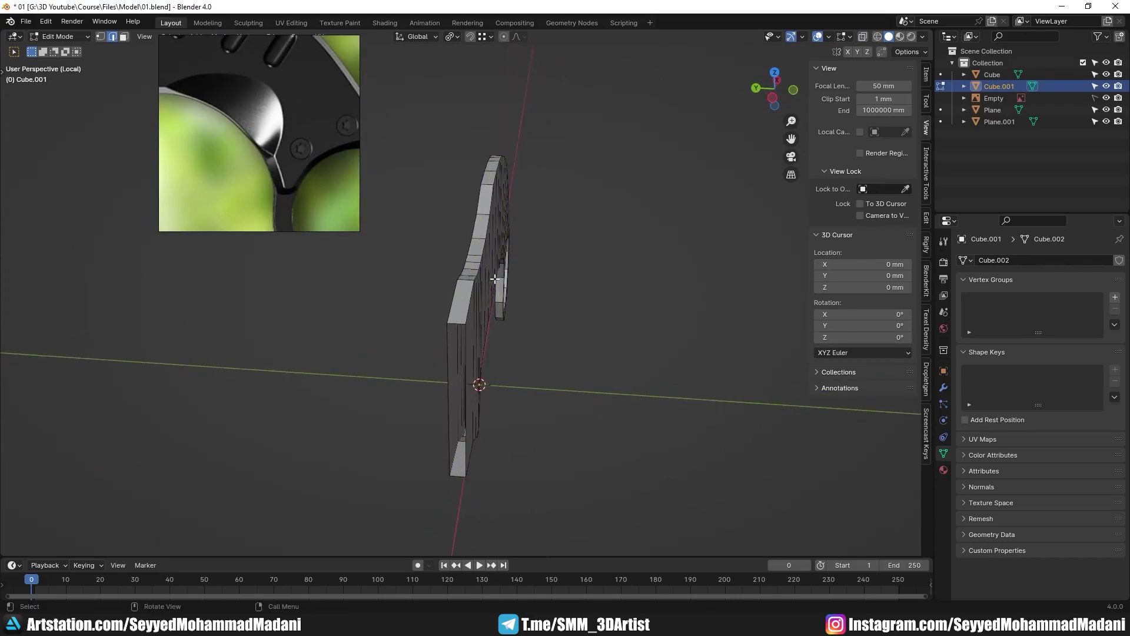
pyautogui.press('Tab')
pyautogui.press('Tab')
pyautogui.press('Tab')
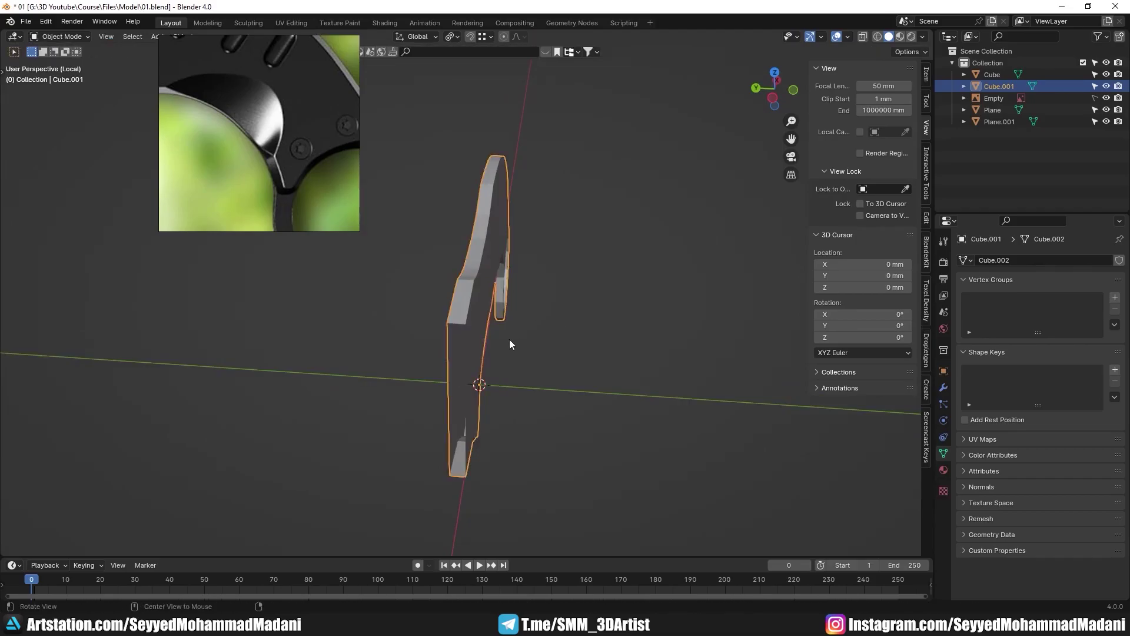
pyautogui.press('KP_Divide')
# - Move the handle copy about 2.5 mm along the negative Y axis, off the knife body
pyautogui.moveTo(470, 278); pyautogui.dragTo(582, 385, button='middle')
pyautogui.press('g')
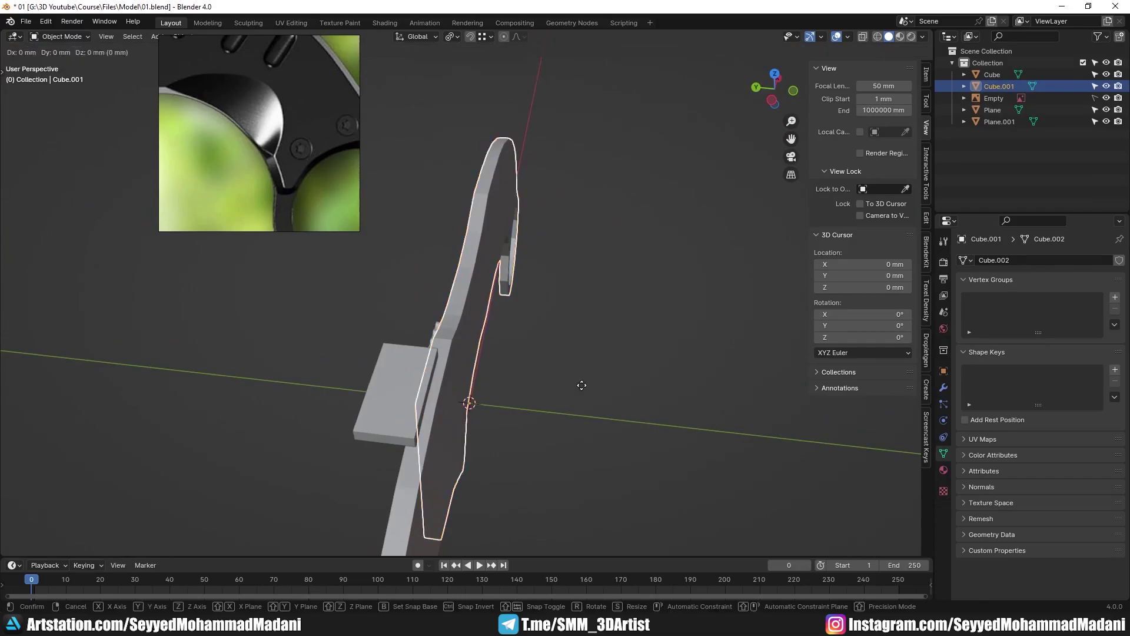
pyautogui.press('y')
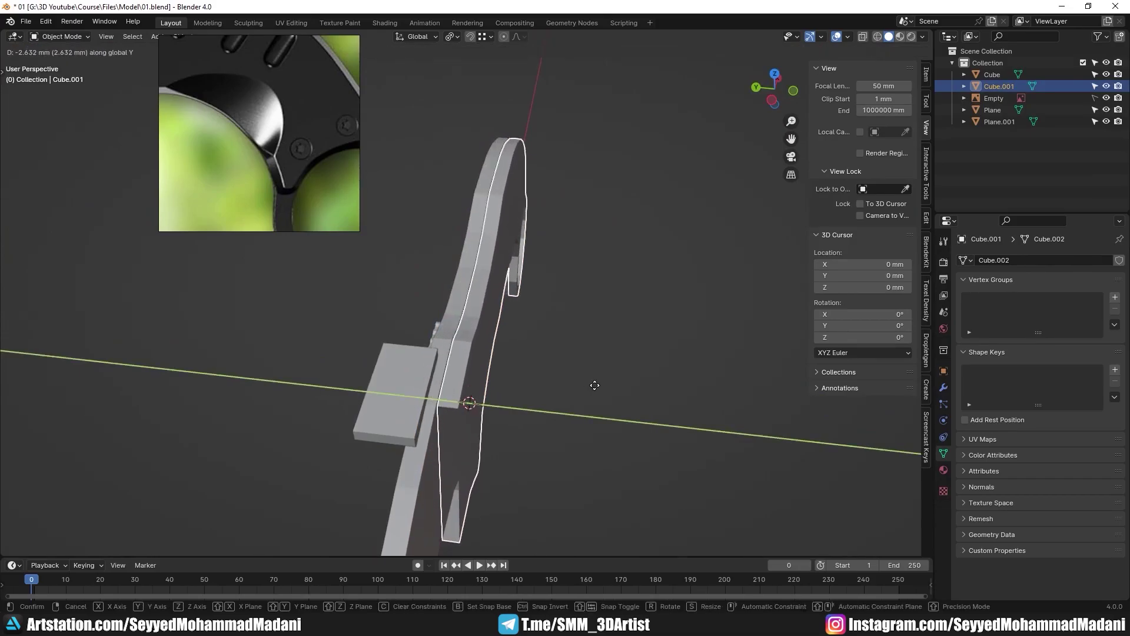
pyautogui.click(595, 385)
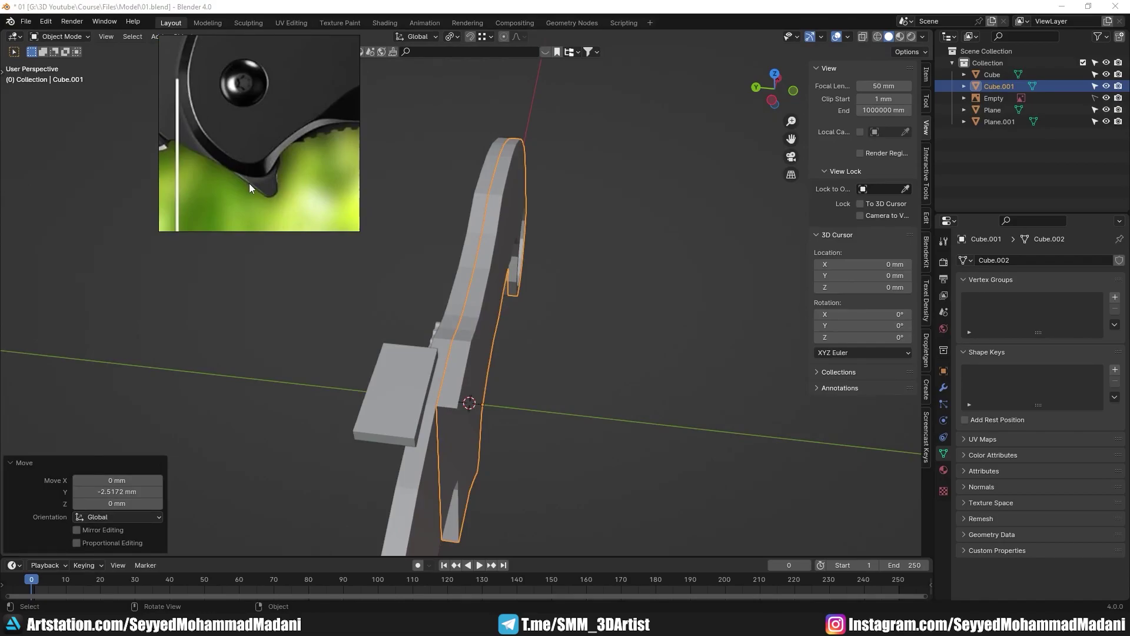
# - Open the handle copy for mesh editing in front view with see-through display, framing its finger ring over the reference
pyautogui.moveTo(540, 319); pyautogui.dragTo(496, 229, button='middle')
pyautogui.scroll(-6, 281, 147)
pyautogui.moveTo(383, 265); pyautogui.dragTo(471, 317, button='middle')
pyautogui.keyDown('shift'); pyautogui.moveTo(471, 318); pyautogui.dragTo(427, 354, button='middle'); pyautogui.keyUp('shift')
pyautogui.press('KP_1')
pyautogui.press('Tab')
pyautogui.scroll(1, 505, 349)
pyautogui.hotkey('alt', 'z')
pyautogui.keyDown('shift'); pyautogui.moveTo(641, 405); pyautogui.dragTo(400, 327, button='middle'); pyautogui.keyUp('shift')
pyautogui.scroll(-4, 298, 172)
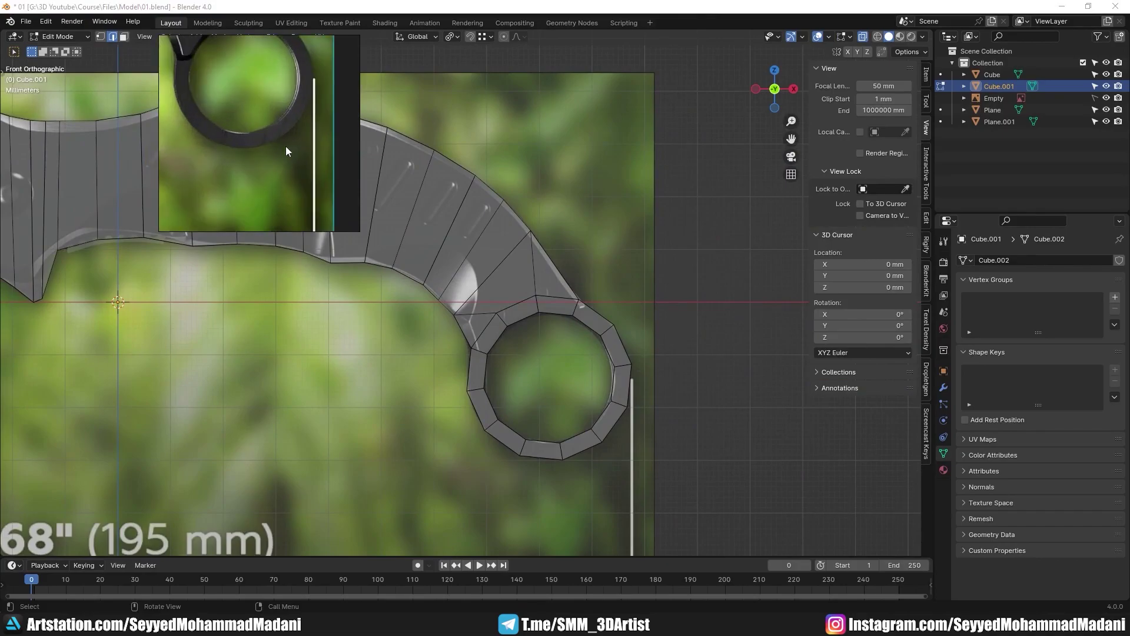
pyautogui.scroll(2, 629, 394)
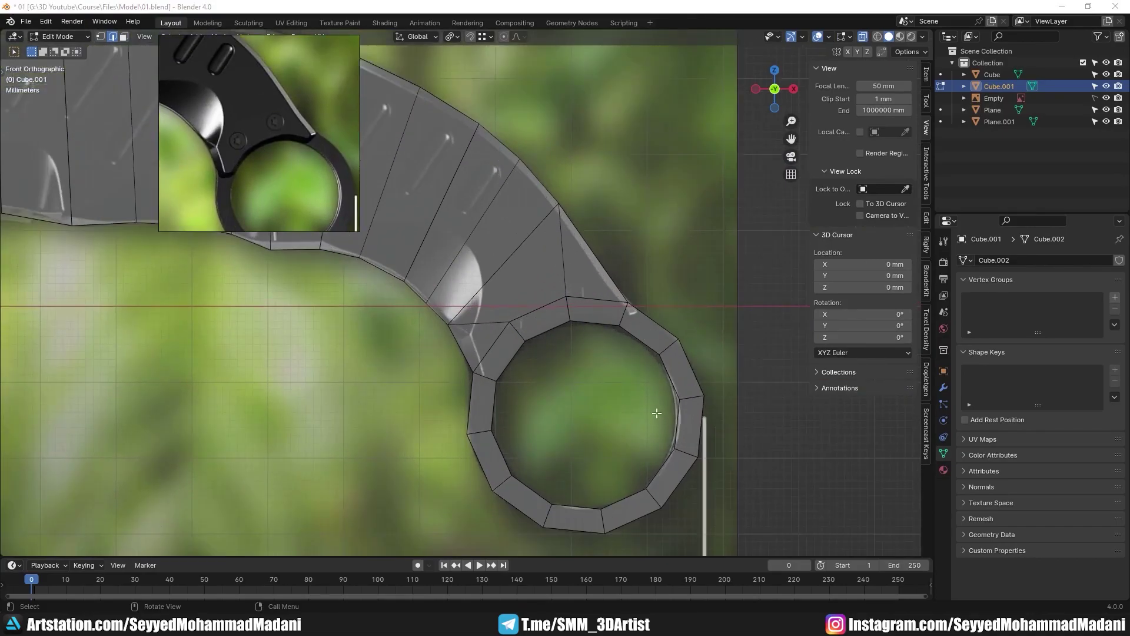
pyautogui.keyDown('shift'); pyautogui.moveTo(657, 414); pyautogui.dragTo(601, 356, button='middle'); pyautogui.keyUp('shift')
# - Try to delete the finger ring together with the triangular handle faces adjoining it
pyautogui.moveTo(739, 518); pyautogui.dragTo(398, 234)
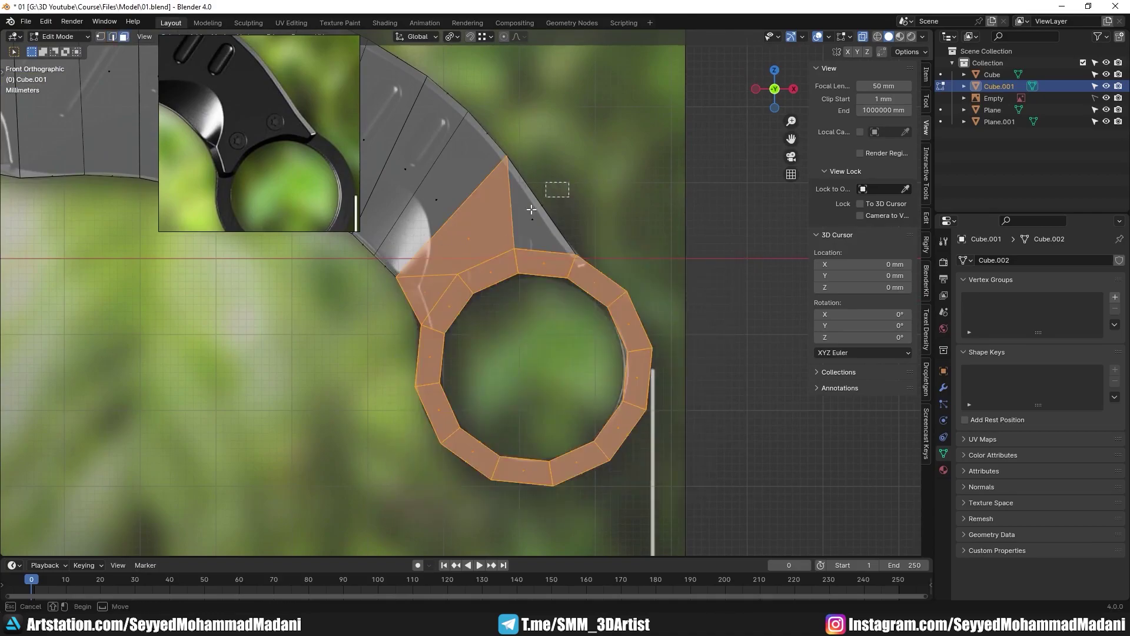
pyautogui.keyDown('shift'); pyautogui.moveTo(543, 201); pyautogui.dragTo(521, 238); pyautogui.keyUp('shift')
pyautogui.press('x')
pyautogui.click(544, 251)
# - Switch to wireframe display, try to extrude the exposed handle edge, and undo back past the ring deletion
pyautogui.keyDown('shift'); pyautogui.moveTo(477, 272); pyautogui.dragTo(516, 348, button='middle'); pyautogui.keyUp('shift')
pyautogui.scroll(1, 491, 297)
pyautogui.press('2')
pyautogui.click(474, 268)
pyautogui.press('z')
pyautogui.click(551, 341)
pyautogui.scroll(1, 542, 345)
pyautogui.press('e')
pyautogui.rightClick(536, 383)
pyautogui.hotkey('ctrl', 'z')
# - Select only the finger ring's faces, leaving the adjoining handle faces out of the selection
pyautogui.press('3')
pyautogui.press('l')
pyautogui.scroll(-2, 535, 386)
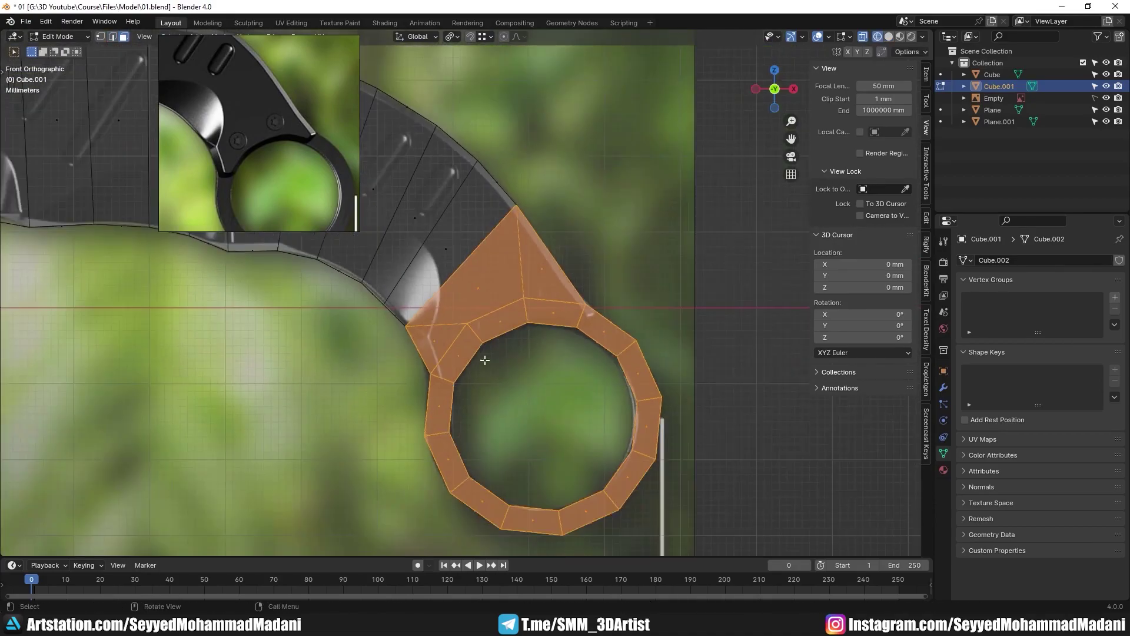
pyautogui.moveTo(414, 348)
pyautogui.mouseDown(button='middle')
pyautogui.moveTo(471, 278)
pyautogui.moveTo(539, 257)
pyautogui.mouseUp(button='middle')
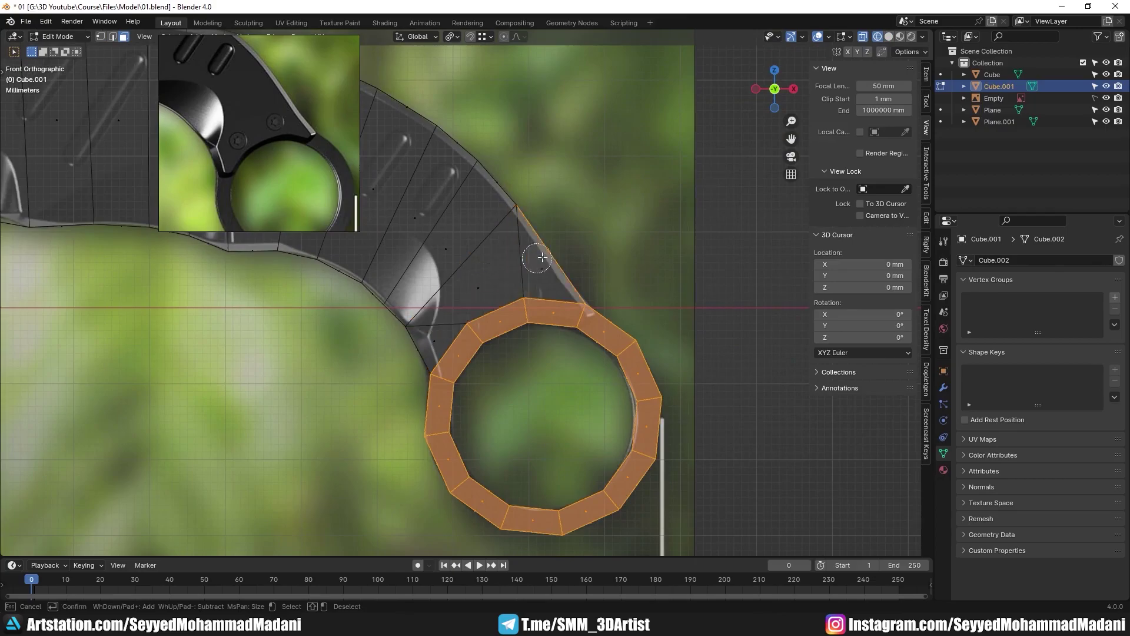
# - Try to delete the whole selected finger ring from the handle copy
pyautogui.press('x')
pyautogui.click(513, 270)
pyautogui.scroll(3, 569, 352)
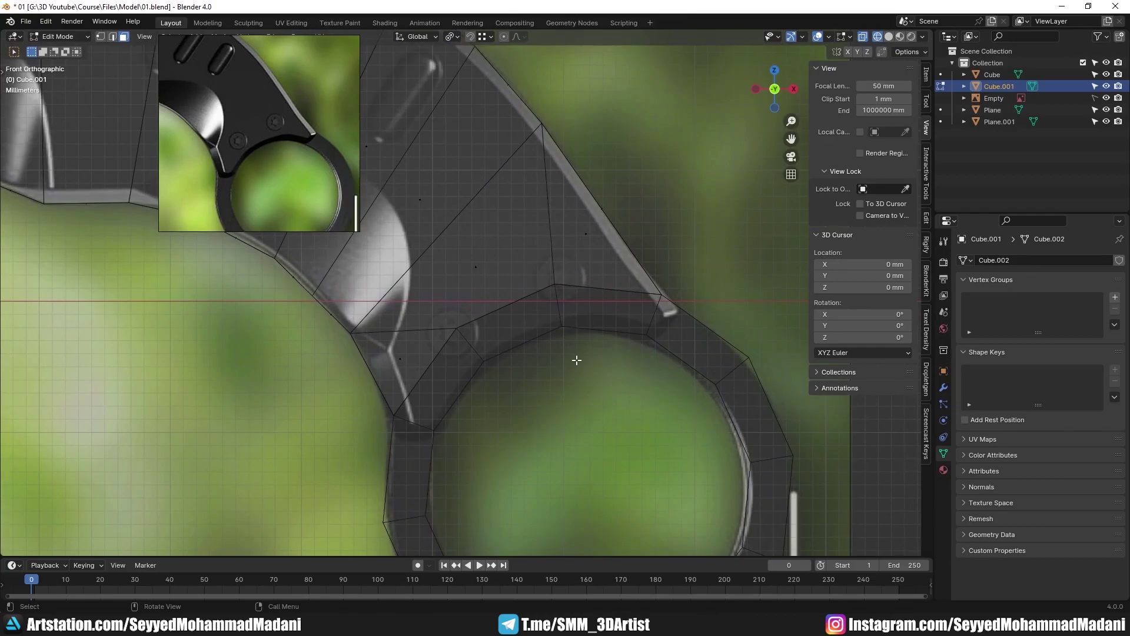
pyautogui.hotkey('ctrl', 'z')
# - Exclude the ring segments bordering the handle from the selection and delete the remaining ring faces
pyautogui.scroll(-1, 577, 360)
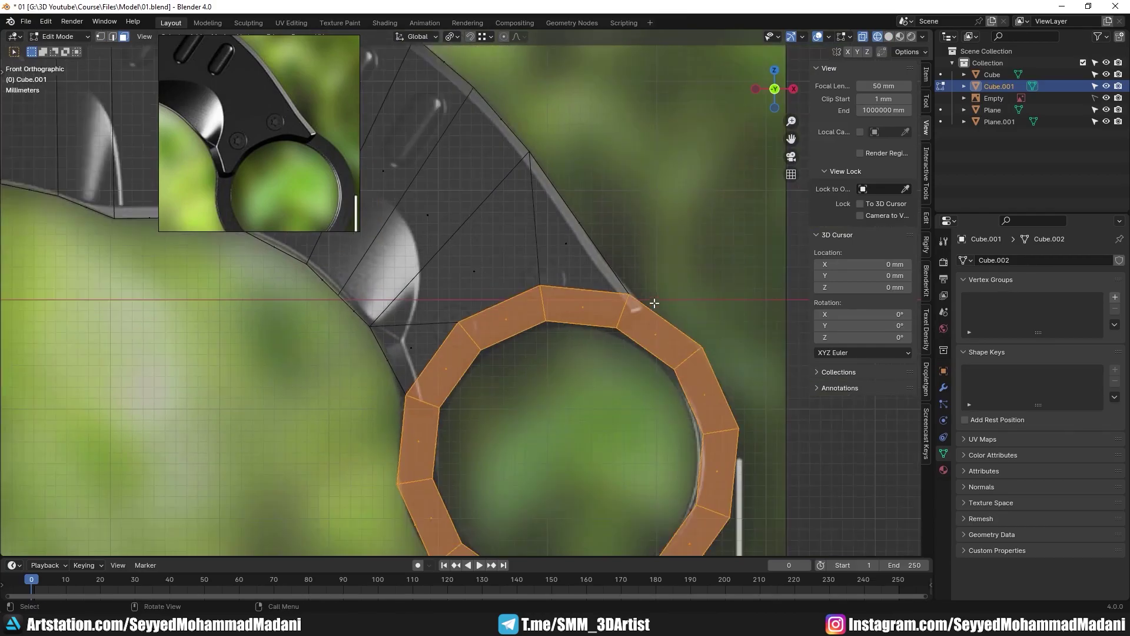
pyautogui.press('c')
pyautogui.middleClick(578, 305)
pyautogui.moveTo(531, 292); pyautogui.dragTo(453, 362, button='middle')
pyautogui.press('Escape')
pyautogui.press('x')
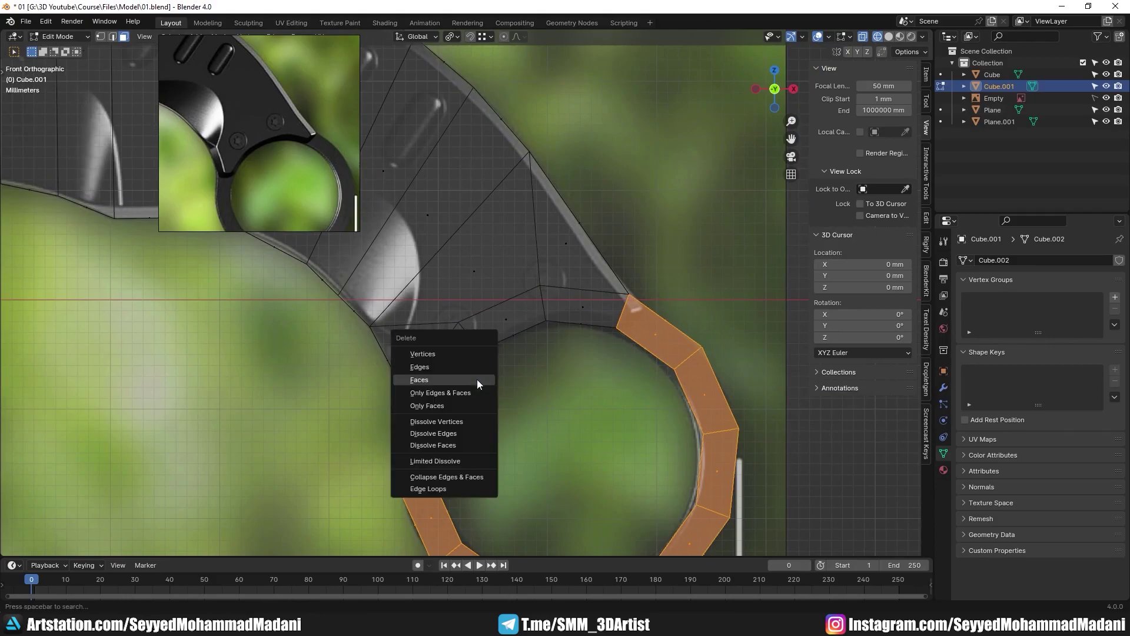
pyautogui.click(477, 379)
# - Extrude the open edge at the ring's inner-curve side about 1.4 mm downward and scale it to about 0.67
pyautogui.moveTo(530, 395); pyautogui.dragTo(540, 360, button='middle')
pyautogui.hotkey('alt', 'z')
pyautogui.press('KP_1')
pyautogui.hotkey('alt', 'z')
pyautogui.scroll(2, 518, 399)
pyautogui.scroll(2, 520, 368)
pyautogui.press('g')
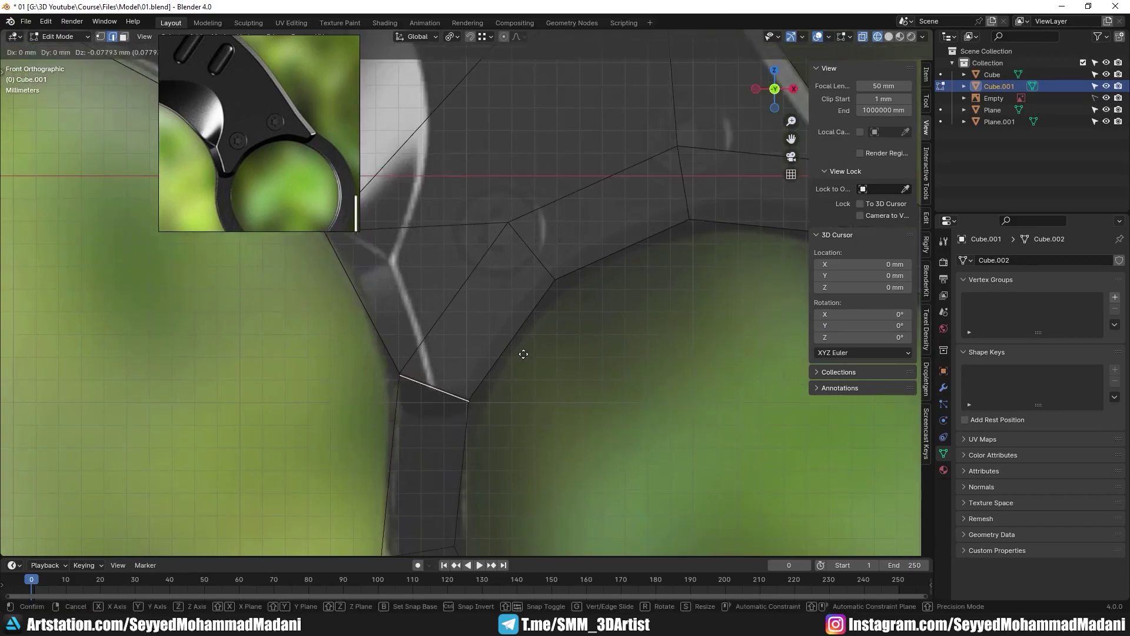
pyautogui.click(527, 389)
pyautogui.press('s')
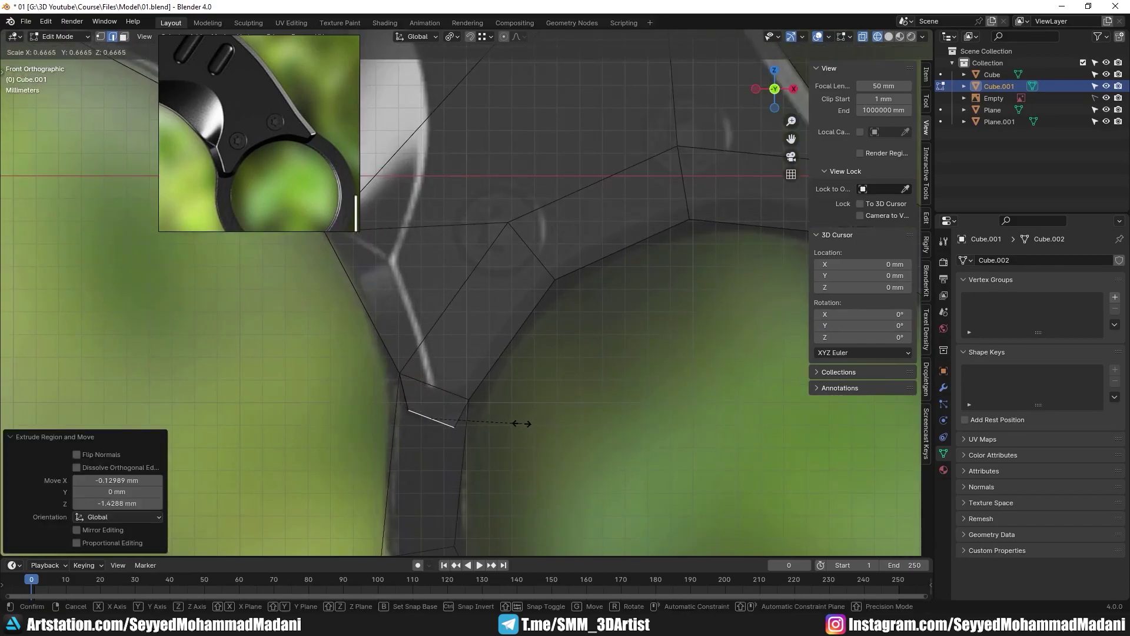
pyautogui.click(521, 423)
# - Extrude the open edge on the spine side about 1.8 mm along the ring, scale it to 0.531, and angle it to fit the reference
pyautogui.hotkey('alt', 'a')
pyautogui.keyDown('shift'); pyautogui.moveTo(648, 327); pyautogui.dragTo(442, 368, button='middle'); pyautogui.keyUp('shift')
pyautogui.keyDown('shift'); pyautogui.moveTo(733, 341); pyautogui.dragTo(569, 383, button='middle'); pyautogui.keyUp('shift')
pyautogui.press('g')
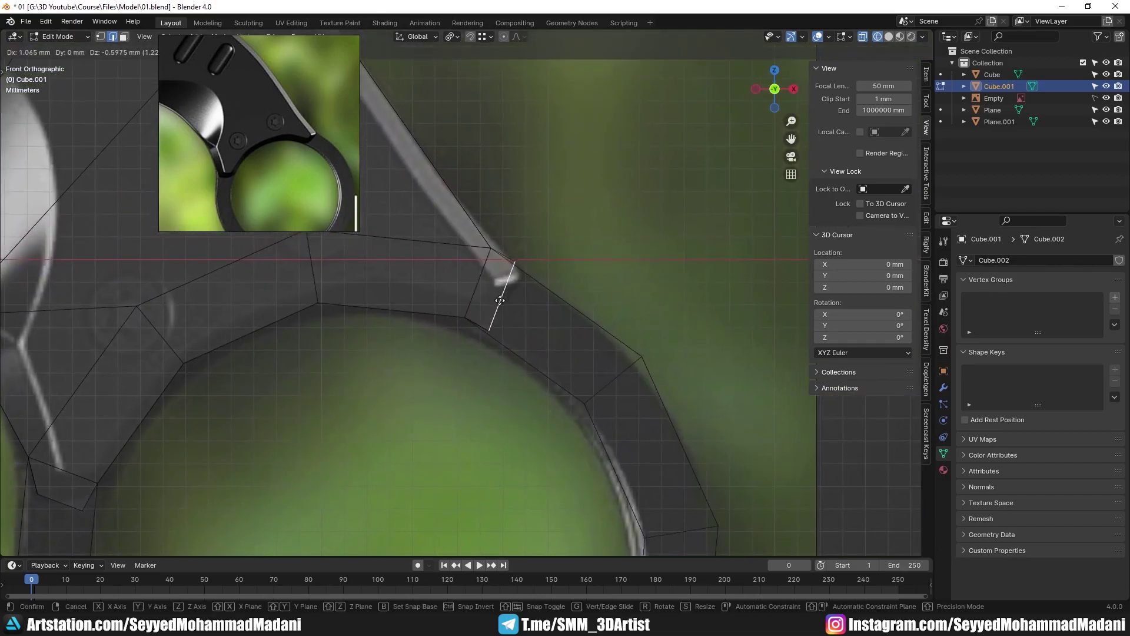
pyautogui.click(506, 307)
pyautogui.press('s')
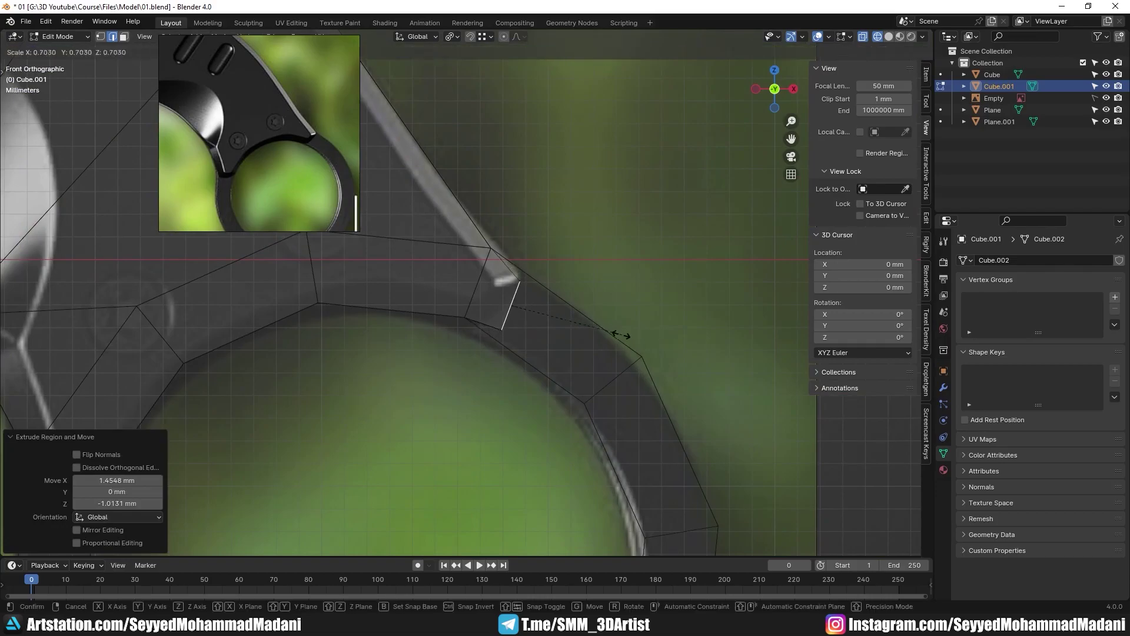
pyautogui.click(591, 336)
pyautogui.press('r')
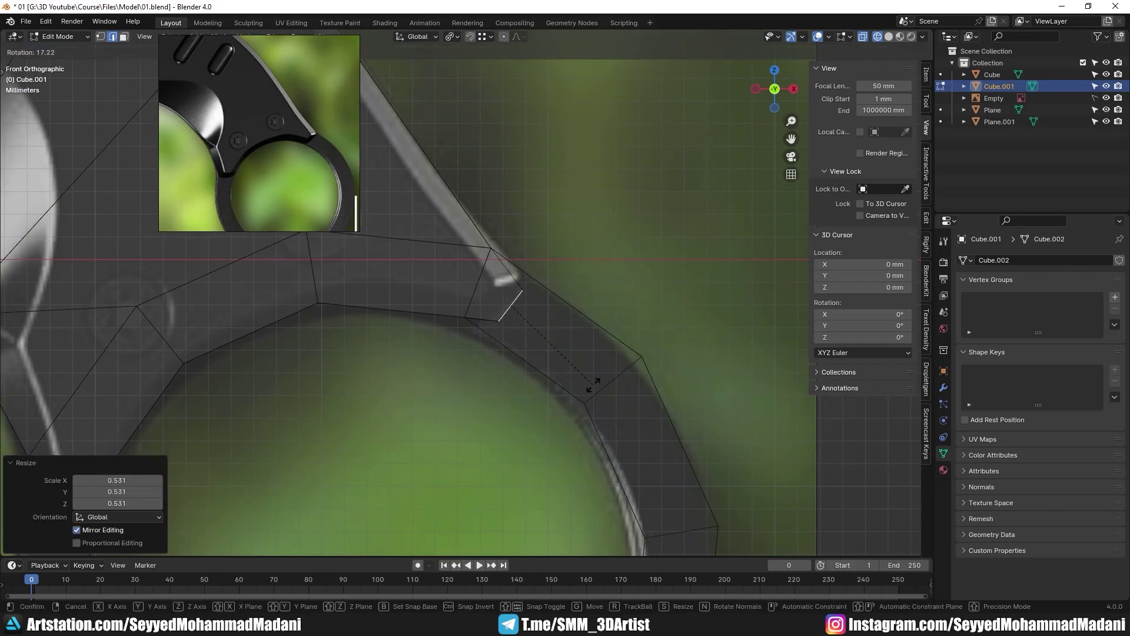
pyautogui.click(585, 384)
pyautogui.press('g')
pyautogui.click(578, 371)
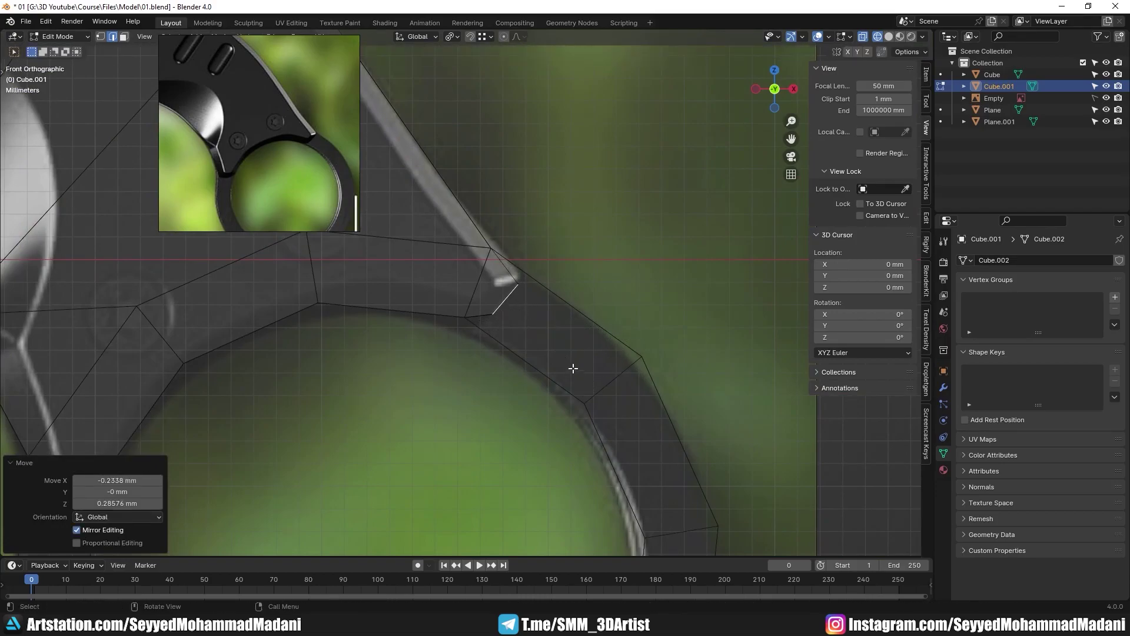
# - Rotate the tip edge on the inner-curve side by -13.4° to follow the ring's direction
pyautogui.scroll(-4, 578, 371)
pyautogui.hotkey('alt', 'a')
pyautogui.scroll(5, 345, 391)
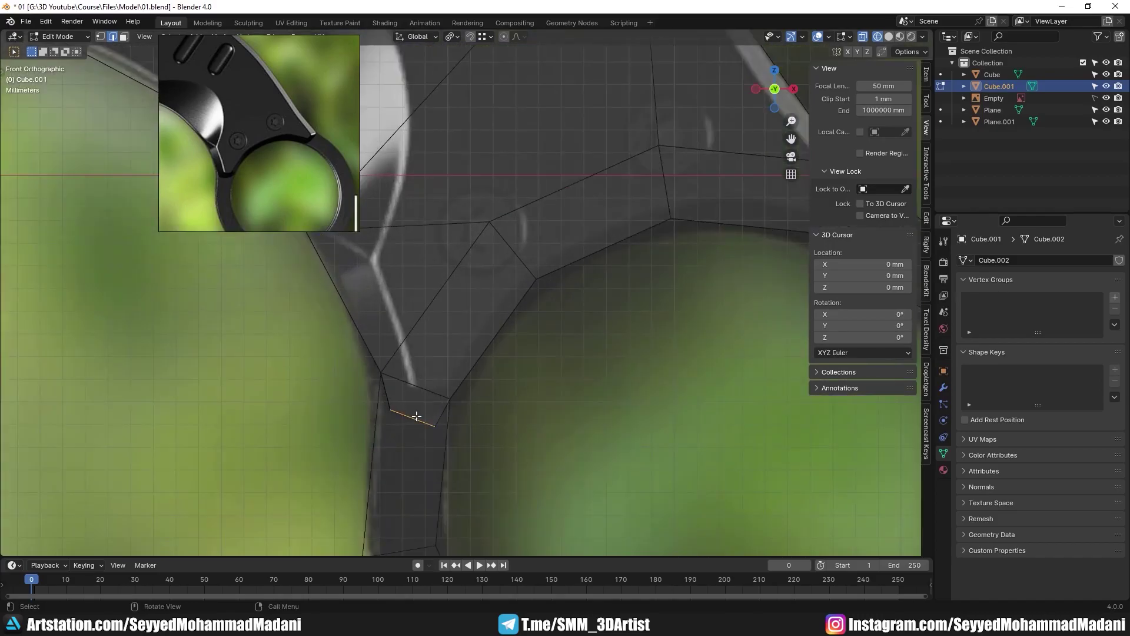
pyautogui.press('r')
pyautogui.click(571, 396)
# - Save the Blender file and store a new version as 02.blend
pyautogui.scroll(-6, 530, 348)
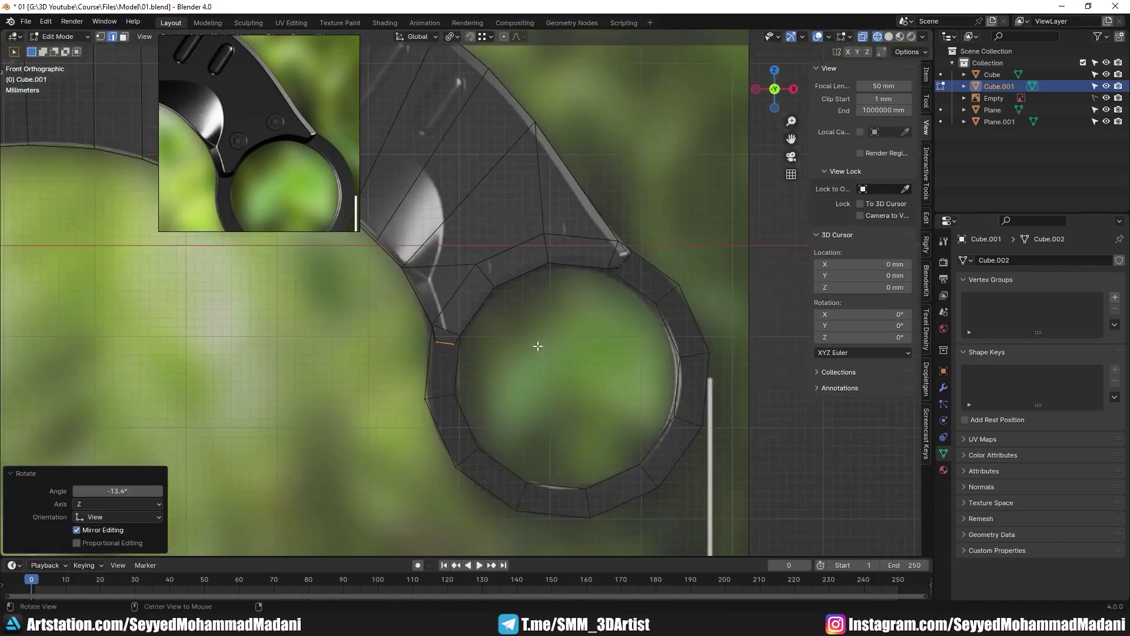
pyautogui.hotkey('ctrl', 's')
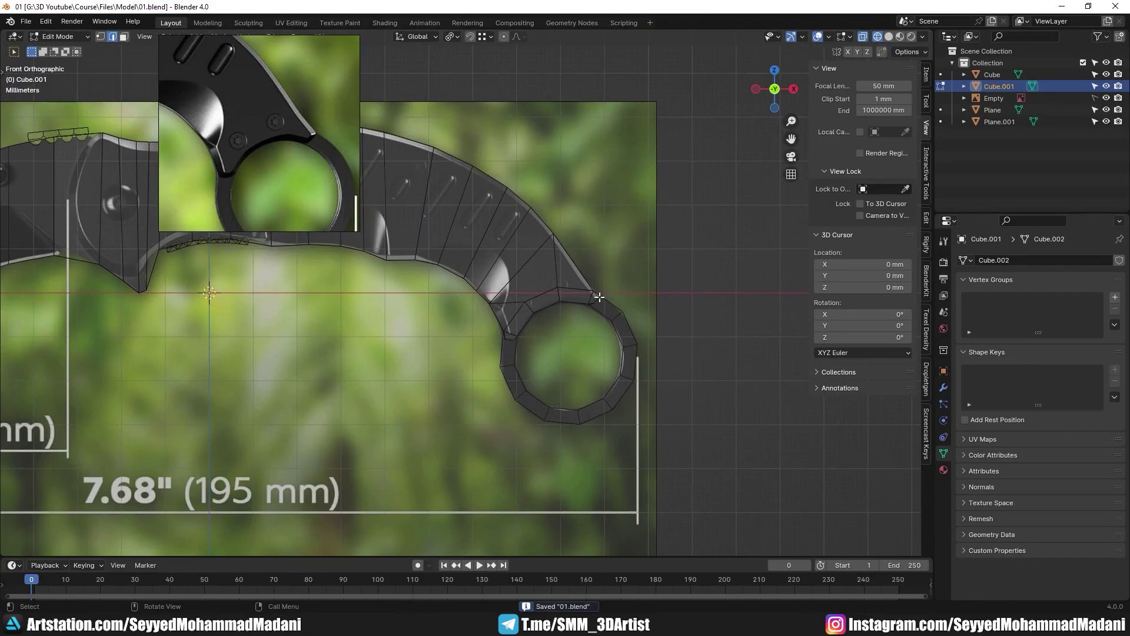
pyautogui.keyDown('shift'); pyautogui.moveTo(508, 442); pyautogui.dragTo(571, 500, button='middle'); pyautogui.keyUp('shift')
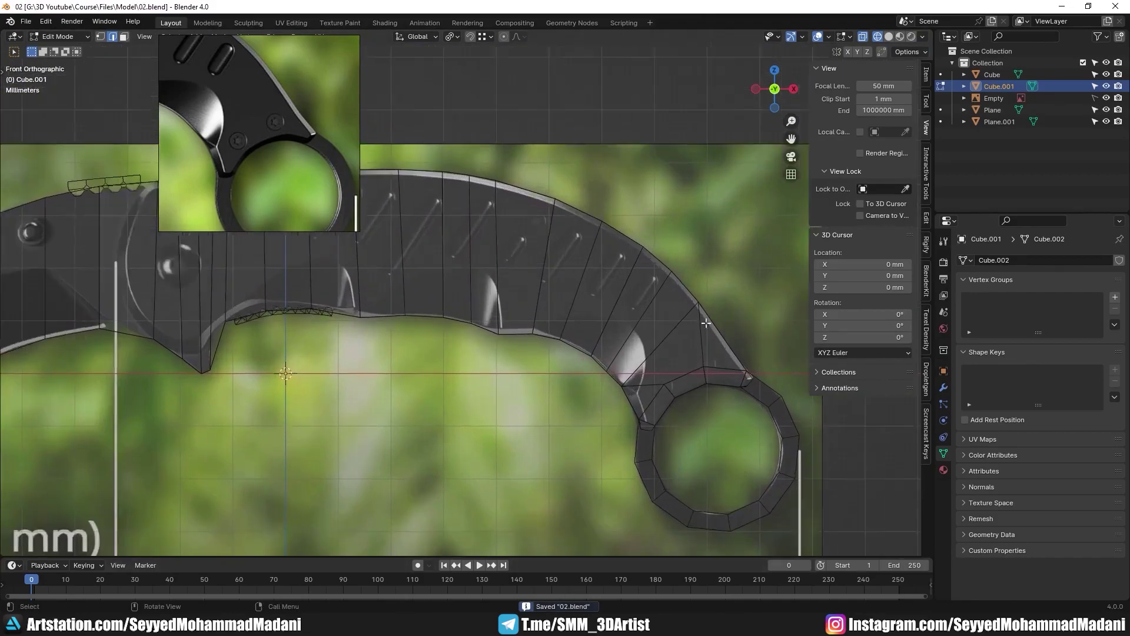
# - Check the reference's edge highlight and select the outline edges of the handle's front face, including both tips and the ring-side curve
pyautogui.scroll(4, 475, 252)
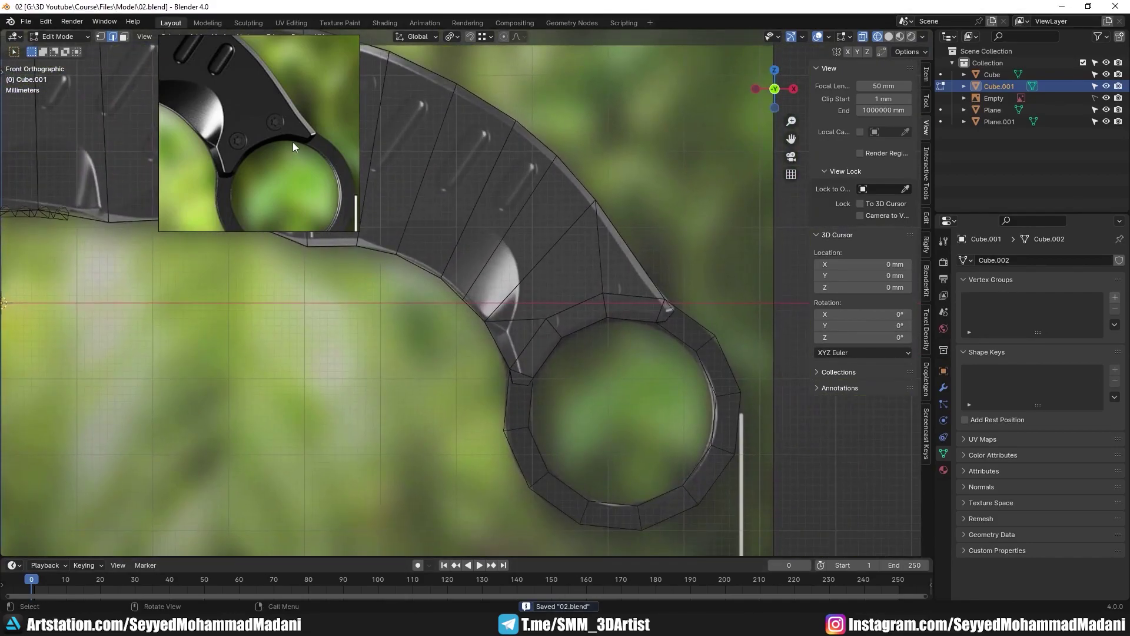
pyautogui.scroll(5, 293, 143)
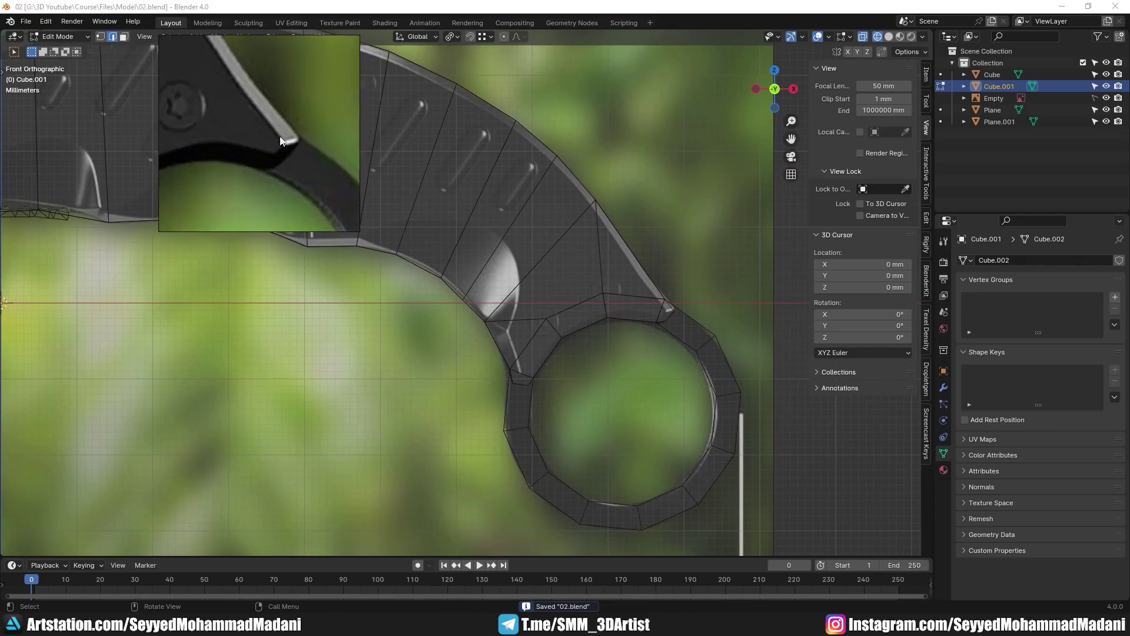
pyautogui.scroll(-3, 587, 312)
pyautogui.moveTo(587, 312); pyautogui.dragTo(575, 288, button='middle')
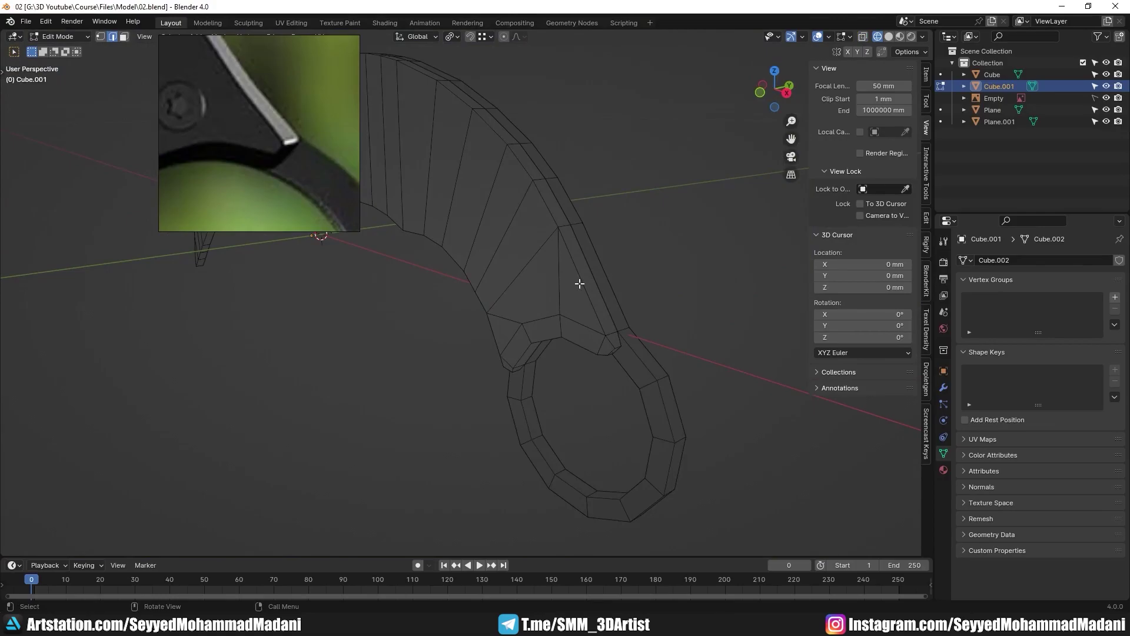
pyautogui.moveTo(545, 249); pyautogui.dragTo(522, 280, button='middle')
pyautogui.click(368, 303)
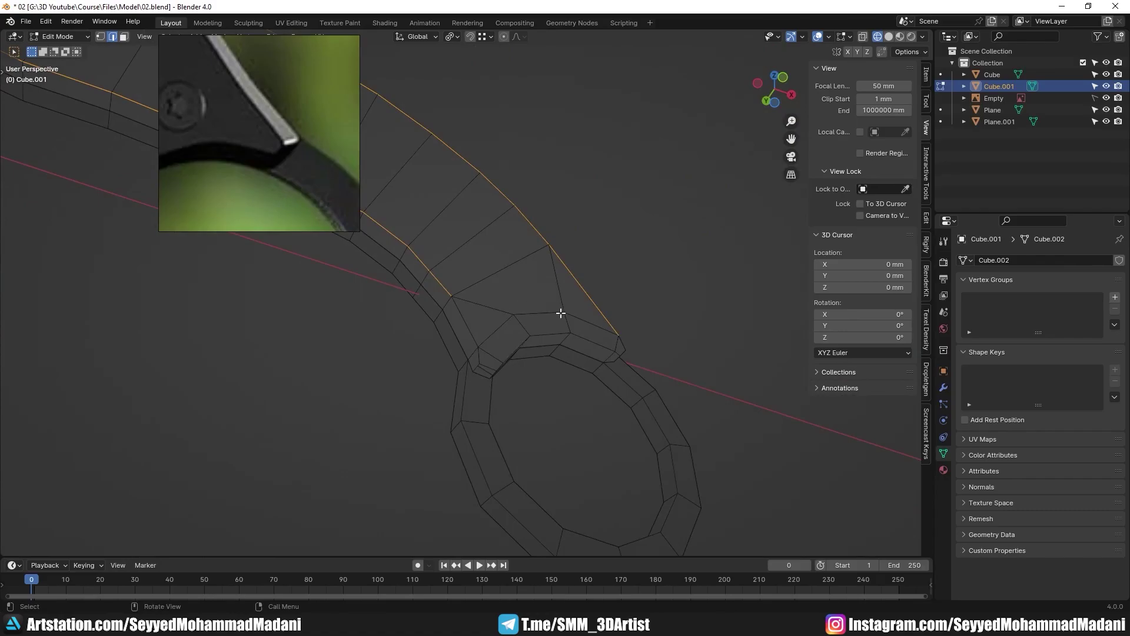
pyautogui.scroll(2, 480, 337)
pyautogui.moveTo(507, 417); pyautogui.dragTo(545, 356, button='middle')
pyautogui.keyDown('shift'); pyautogui.moveTo(671, 206); pyautogui.dragTo(548, 352, button='middle'); pyautogui.keyUp('shift')
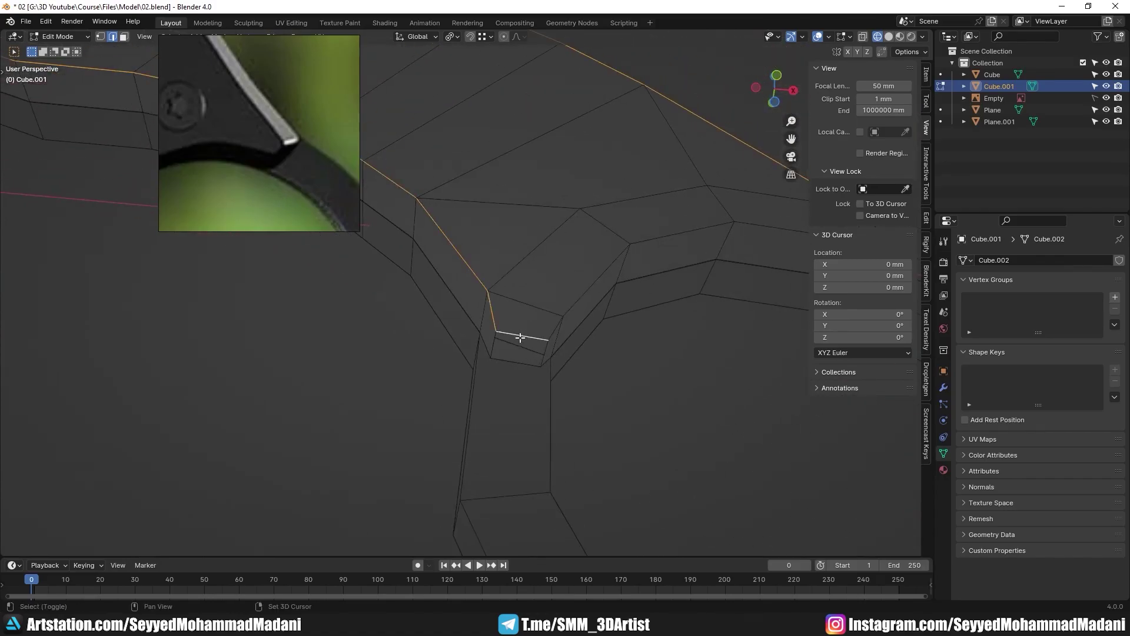
pyautogui.keyDown('shift'); pyautogui.moveTo(580, 288); pyautogui.dragTo(513, 308, button='middle'); pyautogui.keyUp('shift')
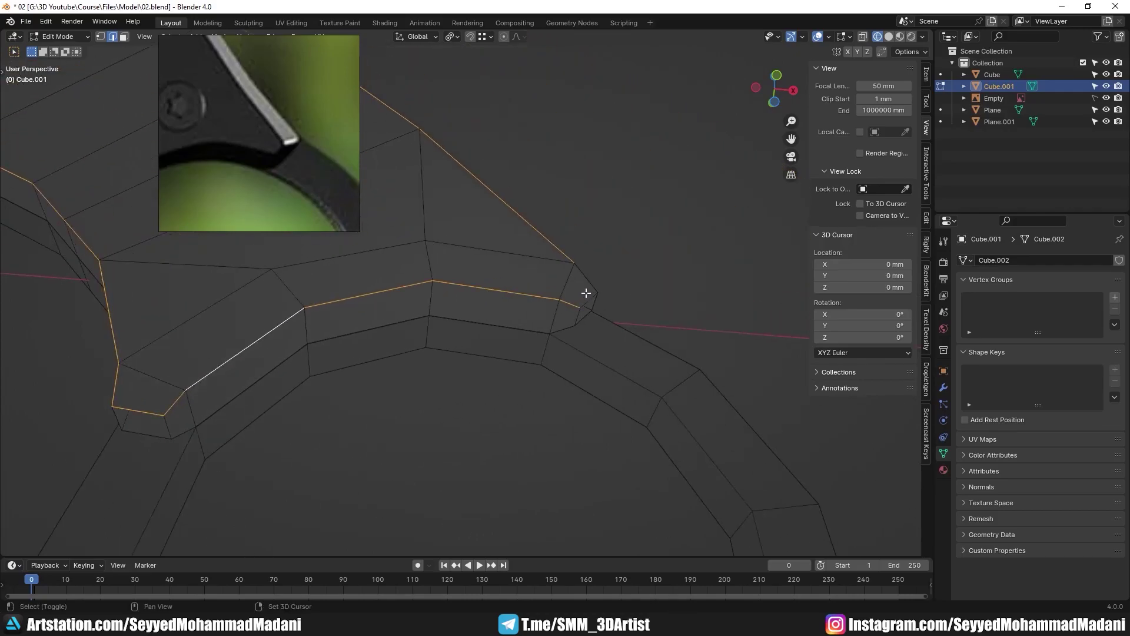
# - Apply the handle copy's object transforms and return to its selected outline edges in front view
pyautogui.press('KP_1')
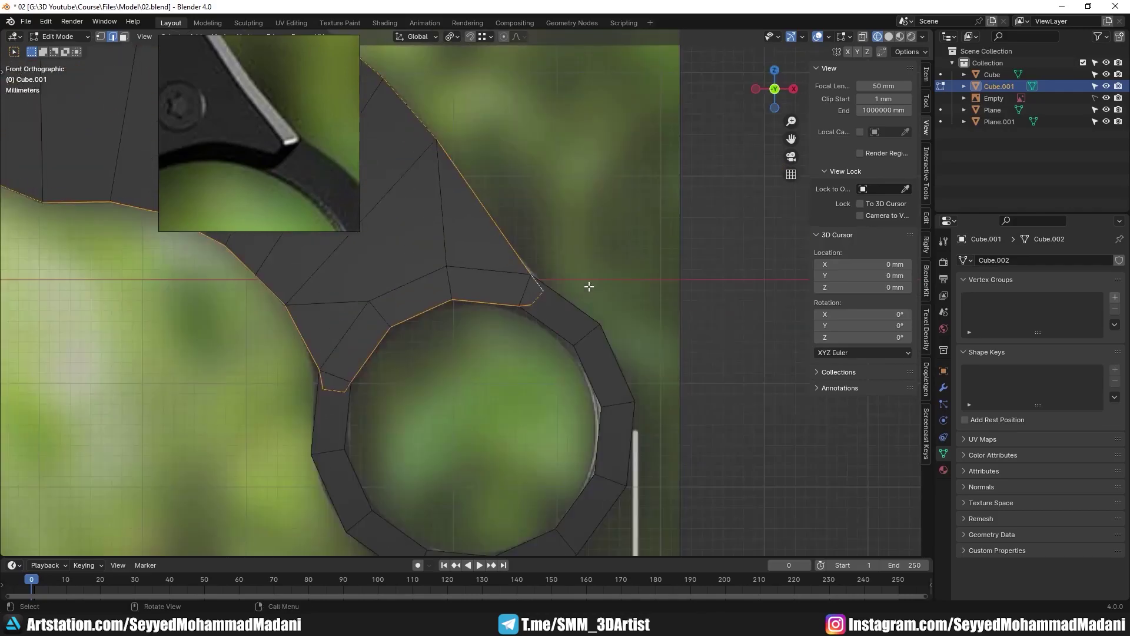
pyautogui.scroll(-2, 536, 197)
pyautogui.press('Tab')
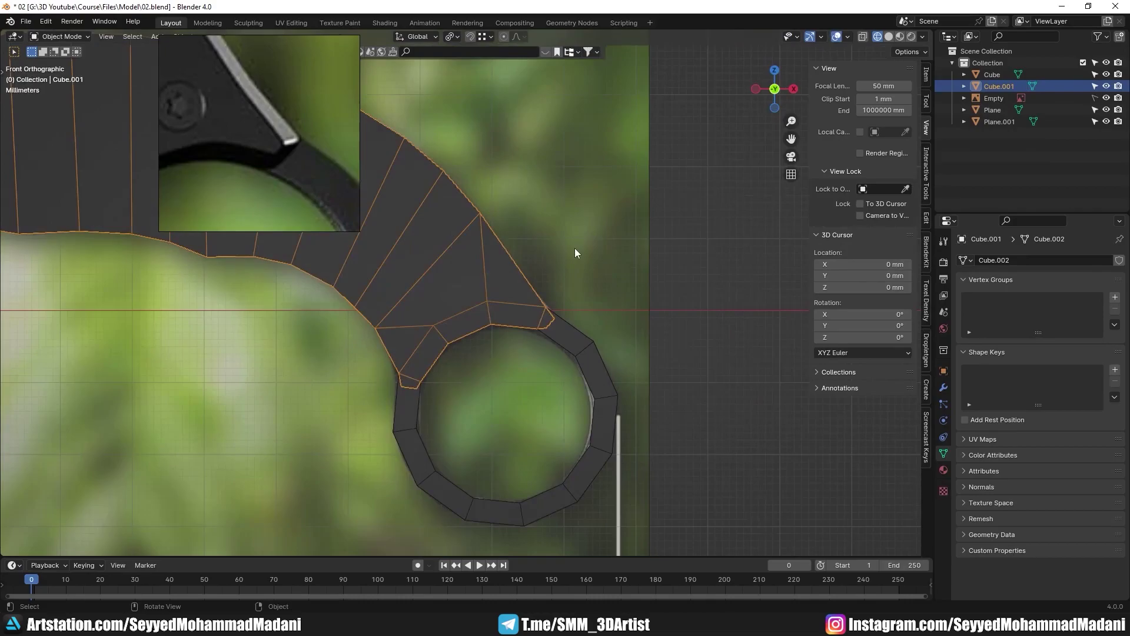
pyautogui.hotkey('ctrl', 'a')
pyautogui.click(571, 271)
pyautogui.press('Tab')
pyautogui.scroll(4, 585, 323)
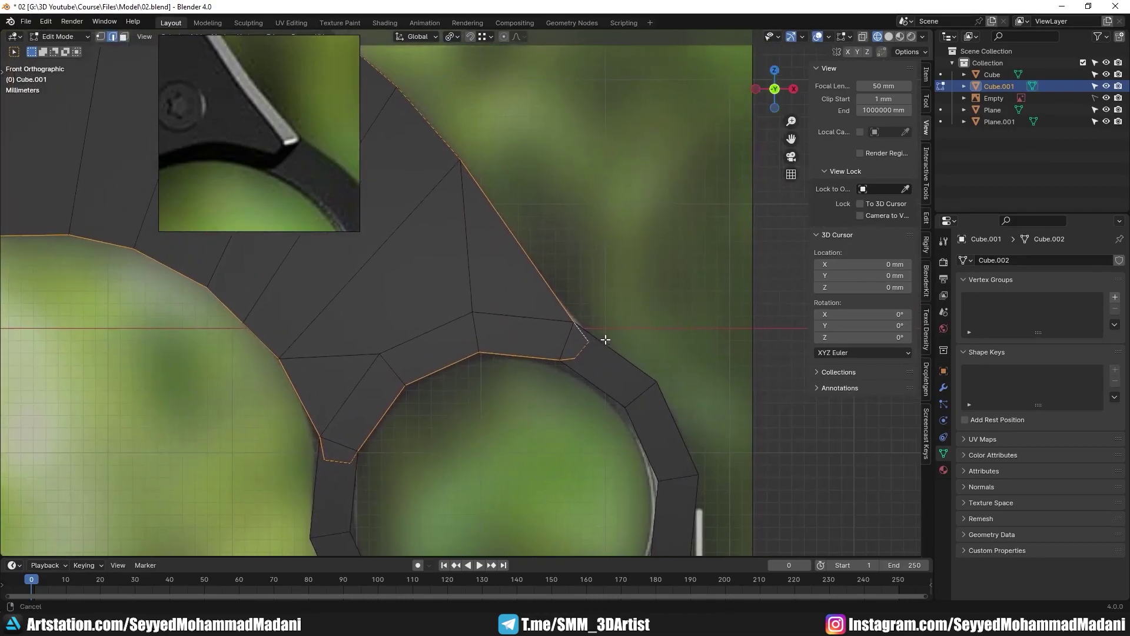
# - Shrink the selected outline edges of the handle's front face inward with Shrink/Fatten, using an offset of about -1.42 mm
pyautogui.press('s')
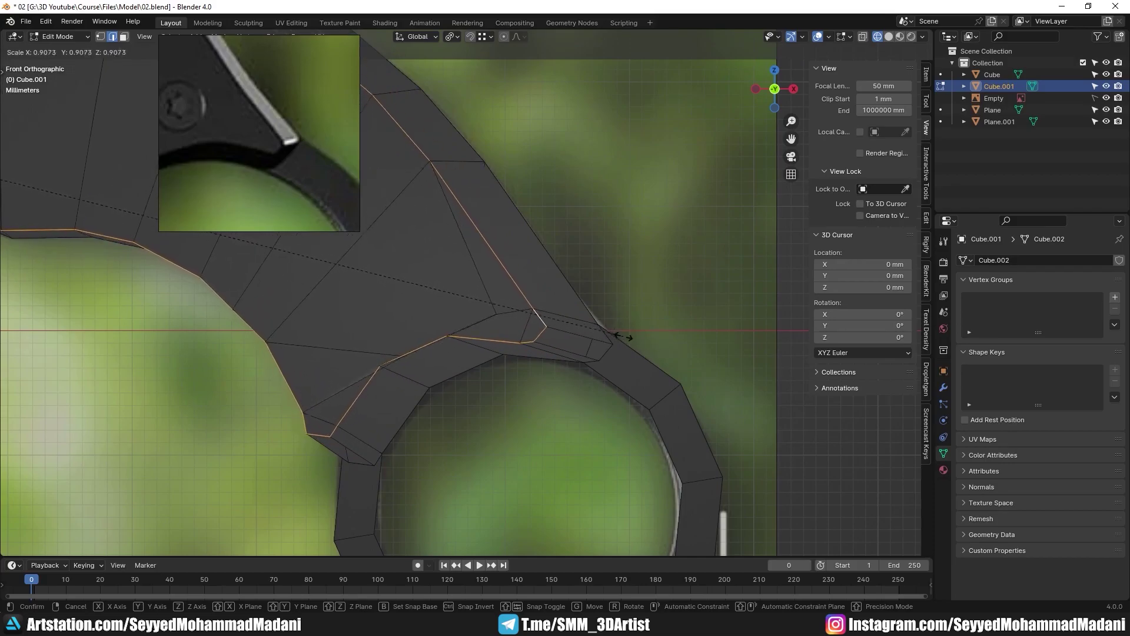
pyautogui.rightClick(671, 337)
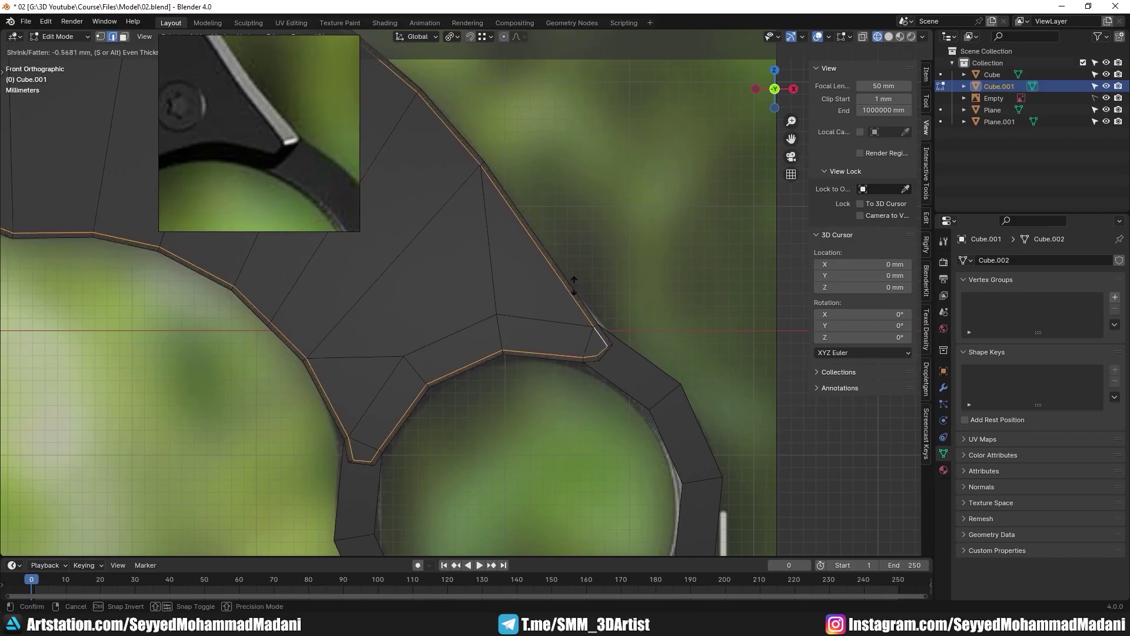
pyautogui.click(601, 311)
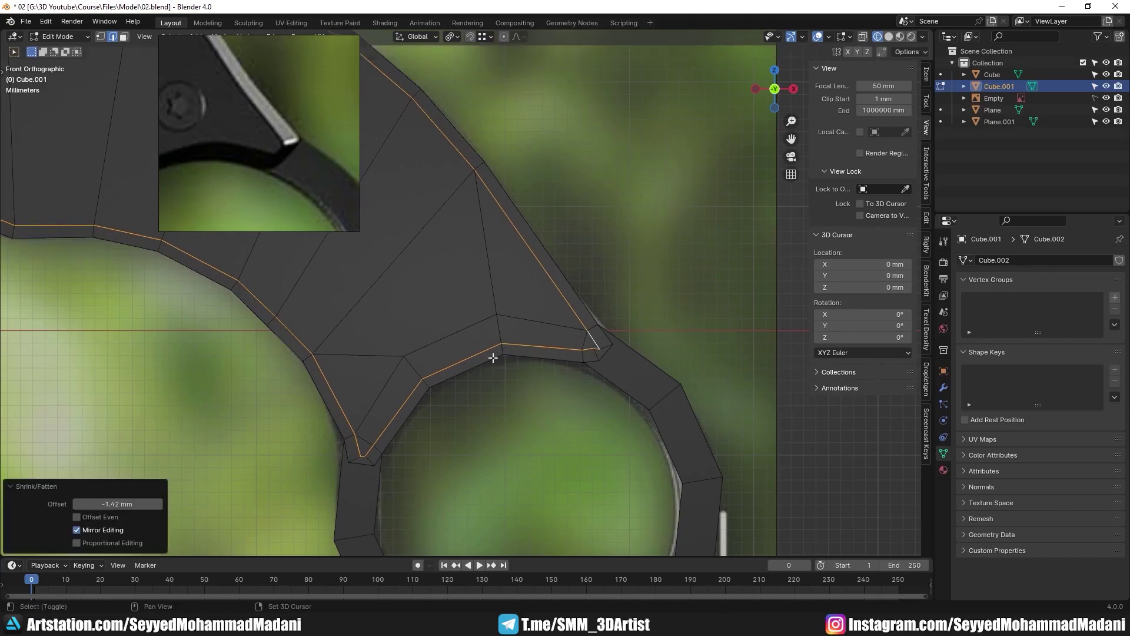
# - Reposition the two inset vertices at the handle's inner-curve tip to even out the border beside the ring
pyautogui.keyDown('shift'); pyautogui.moveTo(386, 419); pyautogui.dragTo(411, 293, button='middle'); pyautogui.keyUp('shift')
pyautogui.scroll(5, 412, 292)
pyautogui.press('1')
pyautogui.keyDown('shift'); pyautogui.moveTo(298, 389); pyautogui.dragTo(425, 358, button='middle'); pyautogui.keyUp('shift')
pyautogui.scroll(1, 428, 361)
pyautogui.scroll(2, 428, 362)
pyautogui.hotkey('alt', 'a')
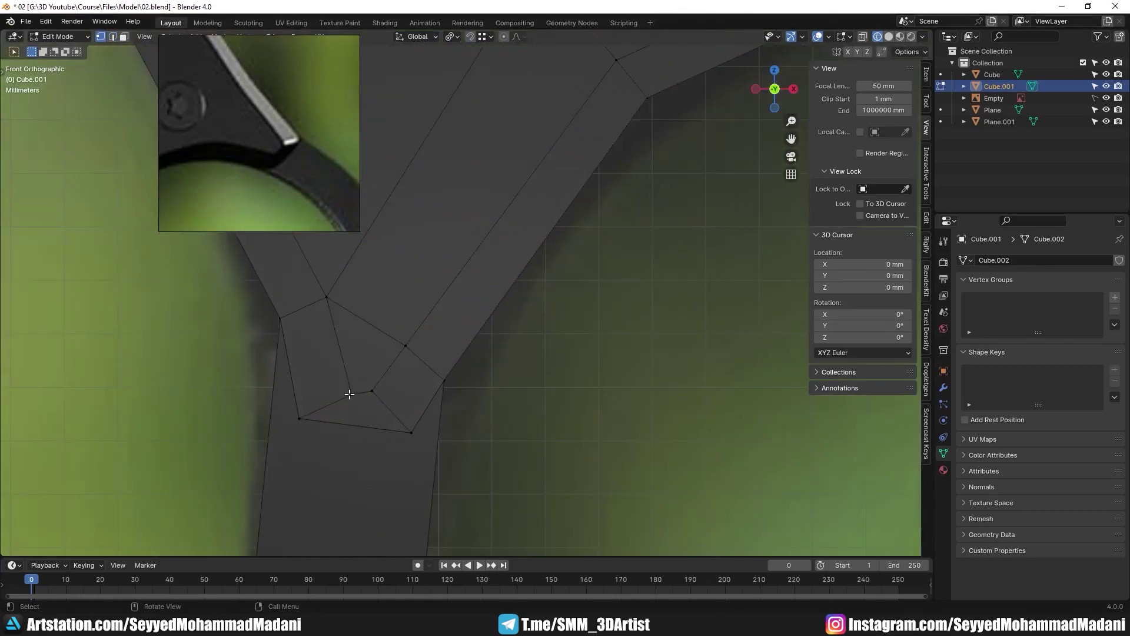
pyautogui.press('g')
pyautogui.click(480, 454)
pyautogui.click(372, 390)
pyautogui.press('g')
pyautogui.click(377, 396)
pyautogui.scroll(-3, 379, 395)
pyautogui.scroll(5, 537, 323)
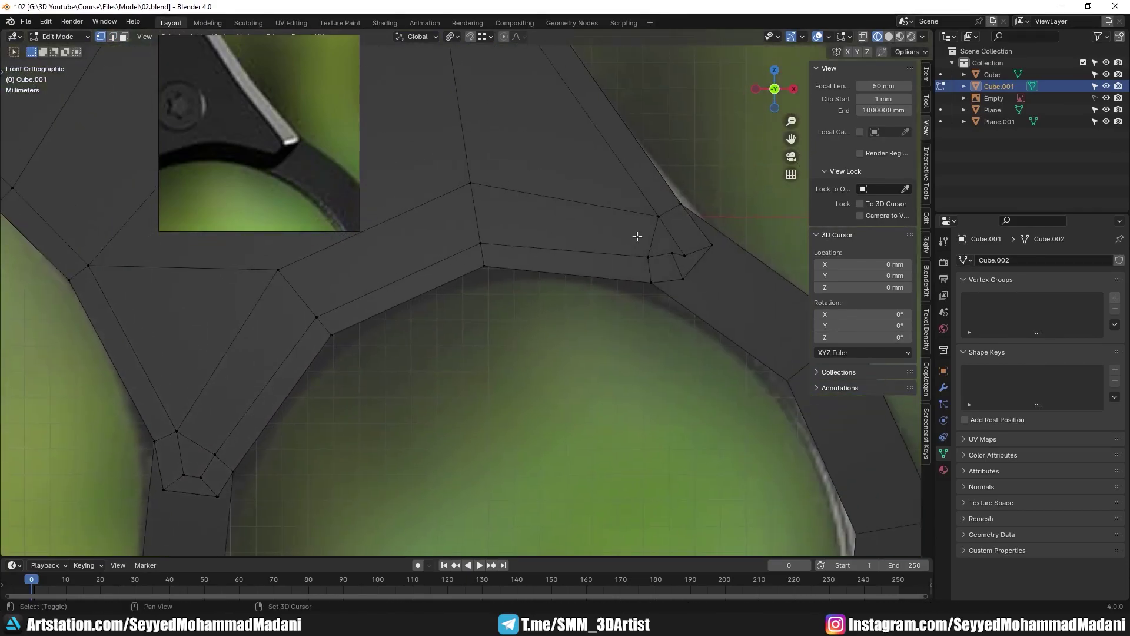
# - Reposition the inset vertices at the handle's outer-curve tip to even out the border around the tip
pyautogui.keyDown('shift'); pyautogui.moveTo(544, 413); pyautogui.dragTo(550, 385, button='middle'); pyautogui.keyUp('shift')
pyautogui.press('g')
pyautogui.click(597, 393)
pyautogui.click(533, 379)
pyautogui.press('g')
pyautogui.click(535, 390)
pyautogui.click(554, 365)
pyautogui.press('g')
pyautogui.click(555, 359)
# - Inspect the inset border and ring-side tips of the handle in opaque solid shading from several angles
pyautogui.scroll(-12, 500, 321)
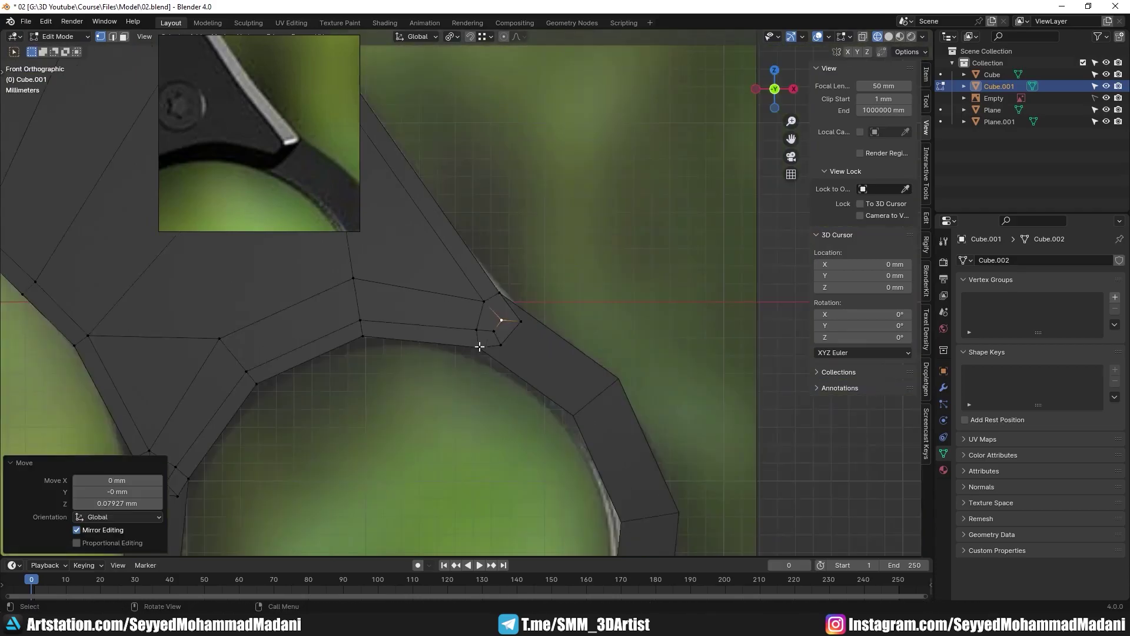
pyautogui.keyDown('alt'); pyautogui.scroll(-1, 500, 320); pyautogui.keyUp('alt')
pyautogui.keyDown('shift'); pyautogui.moveTo(116, 280); pyautogui.dragTo(426, 383, button='middle'); pyautogui.keyUp('shift')
pyautogui.scroll(4, 393, 404)
pyautogui.scroll(-3, 426, 383)
pyautogui.scroll(-5, 247, 132)
pyautogui.moveTo(236, 112); pyautogui.dragTo(248, 151, button='middle')
pyautogui.scroll(3, 247, 151)
pyautogui.moveTo(415, 361)
pyautogui.mouseDown(button='middle')
pyautogui.moveTo(373, 354)
pyautogui.moveTo(368, 391)
pyautogui.mouseUp(button='middle')
pyautogui.scroll(6, 767, 407)
pyautogui.moveTo(671, 416)
pyautogui.keyDown('shift'); pyautogui.mouseDown(button='middle')
pyautogui.moveTo(520, 346)
pyautogui.moveTo(612, 398)
pyautogui.mouseUp(button='middle'); pyautogui.keyUp('shift')
pyautogui.scroll(5, 618, 398)
pyautogui.hotkey('shift', 'z')
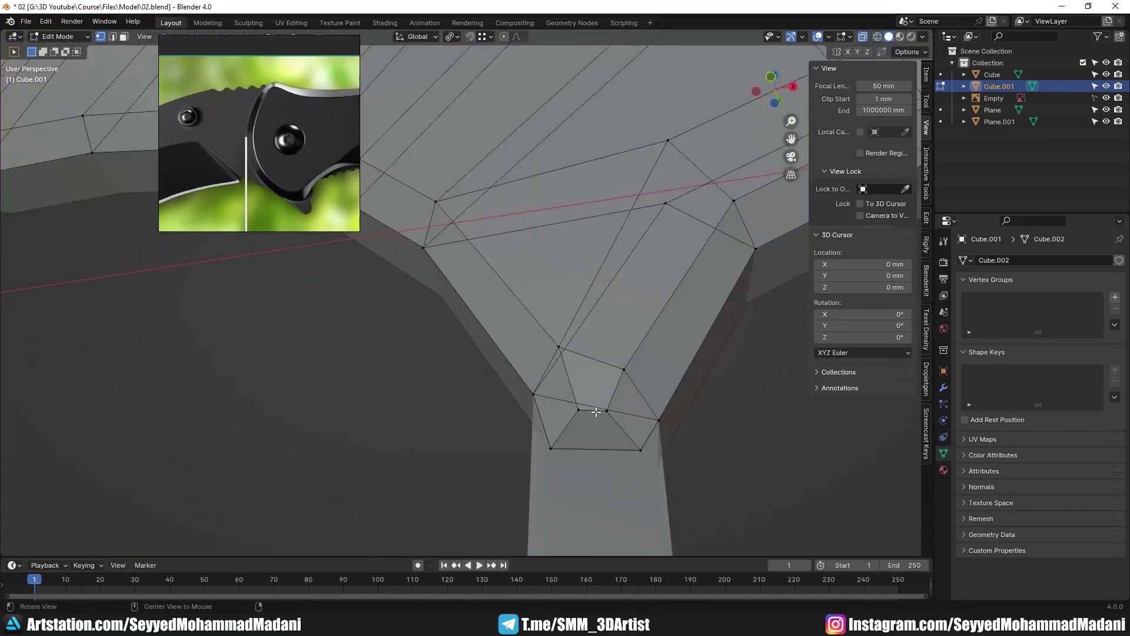
pyautogui.hotkey('alt', 'z')
pyautogui.press('f')
pyautogui.scroll(-8, 594, 413)
pyautogui.keyDown('shift'); pyautogui.moveTo(608, 294); pyautogui.dragTo(426, 346, button='middle'); pyautogui.keyUp('shift')
pyautogui.scroll(7, 497, 290)
pyautogui.moveTo(518, 305); pyautogui.dragTo(426, 397, button='middle')
pyautogui.moveTo(449, 287); pyautogui.dragTo(723, 169, button='middle')
pyautogui.hotkey('alt', 'a')
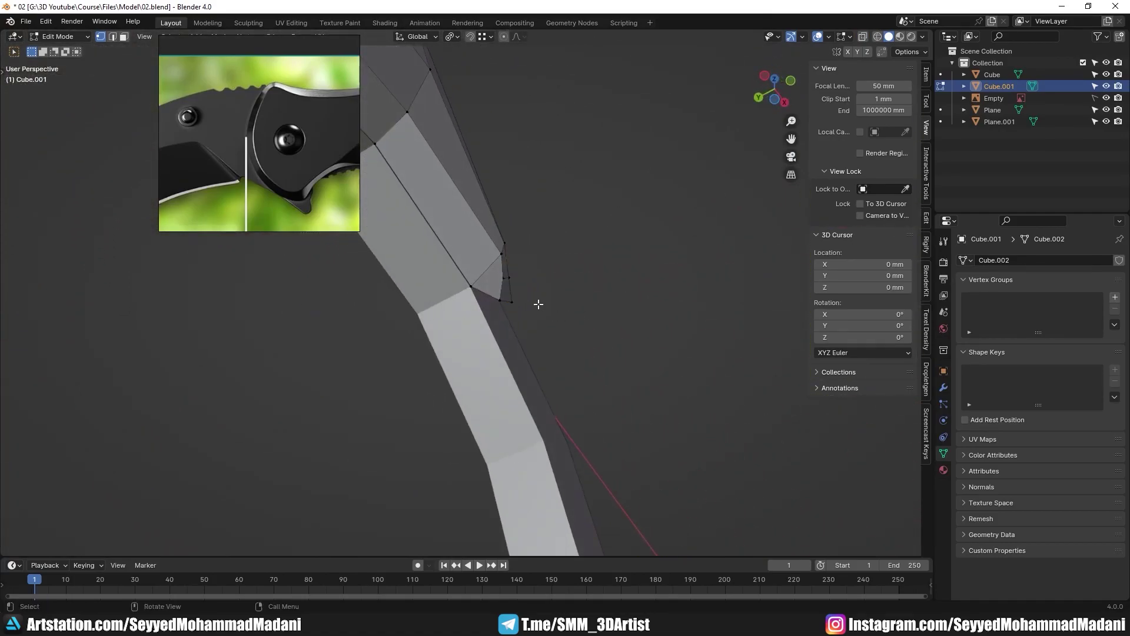
# - Enable snapping and move the inset vertices of one ring-side tip along Y to align with the neighbouring face vertices
pyautogui.scroll(3, 553, 294)
pyautogui.moveTo(516, 255); pyautogui.dragTo(516, 255)
pyautogui.moveTo(517, 255); pyautogui.dragTo(505, 329, button='middle')
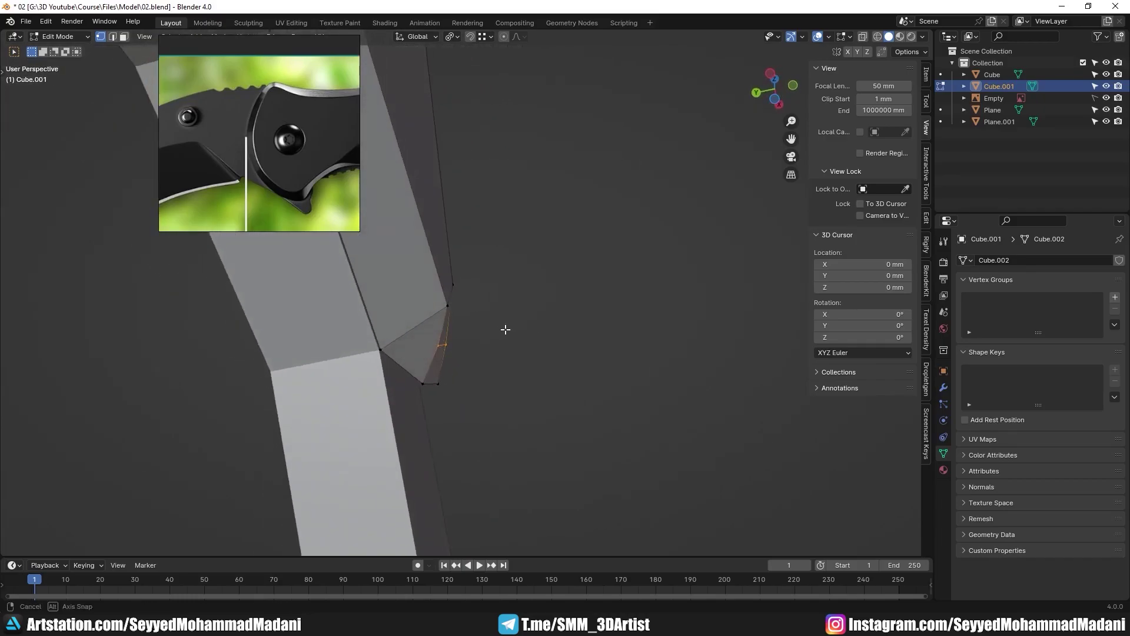
pyautogui.click(471, 37)
pyautogui.click(489, 38)
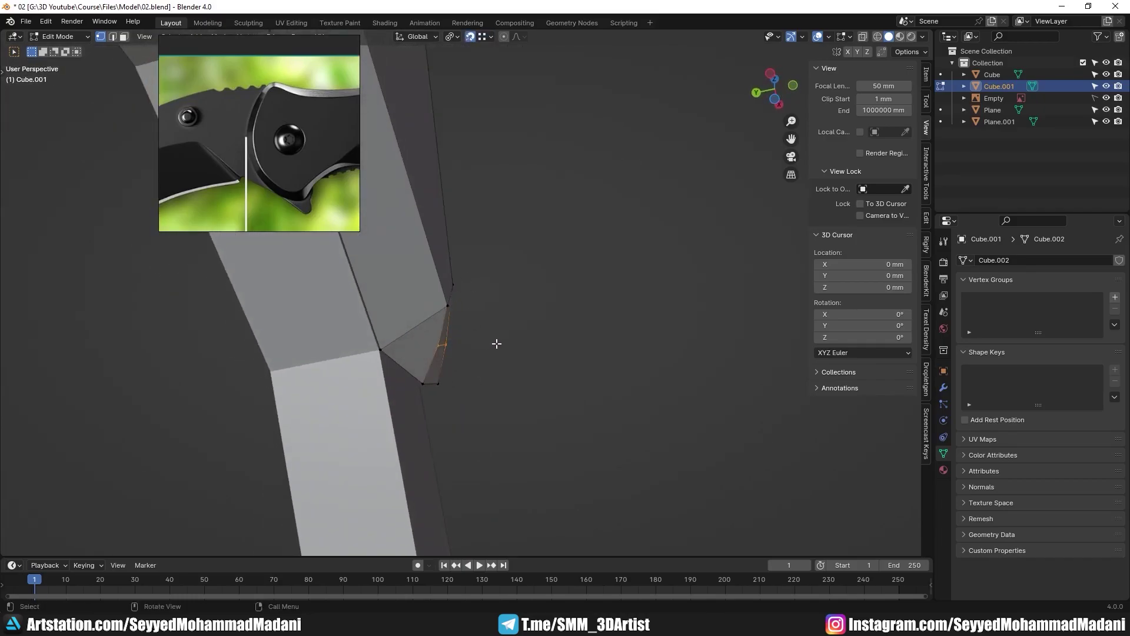
pyautogui.press('g')
pyautogui.press('y')
pyautogui.click(454, 285)
# - Move the inset vertices of the other ring-side tip along Y by about -0.33 mm, snapped to the neighbouring vertices
pyautogui.moveTo(454, 285); pyautogui.dragTo(594, 348, button='middle')
pyautogui.scroll(-8, 426, 358)
pyautogui.click(436, 383)
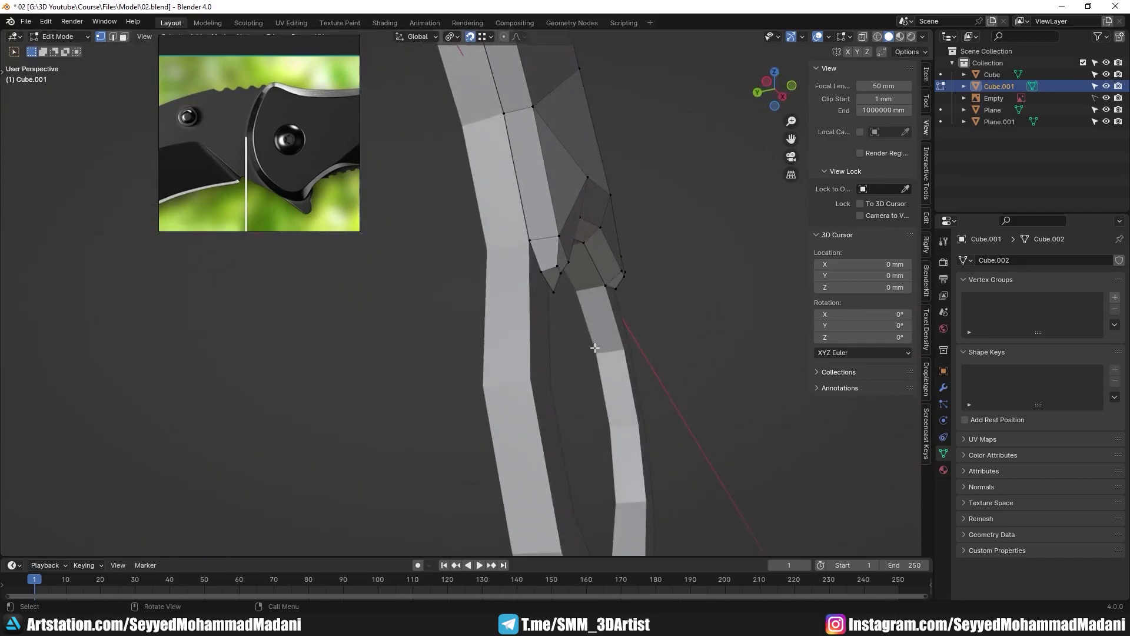
pyautogui.scroll(5, 563, 250)
pyautogui.keyDown('shift'); pyautogui.moveTo(543, 292); pyautogui.dragTo(514, 319, button='middle'); pyautogui.keyUp('shift')
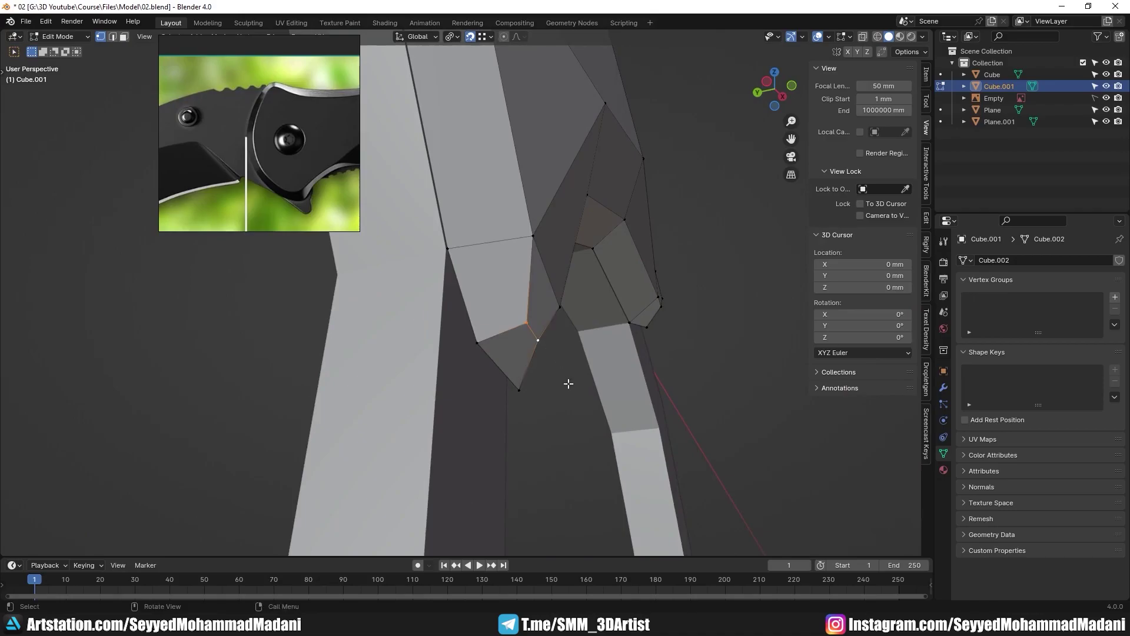
pyautogui.press('g')
pyautogui.press('y')
pyautogui.click(563, 311)
# - In see-through front view, add three evenly spaced lengthwise loop cuts along the handle
pyautogui.scroll(-5, 565, 250)
pyautogui.moveTo(565, 249); pyautogui.dragTo(498, 339, button='middle')
pyautogui.press('KP_1')
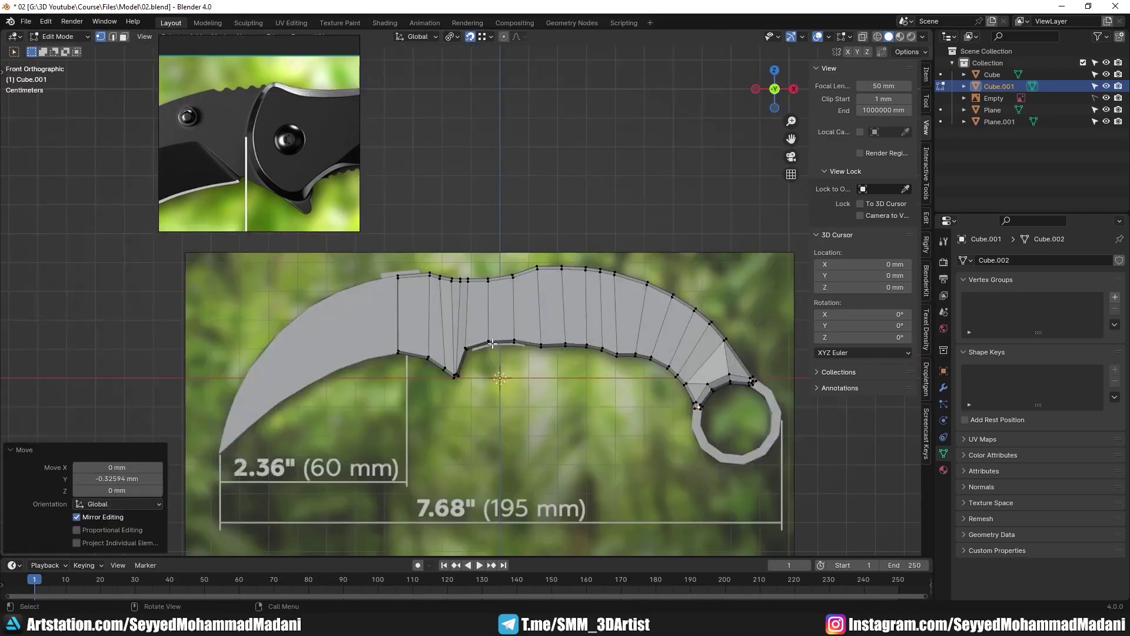
pyautogui.scroll(4, 429, 385)
pyautogui.scroll(2, 429, 385)
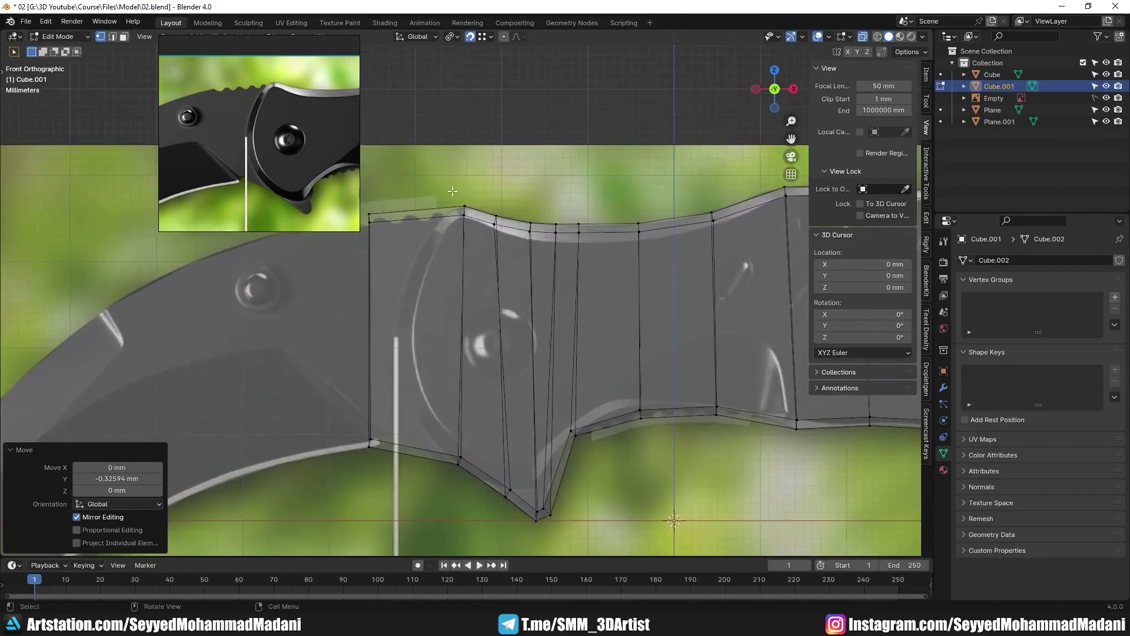
pyautogui.keyDown('shift'); pyautogui.moveTo(510, 492); pyautogui.dragTo(516, 471, button='middle'); pyautogui.keyUp('shift')
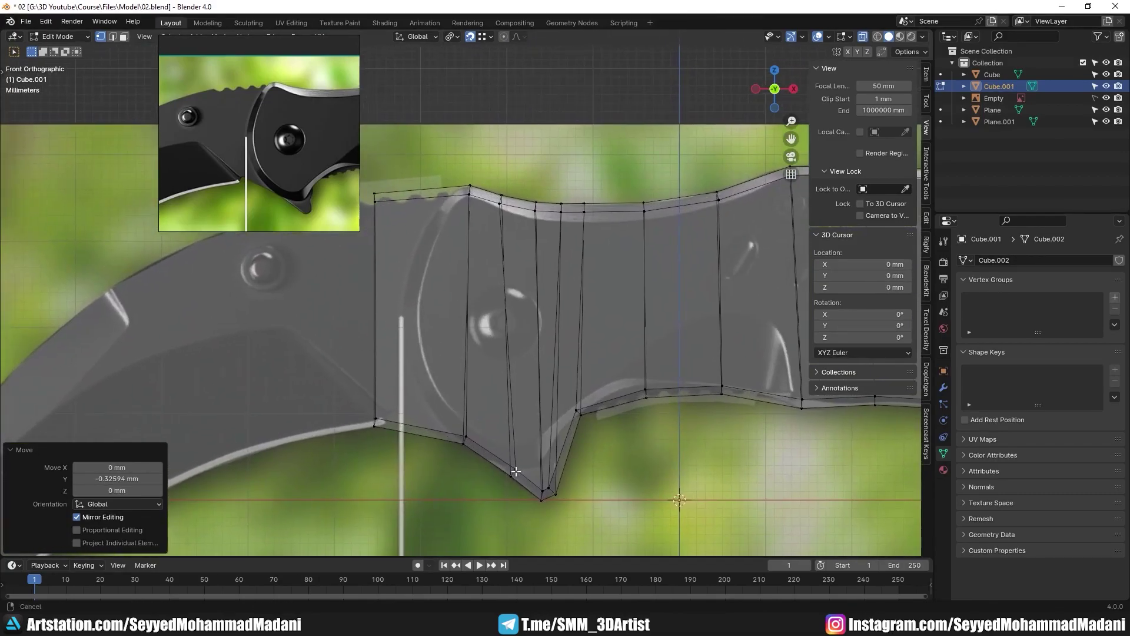
pyautogui.keyDown('shift'); pyautogui.moveTo(478, 360); pyautogui.dragTo(461, 339, button='middle'); pyautogui.keyUp('shift')
pyautogui.scroll(2, 494, 392)
pyautogui.scroll(-2, 461, 355)
pyautogui.scroll(2, 406, 350)
pyautogui.click(407, 350)
pyautogui.rightClick(406, 350)
# - Turn off snapping and move the handle's blade-side end vertices along X to the reference's curved boundary
pyautogui.moveTo(376, 182); pyautogui.dragTo(439, 480)
pyautogui.scroll(1, 439, 480)
pyautogui.press('g')
pyautogui.press('x')
pyautogui.rightClick(498, 484)
pyautogui.click(469, 36)
pyautogui.press('g')
pyautogui.press('x')
pyautogui.click(597, 156)
# - Leave the middle vertices in place and shift the outer pairs of the blade-side end along X to form the reference's arc
pyautogui.keyDown('ctrl'); pyautogui.moveTo(410, 306); pyautogui.dragTo(436, 333); pyautogui.keyUp('ctrl')
pyautogui.press('g')
pyautogui.press('x')
pyautogui.click(651, 286)
pyautogui.press('Escape')
pyautogui.press('g')
pyautogui.press('x')
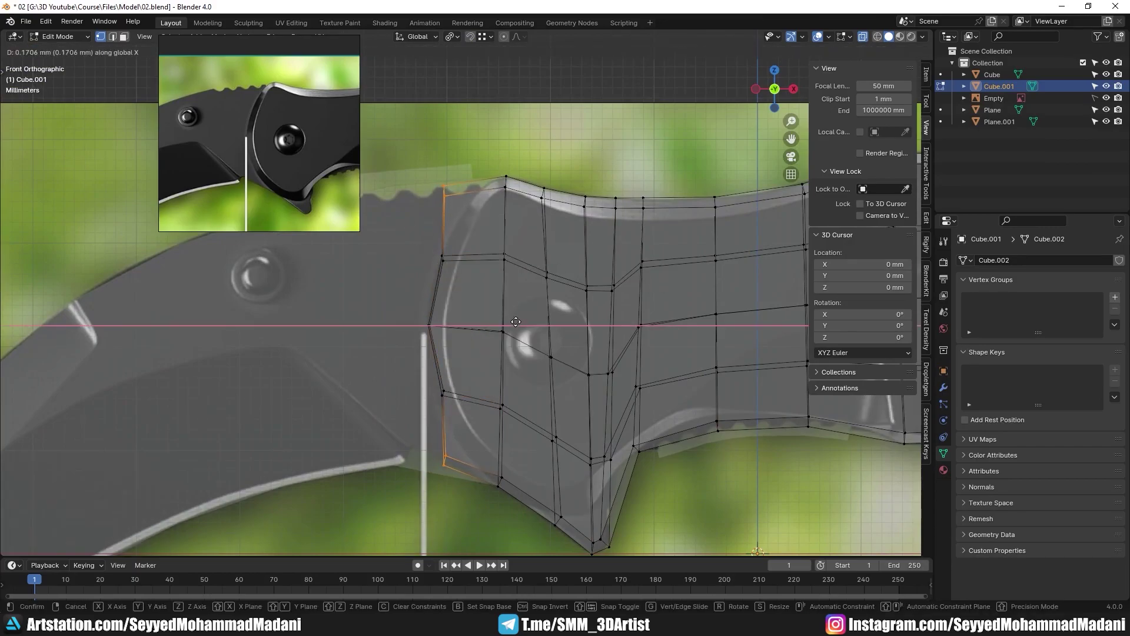
pyautogui.click(547, 314)
pyautogui.hotkey('alt', 'a')
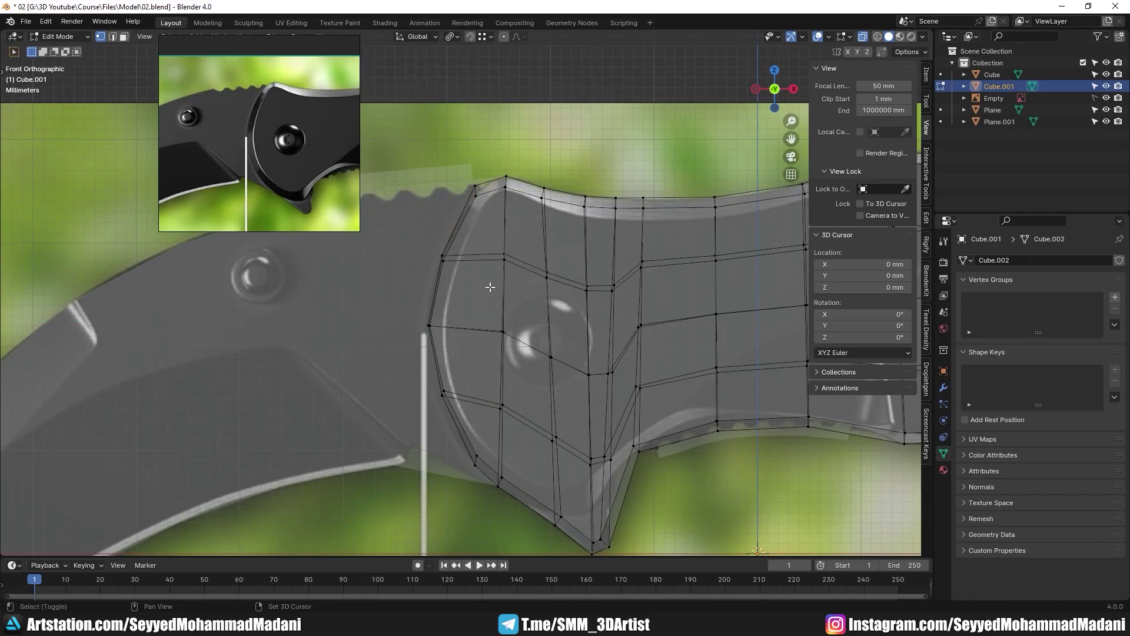
pyautogui.keyDown('shift'); pyautogui.moveTo(494, 279); pyautogui.dragTo(469, 283, button='middle'); pyautogui.keyUp('shift')
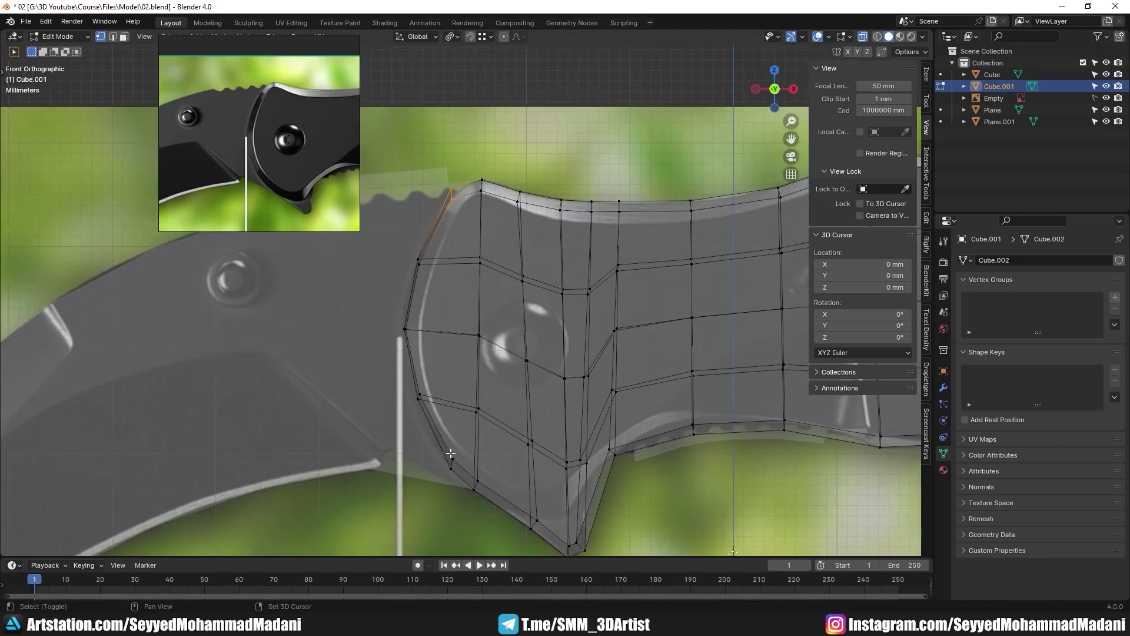
pyautogui.press('s')
pyautogui.press('z')
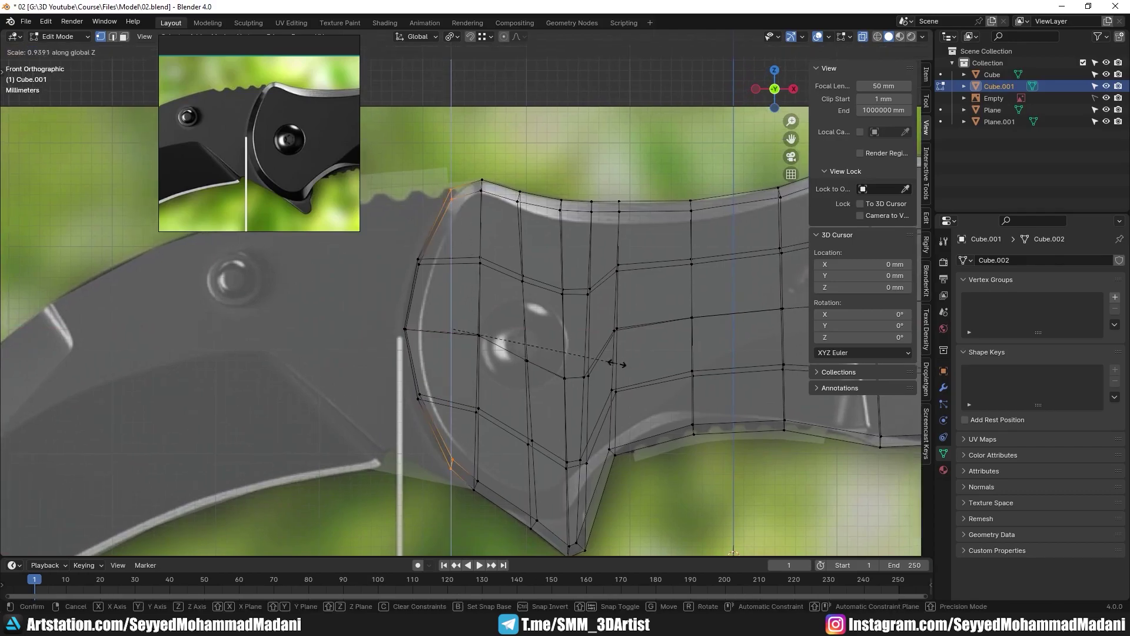
pyautogui.click(575, 366)
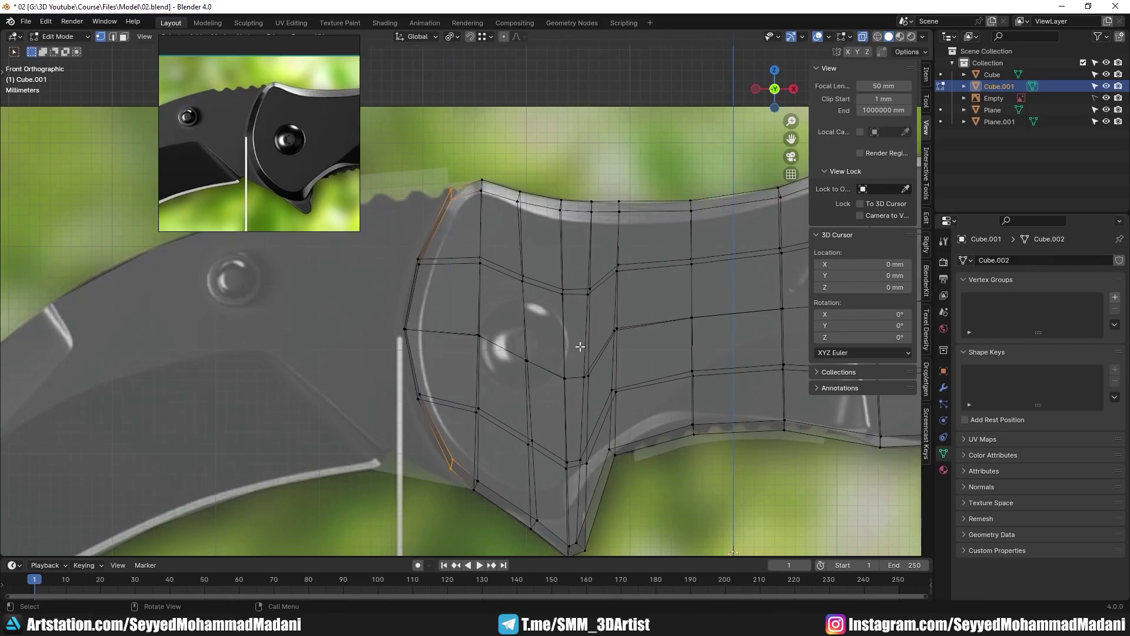
# - Change the transform pivot, scale the blade-side end's upper and lower corner vertices along Z, and move them about -0.51 mm along X
pyautogui.click(457, 39)
pyautogui.click(469, 65)
pyautogui.press('s')
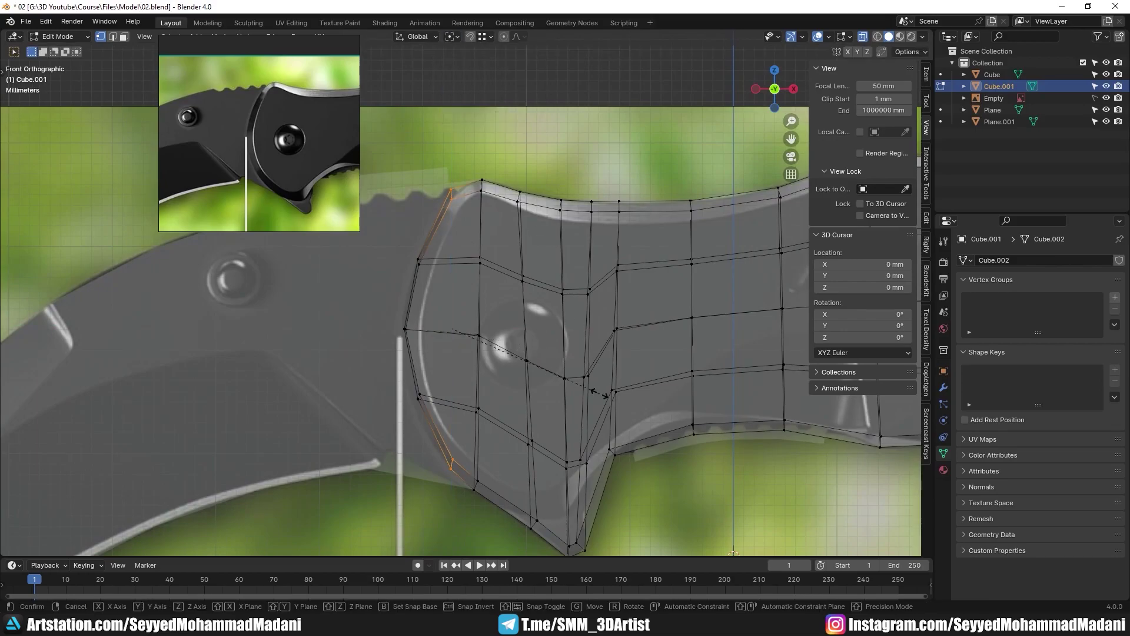
pyautogui.press('z')
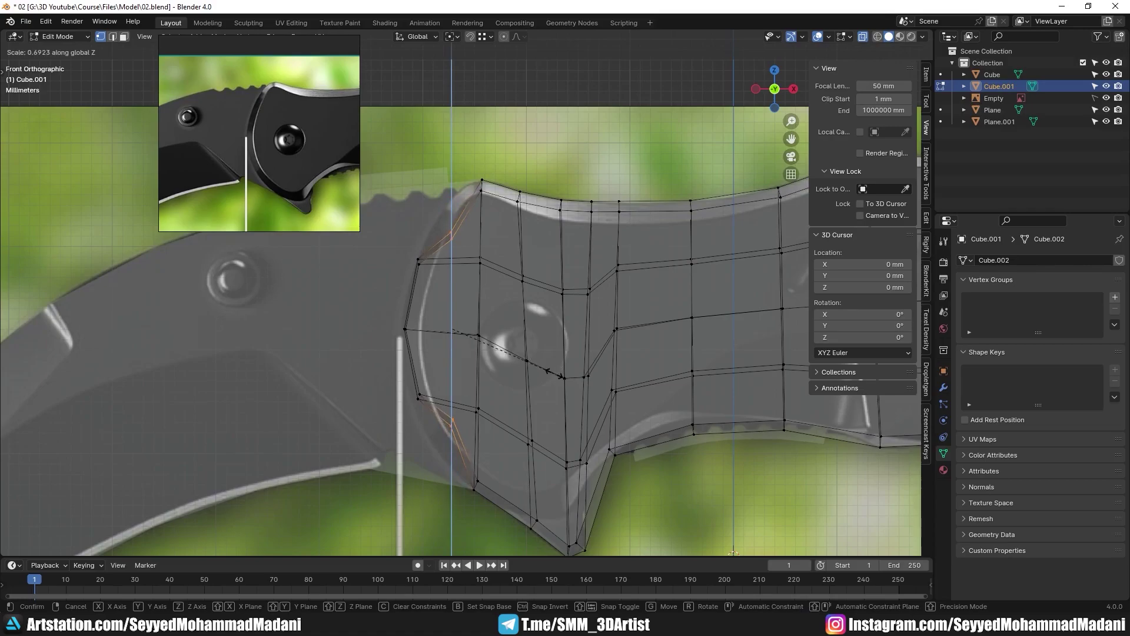
pyautogui.click(587, 373)
pyautogui.press('g')
pyautogui.press('x')
pyautogui.rightClick(587, 373)
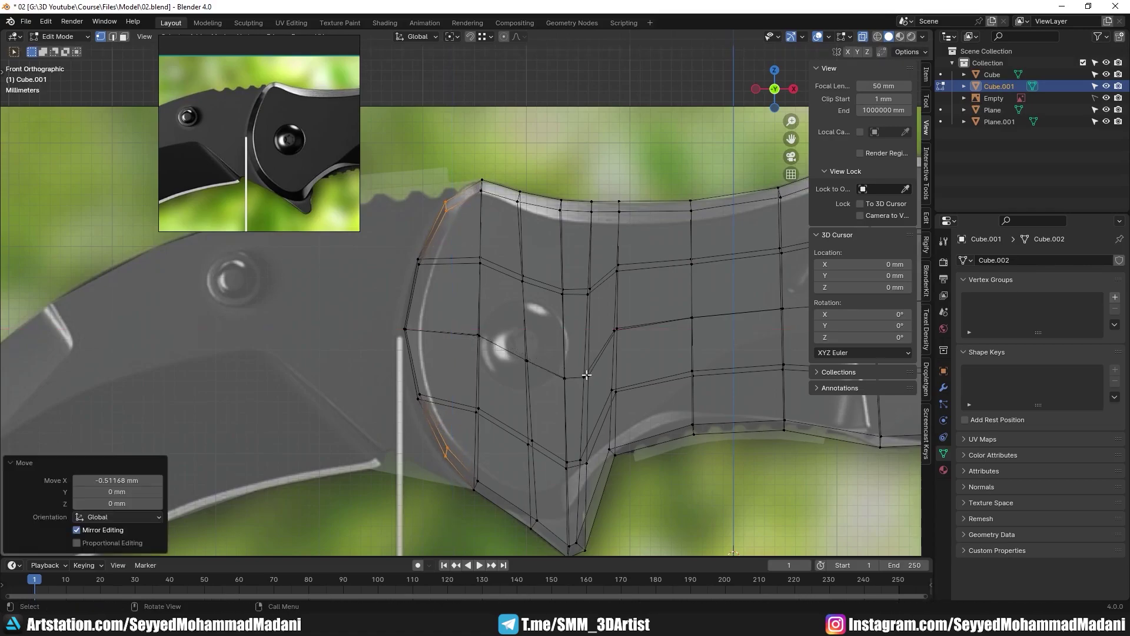
# - Adjust the lower inset corner vertex at the blade-side end, and shift the upper and lower inset corners along X
pyautogui.click(489, 325)
pyautogui.scroll(4, 480, 325)
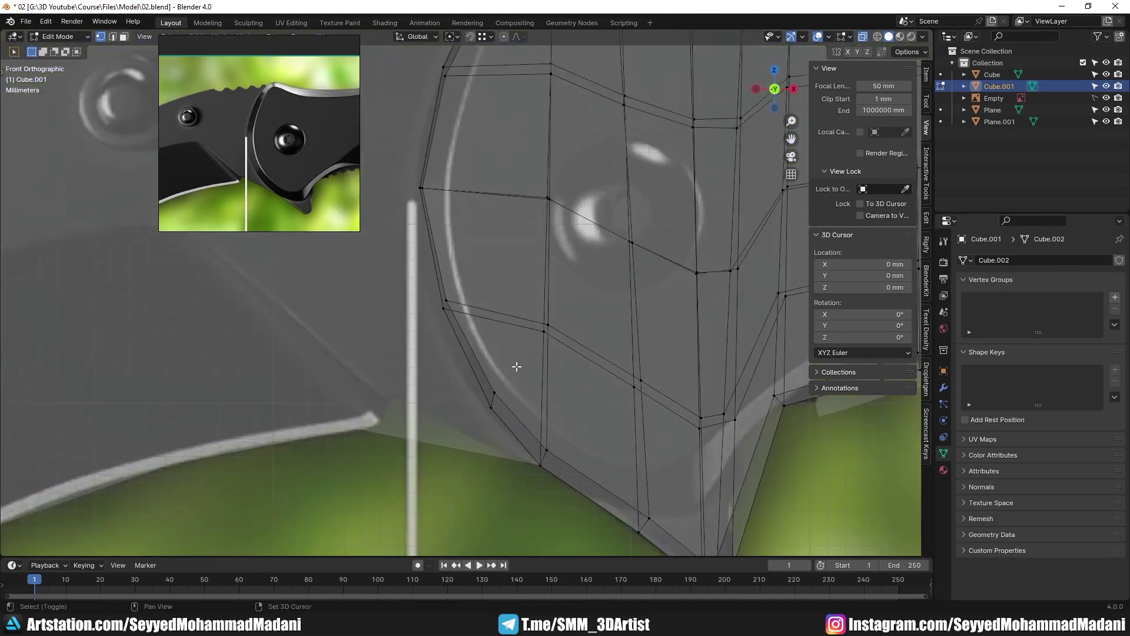
pyautogui.press('g')
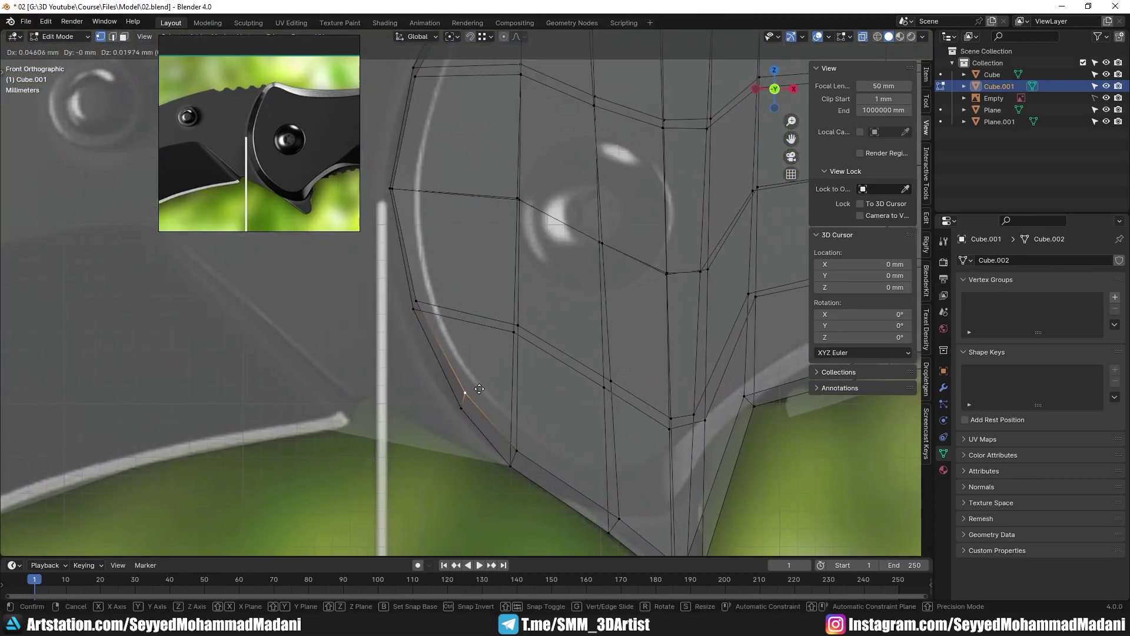
pyautogui.click(479, 388)
pyautogui.scroll(-4, 479, 388)
pyautogui.keyDown('shift'); pyautogui.click(470, 151); pyautogui.keyUp('shift')
pyautogui.keyDown('shift'); pyautogui.scroll(1, 558, 212); pyautogui.keyUp('shift')
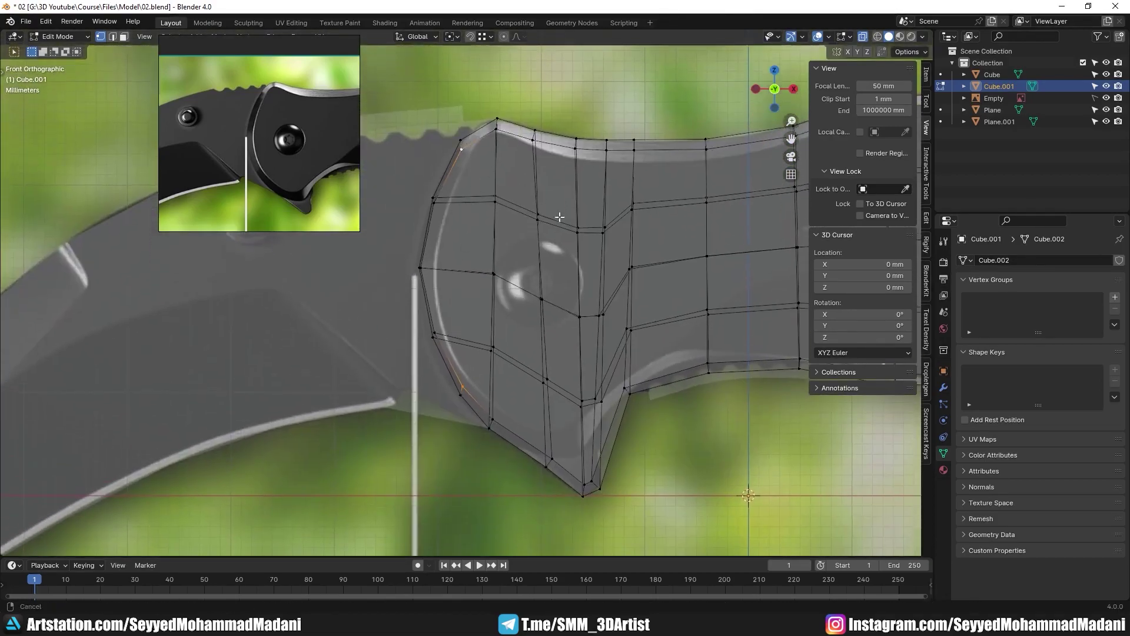
pyautogui.press('g')
pyautogui.press('x')
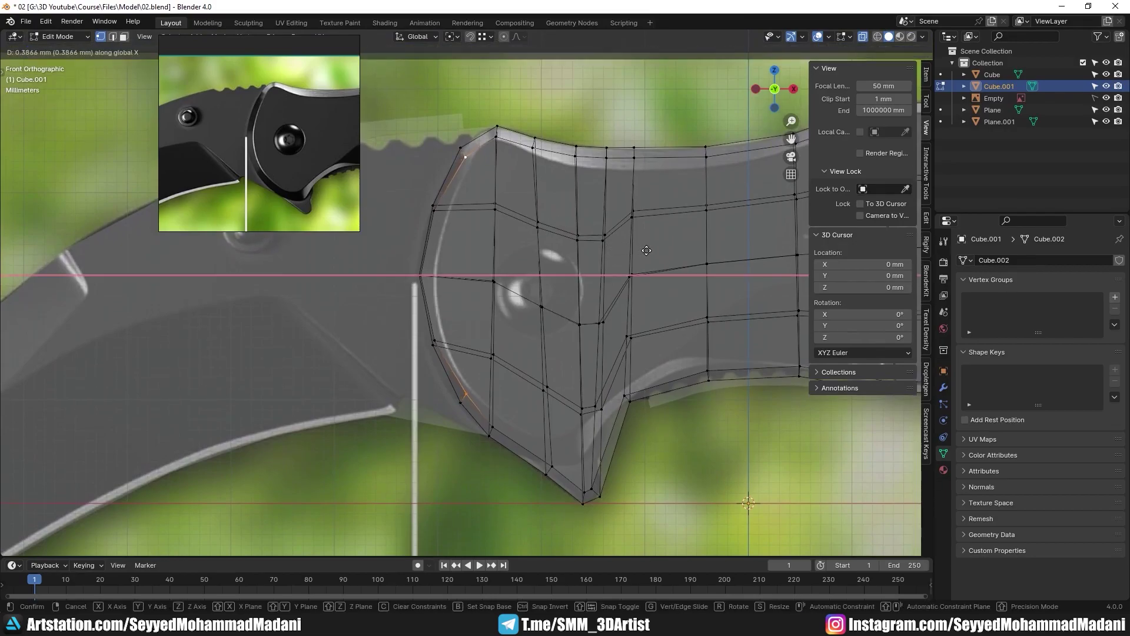
pyautogui.click(654, 250)
pyautogui.hotkey('alt', 'a')
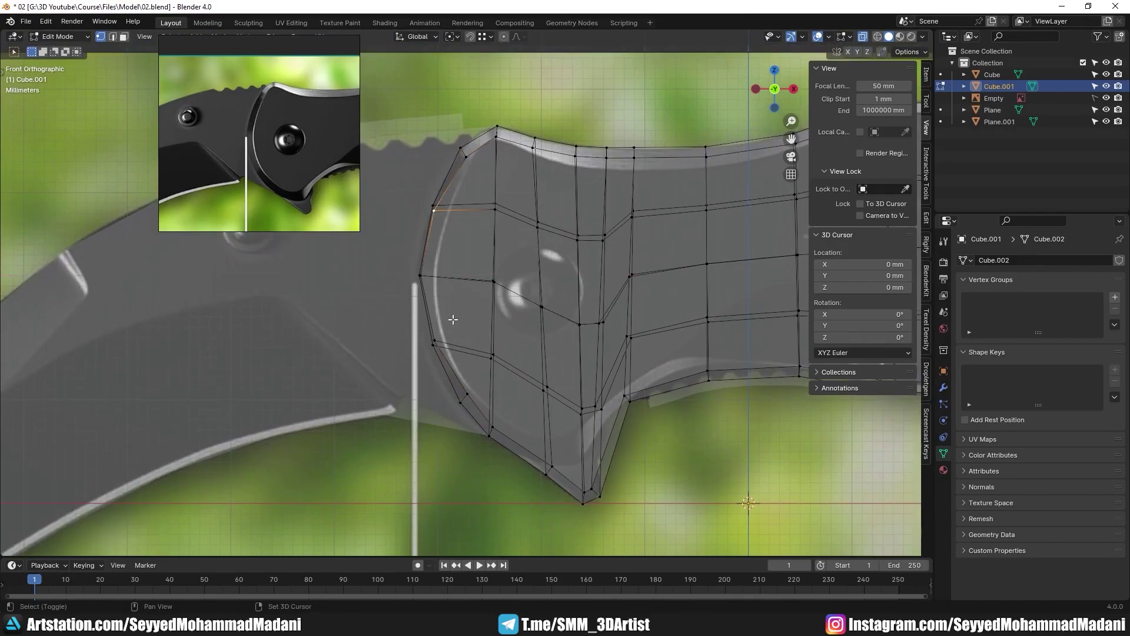
# - Shift the next pair of inset vertices and the middle one along X to finish the blade-side end's border
pyautogui.press('g')
pyautogui.press('x')
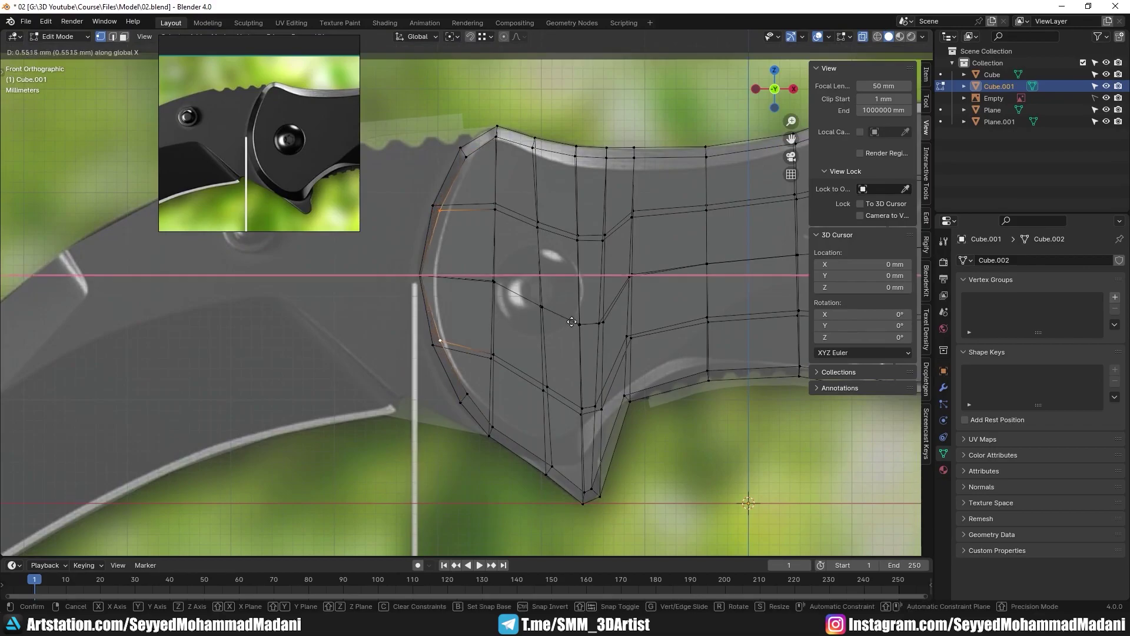
pyautogui.click(607, 316)
pyautogui.click(429, 276)
pyautogui.press('g')
pyautogui.press('x')
pyautogui.click(510, 310)
pyautogui.scroll(-3, 512, 306)
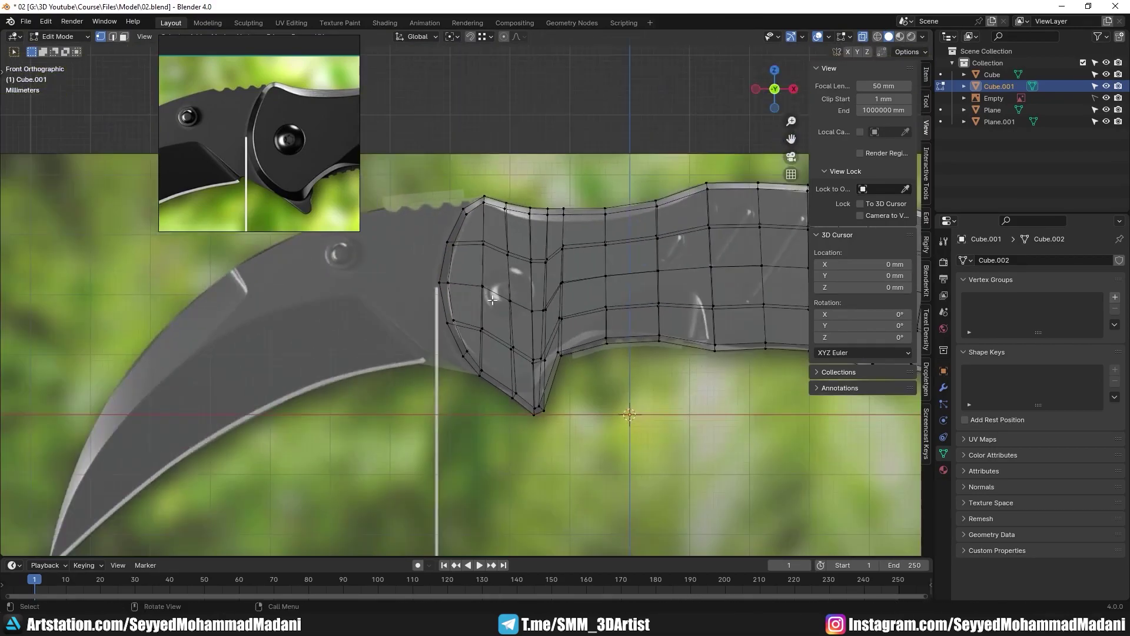
# - Compare the handle's inner-curve edge with the grooves in the reference, in front view and from an angled view
pyautogui.keyDown('shift'); pyautogui.moveTo(520, 298); pyautogui.dragTo(438, 280, button='middle'); pyautogui.keyUp('shift')
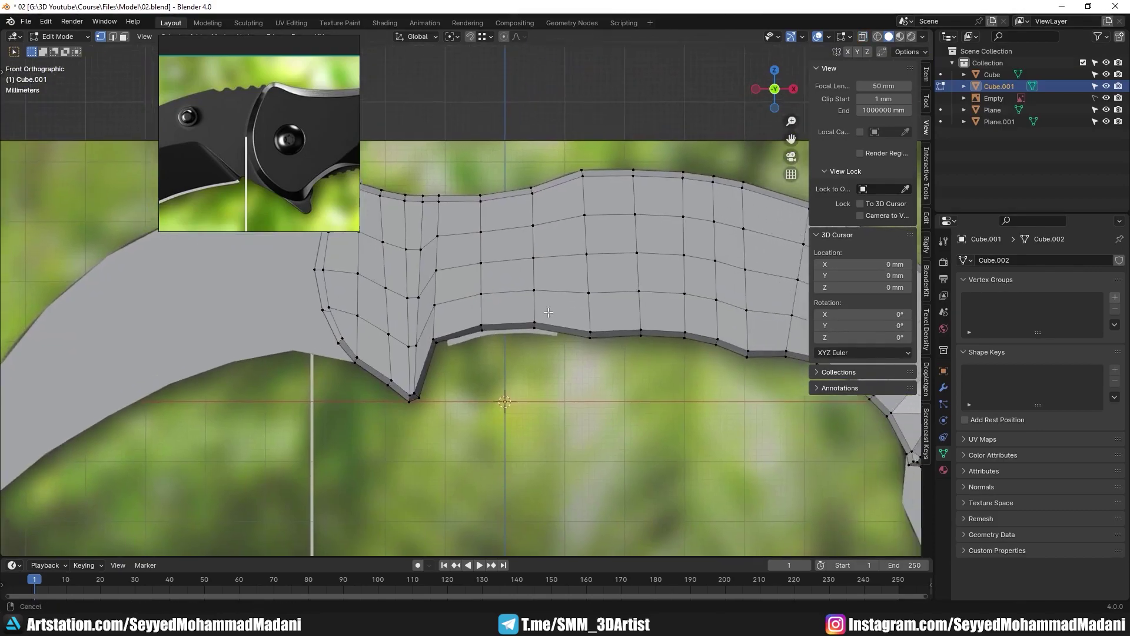
pyautogui.keyDown('shift'); pyautogui.moveTo(555, 311); pyautogui.dragTo(491, 337, button='middle'); pyautogui.keyUp('shift')
pyautogui.moveTo(300, 168)
pyautogui.mouseDown(button='middle')
pyautogui.moveTo(177, 141)
pyautogui.moveTo(263, 167)
pyautogui.moveTo(302, 155)
pyautogui.mouseUp(button='middle')
pyautogui.keyDown('shift'); pyautogui.moveTo(641, 343); pyautogui.dragTo(456, 277, button='middle'); pyautogui.keyUp('shift')
pyautogui.scroll(4, 299, 161)
pyautogui.moveTo(299, 160); pyautogui.dragTo(263, 136, button='middle')
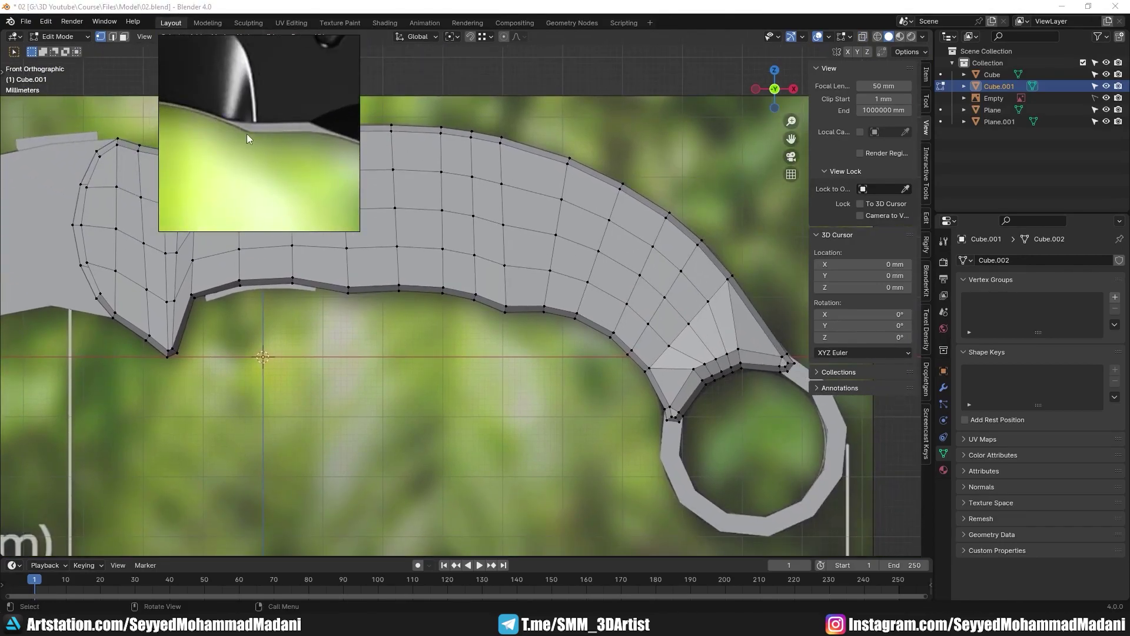
pyautogui.scroll(-2, 264, 117)
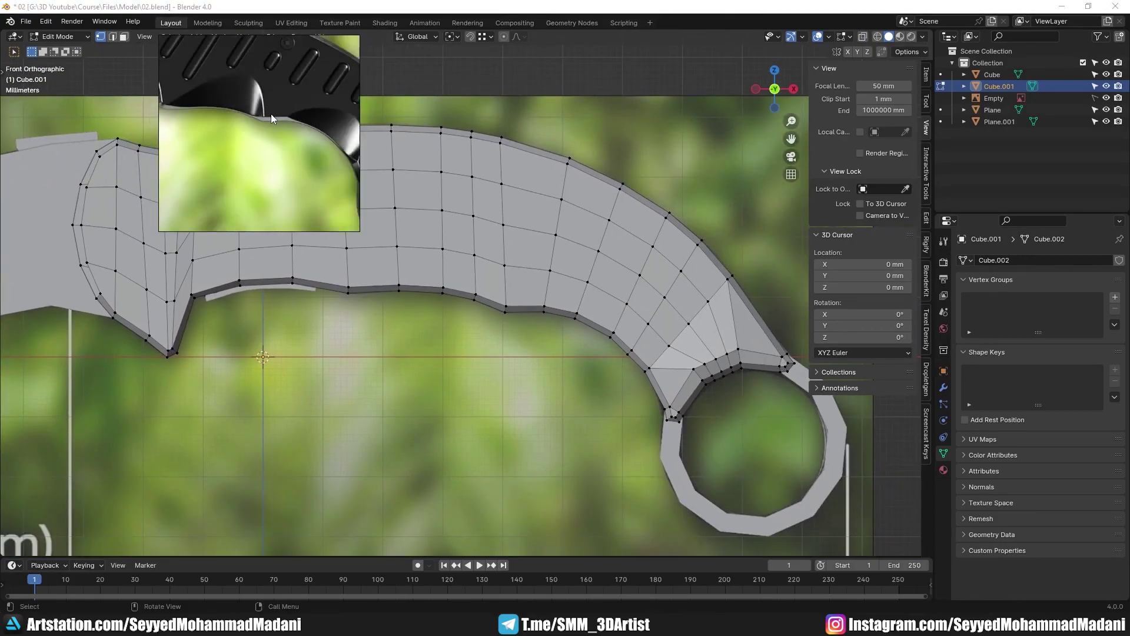
pyautogui.scroll(2, 448, 314)
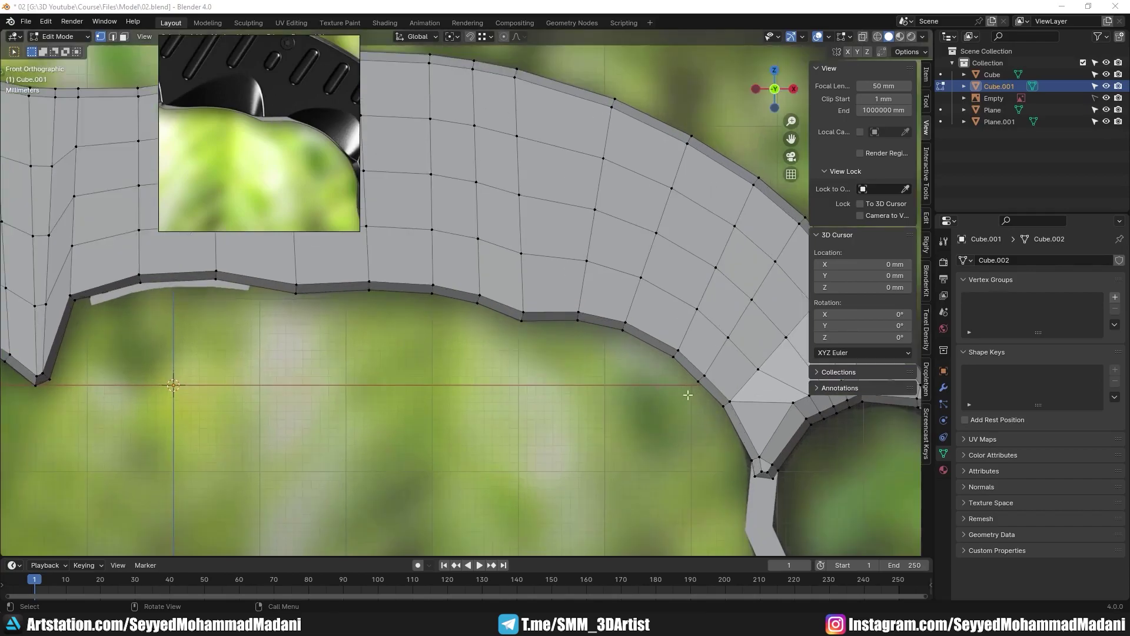
pyautogui.keyDown('shift'); pyautogui.moveTo(707, 390); pyautogui.dragTo(600, 368, button='middle'); pyautogui.keyUp('shift')
pyautogui.hotkey('alt', 'z')
pyautogui.keyDown('shift'); pyautogui.moveTo(691, 388); pyautogui.dragTo(552, 307, button='middle'); pyautogui.keyUp('shift')
pyautogui.hotkey('alt', 'z')
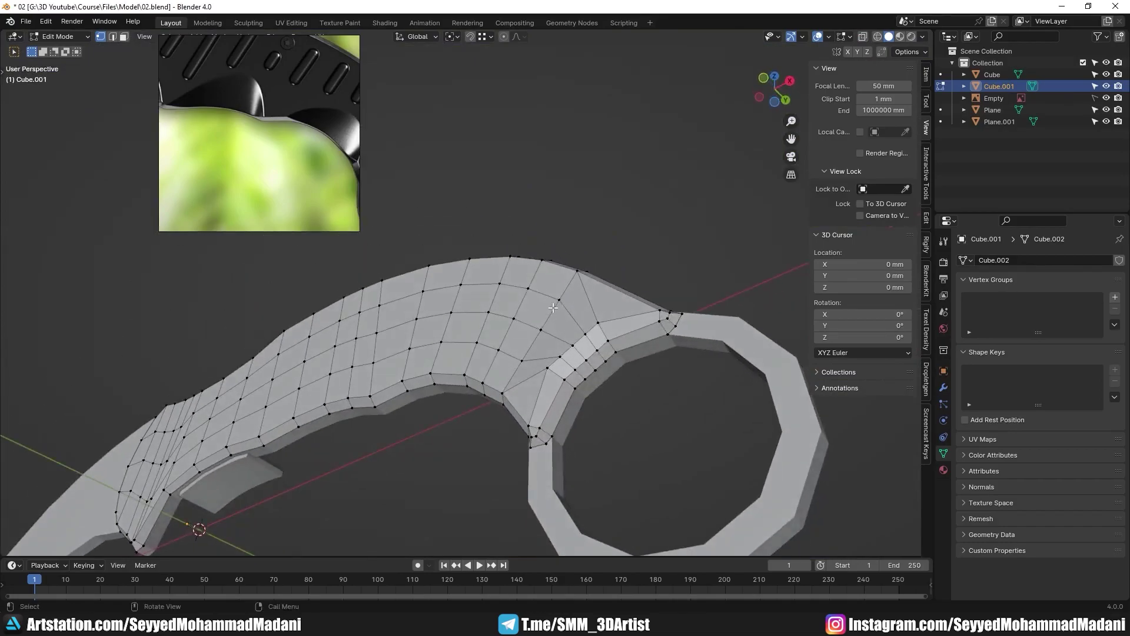
# - Compare the handle's ring-side corners and lower edge with the reference in front view
pyautogui.press('KP_1')
pyautogui.hotkey('alt', 'z')
pyautogui.keyDown('shift'); pyautogui.moveTo(623, 353); pyautogui.dragTo(573, 343, button='middle'); pyautogui.keyUp('shift')
pyautogui.scroll(-2, 259, 133)
pyautogui.moveTo(253, 136); pyautogui.dragTo(199, 131, button='middle')
pyautogui.moveTo(305, 154); pyautogui.dragTo(266, 151, button='middle')
pyautogui.moveTo(266, 150); pyautogui.dragTo(328, 111, button='right')
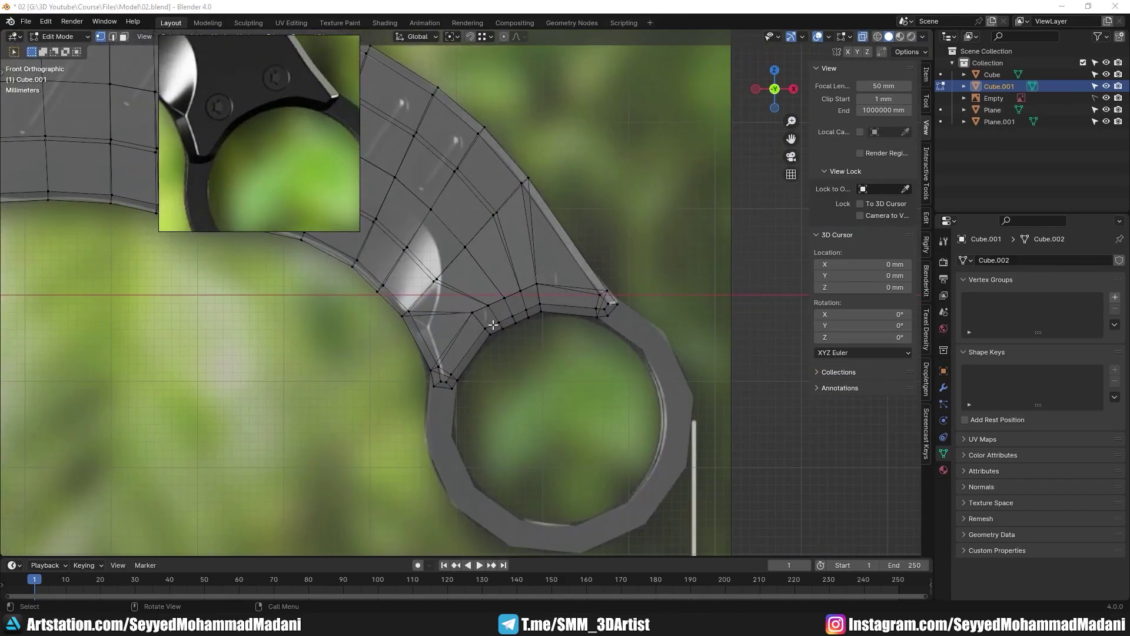
pyautogui.hotkey('alt', 'z')
pyautogui.scroll(4, 493, 319)
pyautogui.hotkey('alt', 'z')
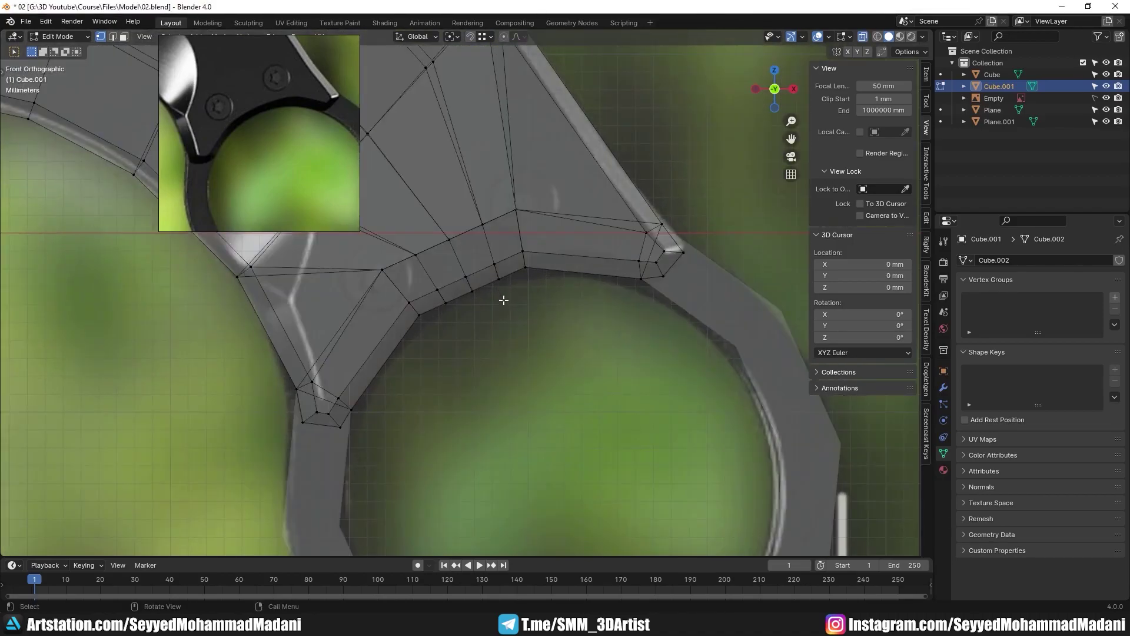
pyautogui.scroll(-8, 489, 359)
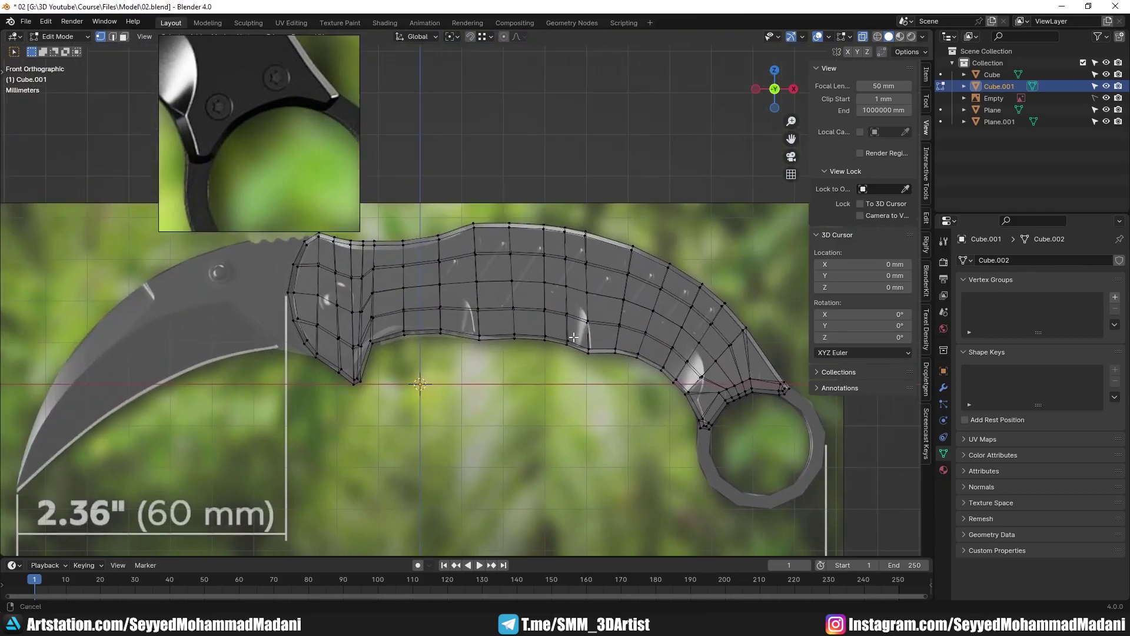
pyautogui.keyDown('shift'); pyautogui.moveTo(573, 337); pyautogui.dragTo(572, 337, button='middle'); pyautogui.keyUp('shift')
pyautogui.moveTo(577, 276)
pyautogui.keyDown('shift'); pyautogui.mouseDown(button='middle')
pyautogui.moveTo(632, 276)
pyautogui.moveTo(581, 283)
pyautogui.mouseUp(button='middle'); pyautogui.keyUp('shift')
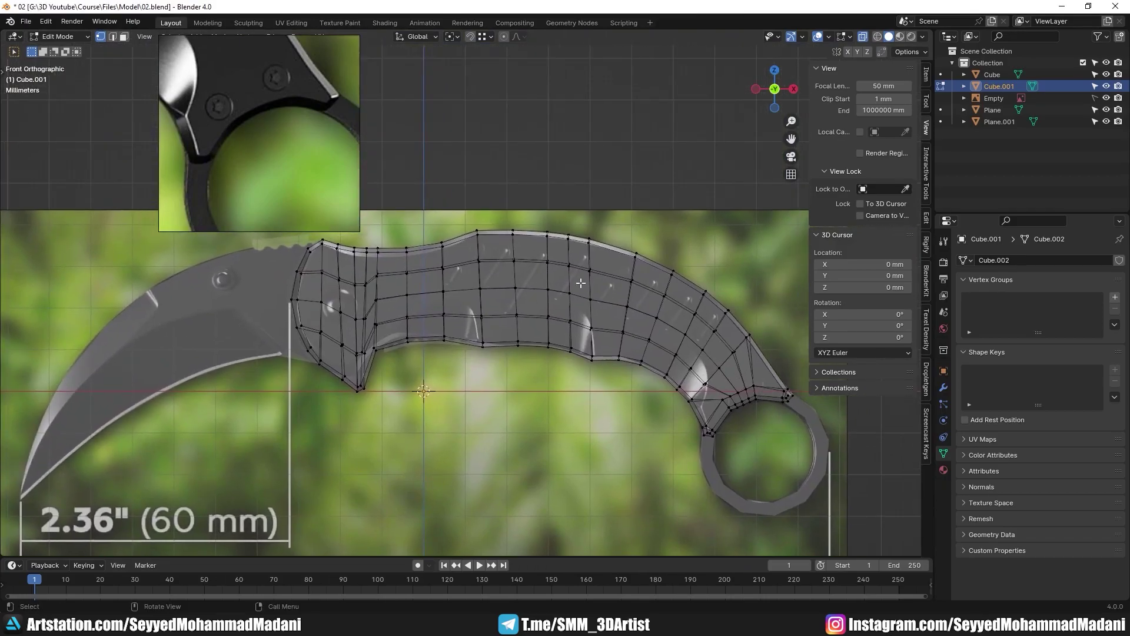
# - Examine the handle's mesh flow from several angled views against the close-up of the finger grooves
pyautogui.scroll(-3, 270, 115)
pyautogui.scroll(-1, 250, 99)
pyautogui.moveTo(251, 99); pyautogui.dragTo(326, 177, button='middle')
pyautogui.moveTo(600, 285); pyautogui.dragTo(483, 306, button='middle')
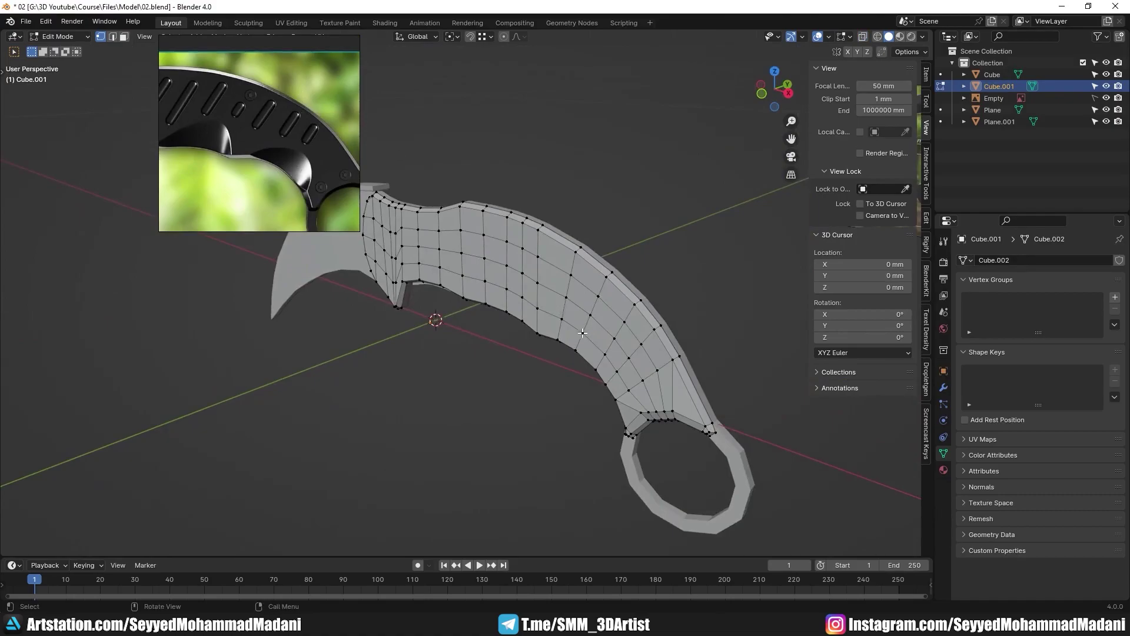
pyautogui.moveTo(586, 334); pyautogui.dragTo(557, 338, button='middle')
pyautogui.scroll(2, 590, 364)
pyautogui.scroll(-4, 591, 363)
pyautogui.moveTo(510, 265); pyautogui.dragTo(502, 188, button='middle')
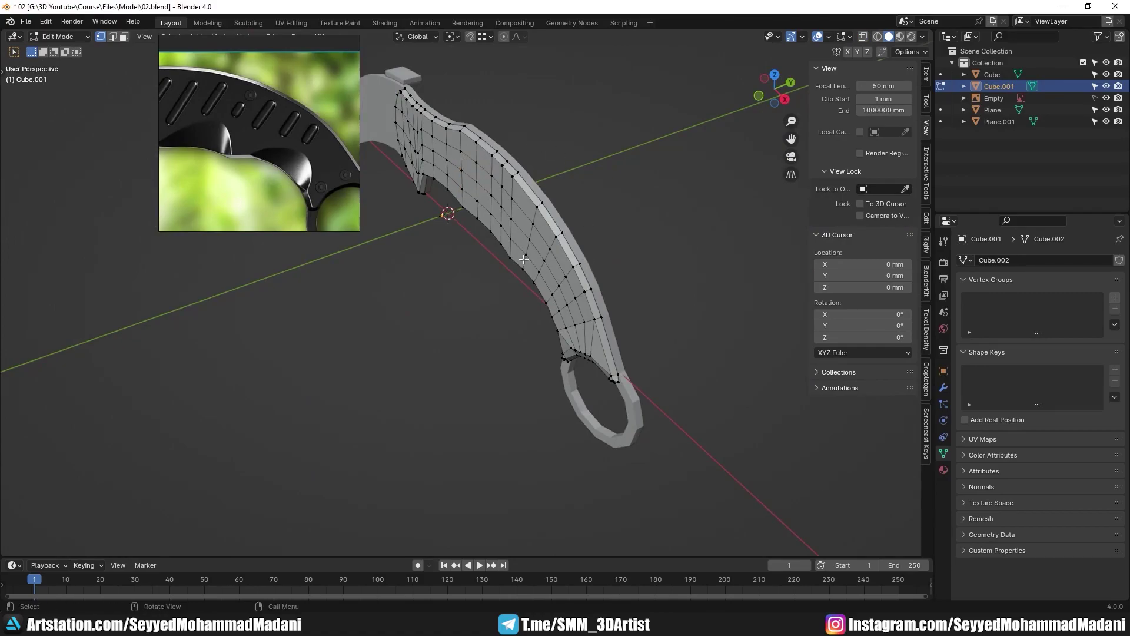
pyautogui.moveTo(523, 259); pyautogui.dragTo(611, 250, button='middle')
pyautogui.keyDown('shift'); pyautogui.moveTo(447, 293); pyautogui.dragTo(614, 330, button='middle'); pyautogui.keyUp('shift')
pyautogui.scroll(2, 490, 338)
pyautogui.keyDown('shift'); pyautogui.moveTo(480, 341); pyautogui.dragTo(576, 308, button='middle'); pyautogui.keyUp('shift')
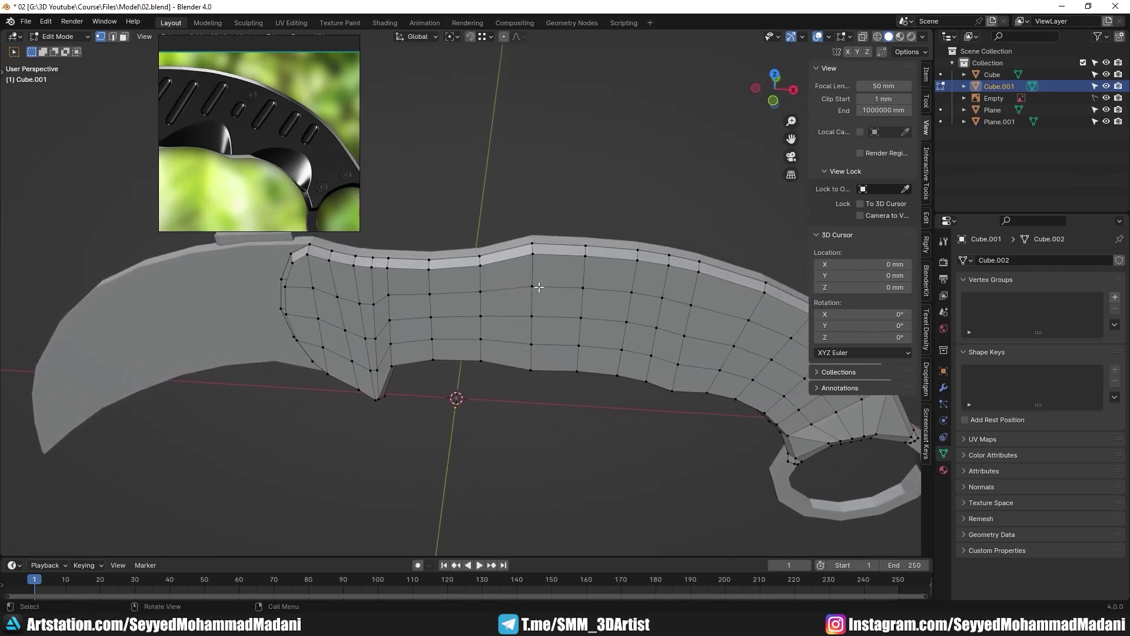
# - Slide the inner vertices of one mid-handle column onto its upper and lower border, and merge all vertices by distance
pyautogui.hotkey('shift', 'v')
pyautogui.click(545, 242)
pyautogui.click(531, 343)
pyautogui.hotkey('shift', 'v')
pyautogui.click(543, 387)
pyautogui.click(535, 324)
pyautogui.press('a')
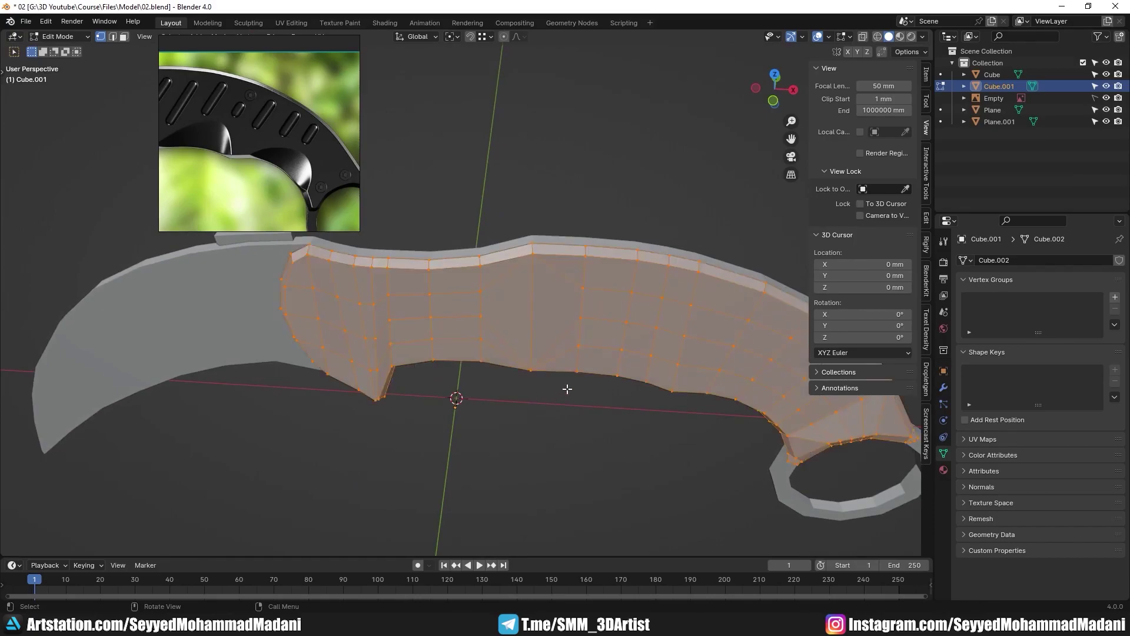
pyautogui.press('m')
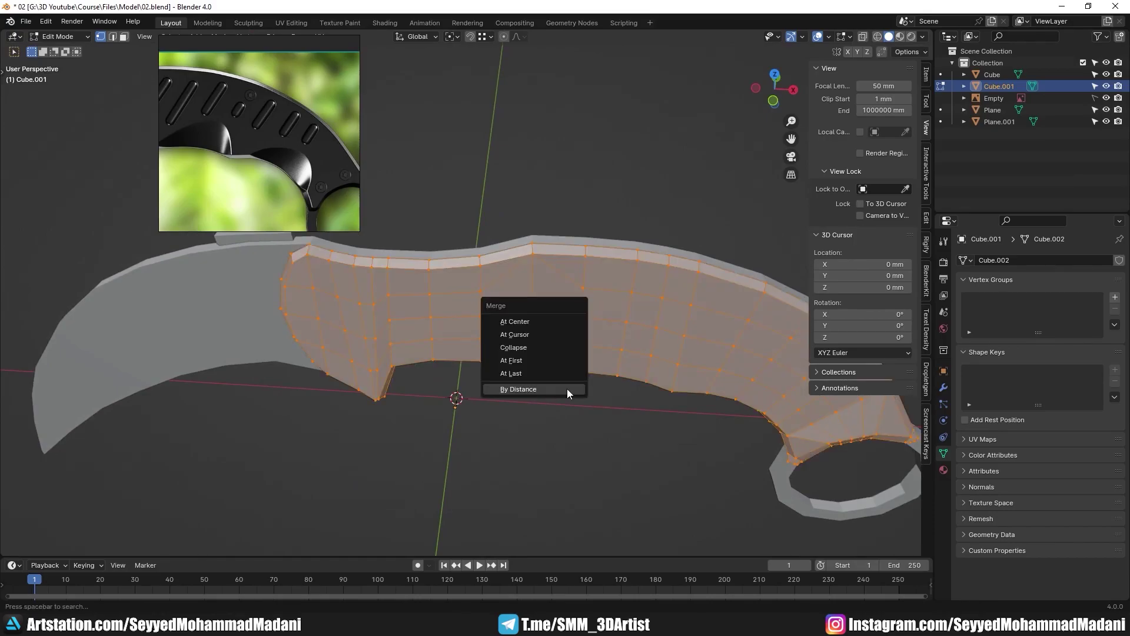
pyautogui.click(567, 388)
pyautogui.moveTo(567, 388); pyautogui.dragTo(484, 344, button='middle')
# - Dissolve the lengthwise edges between the collapsed column and the ring end, including their vertices, and save the file
pyautogui.hotkey('alt', 'a')
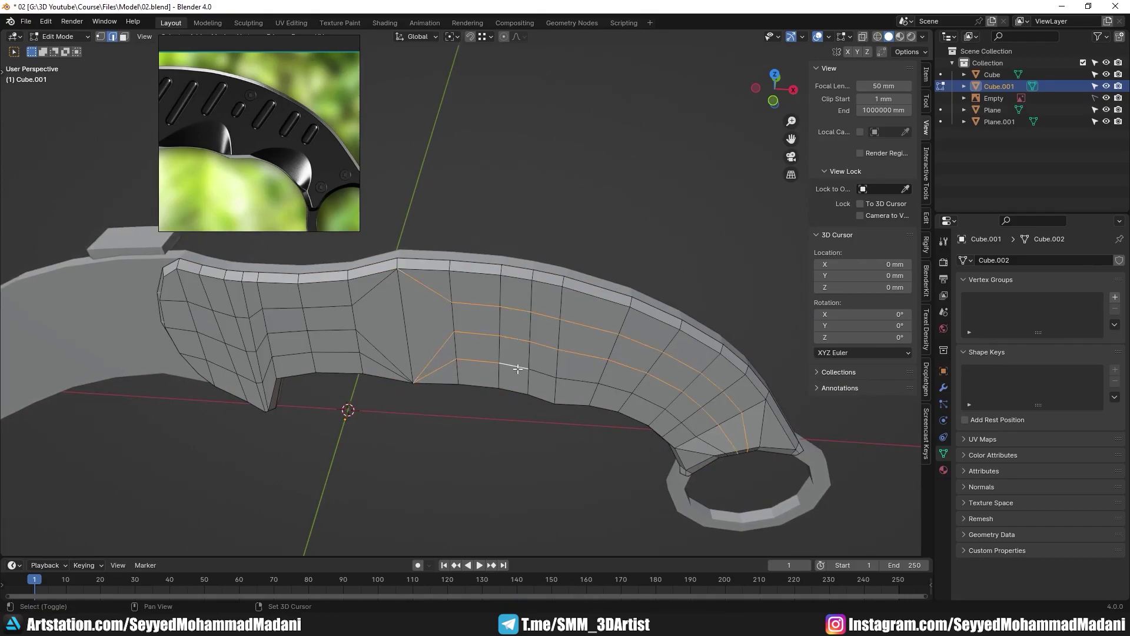
pyautogui.hotkey('ctrl', 'x')
pyautogui.moveTo(602, 403)
pyautogui.mouseDown(button='middle')
pyautogui.moveTo(603, 345)
pyautogui.moveTo(624, 405)
pyautogui.mouseUp(button='middle')
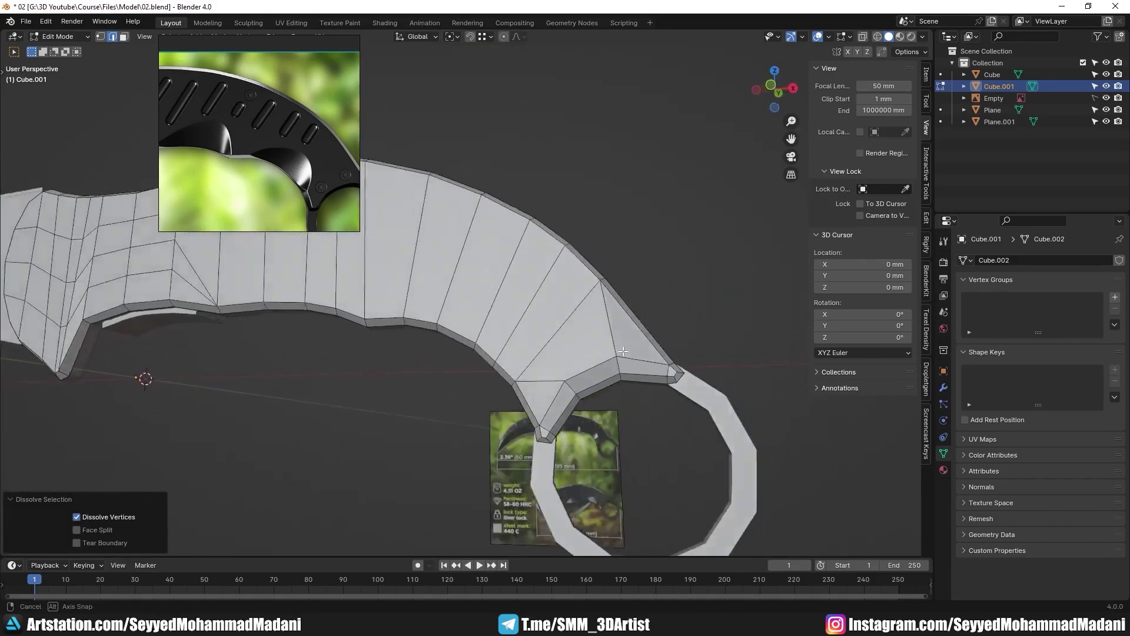
pyautogui.press('Tab')
pyautogui.scroll(-4, 442, 318)
pyautogui.moveTo(443, 318); pyautogui.dragTo(495, 358, button='middle')
pyautogui.hotkey('ctrl', 's')
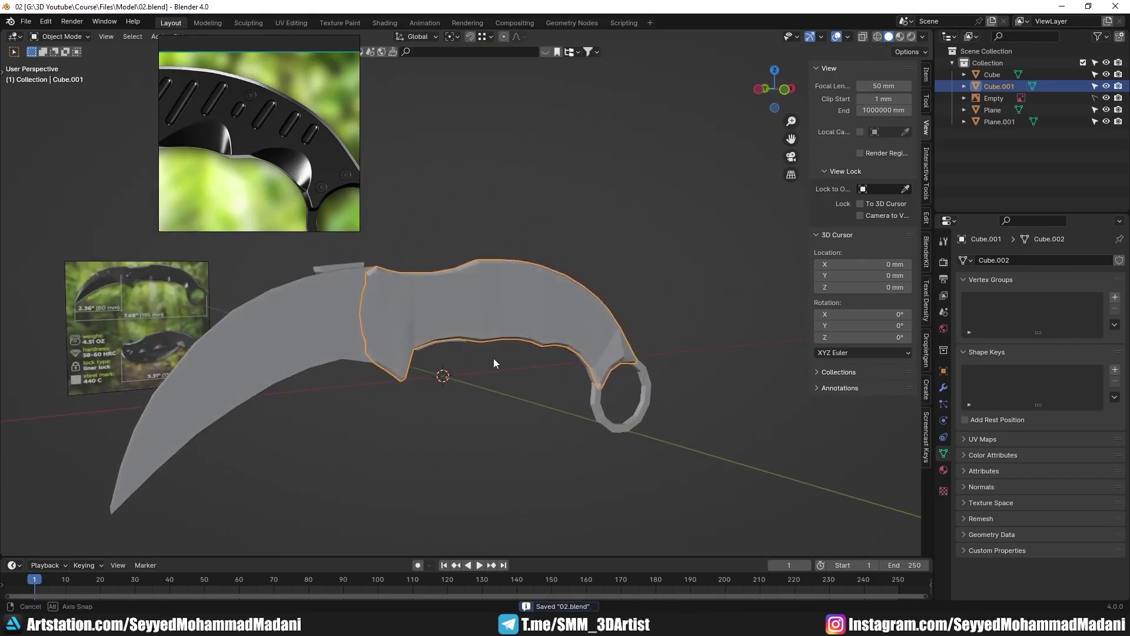
# - In front view, move the lower-edge vertices just ring-side of the middle groove about 0.11 mm along X and 0.34 mm along Z
pyautogui.press('Tab')
pyautogui.press('KP_1')
pyautogui.scroll(5, 368, 306)
pyautogui.press('1')
pyautogui.hotkey('alt', 'z')
pyautogui.keyDown('shift'); pyautogui.moveTo(656, 386); pyautogui.dragTo(485, 310, button='middle'); pyautogui.keyUp('shift')
pyautogui.scroll(3, 485, 309)
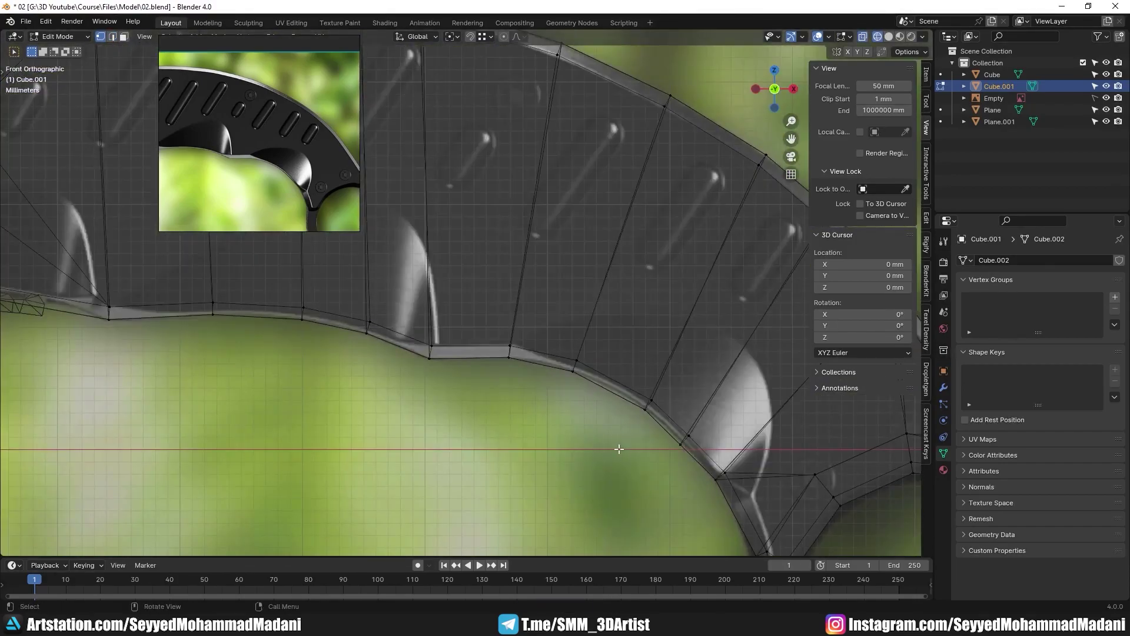
pyautogui.press('Tab')
pyautogui.press('Tab')
pyautogui.scroll(3, 565, 435)
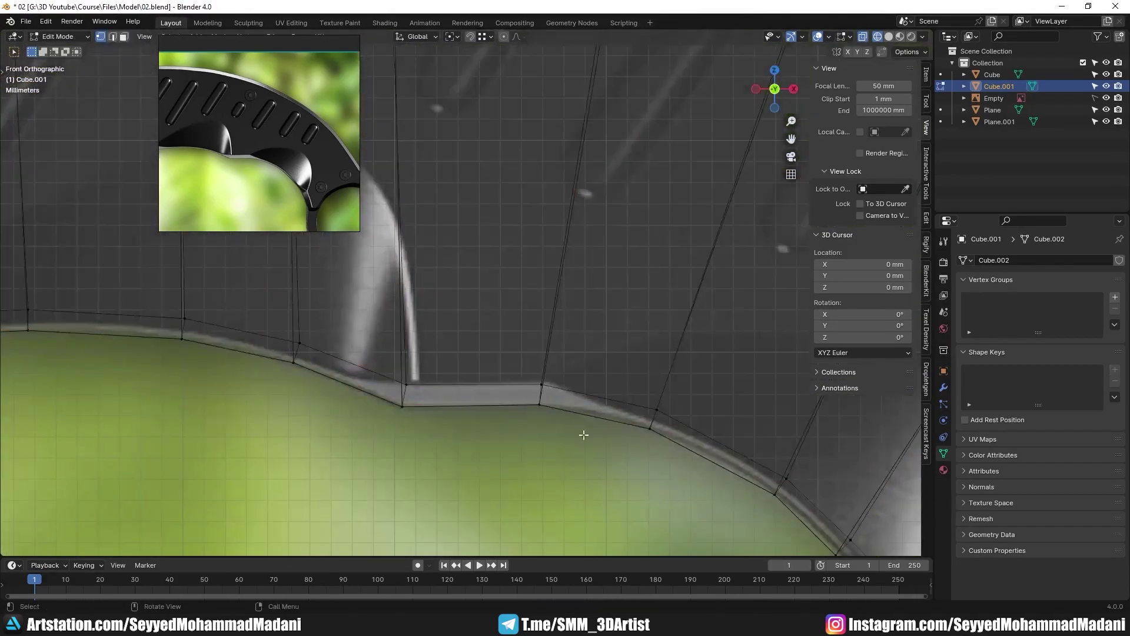
pyautogui.moveTo(704, 471); pyautogui.dragTo(574, 344)
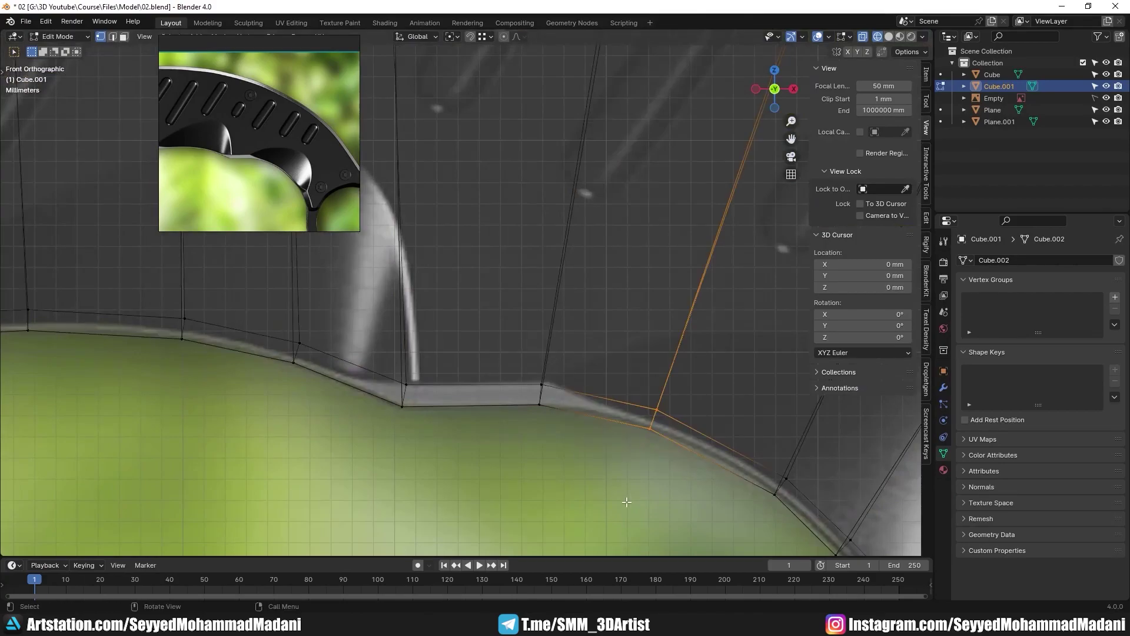
pyautogui.press('g')
pyautogui.click(650, 430)
pyautogui.moveTo(649, 430); pyautogui.dragTo(677, 373, button='middle')
pyautogui.press('KP_1')
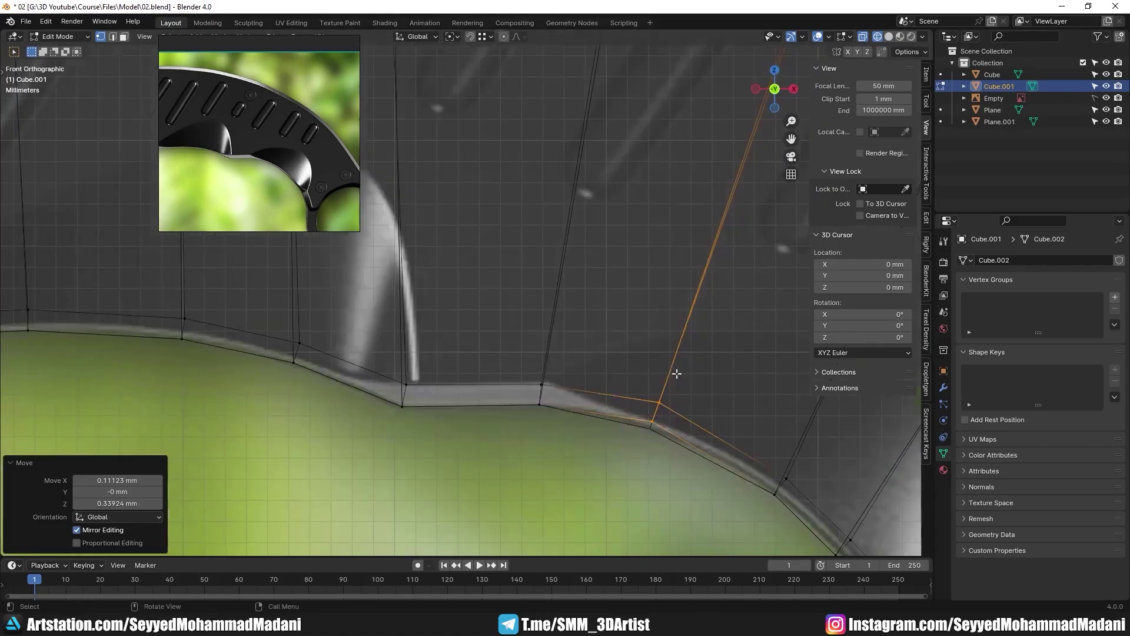
# - Raise the two neighbouring vertex groups on the flat ridge beside the middle finger groove
pyautogui.moveTo(584, 469); pyautogui.dragTo(505, 353)
pyautogui.press('g')
pyautogui.click(496, 450)
pyautogui.keyDown('shift'); pyautogui.moveTo(497, 450); pyautogui.dragTo(556, 450, button='middle'); pyautogui.keyUp('shift')
pyautogui.moveTo(509, 459); pyautogui.dragTo(430, 356)
pyautogui.press('g')
pyautogui.click(533, 452)
# - Select the three vertex groups along the middle finger groove's curve and move them up together
pyautogui.keyDown('shift'); pyautogui.moveTo(399, 409); pyautogui.dragTo(498, 455, button='middle'); pyautogui.keyUp('shift')
pyautogui.moveTo(499, 455); pyautogui.dragTo(414, 347)
pyautogui.keyDown('shift'); pyautogui.moveTo(387, 412); pyautogui.dragTo(300, 338); pyautogui.keyUp('shift')
pyautogui.keyDown('shift'); pyautogui.moveTo(255, 398); pyautogui.dragTo(162, 337); pyautogui.keyUp('shift')
pyautogui.keyDown('shift'); pyautogui.moveTo(323, 438); pyautogui.dragTo(363, 443, button='middle'); pyautogui.keyUp('shift')
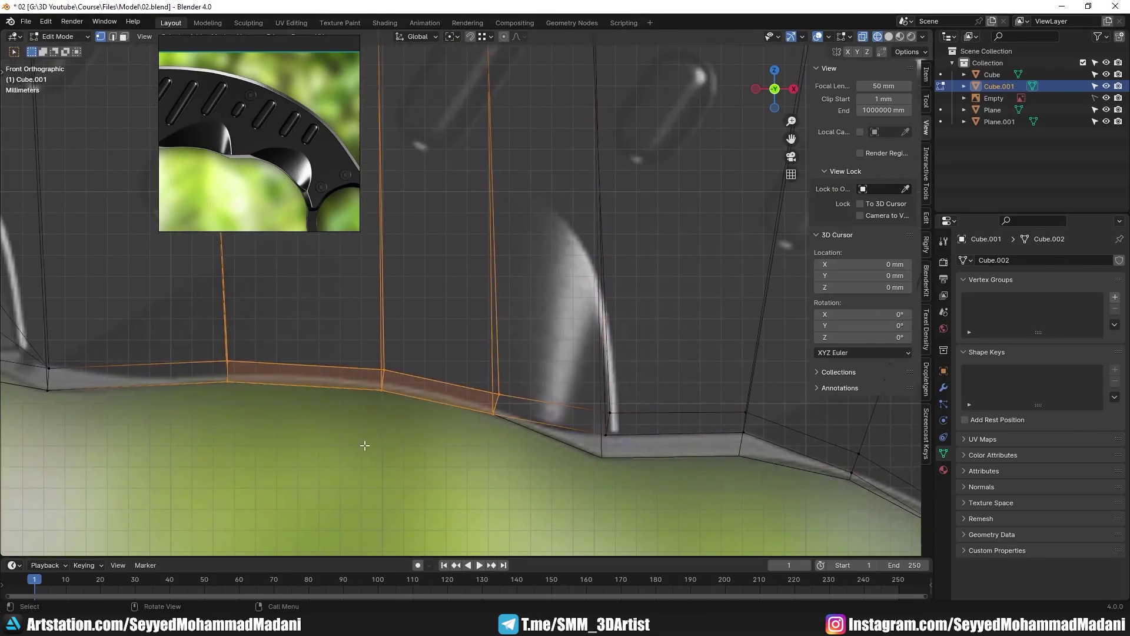
pyautogui.press('g')
pyautogui.click(379, 371)
# - Reposition the next two lower-edge vertex groups toward the blade side to follow the reference groove
pyautogui.keyDown('shift'); pyautogui.moveTo(173, 372); pyautogui.dragTo(573, 403, button='middle'); pyautogui.keyUp('shift')
pyautogui.moveTo(502, 447); pyautogui.dragTo(417, 368)
pyautogui.press('g')
pyautogui.keyDown('shift'); pyautogui.click(512, 241); pyautogui.keyUp('shift')
pyautogui.keyDown('shift'); pyautogui.moveTo(284, 413); pyautogui.dragTo(449, 462, button='middle'); pyautogui.keyUp('shift')
pyautogui.moveTo(449, 461); pyautogui.dragTo(346, 373)
pyautogui.press('g')
pyautogui.keyDown('shift'); pyautogui.click(431, 284); pyautogui.keyUp('shift')
# - Raise the two vertex groups above the serrated strip to follow the blade-side finger groove in the reference
pyautogui.keyDown('shift'); pyautogui.moveTo(291, 494); pyautogui.dragTo(485, 438, button='middle'); pyautogui.keyUp('shift')
pyautogui.moveTo(484, 437); pyautogui.dragTo(369, 288)
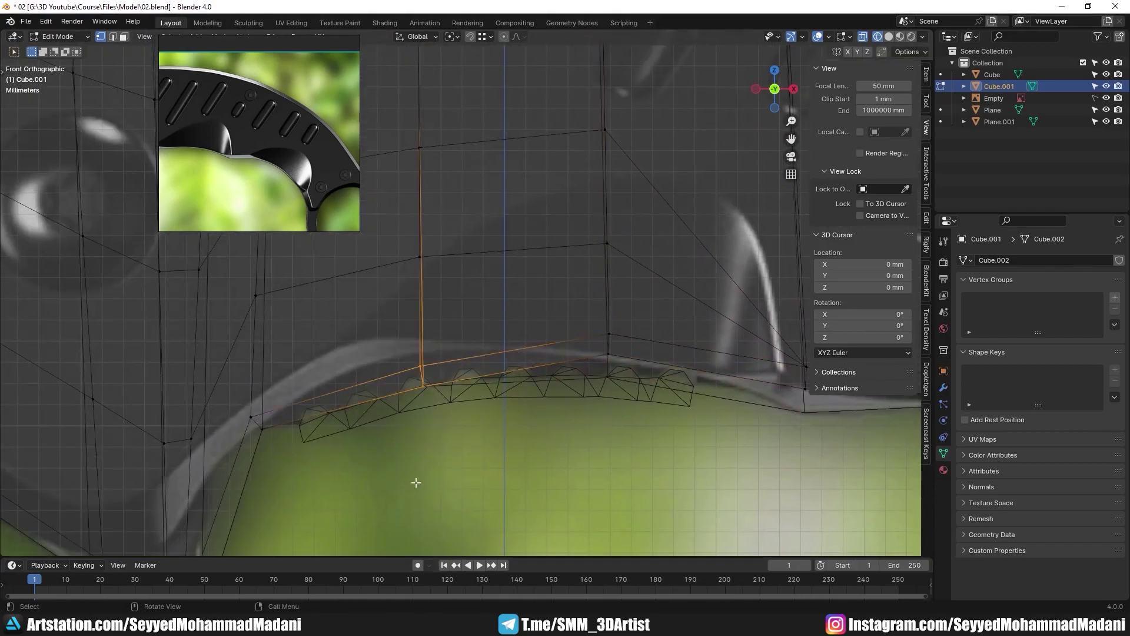
pyautogui.press('g')
pyautogui.keyDown('shift'); pyautogui.click(390, 31); pyautogui.keyUp('shift')
pyautogui.keyDown('shift'); pyautogui.moveTo(321, 471); pyautogui.dragTo(518, 373, button='middle'); pyautogui.keyUp('shift')
pyautogui.moveTo(517, 373); pyautogui.dragTo(372, 297)
pyautogui.press('g')
pyautogui.keyDown('shift'); pyautogui.click(495, 98); pyautogui.keyUp('shift')
# - Add a loop cut across the blade-side groove and move its lower vertices about -0.12 mm along X and 0.94 mm along Z
pyautogui.hotkey('alt', 'a')
pyautogui.hotkey('ctrl', 'r')
pyautogui.click(547, 259)
pyautogui.rightClick(550, 293)
pyautogui.moveTo(508, 233); pyautogui.dragTo(596, 409)
pyautogui.press('g')
pyautogui.click(580, 224)
# - Select the border vertices at the handle's lower pointed tip and move them up and slightly toward the blade
pyautogui.keyDown('shift'); pyautogui.moveTo(359, 492); pyautogui.dragTo(431, 432, button='middle'); pyautogui.keyUp('shift')
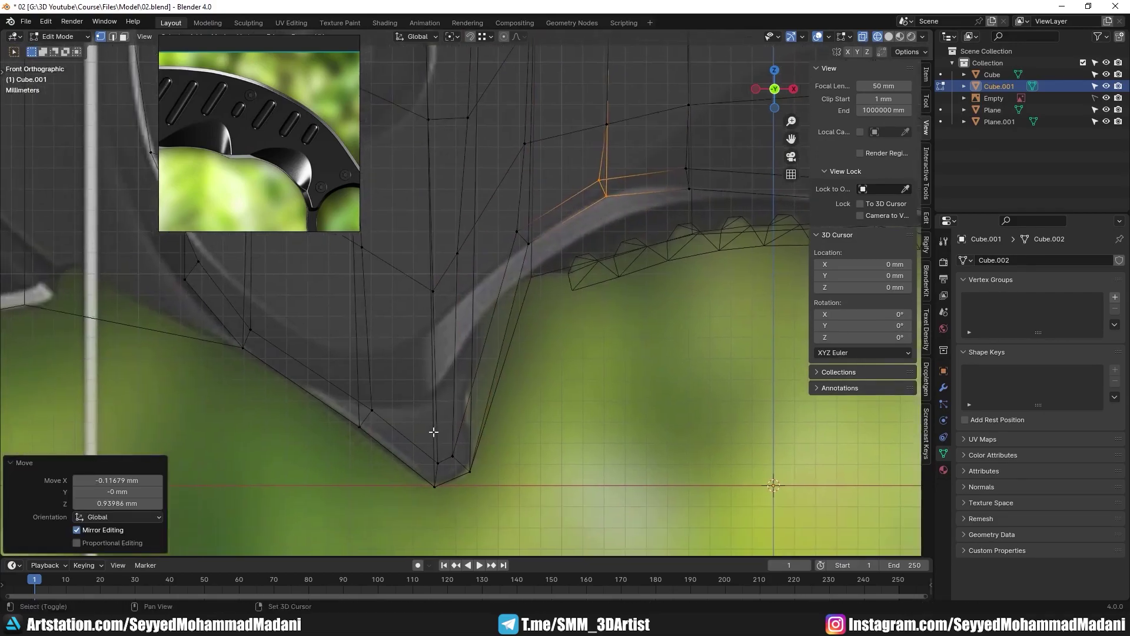
pyautogui.hotkey('alt', 'a')
pyautogui.scroll(-3, 476, 429)
pyautogui.moveTo(456, 386); pyautogui.dragTo(387, 325)
pyautogui.keyDown('shift'); pyautogui.moveTo(524, 432); pyautogui.dragTo(575, 469, button='middle'); pyautogui.keyUp('shift')
pyautogui.scroll(2, 575, 469)
pyautogui.press('g')
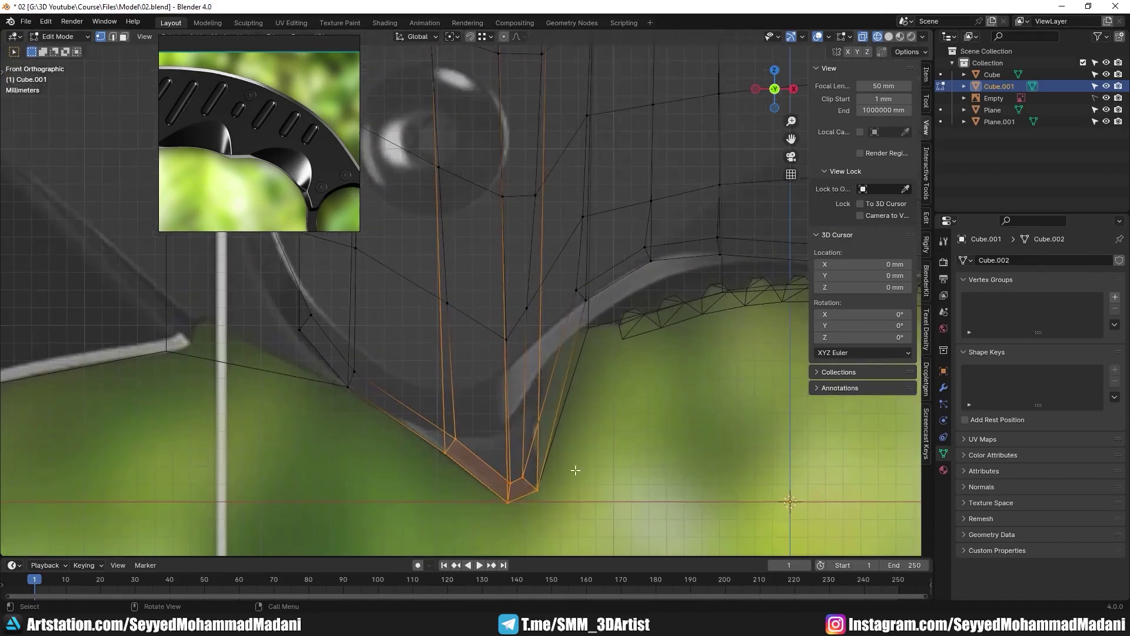
pyautogui.rightClick(596, 388)
pyautogui.scroll(-5, 573, 363)
pyautogui.moveTo(555, 344); pyautogui.dragTo(577, 316, button='middle')
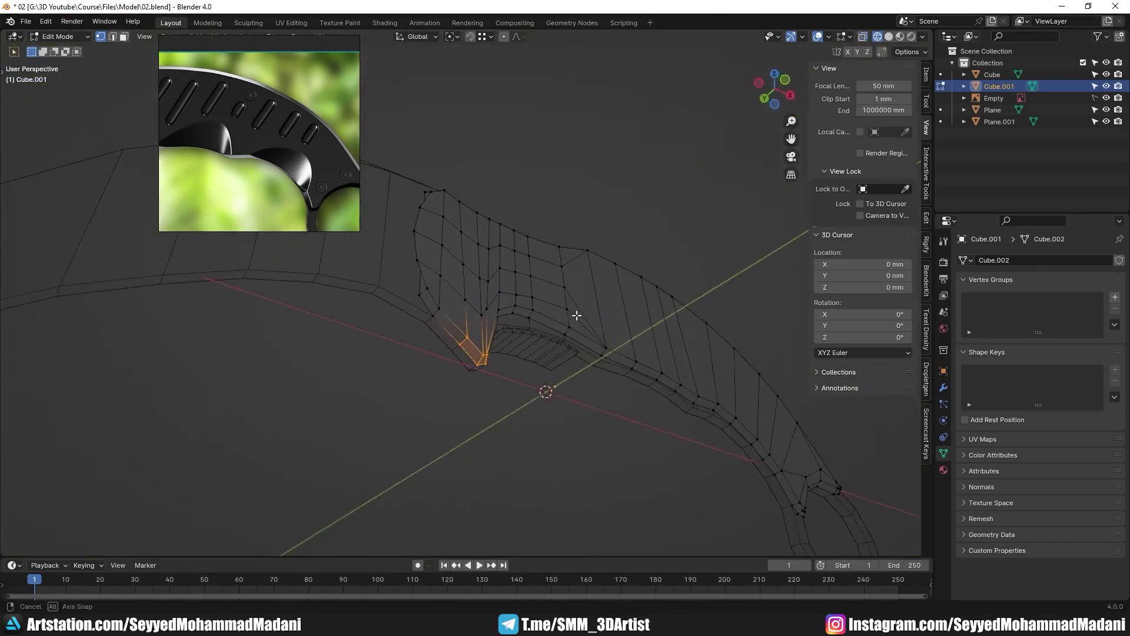
pyautogui.press('KP_1')
pyautogui.scroll(5, 559, 316)
pyautogui.hotkey('alt', 'z')
pyautogui.keyDown('shift'); pyautogui.moveTo(627, 406); pyautogui.dragTo(584, 405, button='middle'); pyautogui.keyUp('shift')
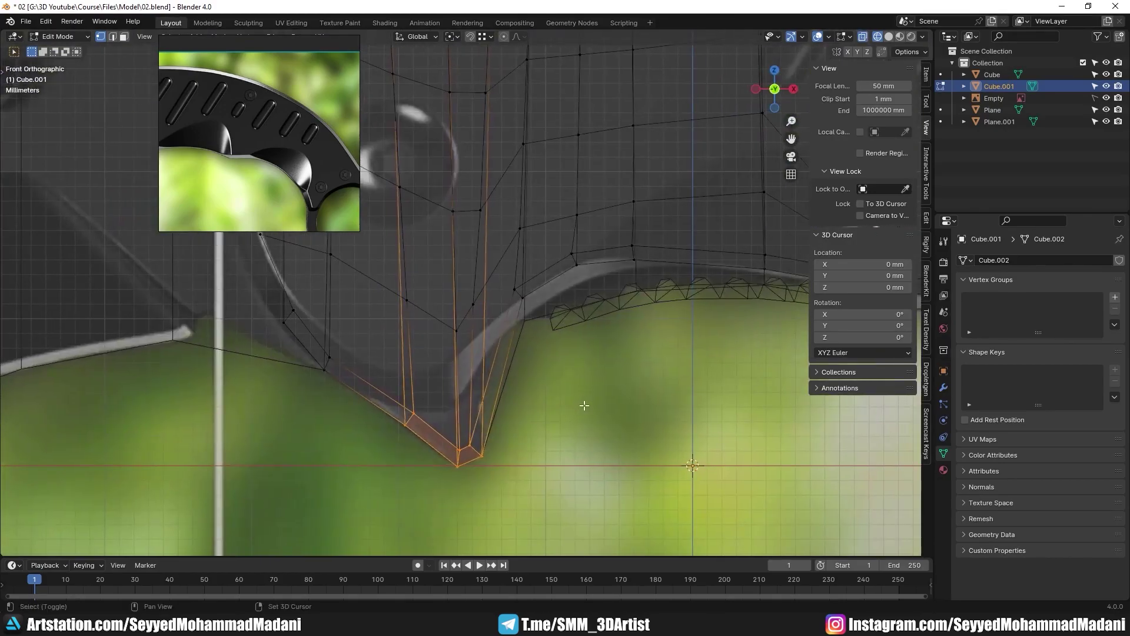
pyautogui.press('g')
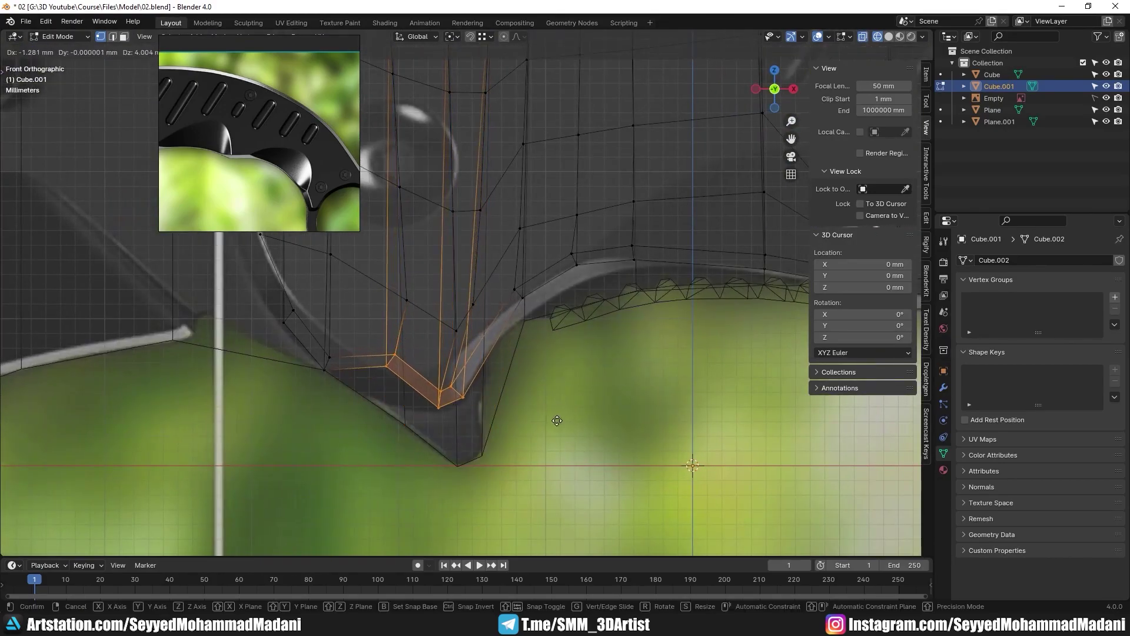
pyautogui.click(548, 381)
pyautogui.hotkey('alt', 'a')
# - Reposition the inner vertices above the lower tip, moving the last one about 0.49 mm along X and 0.19 mm along Z
pyautogui.hotkey('alt', 'z')
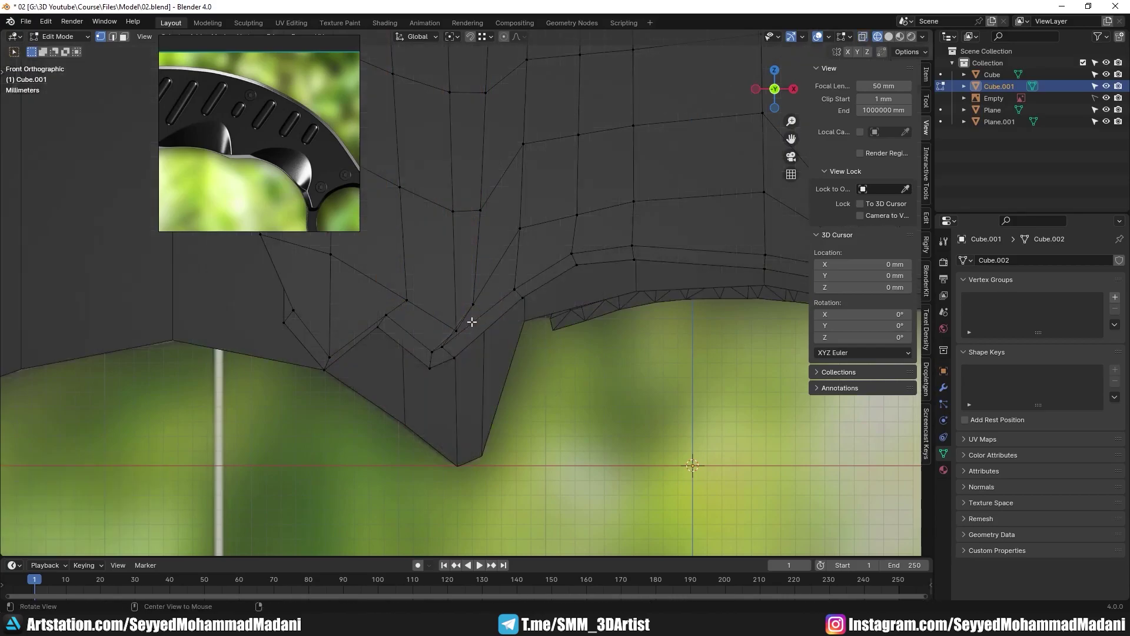
pyautogui.keyDown('shift'); pyautogui.moveTo(470, 321); pyautogui.dragTo(483, 333, button='middle'); pyautogui.keyUp('shift')
pyautogui.press('g')
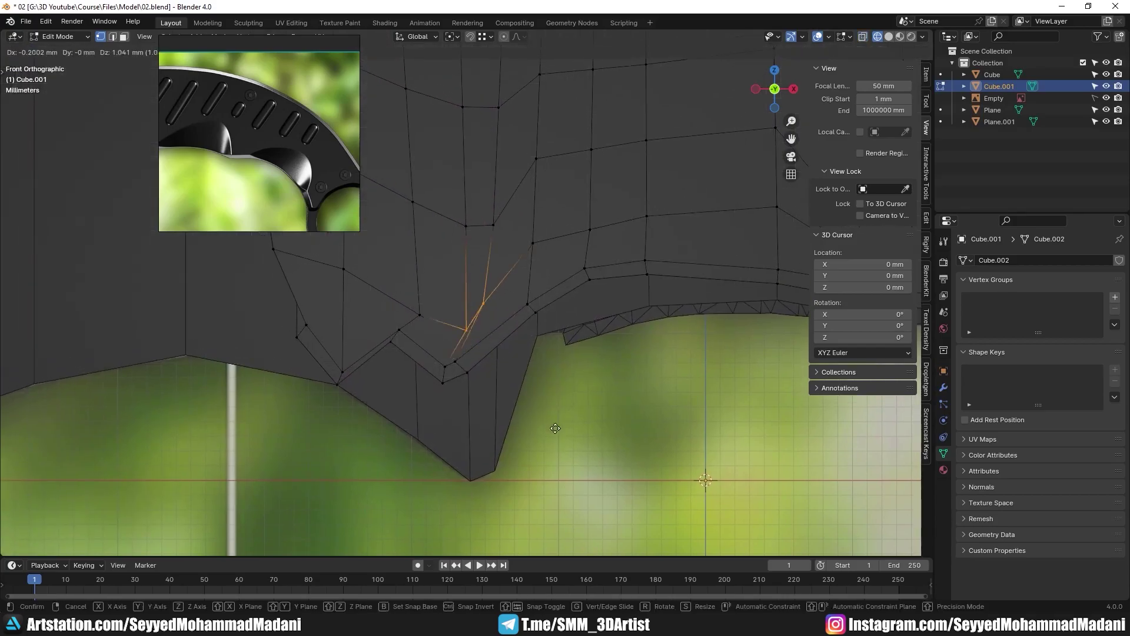
pyautogui.click(561, 400)
pyautogui.click(469, 297)
pyautogui.press('g')
pyautogui.click(641, 437)
pyautogui.click(455, 362)
pyautogui.scroll(3, 556, 423)
pyautogui.press('g')
pyautogui.click(702, 405)
# - Inspect the reshaped lower tip and its side faces from the front, below and angled views
pyautogui.scroll(-2, 701, 406)
pyautogui.moveTo(532, 393); pyautogui.dragTo(626, 404, button='middle')
pyautogui.press('KP_1')
pyautogui.hotkey('alt', 'z')
pyautogui.hotkey('alt', 'z')
pyautogui.scroll(-1, 497, 389)
pyautogui.moveTo(497, 388); pyautogui.dragTo(495, 335, button='middle')
pyautogui.press('KP_1')
pyautogui.press('KP_1')
pyautogui.scroll(-5, 497, 343)
pyautogui.hotkey('alt', 'z')
pyautogui.moveTo(455, 282); pyautogui.dragTo(516, 344, button='middle')
pyautogui.hotkey('alt', 'z')
pyautogui.click(502, 357)
pyautogui.scroll(2, 465, 185)
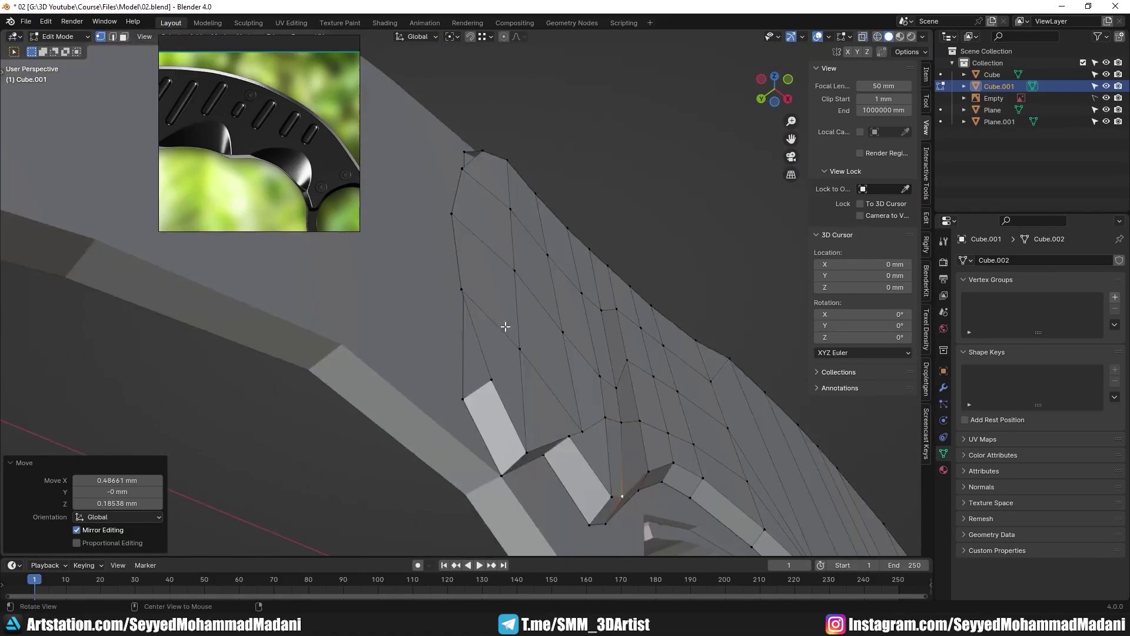
pyautogui.moveTo(489, 167); pyautogui.dragTo(535, 321, button='middle')
# - Isolate the handle in local view and delete its rear border vertices to leave only the flat front surface
pyautogui.scroll(-4, 521, 226)
pyautogui.press('Tab')
pyautogui.press('KP_Divide')
pyautogui.press('Tab')
pyautogui.scroll(3, 581, 303)
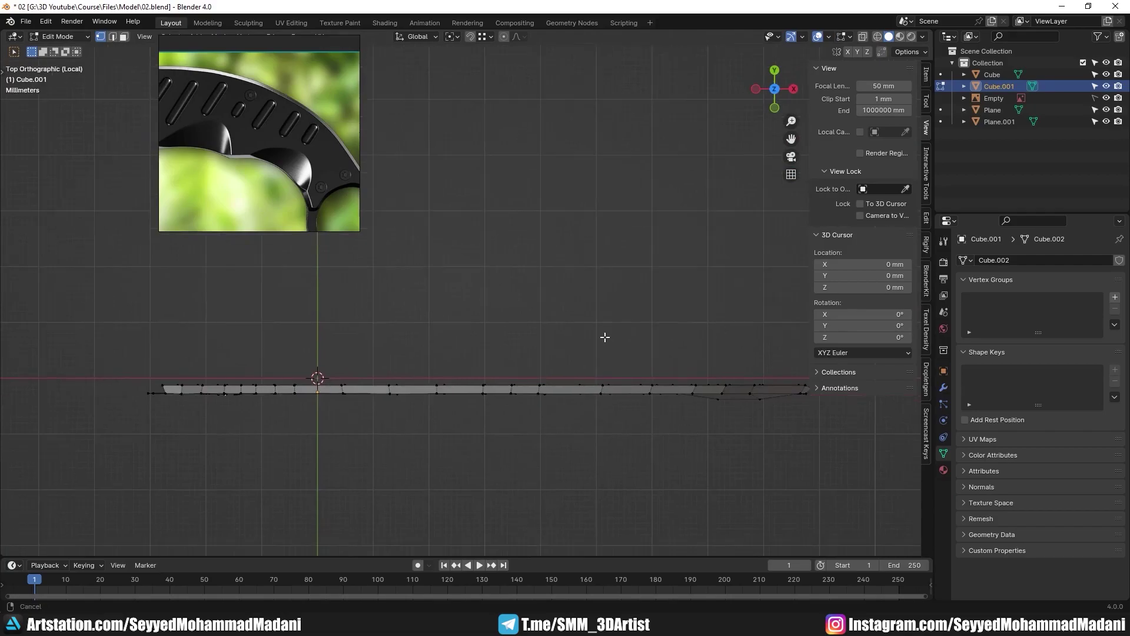
pyautogui.moveTo(83, 331); pyautogui.dragTo(835, 391)
pyautogui.moveTo(421, 383); pyautogui.dragTo(465, 268, button='middle')
pyautogui.press('x')
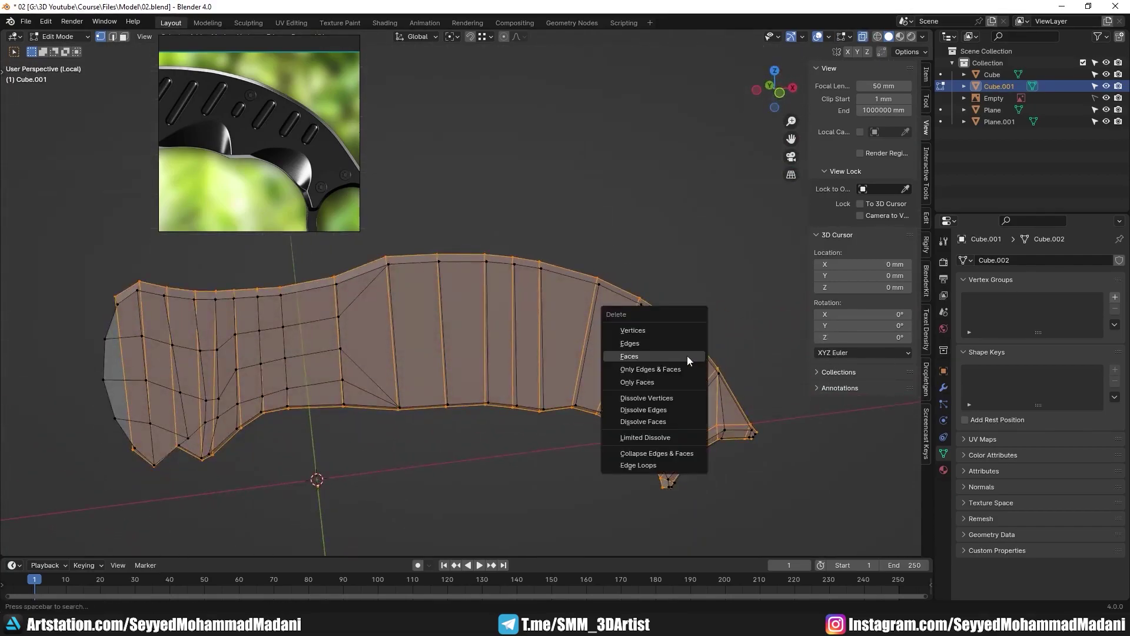
pyautogui.click(673, 332)
pyautogui.moveTo(372, 335); pyautogui.dragTo(386, 316, button='middle')
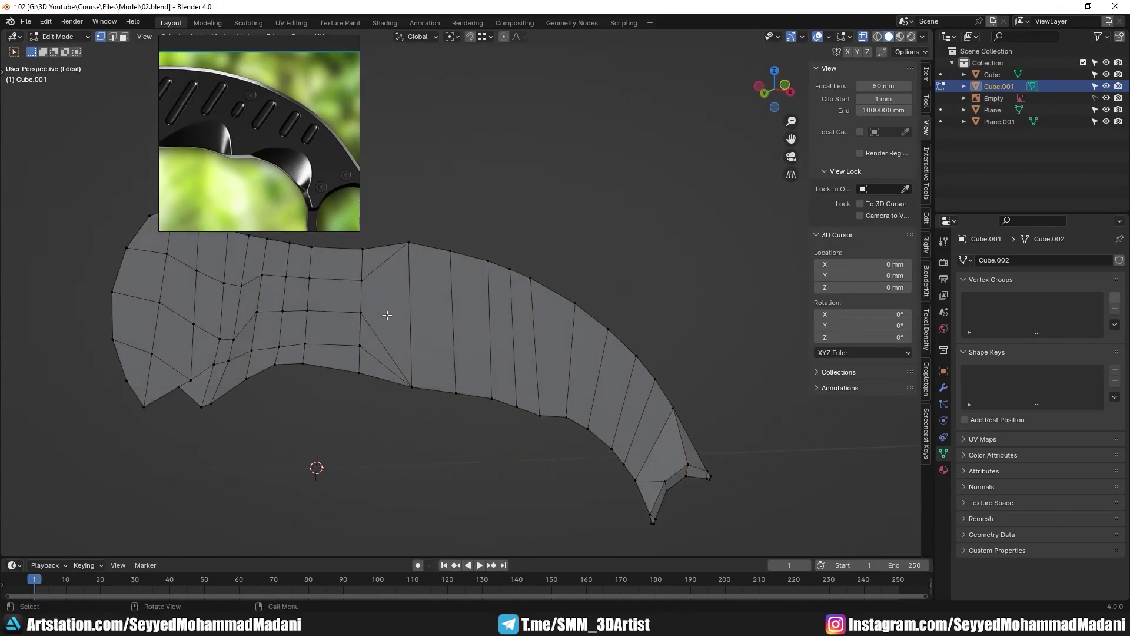
# - Exit local view and, in front view, move the notch vertex beside the lower tip down and toward the ring
pyautogui.press('/')
pyautogui.press('KP_1')
pyautogui.scroll(5, 541, 425)
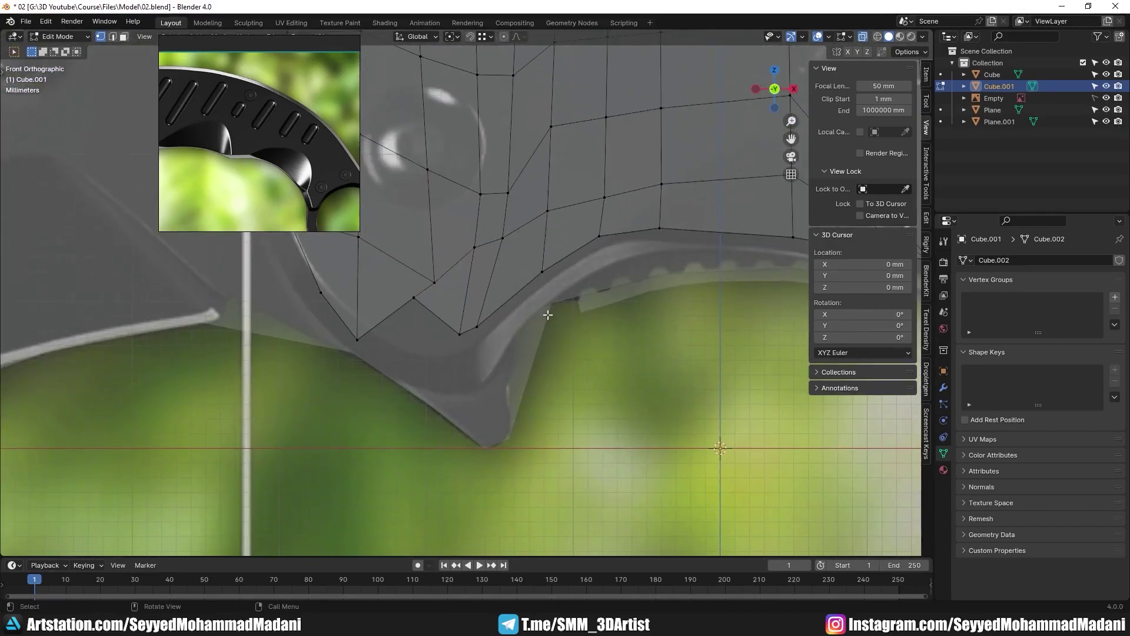
pyautogui.keyDown('shift'); pyautogui.moveTo(414, 349); pyautogui.dragTo(475, 338, button='middle'); pyautogui.keyUp('shift')
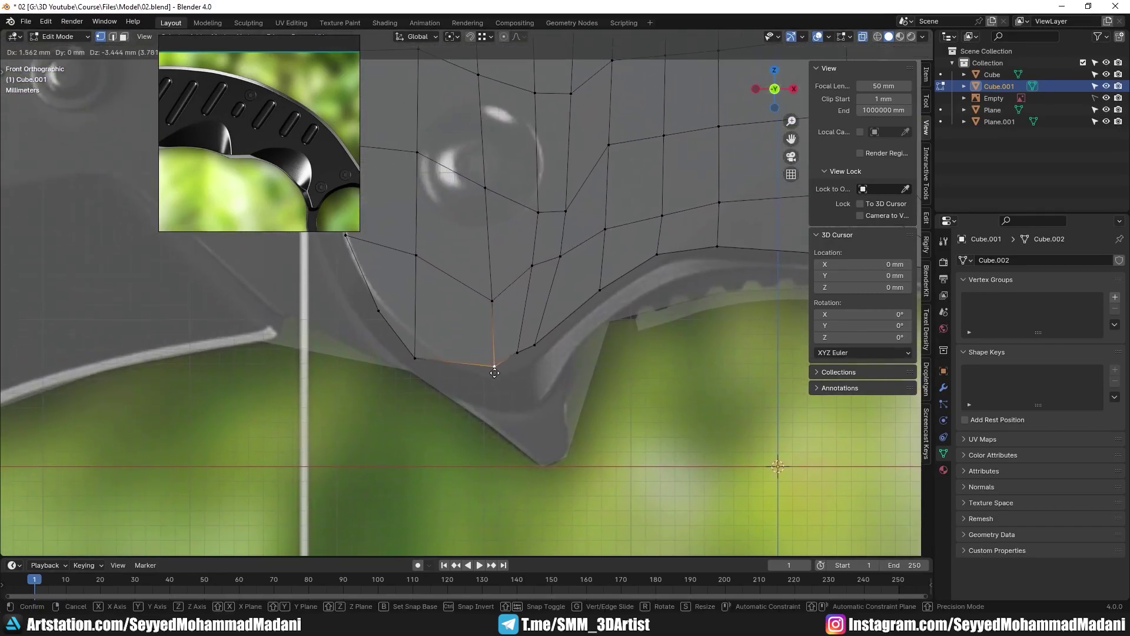
pyautogui.click(498, 379)
# - Move the three lower-edge vertices beside the handle's lower tip onto the reference outline
pyautogui.keyDown('shift'); pyautogui.moveTo(568, 381); pyautogui.dragTo(443, 379, button='middle'); pyautogui.keyUp('shift')
pyautogui.scroll(1, 444, 379)
pyautogui.click(380, 359)
pyautogui.press('g')
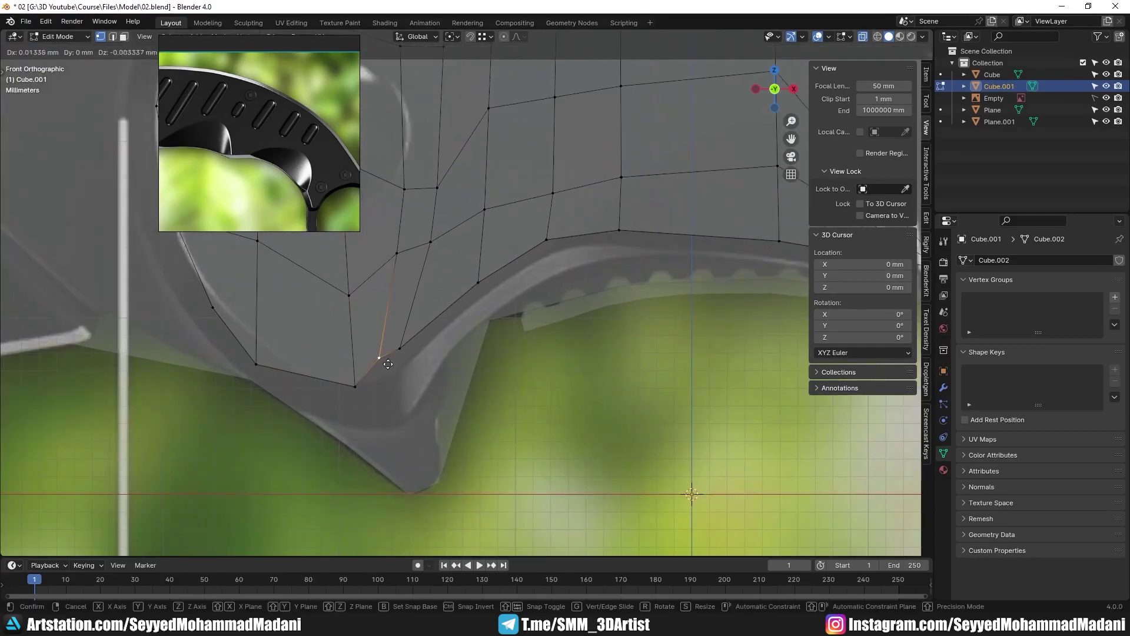
pyautogui.click(486, 502)
pyautogui.click(406, 345)
pyautogui.press('g')
pyautogui.click(724, 366)
pyautogui.click(478, 283)
pyautogui.press('g')
pyautogui.click(607, 465)
# - Reposition two vertices along the first finger groove, moving the first about 0.19 mm along X and -0.59 mm along Z
pyautogui.keyDown('shift'); pyautogui.moveTo(556, 342); pyautogui.dragTo(462, 367, button='middle'); pyautogui.keyUp('shift')
pyautogui.click(453, 264)
pyautogui.press('g')
pyautogui.click(594, 453)
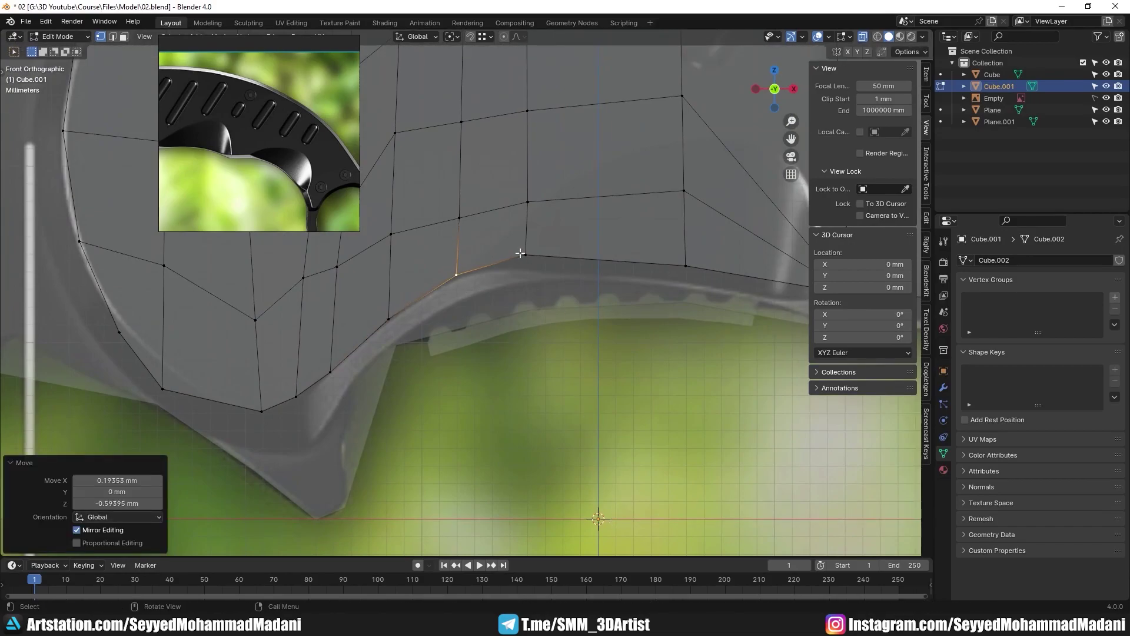
pyautogui.click(525, 254)
pyautogui.press('g')
pyautogui.click(654, 556)
# - Move the two lower-edge vertices further toward the ring onto the reference outline and clear the selection
pyautogui.keyDown('shift'); pyautogui.moveTo(758, 320); pyautogui.dragTo(459, 323, button='middle'); pyautogui.keyUp('shift')
pyautogui.click(386, 270)
pyautogui.press('g')
pyautogui.click(500, 469)
pyautogui.click(551, 296)
pyautogui.press('g')
pyautogui.click(555, 307)
pyautogui.scroll(-3, 555, 307)
pyautogui.keyDown('shift'); pyautogui.moveTo(555, 307); pyautogui.dragTo(295, 309, button='middle'); pyautogui.keyUp('shift')
pyautogui.hotkey('alt', 'a')
pyautogui.keyDown('shift'); pyautogui.moveTo(258, 353); pyautogui.dragTo(456, 308, button='middle'); pyautogui.keyUp('shift')
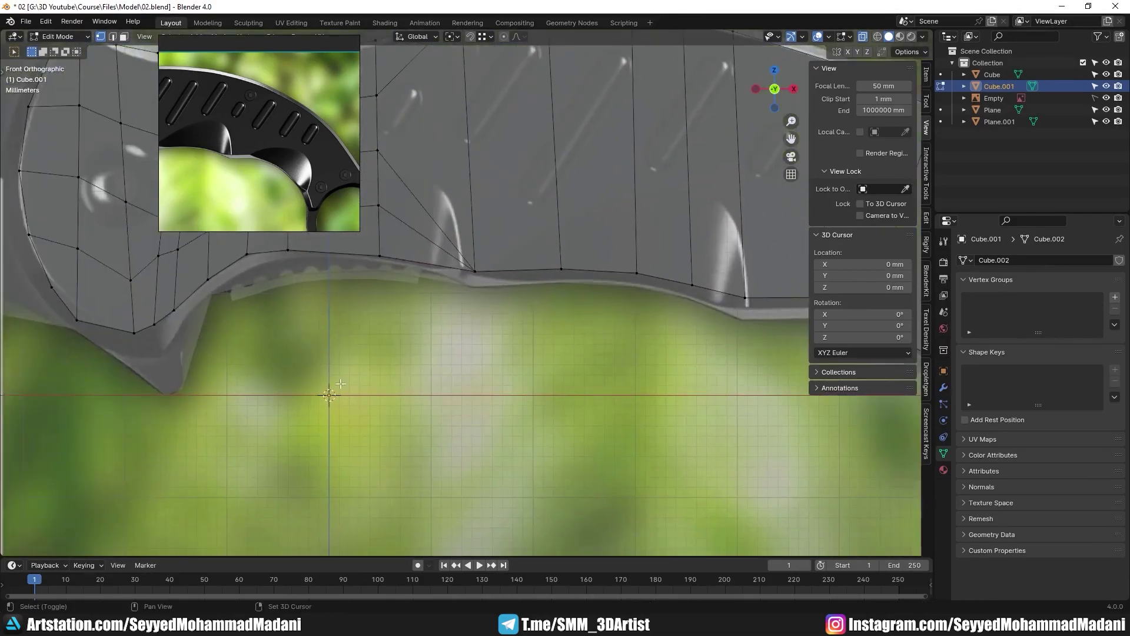
# - Fit the two lower vertices of the handle's rounded blade-side end to the reference curve and clear the selection
pyautogui.keyDown('shift'); pyautogui.moveTo(100, 328); pyautogui.dragTo(456, 364, button='middle'); pyautogui.keyUp('shift')
pyautogui.scroll(2, 456, 364)
pyautogui.click(456, 364)
pyautogui.press('g')
pyautogui.click(505, 269)
pyautogui.click(384, 316)
pyautogui.press('g')
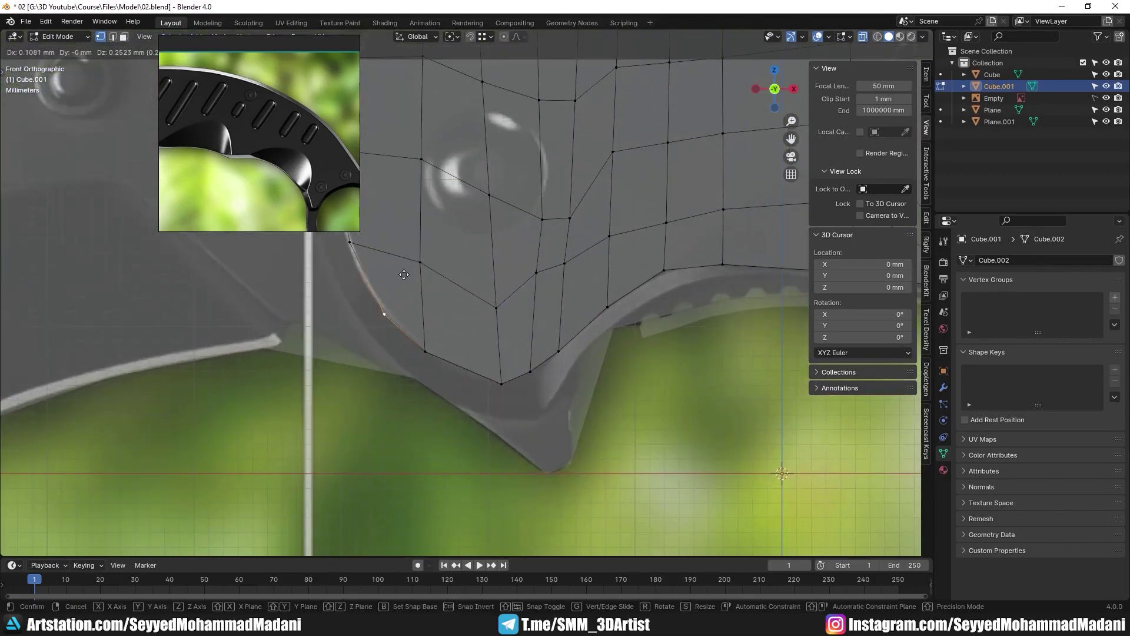
pyautogui.click(382, 294)
pyautogui.keyDown('shift'); pyautogui.moveTo(376, 291); pyautogui.dragTo(469, 443, button='middle'); pyautogui.keyUp('shift')
pyautogui.scroll(-4, 477, 353)
pyautogui.hotkey('alt', 'a')
# - Fit the upper and middle vertices of the rounded blade-side end to the reference curve and clear the selection
pyautogui.scroll(4, 480, 208)
pyautogui.click(458, 216)
pyautogui.press('g')
pyautogui.click(463, 217)
pyautogui.click(478, 151)
pyautogui.press('g')
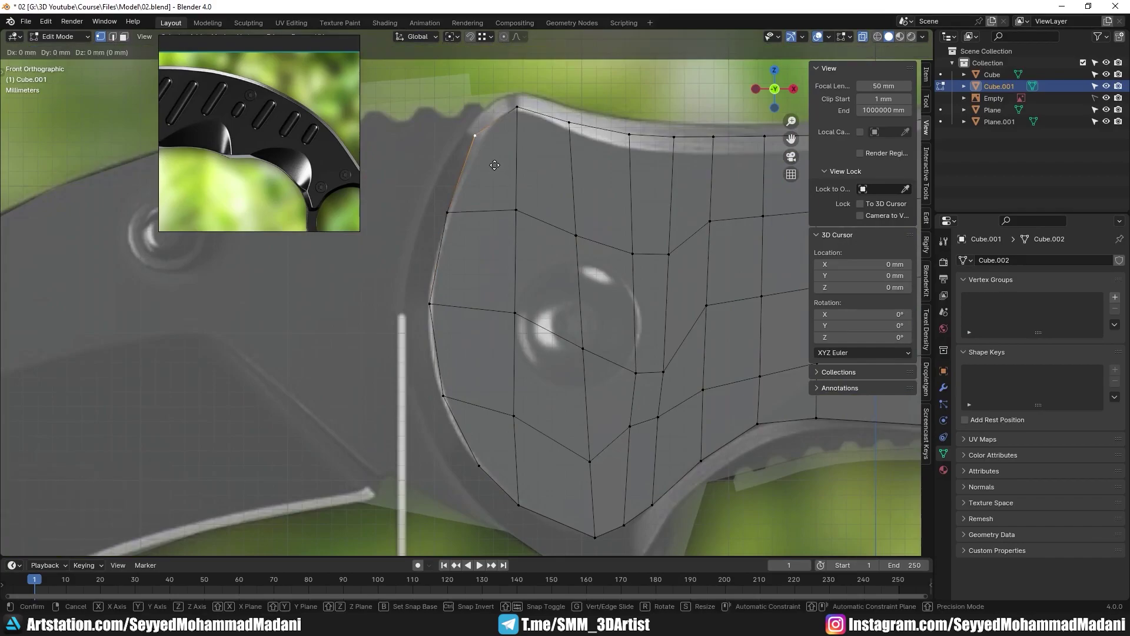
pyautogui.click(500, 168)
pyautogui.click(439, 310)
pyautogui.press('g')
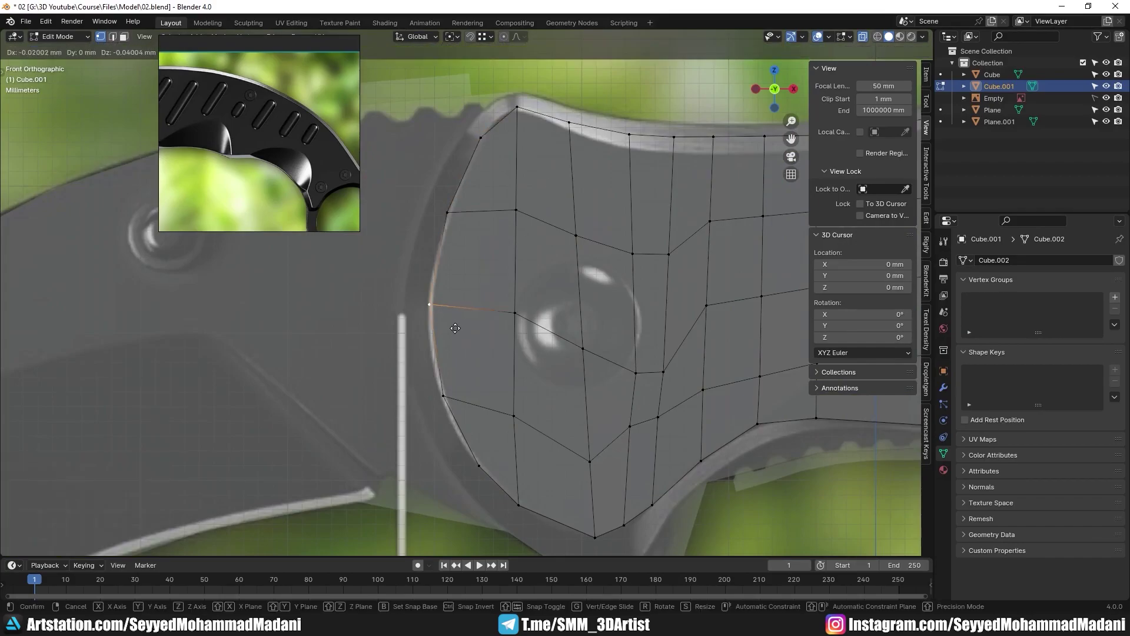
pyautogui.click(455, 327)
pyautogui.scroll(-2, 462, 333)
pyautogui.hotkey('alt', 'a')
# - Slide the inner vertex below the pivot onto the lower tip and the one above it onto the upper edge
pyautogui.keyDown('shift'); pyautogui.moveTo(462, 333); pyautogui.dragTo(261, 294, button='middle'); pyautogui.keyUp('shift')
pyautogui.keyDown('shift'); pyautogui.moveTo(701, 319); pyautogui.dragTo(791, 304, button='middle'); pyautogui.keyUp('shift')
pyautogui.keyDown('shift'); pyautogui.moveTo(417, 330); pyautogui.dragTo(464, 341, button='middle'); pyautogui.keyUp('shift')
pyautogui.scroll(2, 463, 341)
pyautogui.press('g')
pyautogui.press('g')
pyautogui.click(495, 459)
pyautogui.click(483, 287)
pyautogui.press('g')
pyautogui.press('g')
pyautogui.rightClick(478, 285)
pyautogui.click(481, 172)
pyautogui.press('g')
pyautogui.press('g')
pyautogui.click(476, 71)
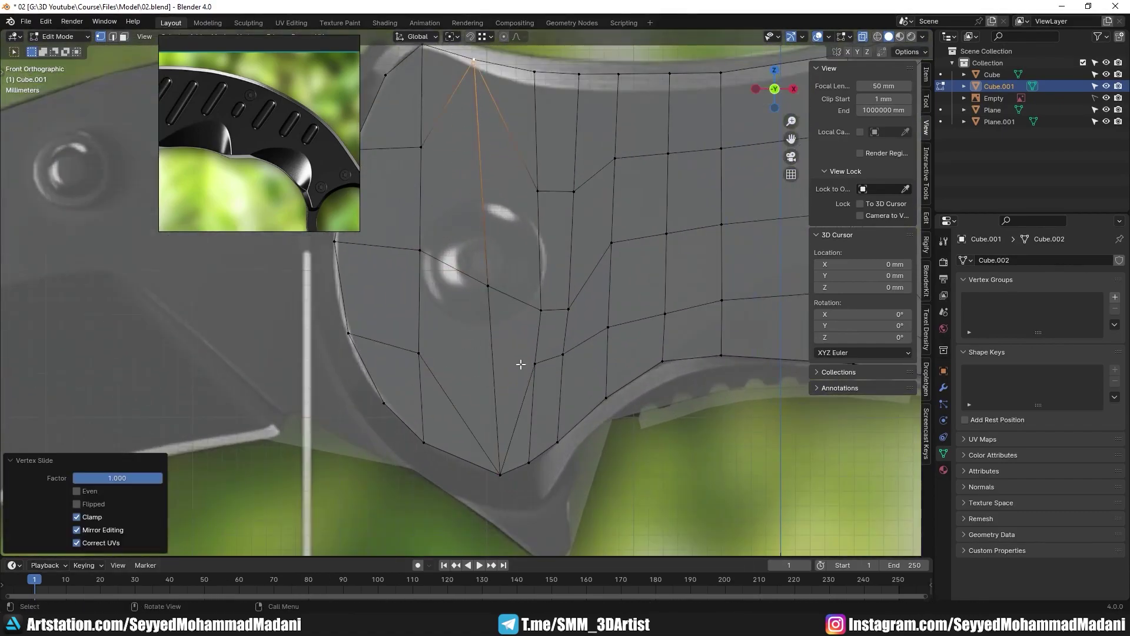
# - Slide the remaining inner vertex at the pivot onto the upper edge and merge all overlapping vertices by distance
pyautogui.scroll(-3, 512, 395)
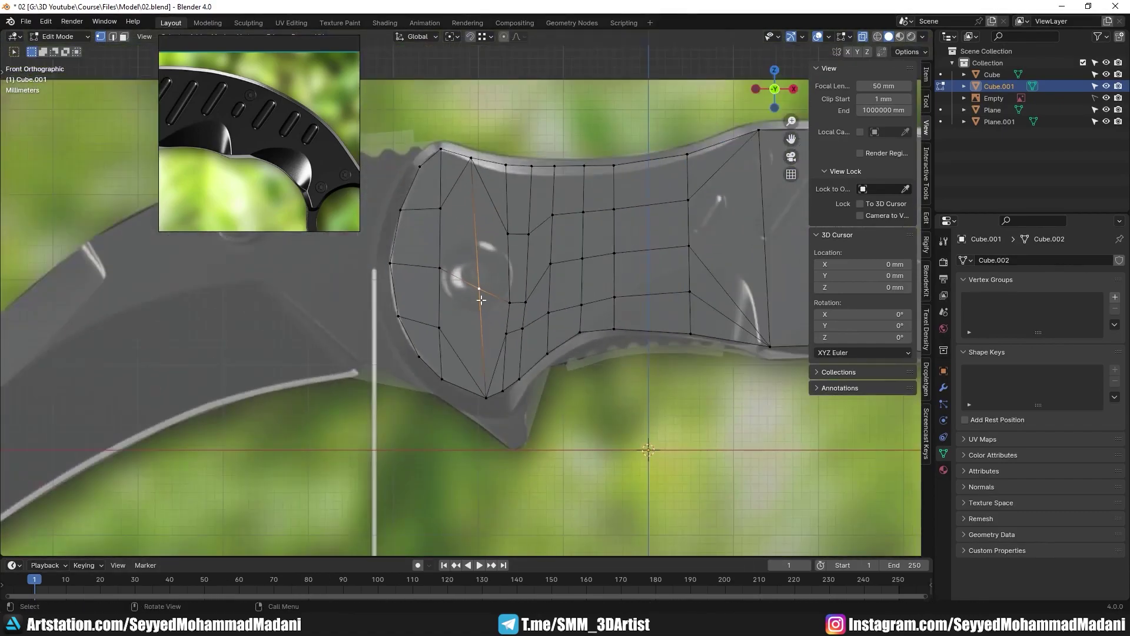
pyautogui.press('a')
pyautogui.press('m')
pyautogui.click(503, 226)
pyautogui.hotkey('alt', 'a')
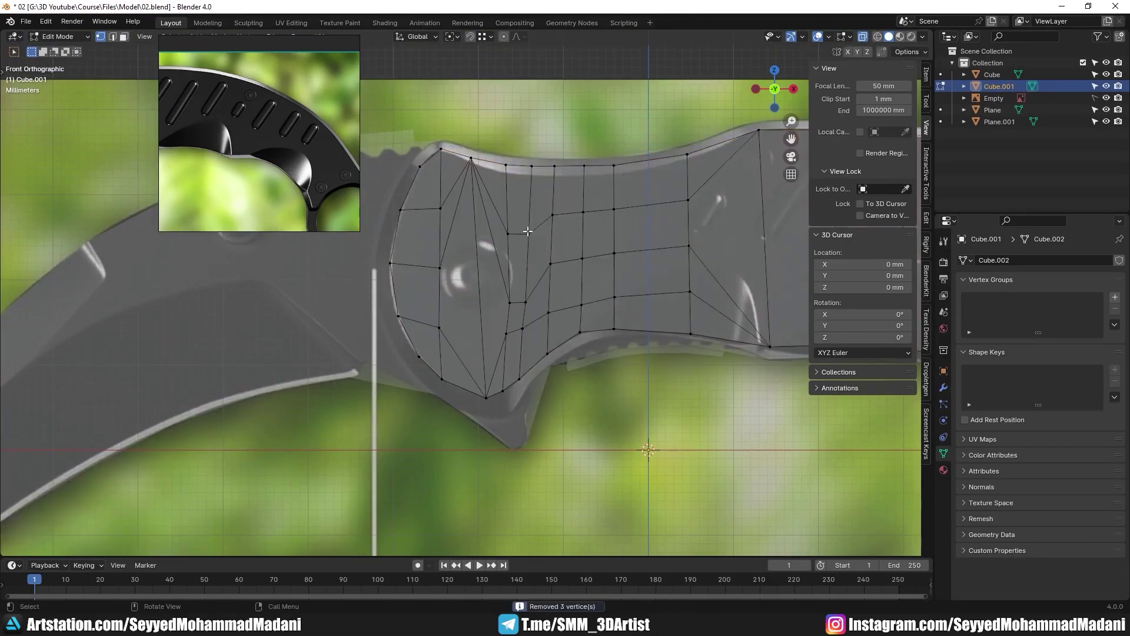
# - Dissolve the lengthwise inner edge runs and the leftover edge at the lower tip, and save the file
pyautogui.press('2')
pyautogui.keyDown('shift'); pyautogui.moveTo(505, 219); pyautogui.dragTo(455, 242, button='middle'); pyautogui.keyUp('shift')
pyautogui.hotkey('ctrl', 'x')
pyautogui.doubleClick(452, 295)
pyautogui.hotkey('ctrl', 'x')
pyautogui.click(445, 379)
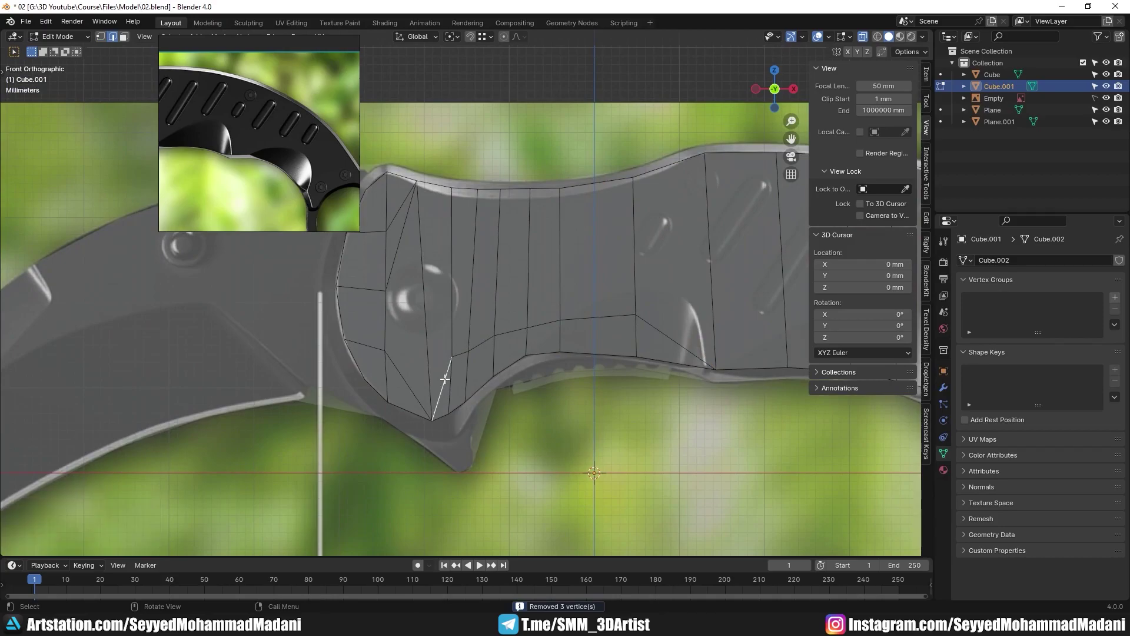
pyautogui.hotkey('ctrl', 'x')
pyautogui.scroll(-2, 508, 338)
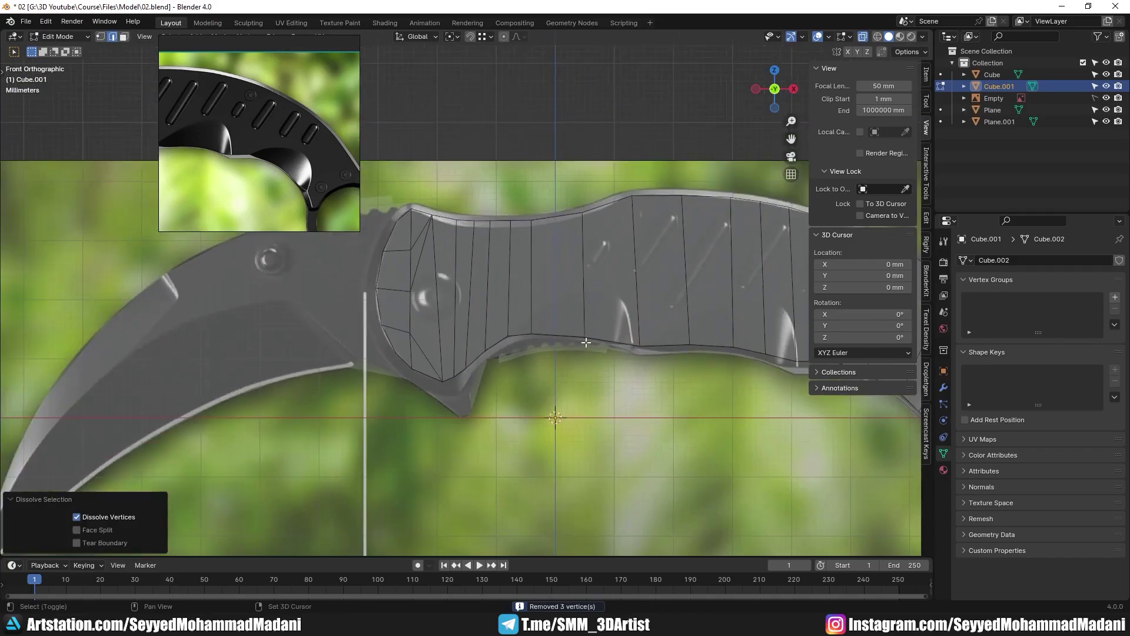
pyautogui.hotkey('ctrl', 's')
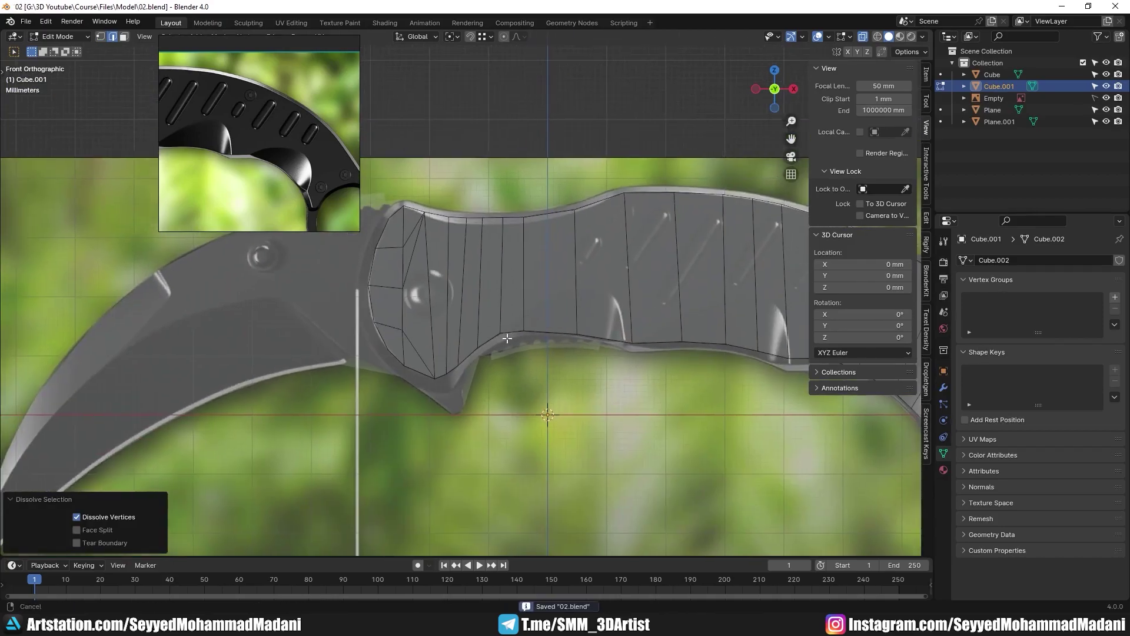
# - Select the border edge loop around the handle surface and extrude it in place with zero offset
pyautogui.keyDown('shift'); pyautogui.moveTo(507, 339); pyautogui.dragTo(491, 333, button='middle'); pyautogui.keyUp('shift')
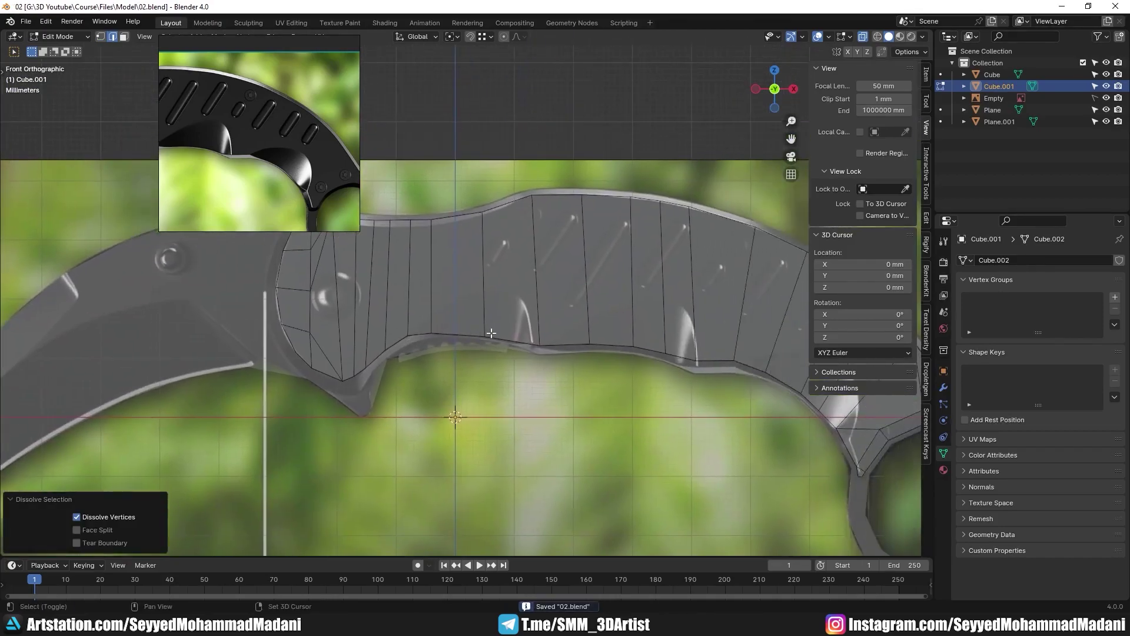
pyautogui.keyDown('alt'); pyautogui.click(614, 352); pyautogui.keyUp('alt')
pyautogui.scroll(-3, 600, 312)
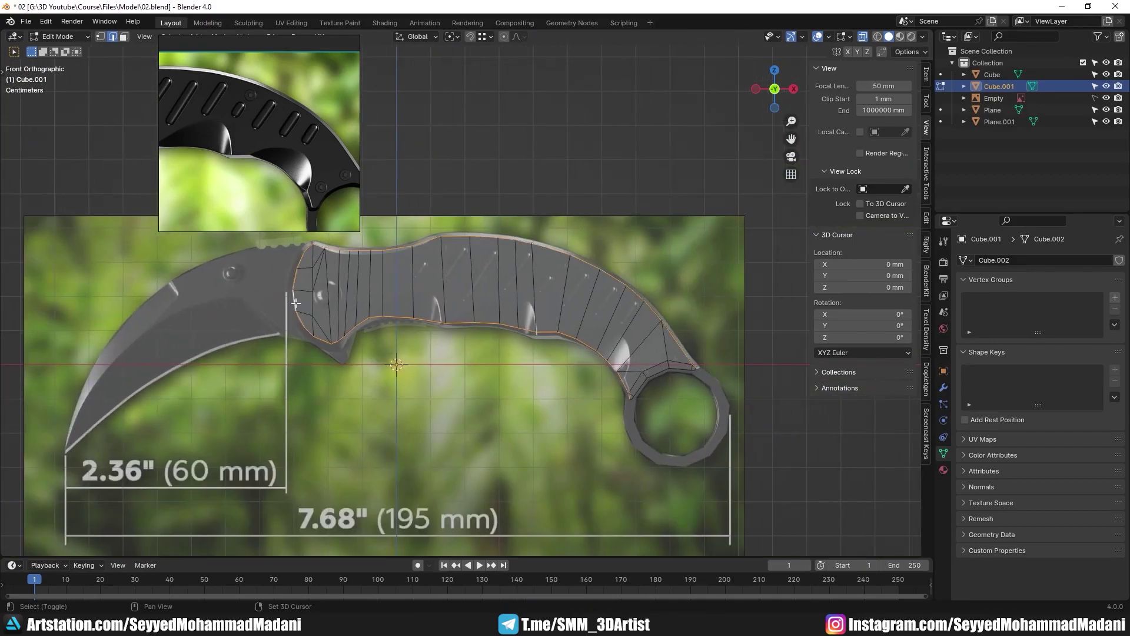
pyautogui.scroll(6, 647, 391)
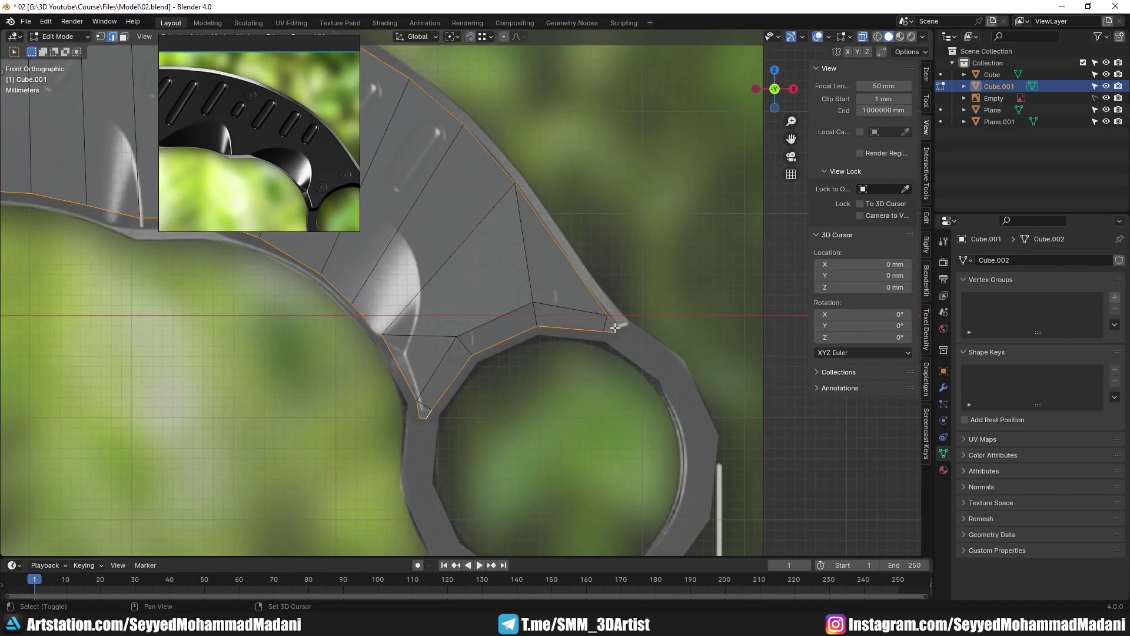
pyautogui.keyDown('shift'); pyautogui.moveTo(614, 329); pyautogui.dragTo(596, 328, button='middle'); pyautogui.keyUp('shift')
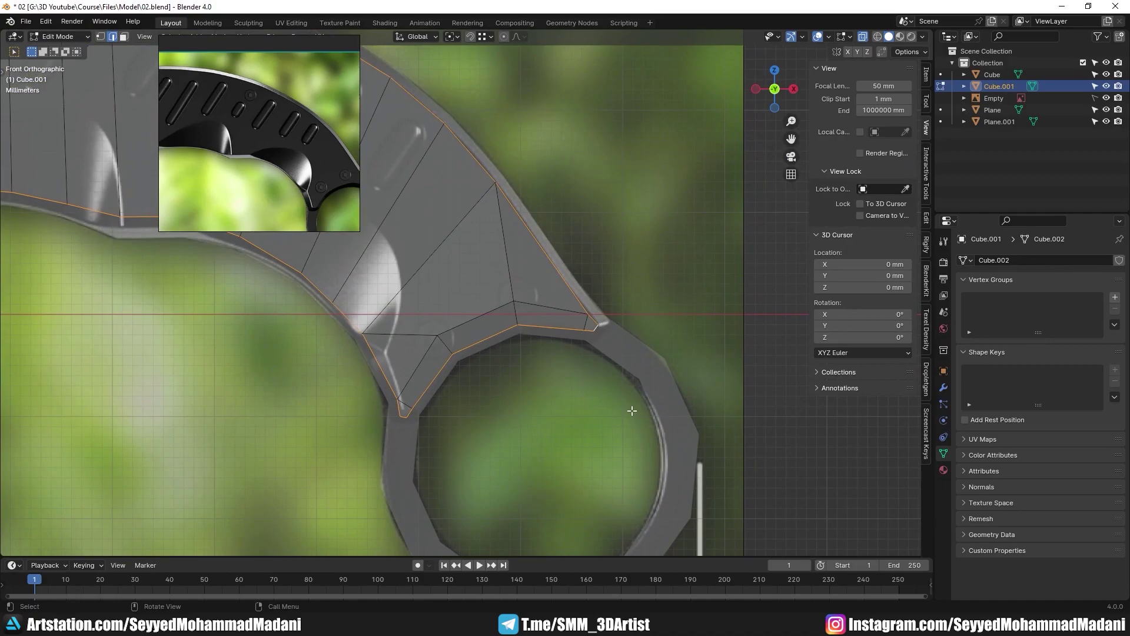
pyautogui.scroll(-1, 632, 410)
pyautogui.press('g')
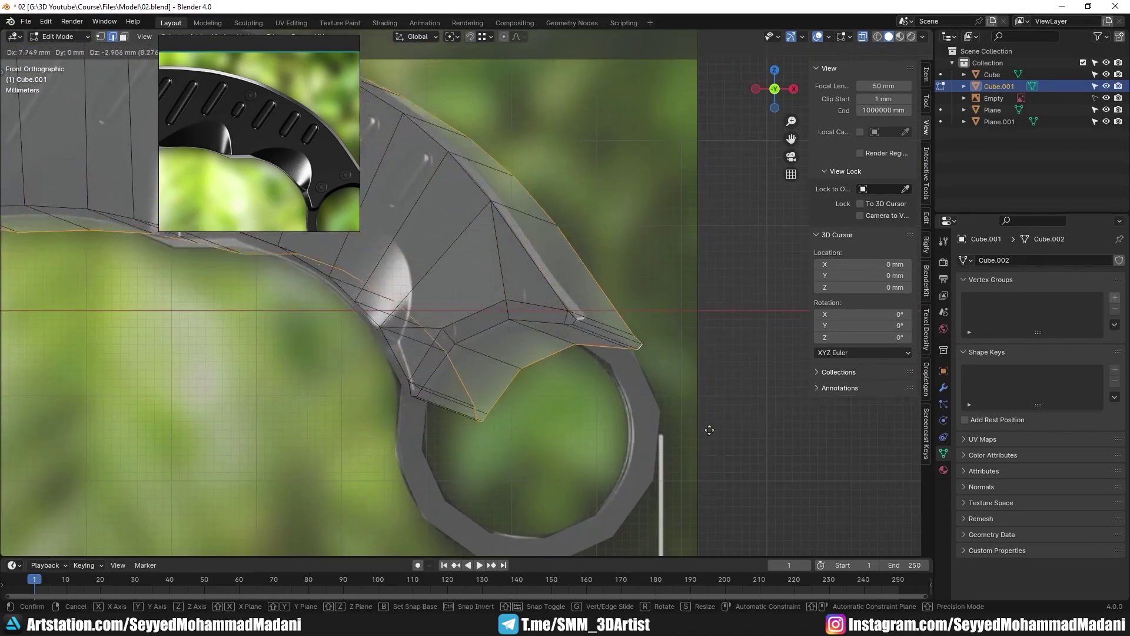
pyautogui.rightClick(645, 440)
# - Try to enlarge the extruded border with uniform scaling and Shrink/Fatten, and undo the extrusion
pyautogui.scroll(1, 641, 442)
pyautogui.scroll(1, 641, 441)
pyautogui.press('s')
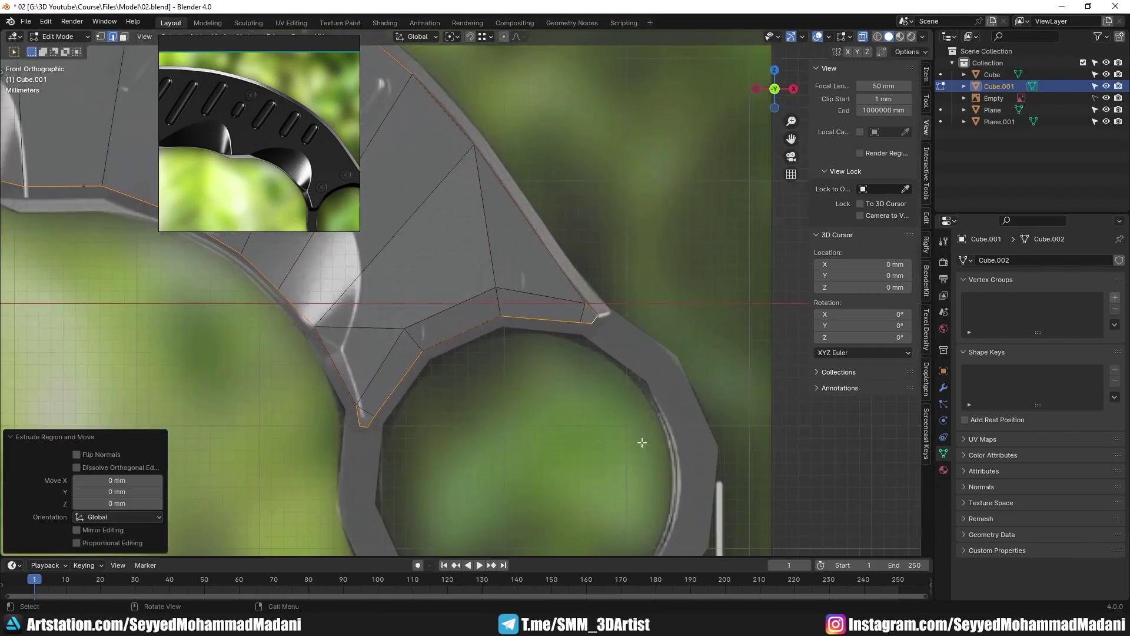
pyautogui.rightClick(693, 453)
pyautogui.hotkey('alt', 's')
pyautogui.rightClick(678, 446)
pyautogui.press('s')
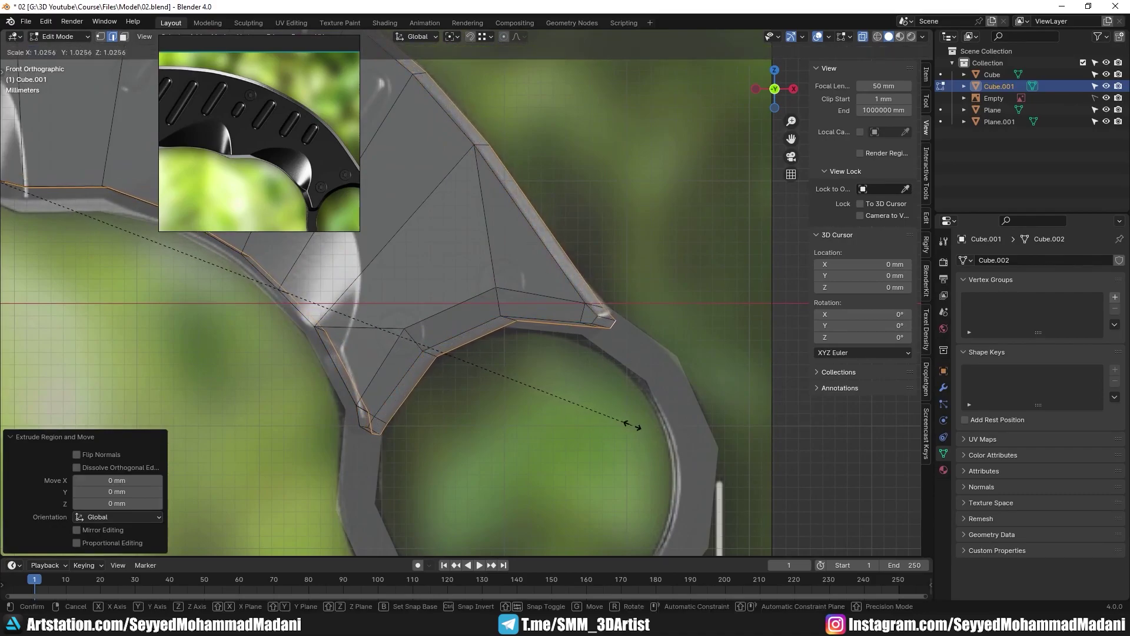
pyautogui.rightClick(568, 428)
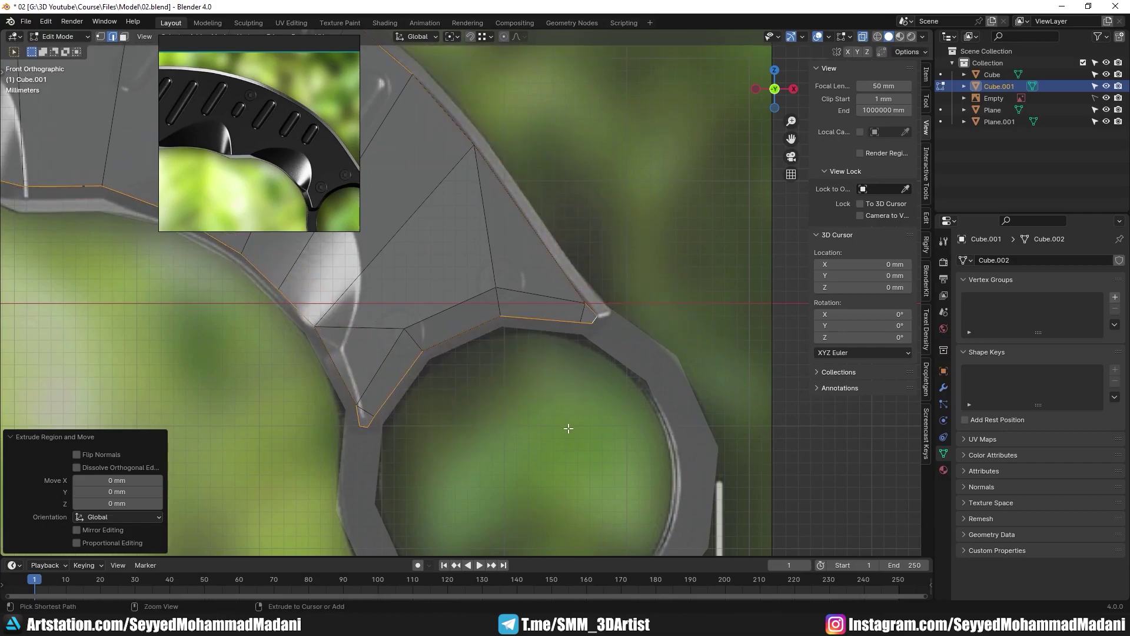
pyautogui.hotkey('ctrl', 'z')
# - Select the entire flat handle surface and extrude it in place with zero offset
pyautogui.scroll(-4, 567, 413)
pyautogui.keyDown('shift'); pyautogui.moveTo(345, 348); pyautogui.dragTo(648, 416, button='middle'); pyautogui.keyUp('shift')
pyautogui.scroll(-2, 414, 314)
pyautogui.moveTo(415, 315); pyautogui.dragTo(627, 398, button='middle')
pyautogui.press('a')
pyautogui.press('e')
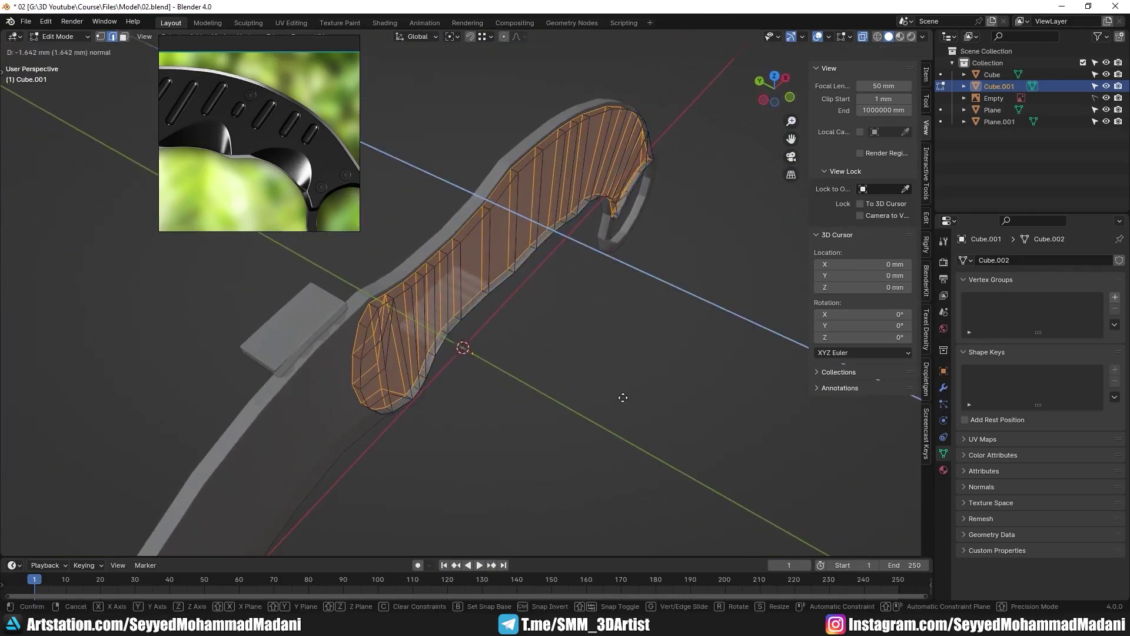
pyautogui.rightClick(621, 397)
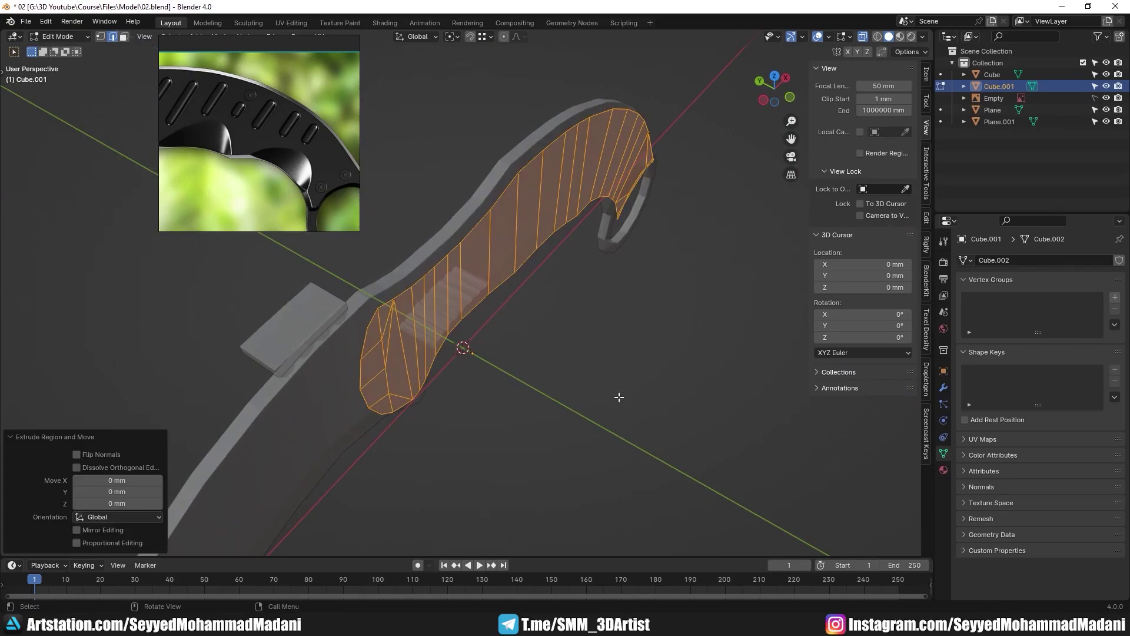
# - Enable vertex snapping, extrude the handle surface along Y onto a vertex of the main body, and turn off X-ray
pyautogui.click(469, 35)
pyautogui.click(482, 36)
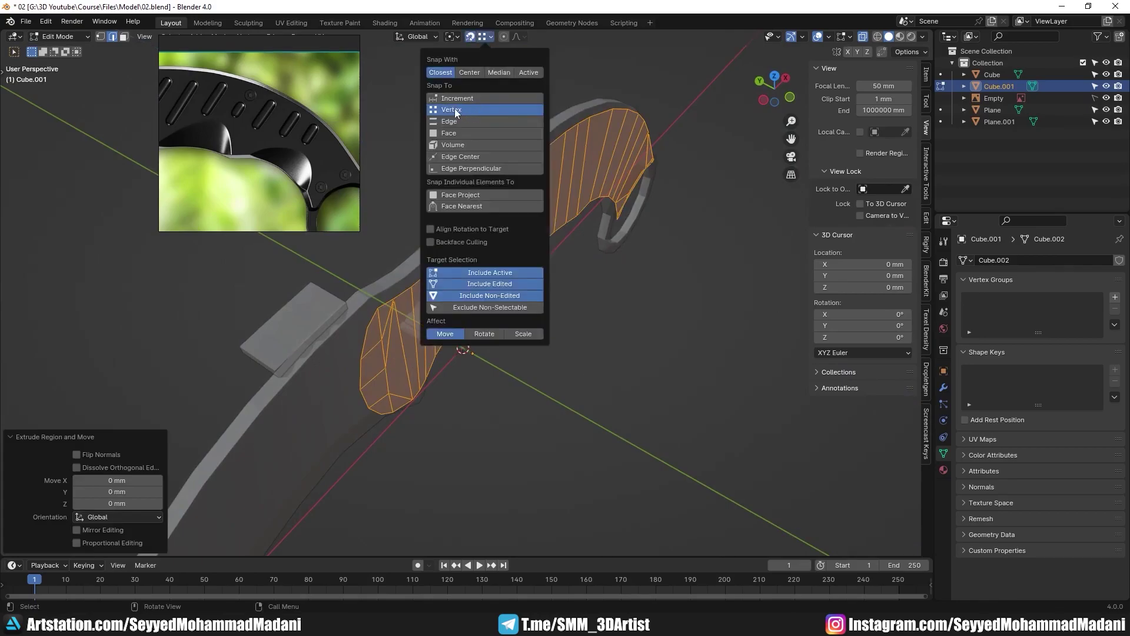
pyautogui.scroll(2, 439, 359)
pyautogui.press('g')
pyautogui.press('y')
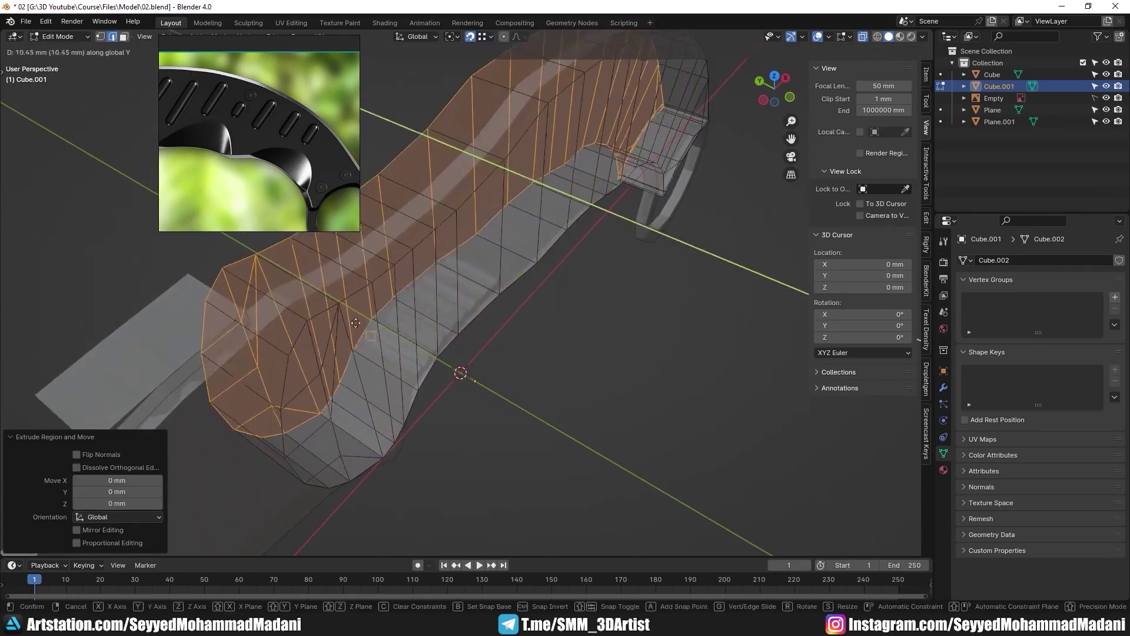
pyautogui.rightClick(295, 307)
pyautogui.press('e')
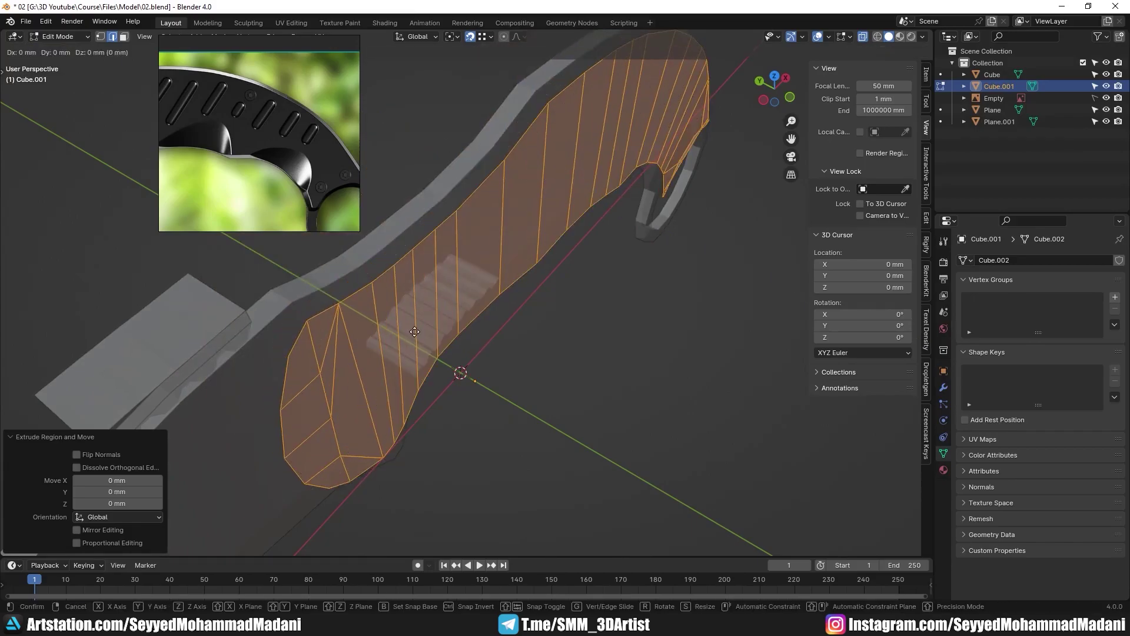
pyautogui.press('y')
pyautogui.click(291, 302)
pyautogui.moveTo(314, 309); pyautogui.dragTo(489, 370, button='middle')
pyautogui.hotkey('alt', 'a')
pyautogui.hotkey('alt', 'z')
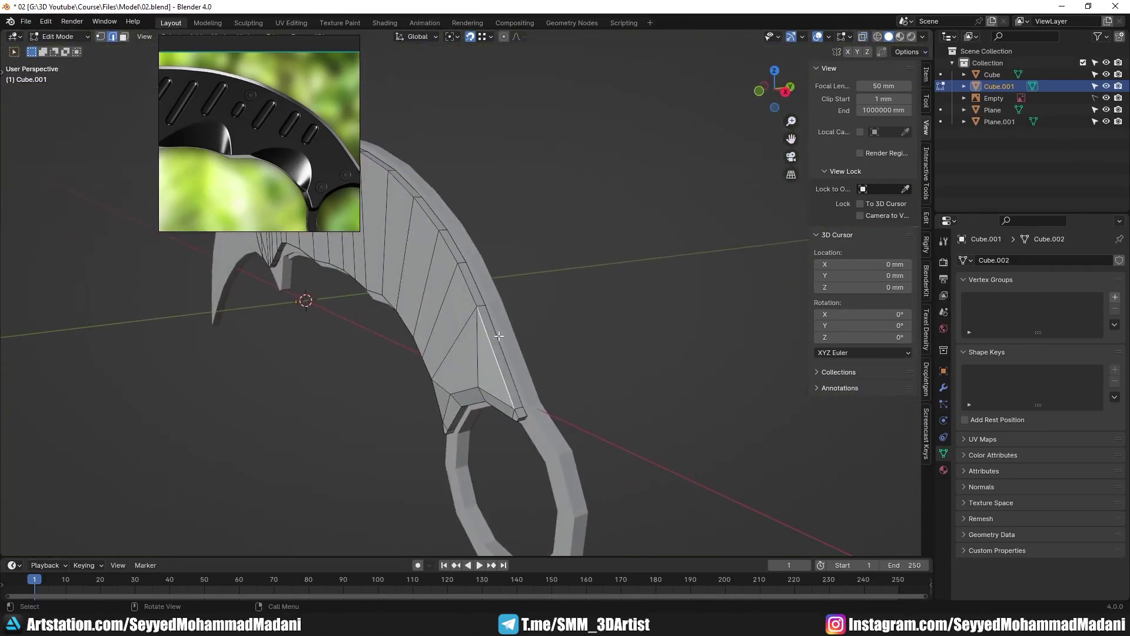
# - Isolate the handle in local view, select its rear faces from above, and flatten them by scaling to 0 along Y
pyautogui.press('KP_Divide')
pyautogui.moveTo(502, 341); pyautogui.dragTo(567, 332, button='middle')
pyautogui.keyDown('shift'); pyautogui.moveTo(455, 320); pyautogui.dragTo(661, 394, button='middle'); pyautogui.keyUp('shift')
pyautogui.keyDown('shift'); pyautogui.moveTo(373, 386); pyautogui.dragTo(664, 369, button='middle'); pyautogui.keyUp('shift')
pyautogui.scroll(-2, 664, 369)
pyautogui.press('3')
pyautogui.hotkey('alt', 'z')
pyautogui.moveTo(259, 280); pyautogui.dragTo(801, 309)
pyautogui.keyDown('shift'); pyautogui.moveTo(691, 398); pyautogui.dragTo(652, 408, button='middle'); pyautogui.keyUp('shift')
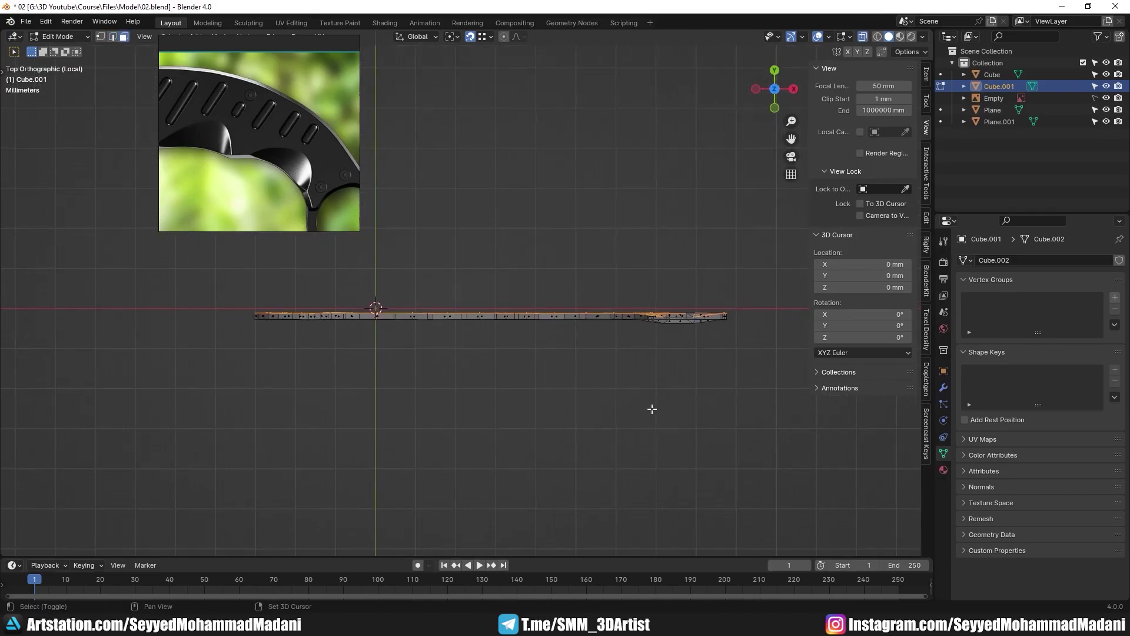
pyautogui.press('s')
pyautogui.press('y')
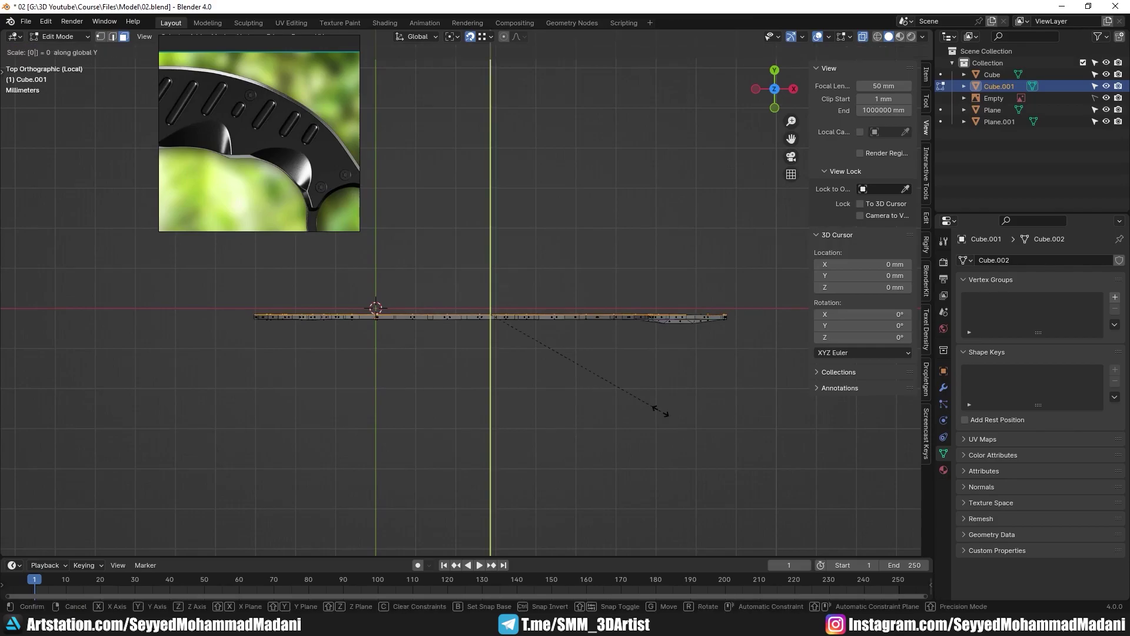
pyautogui.press('Return')
# - Select the handle's front faces and flatten them by scaling to 0 along Y
pyautogui.click(725, 377)
pyautogui.moveTo(783, 380); pyautogui.dragTo(224, 320)
pyautogui.press('s')
pyautogui.press('y')
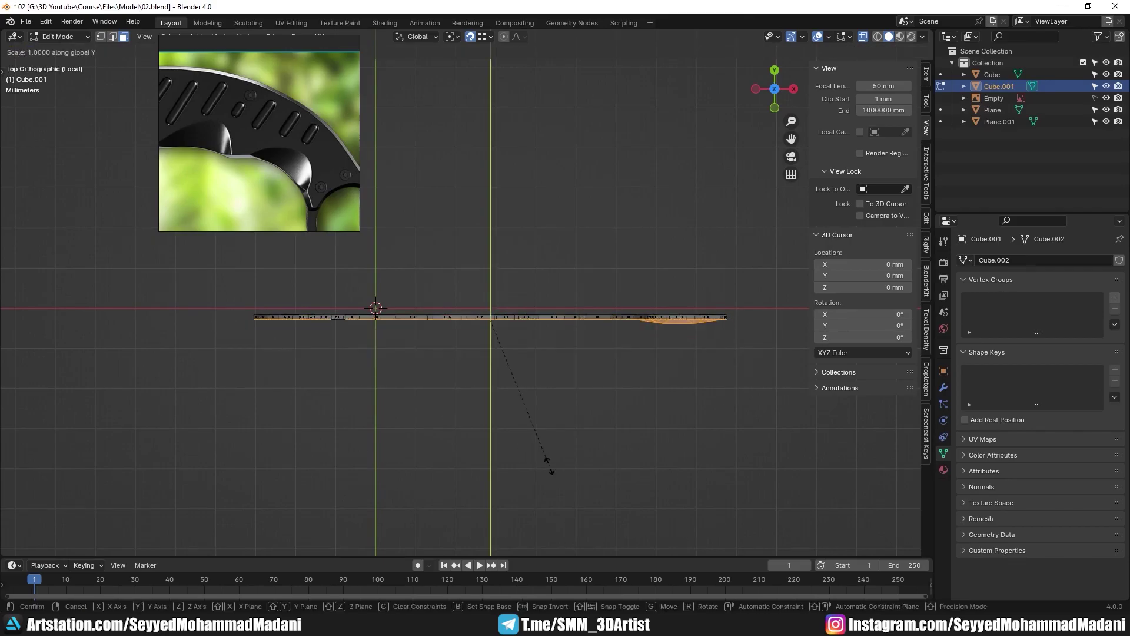
pyautogui.press('Return')
pyautogui.moveTo(550, 464); pyautogui.dragTo(672, 396, button='middle')
pyautogui.moveTo(728, 373); pyautogui.dragTo(391, 330, button='middle')
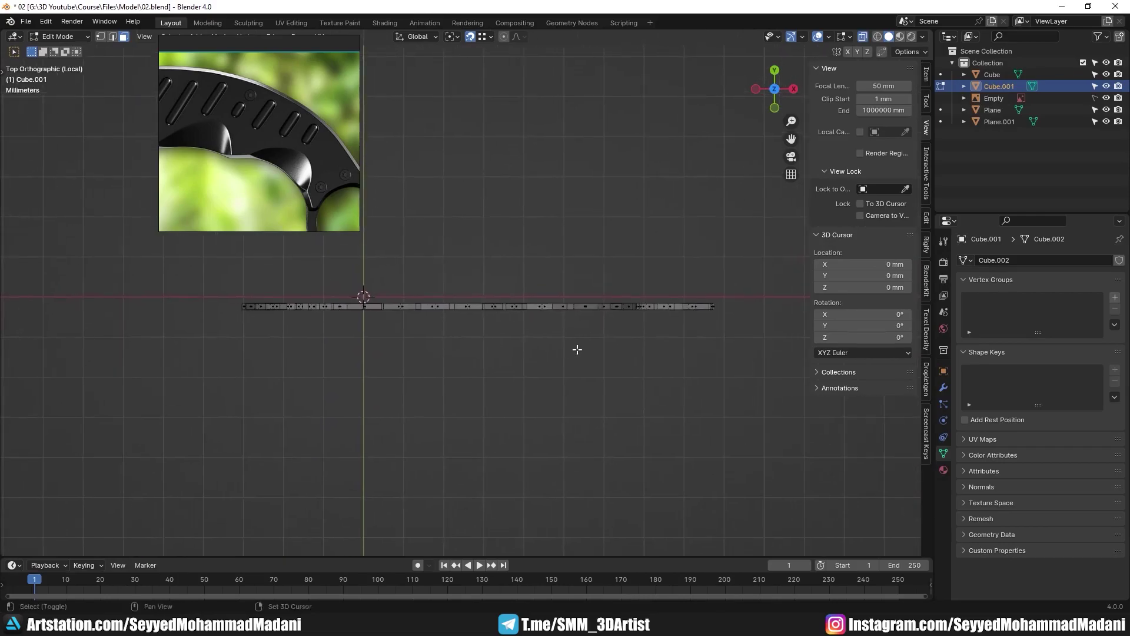
# - Select the handle's rear faces, exit local view, and move them along Y to snap against the main body
pyautogui.moveTo(745, 260); pyautogui.dragTo(222, 304)
pyautogui.moveTo(435, 412); pyautogui.dragTo(500, 383, button='middle')
pyautogui.hotkey('alt', 'z')
pyautogui.press('/')
pyautogui.moveTo(434, 337); pyautogui.dragTo(404, 335, button='middle')
pyautogui.press('g')
pyautogui.press('y')
pyautogui.click(454, 290)
pyautogui.moveTo(454, 290); pyautogui.dragTo(493, 299, button='middle')
# - Isolate the handle to select the border edges of its rear side, and return to the full scene
pyautogui.press('KP_Divide')
pyautogui.scroll(2, 493, 299)
pyautogui.press('2')
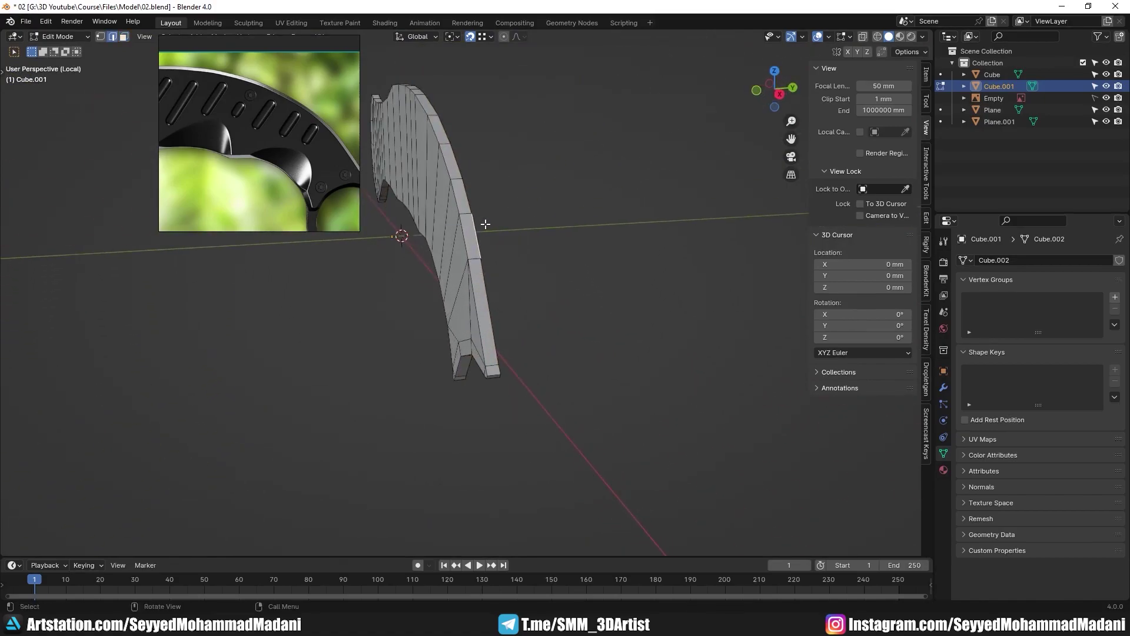
pyautogui.keyDown('shift'); pyautogui.moveTo(424, 317); pyautogui.dragTo(475, 140, button='middle'); pyautogui.keyUp('shift')
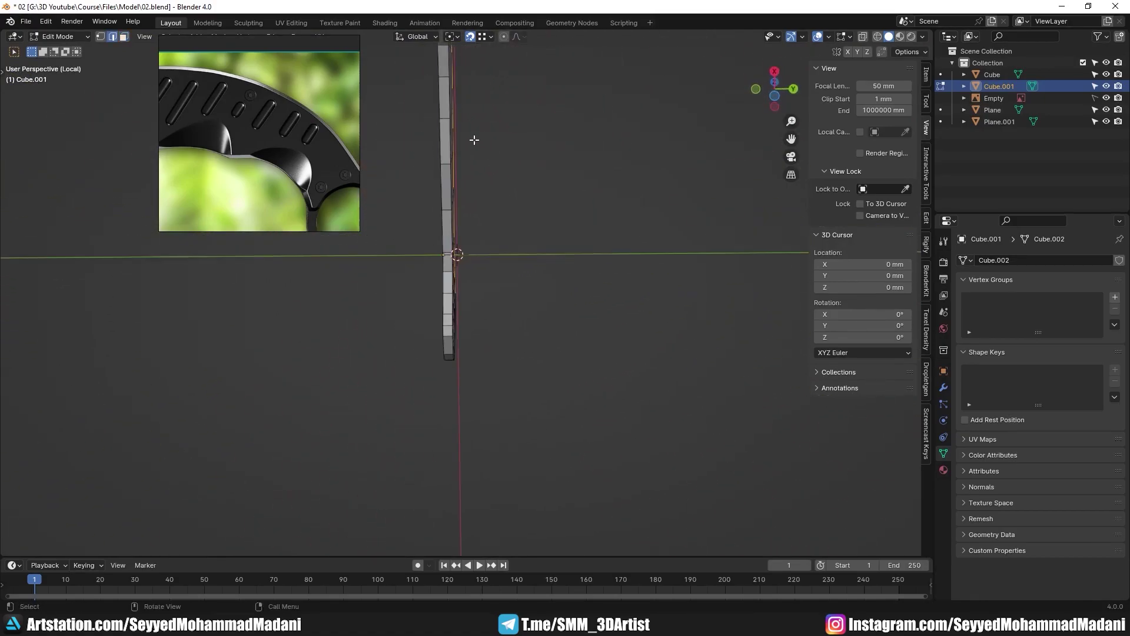
pyautogui.moveTo(525, 283); pyautogui.dragTo(428, 232, button='middle')
pyautogui.scroll(2, 404, 293)
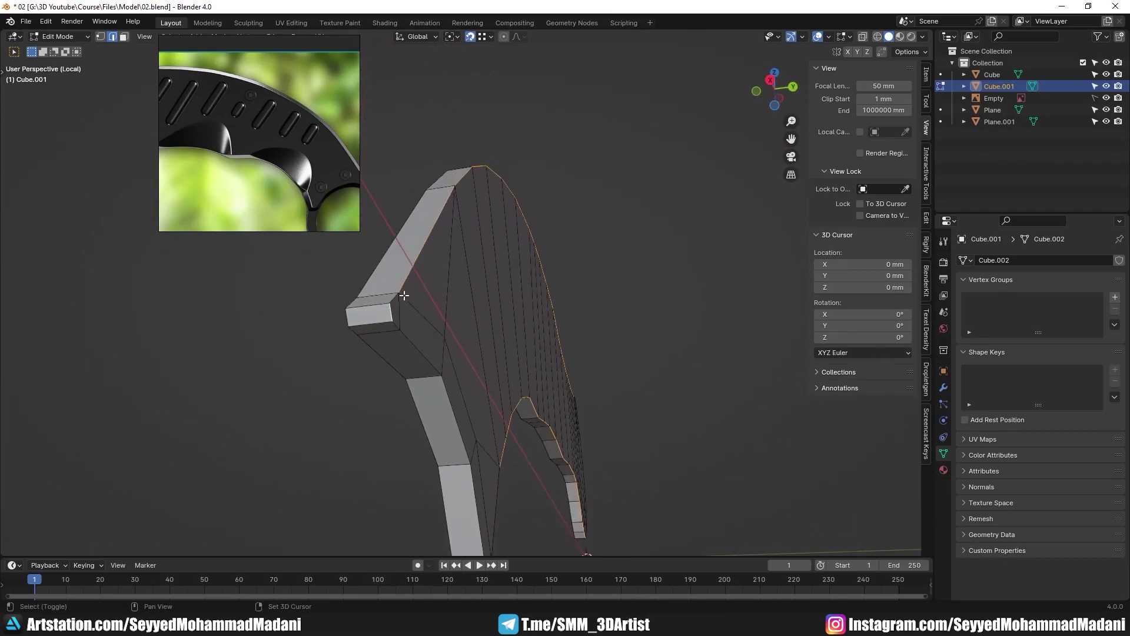
pyautogui.moveTo(459, 396); pyautogui.dragTo(400, 330, button='middle')
pyautogui.moveTo(428, 454); pyautogui.dragTo(465, 435, button='middle')
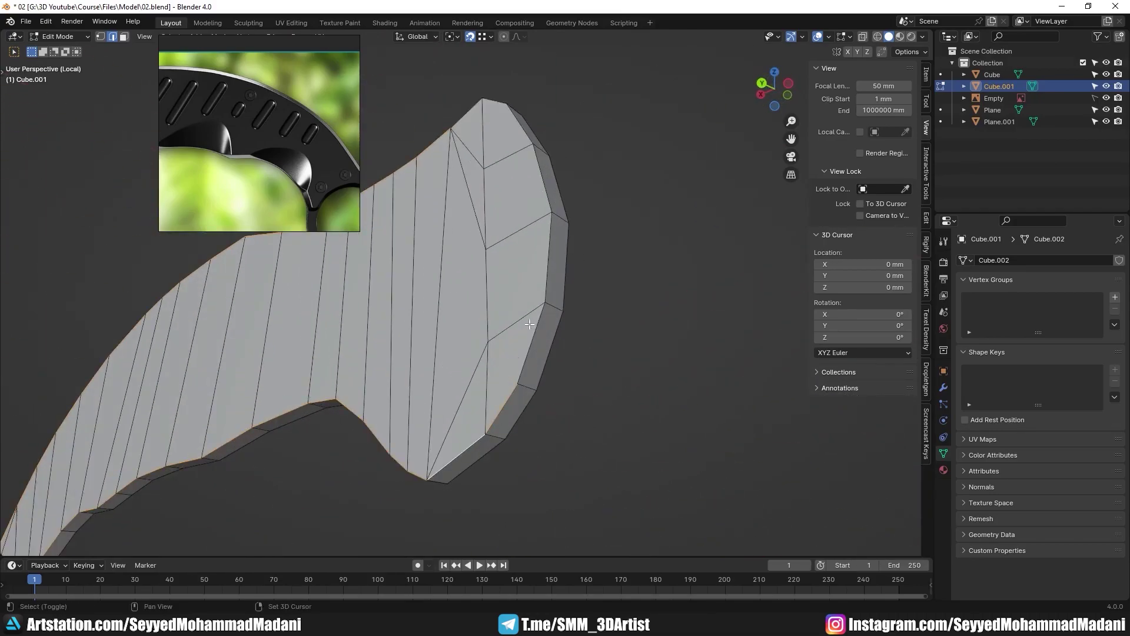
pyautogui.moveTo(529, 320); pyautogui.dragTo(561, 269, button='middle')
pyautogui.press('KP_Divide')
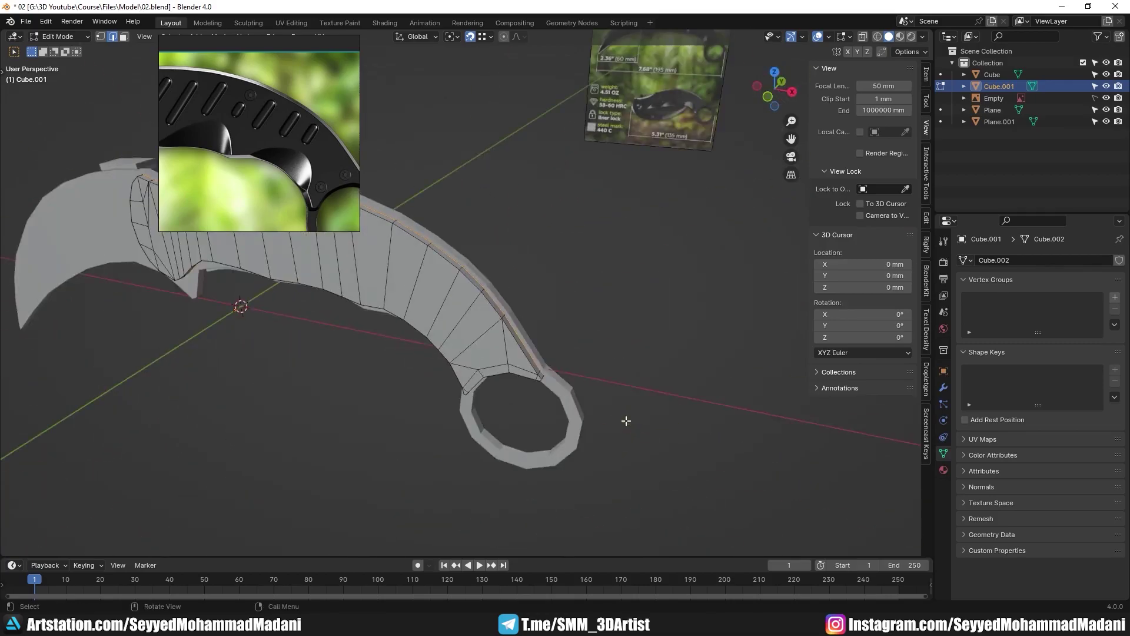
# - Expand the handle's rear border outward to the reference outline in front view, using Shrink/Fatten with an offset of about -1.53 mm
pyautogui.press('KP_1')
pyautogui.scroll(5, 520, 366)
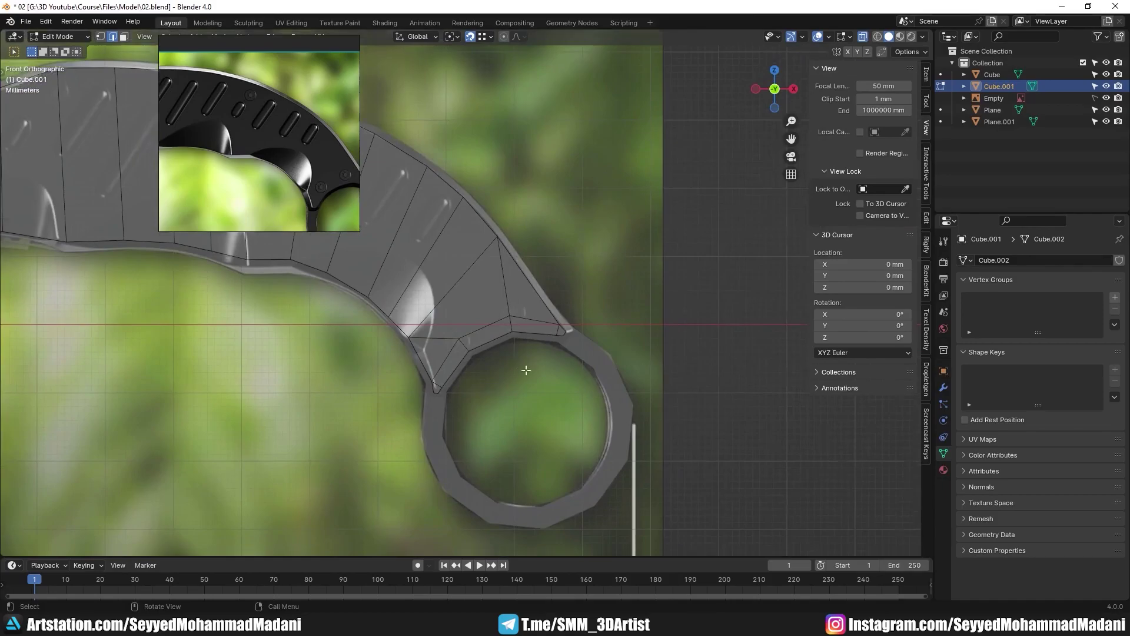
pyautogui.scroll(4, 542, 347)
pyautogui.hotkey('alt', 's')
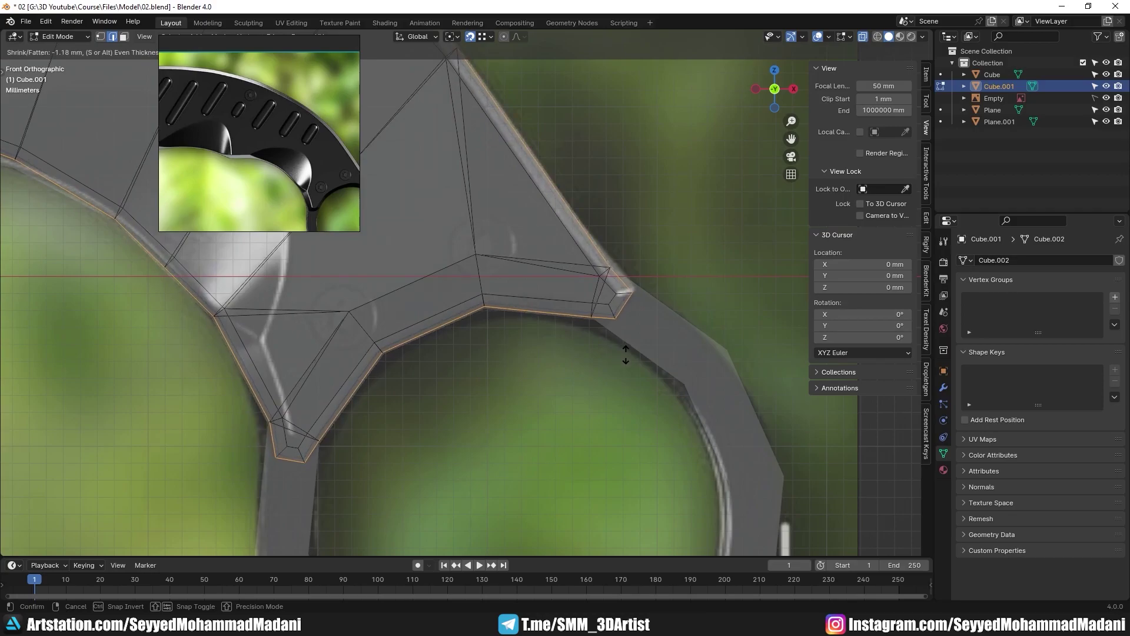
pyautogui.click(625, 356)
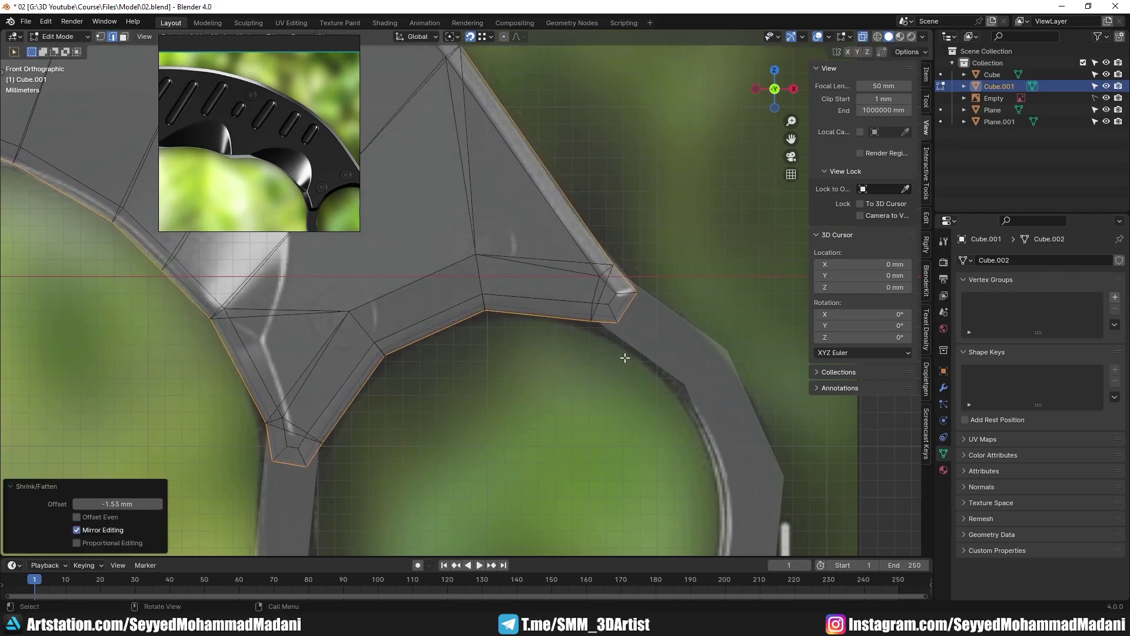
pyautogui.scroll(-3, 625, 357)
pyautogui.keyDown('shift'); pyautogui.moveTo(305, 303); pyautogui.dragTo(461, 383, button='middle'); pyautogui.keyUp('shift')
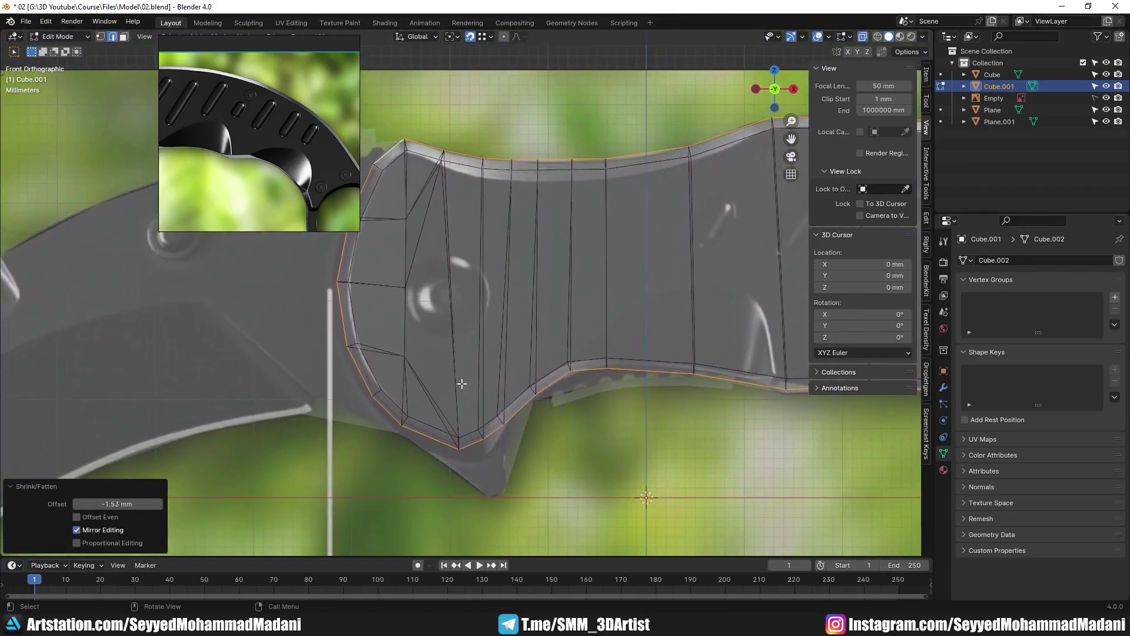
pyautogui.scroll(1, 463, 384)
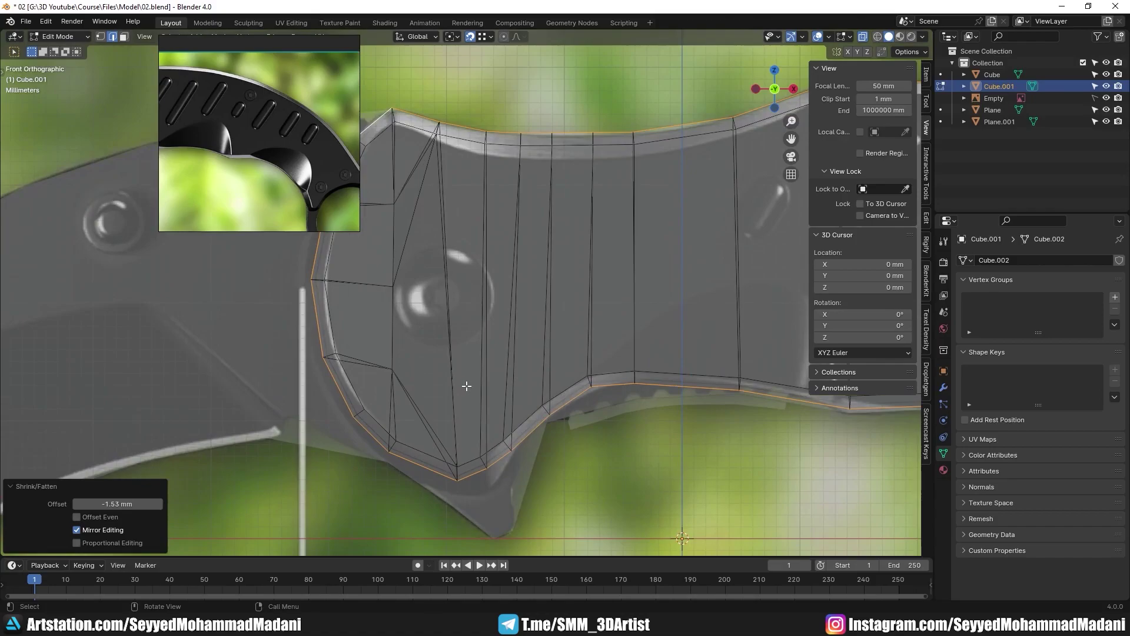
pyautogui.hotkey('alt', 'a')
# - Leave mesh editing and move the handle object along Y to snap it against the knife's main body
pyautogui.scroll(-5, 467, 386)
pyautogui.keyDown('shift'); pyautogui.moveTo(467, 386); pyautogui.dragTo(375, 386, button='middle'); pyautogui.keyUp('shift')
pyautogui.moveTo(607, 294); pyautogui.dragTo(630, 329, button='middle')
pyautogui.press('Tab')
pyautogui.hotkey('alt', 'z')
pyautogui.moveTo(549, 327); pyautogui.dragTo(585, 368, button='middle')
pyautogui.scroll(3, 577, 354)
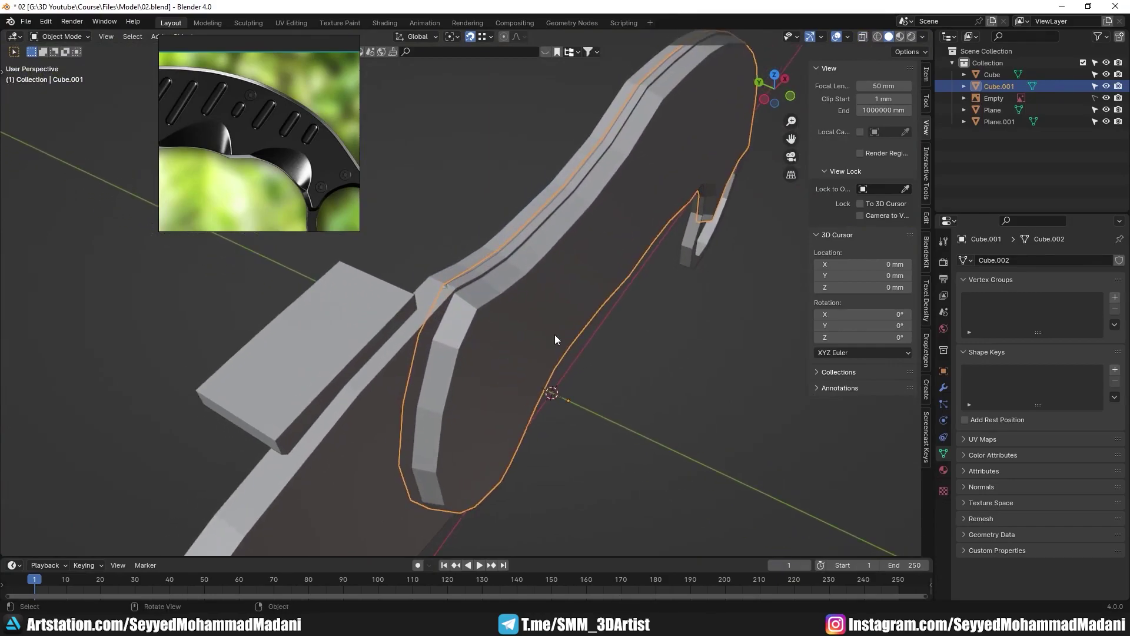
pyautogui.press('g')
pyautogui.press('y')
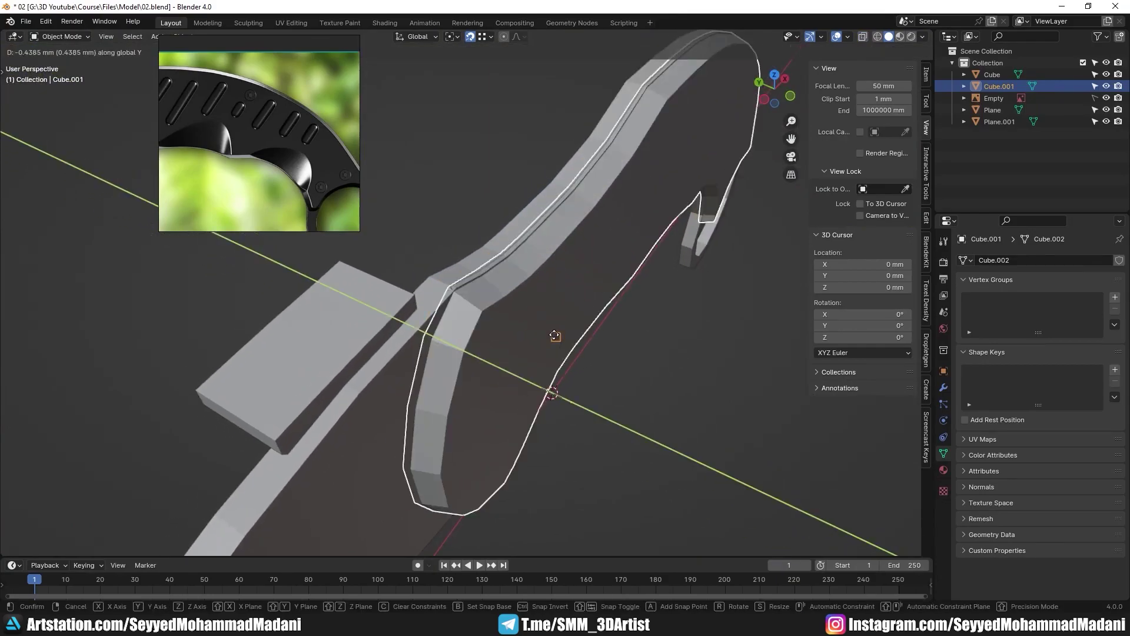
pyautogui.click(464, 287)
# - Save the Blender file and export the handle as Wavefront OBJ over the existing export file
pyautogui.scroll(-4, 607, 267)
pyautogui.moveTo(608, 268); pyautogui.dragTo(574, 253, button='middle')
pyautogui.hotkey('ctrl', 's')
pyautogui.click(26, 21)
pyautogui.moveTo(118, 200)
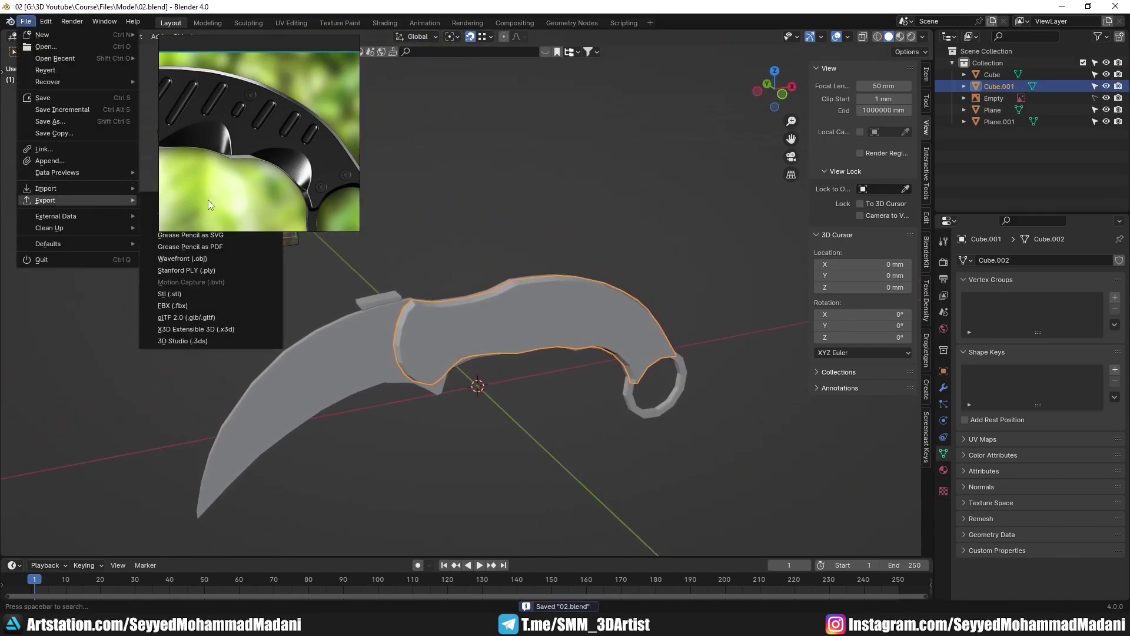
pyautogui.click(209, 262)
pyautogui.doubleClick(530, 236)
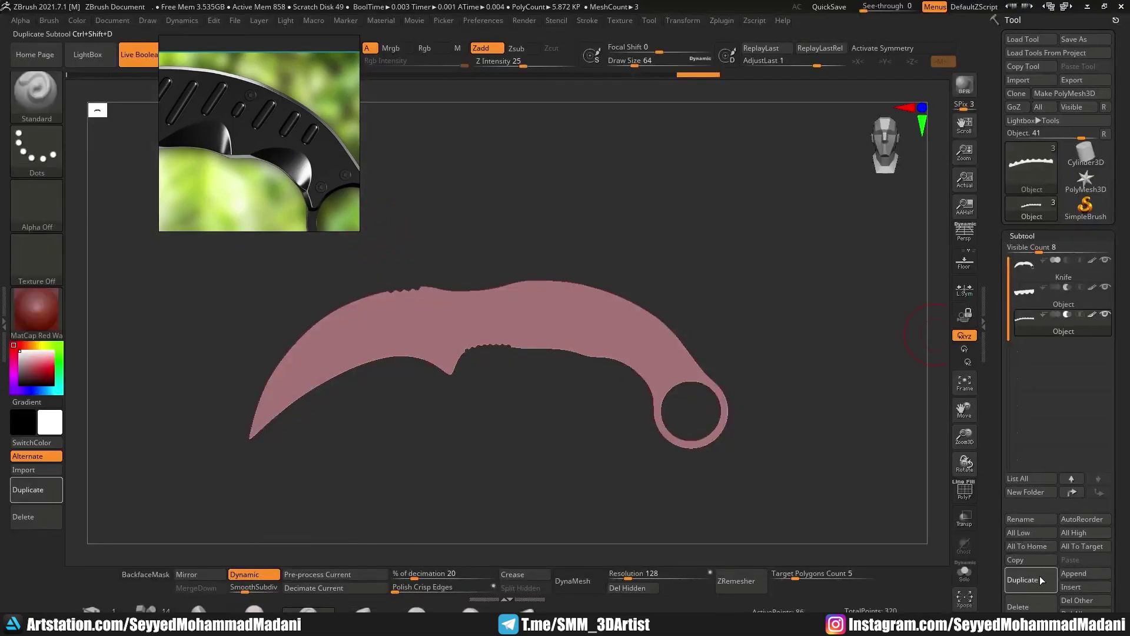
# - Switch to ZBrush, import the exported handle into a duplicated subtool, and isolate it for inspection
pyautogui.click(1014, 82)
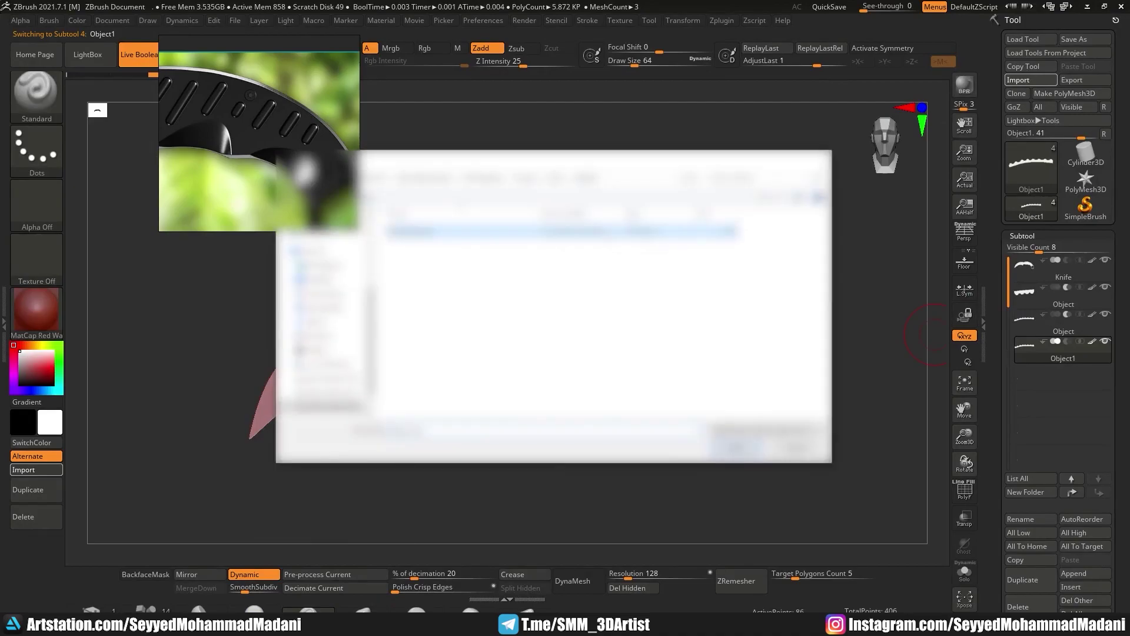
pyautogui.doubleClick(665, 286)
pyautogui.moveTo(867, 491); pyautogui.dragTo(913, 533)
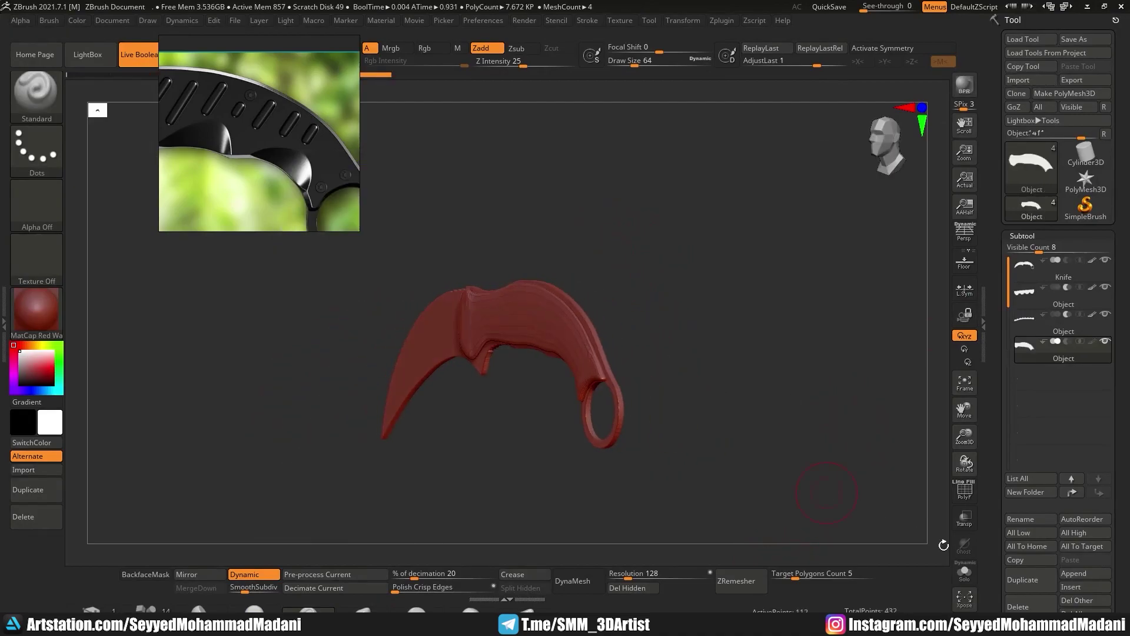
pyautogui.click(972, 571)
pyautogui.moveTo(617, 351); pyautogui.dragTo(791, 270)
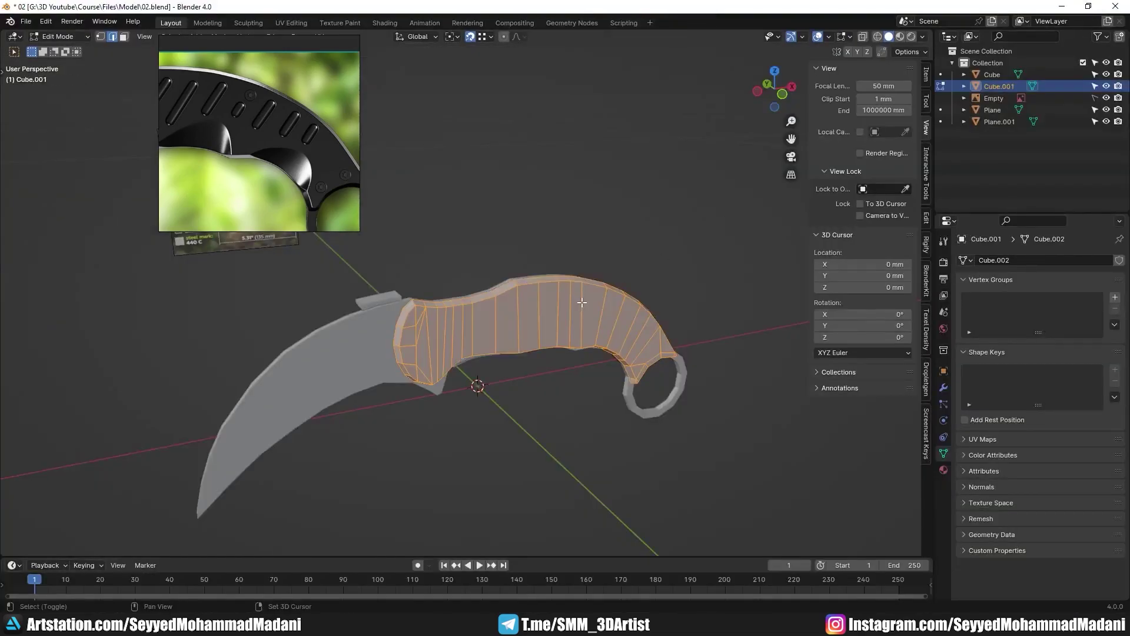
# - Return to Blender, leave the handle's mesh editing, and export it again as Wavefront OBJ over the same file
pyautogui.press('Tab')
pyautogui.click(26, 22)
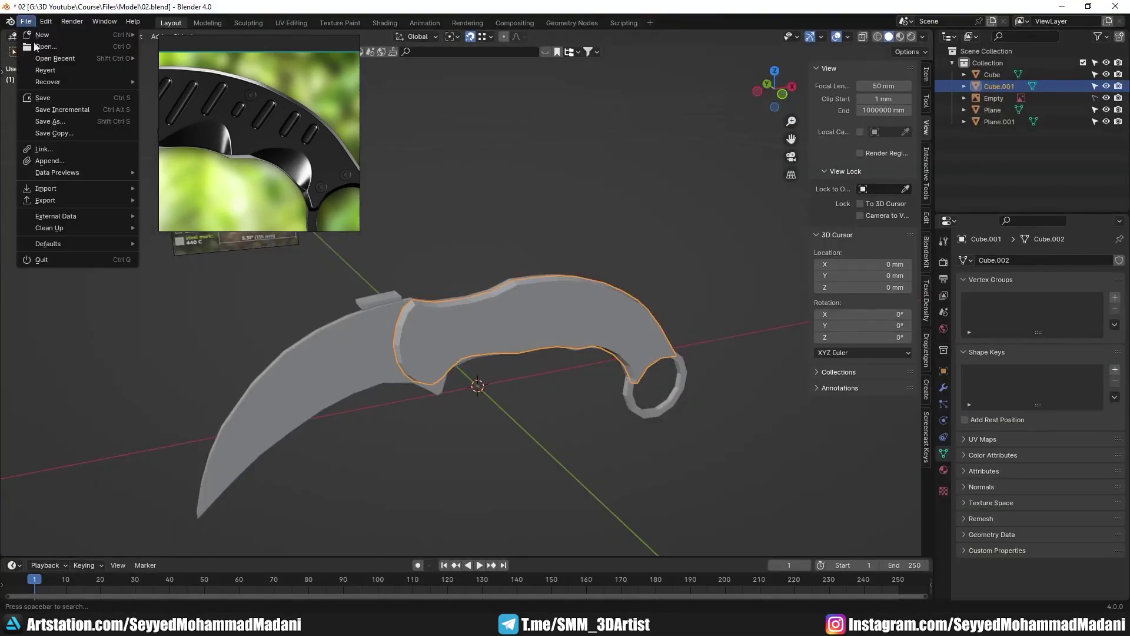
pyautogui.moveTo(77, 200)
pyautogui.click(205, 260)
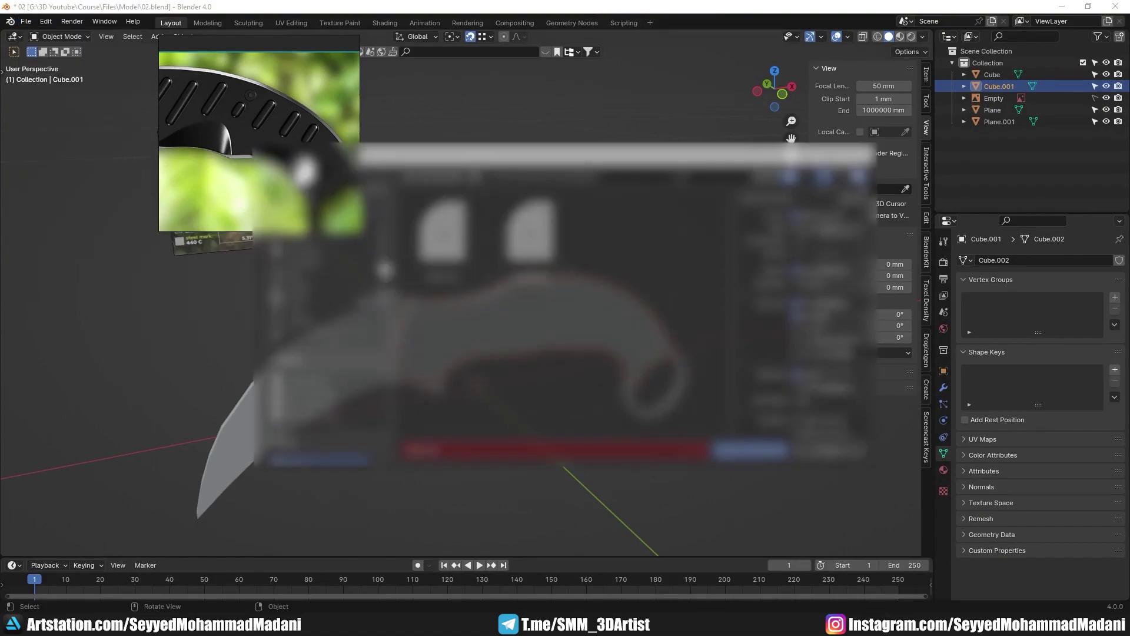
pyautogui.doubleClick(529, 235)
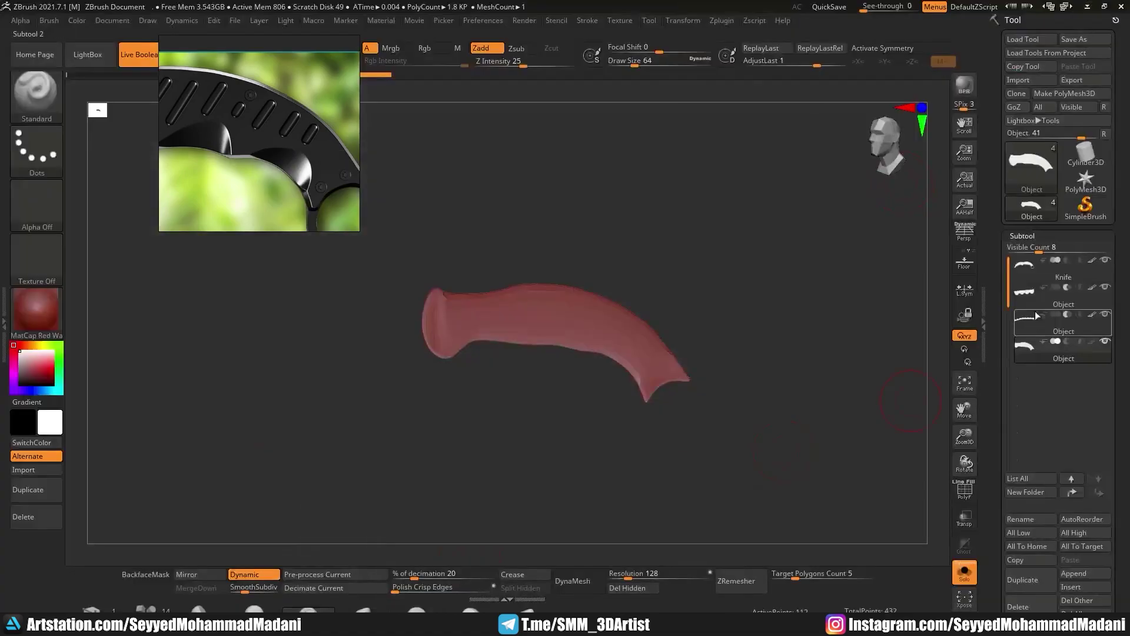
# - Reimport the updated handle into its ZBrush subtool and check it without and with dynamic subdivision
pyautogui.click(1026, 83)
pyautogui.doubleClick(554, 227)
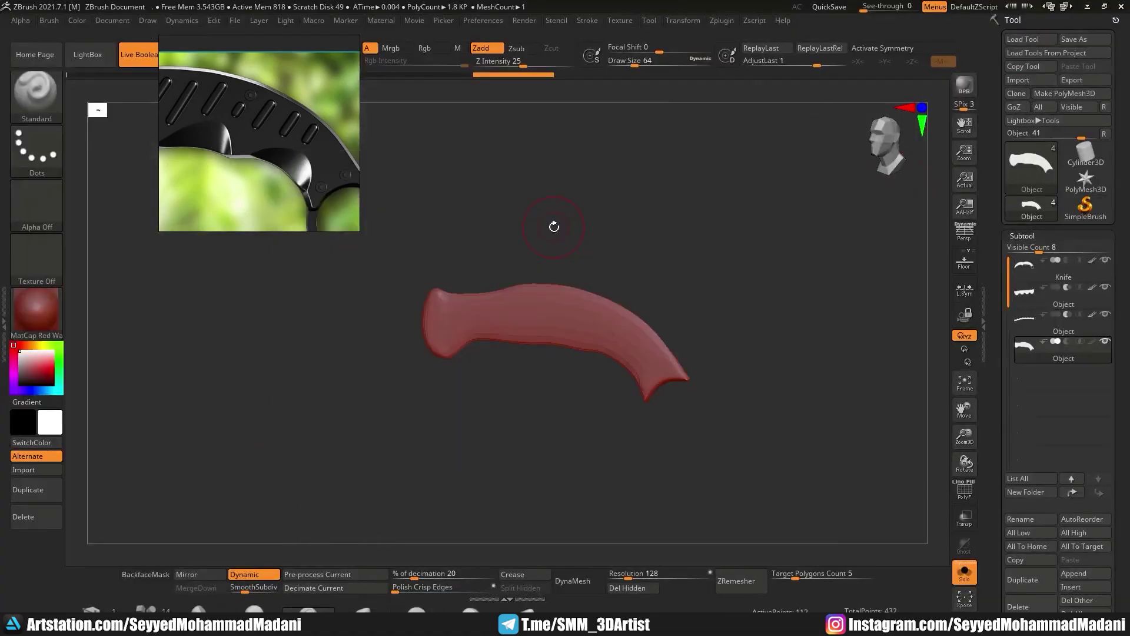
pyautogui.moveTo(677, 414); pyautogui.dragTo(630, 411)
pyautogui.hotkey('shift', 'd')
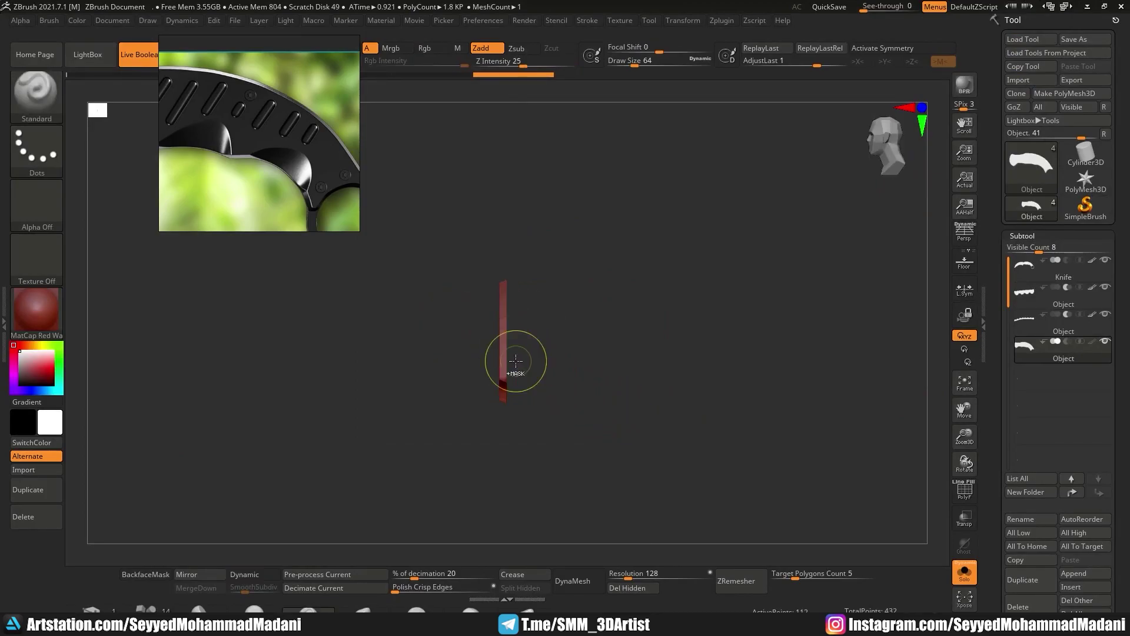
pyautogui.keyDown('ctrl'); pyautogui.moveTo(515, 360); pyautogui.dragTo(555, 423, button='right'); pyautogui.keyUp('ctrl')
pyautogui.moveTo(592, 510)
pyautogui.keyDown('ctrl'); pyautogui.keyDown('shift'); pyautogui.mouseDown()
pyautogui.moveTo(530, 348)
pyautogui.moveTo(502, 209)
pyautogui.moveTo(497, 348)
pyautogui.moveTo(511, 461)
pyautogui.mouseUp(); pyautogui.keyUp('shift'); pyautogui.keyUp('ctrl')
pyautogui.moveTo(529, 557); pyautogui.dragTo(510, 539)
pyautogui.press('d')
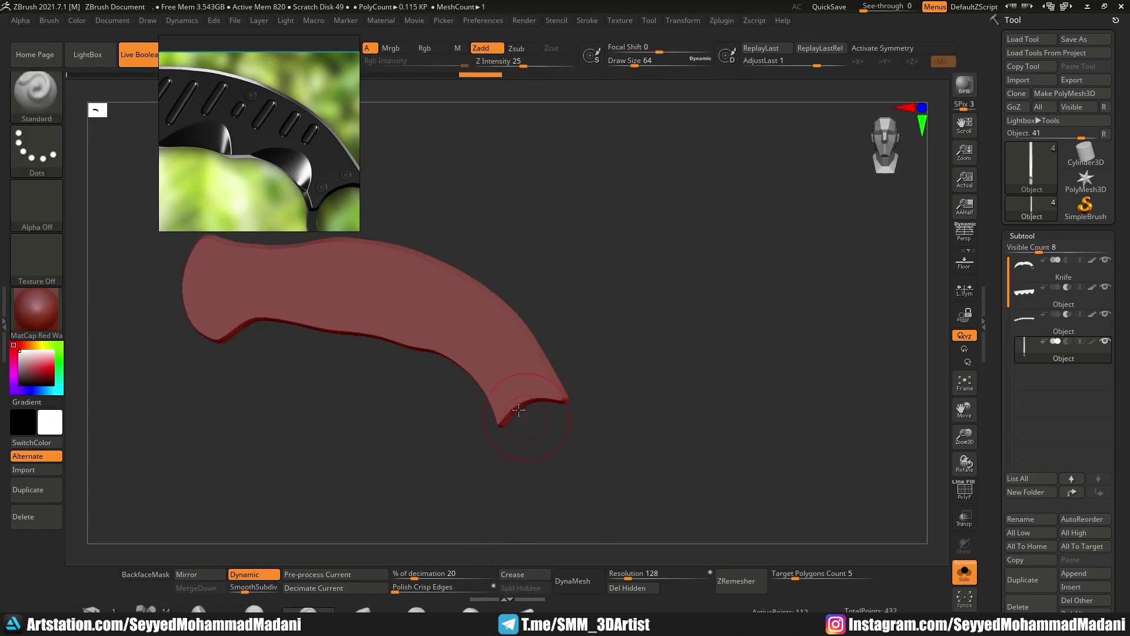
# - Show all the subtools again and examine how the handle fits against the knife's body
pyautogui.click(964, 572)
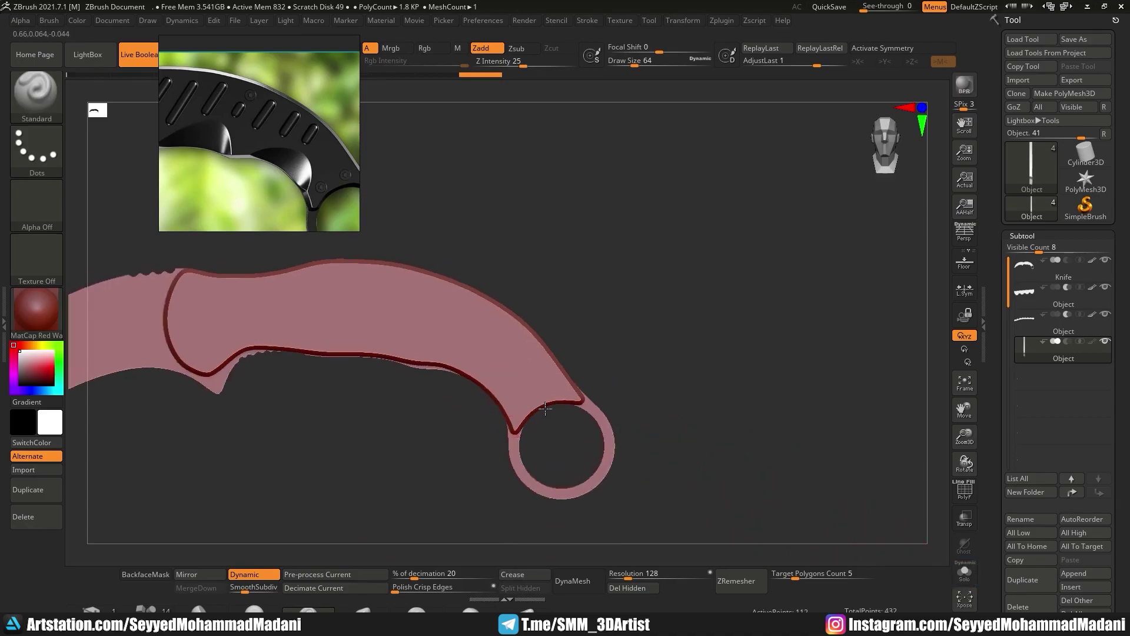
pyautogui.moveTo(531, 389); pyautogui.dragTo(518, 344, button='right')
pyautogui.moveTo(518, 344)
pyautogui.keyDown('ctrl'); pyautogui.mouseDown(button='right')
pyautogui.moveTo(512, 369)
pyautogui.moveTo(476, 373)
pyautogui.mouseUp(button='right'); pyautogui.keyUp('ctrl')
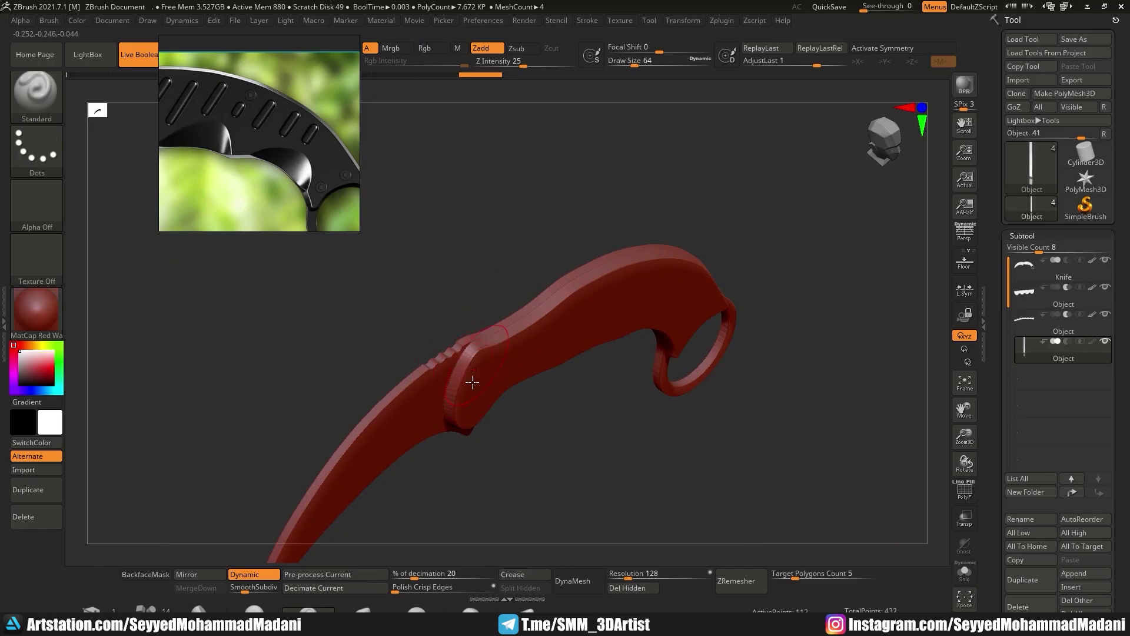
pyautogui.moveTo(584, 373); pyautogui.dragTo(595, 310, button='right')
# - Save the complete knife tool to disk, including the imported handle
pyautogui.click(1085, 39)
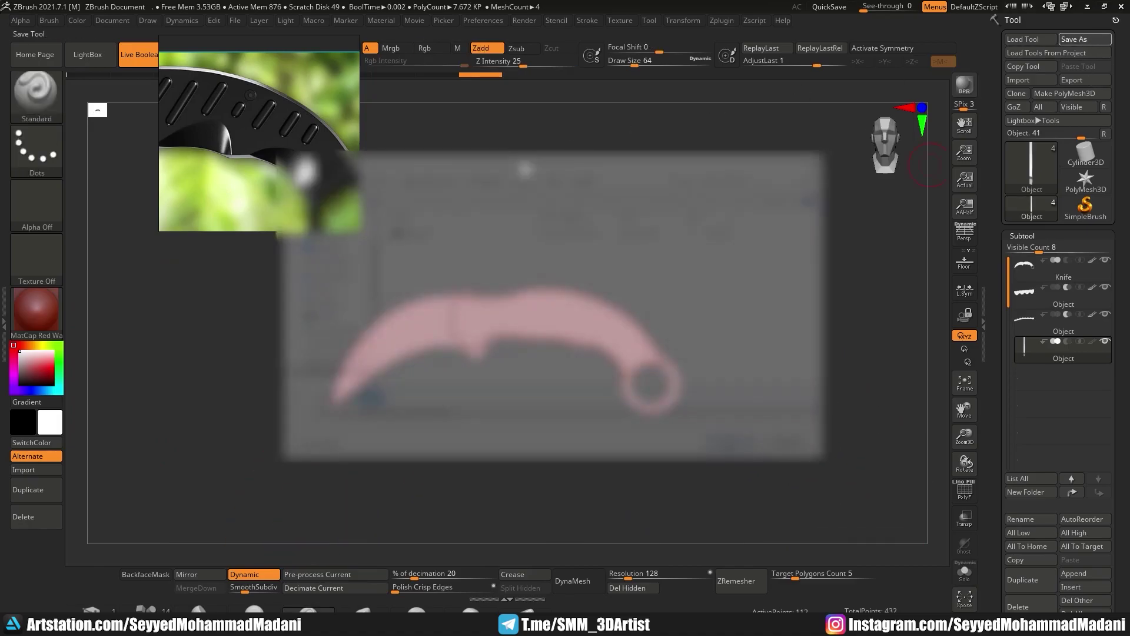
pyautogui.click(589, 311)
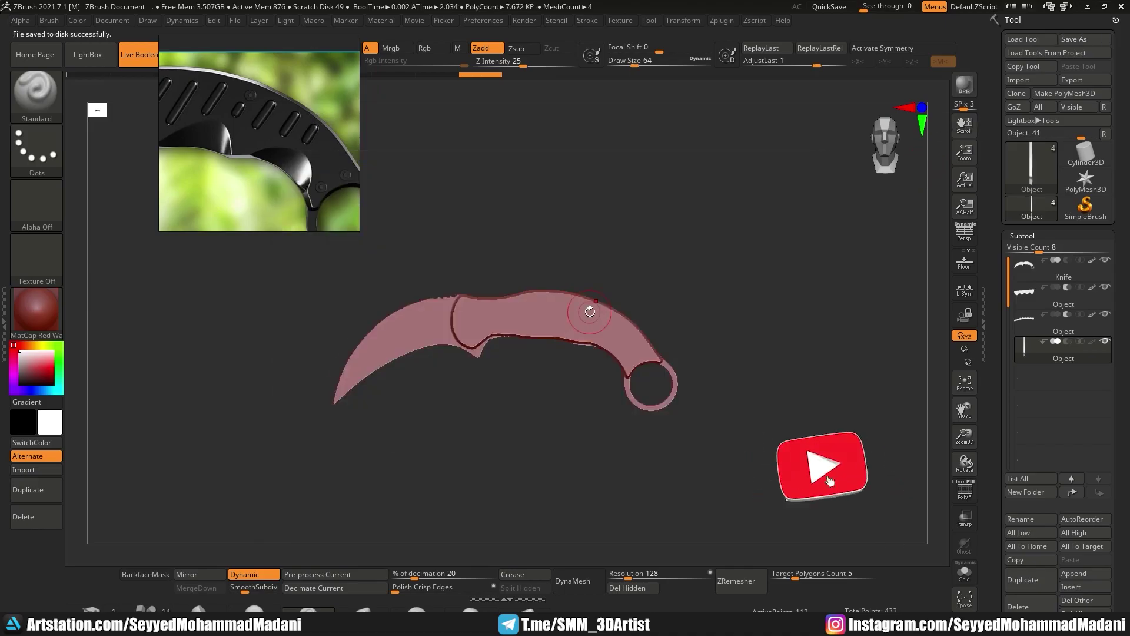
pyautogui.moveTo(569, 327)
pyautogui.keyDown('ctrl'); pyautogui.mouseDown(button='right')
pyautogui.moveTo(577, 339)
pyautogui.moveTo(559, 347)
pyautogui.moveTo(585, 350)
pyautogui.mouseUp(button='right'); pyautogui.keyUp('ctrl')
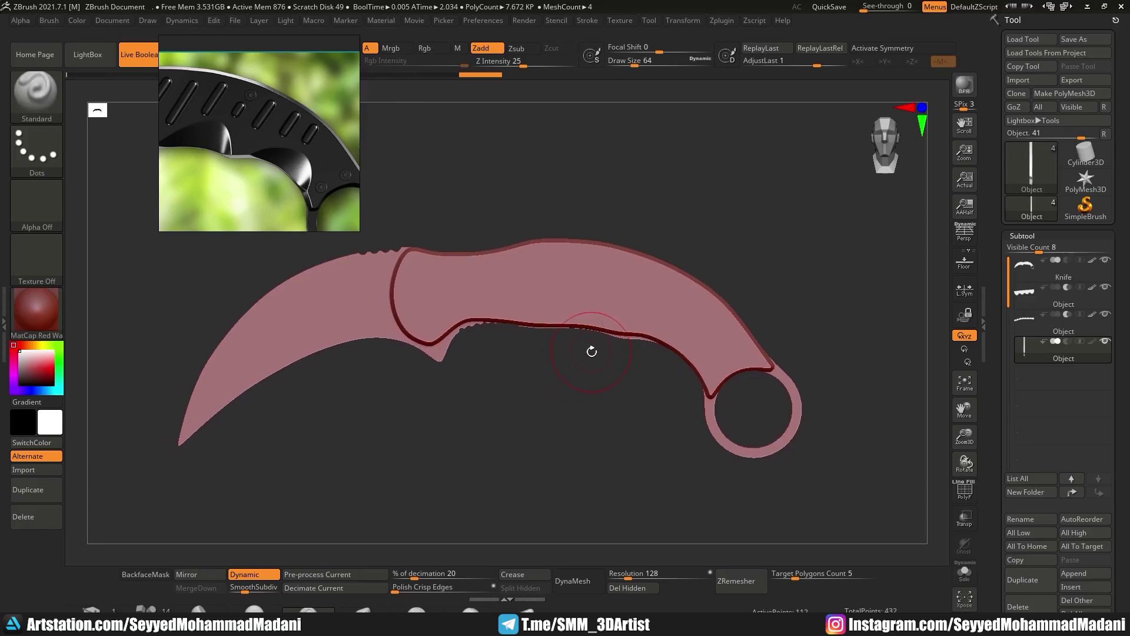